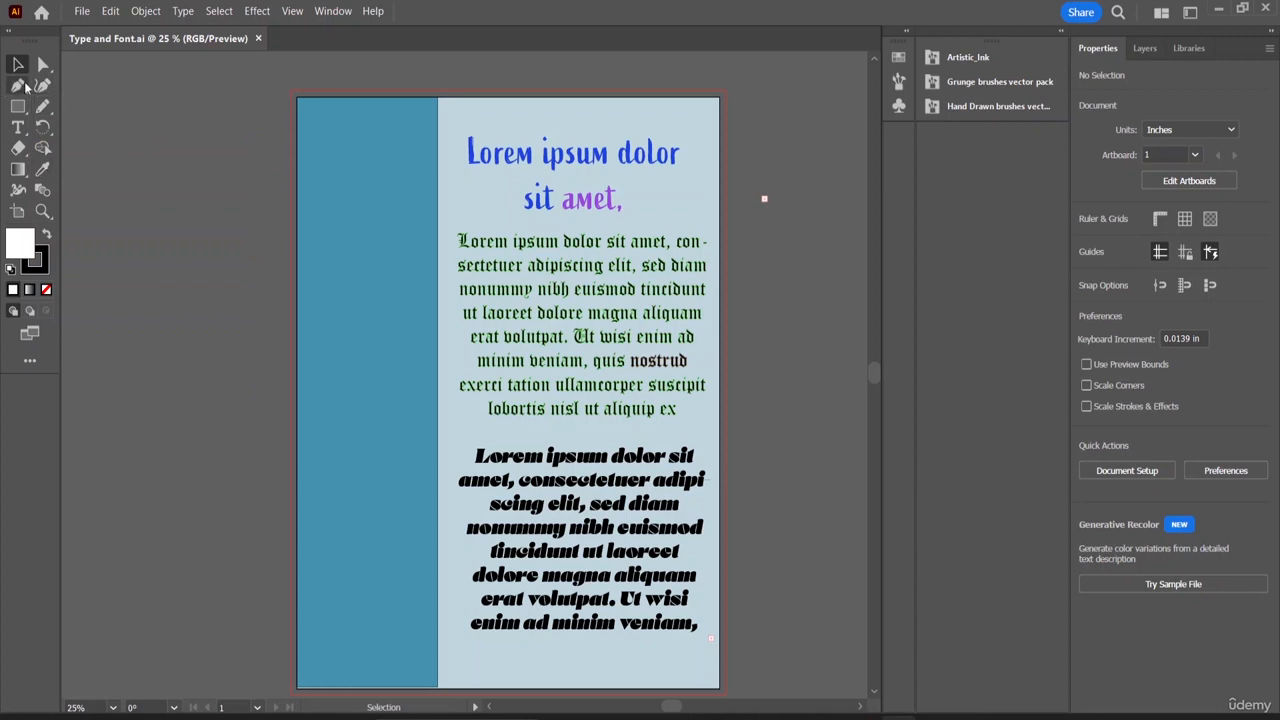
- Draw a white ellipse about 5.7 in wide and 6.13 in high on the empty canvas left of the artboard
{"action": "left_click_drag", "start_coordinate": [18, 106], "coordinate": [92, 128]}
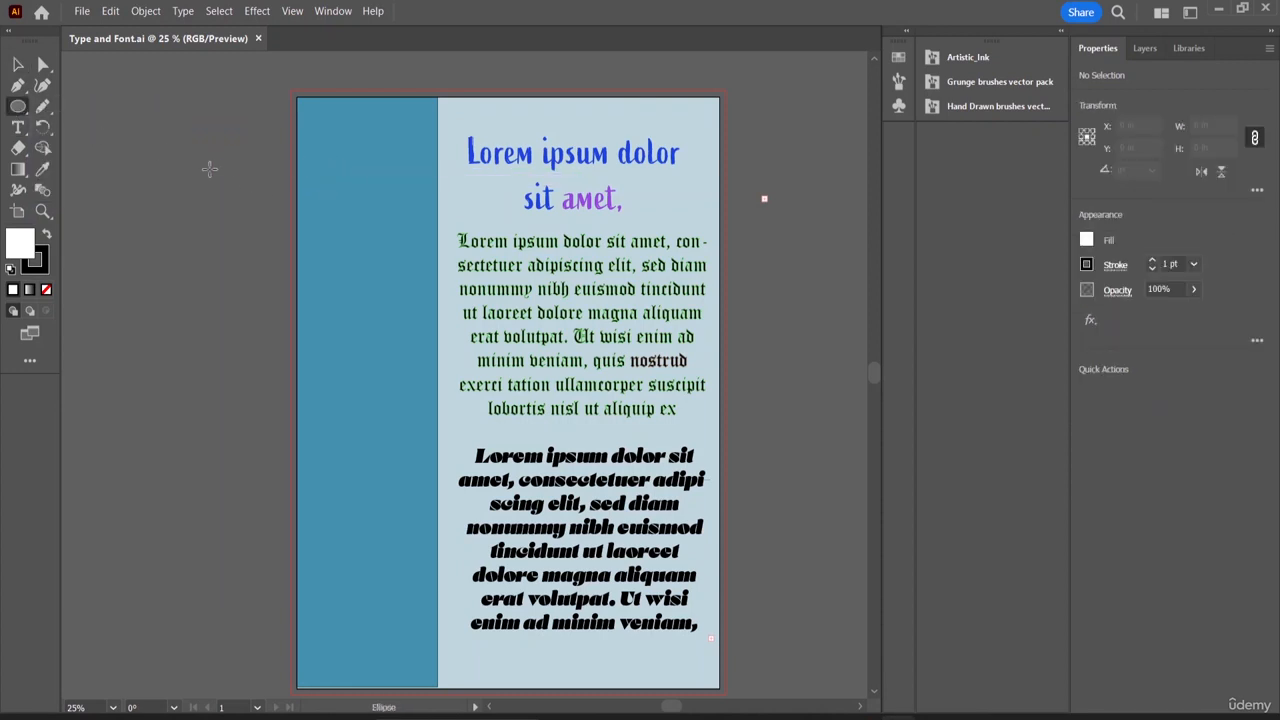
{"action": "left_click", "coordinate": [127, 173]}
{"action": "left_click", "coordinate": [682, 400]}
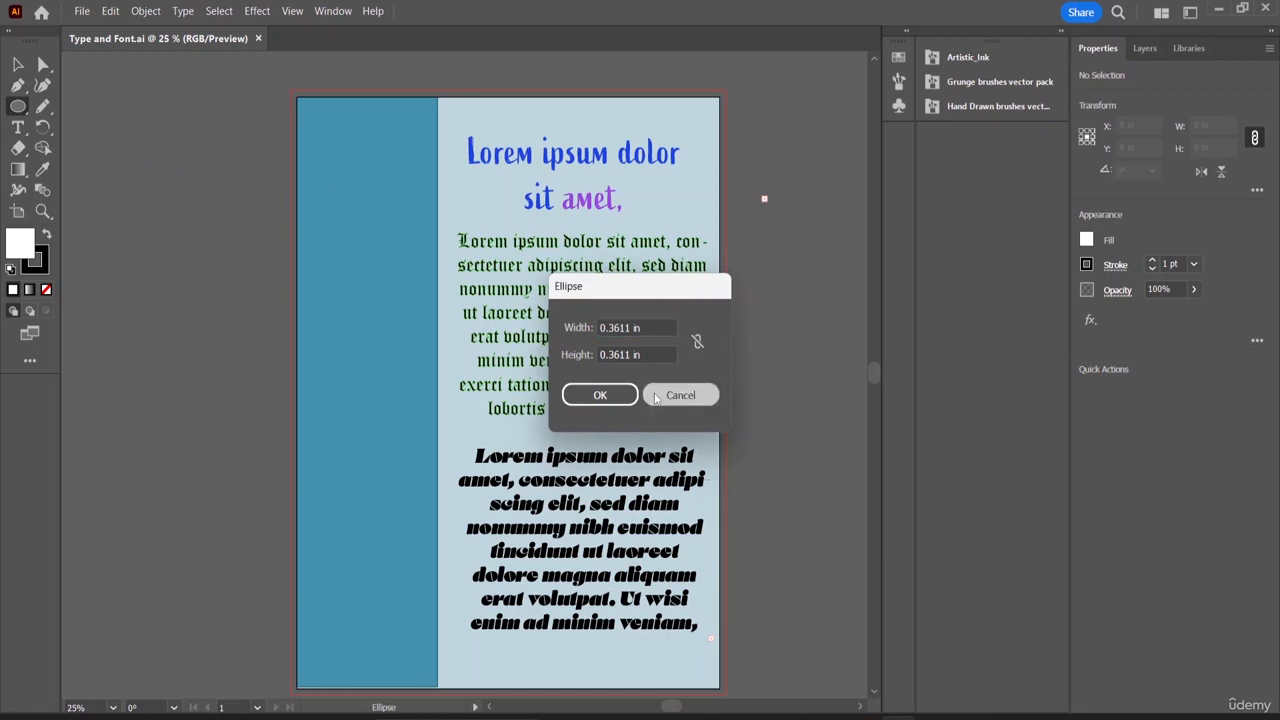
{"action": "left_click_drag", "start_coordinate": [92, 117], "coordinate": [228, 268]}
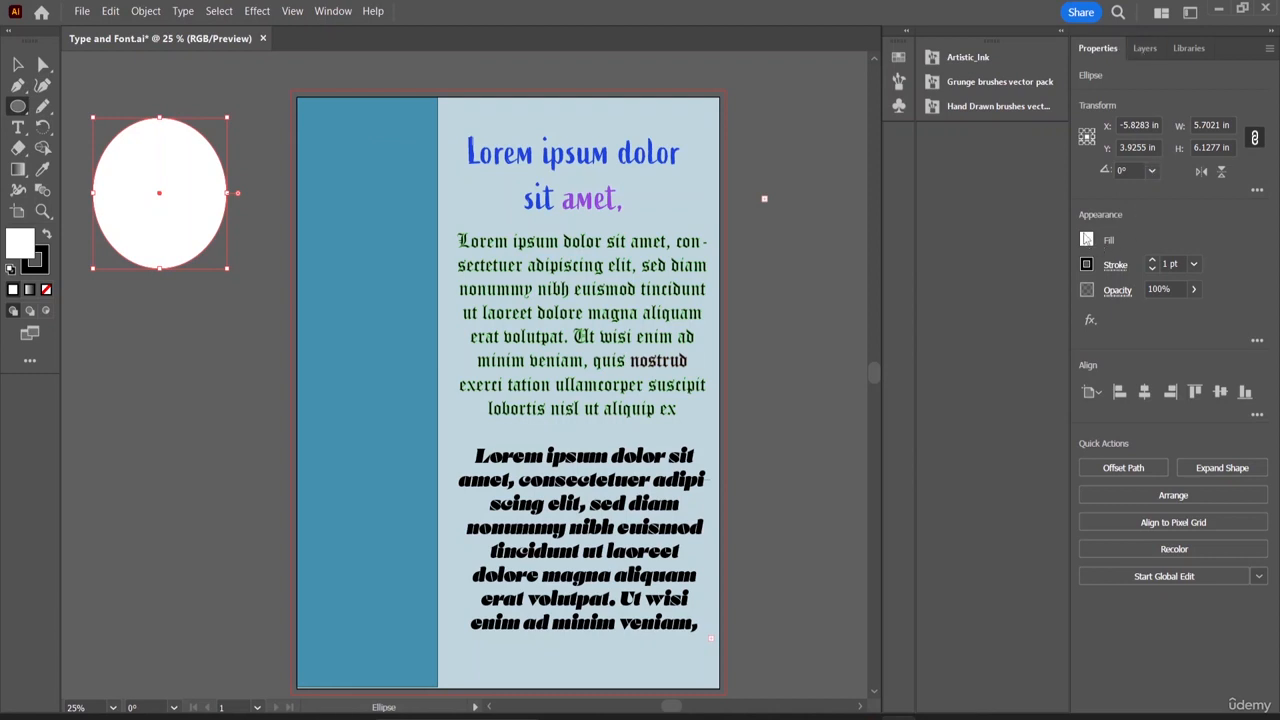
{"action": "left_click", "coordinate": [1087, 242]}
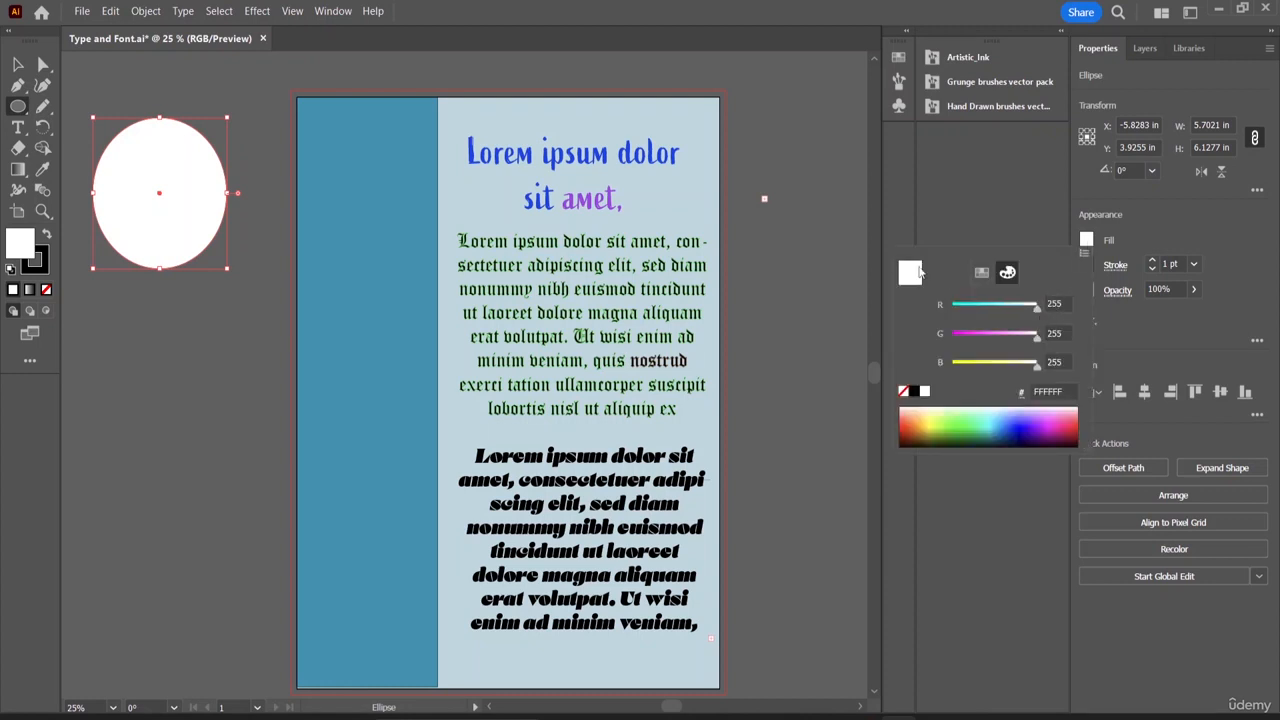
{"action": "left_click", "coordinate": [1087, 242]}
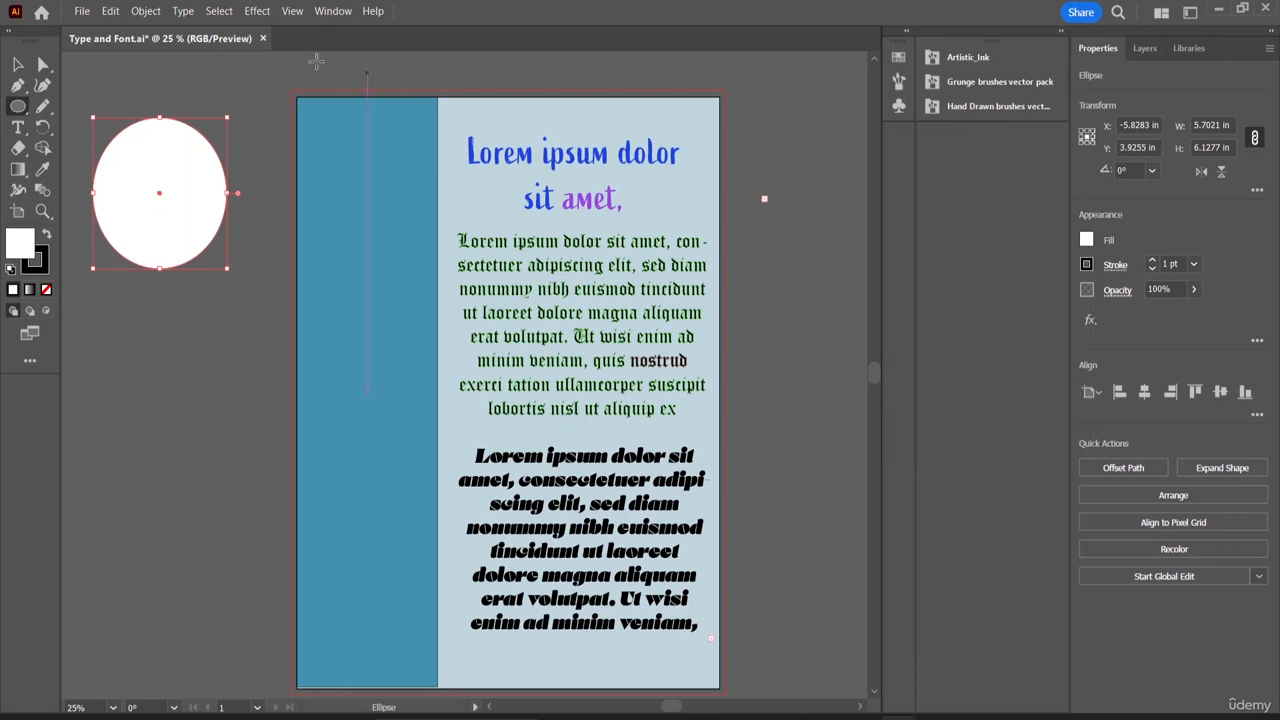
- Convert the ellipse into a type path with the Type on a Path tool and set its text size to 79 pt
{"action": "left_click", "coordinate": [17, 129]}
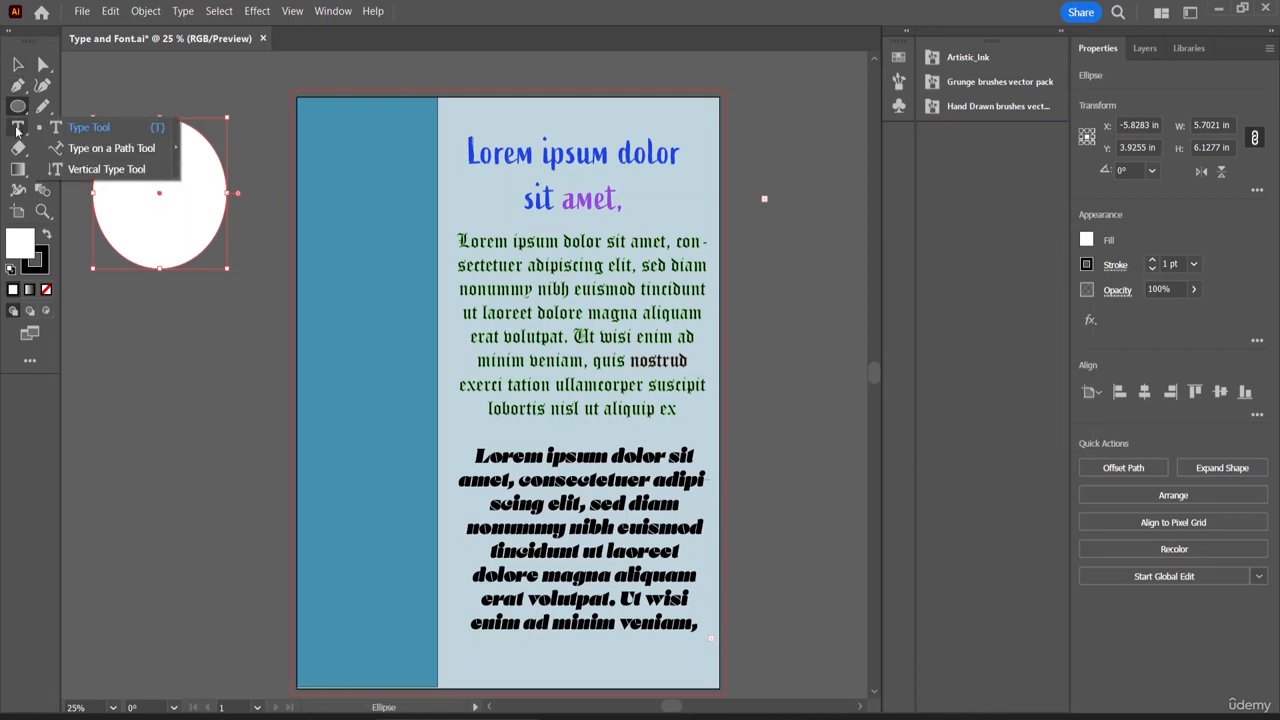
{"action": "left_click", "coordinate": [110, 150]}
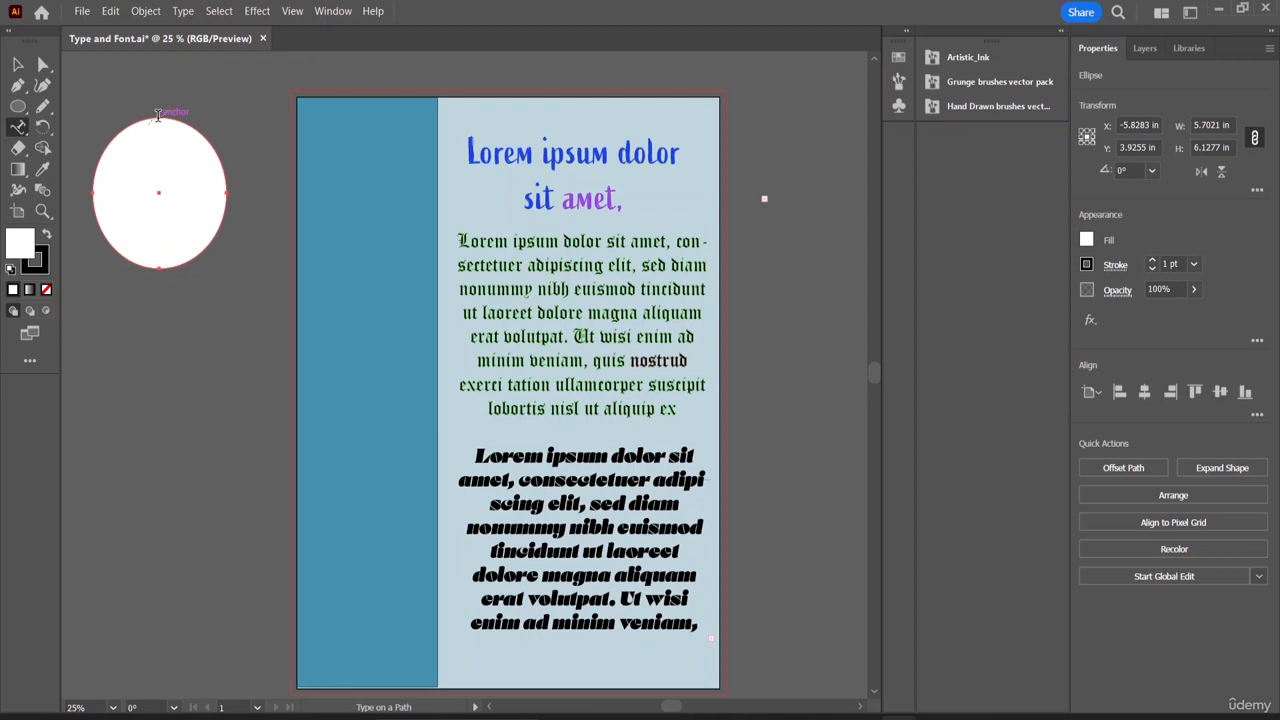
{"action": "left_click", "coordinate": [158, 116]}
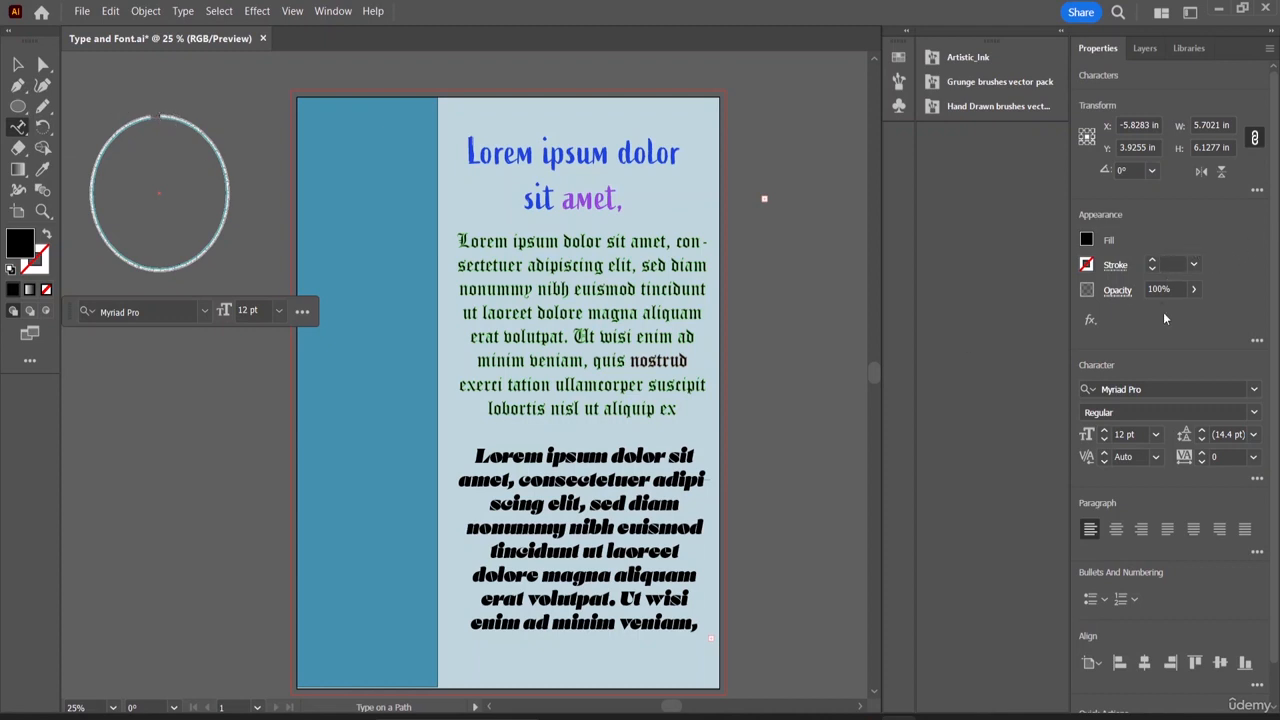
{"action": "left_click", "coordinate": [1104, 433]}
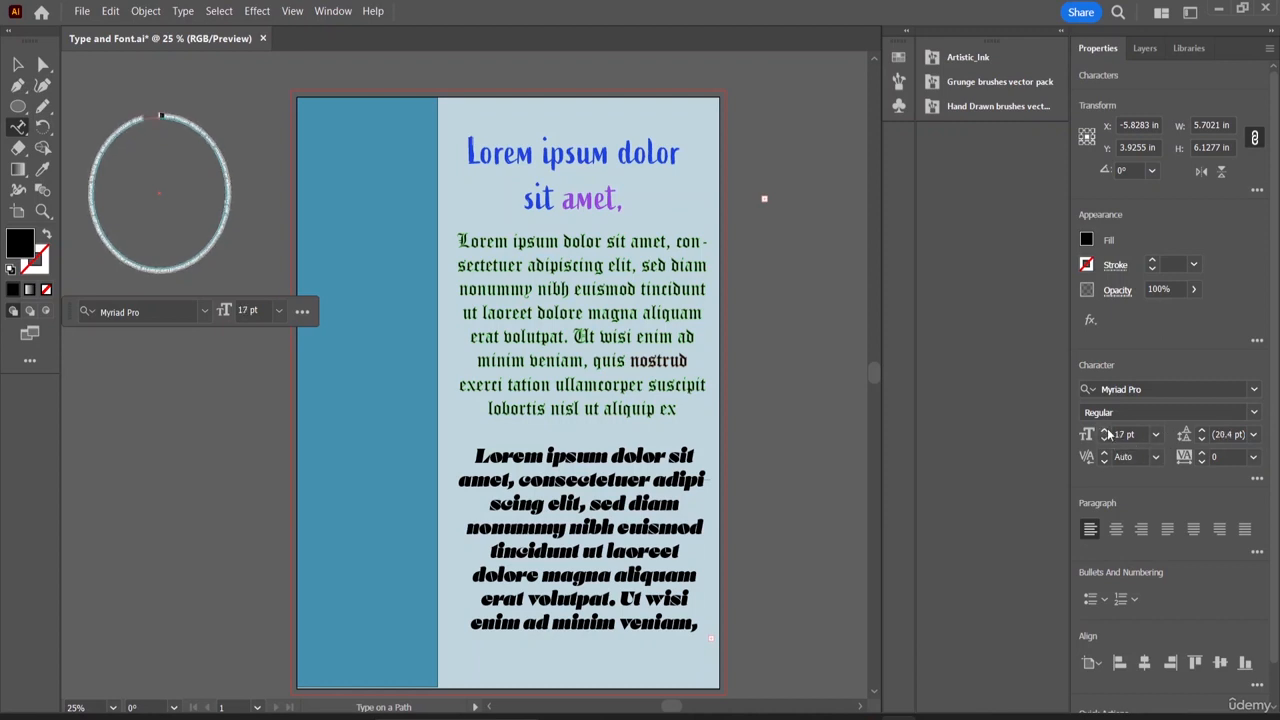
{"action": "left_click_drag", "start_coordinate": [1105, 433], "coordinate": [1107, 434]}
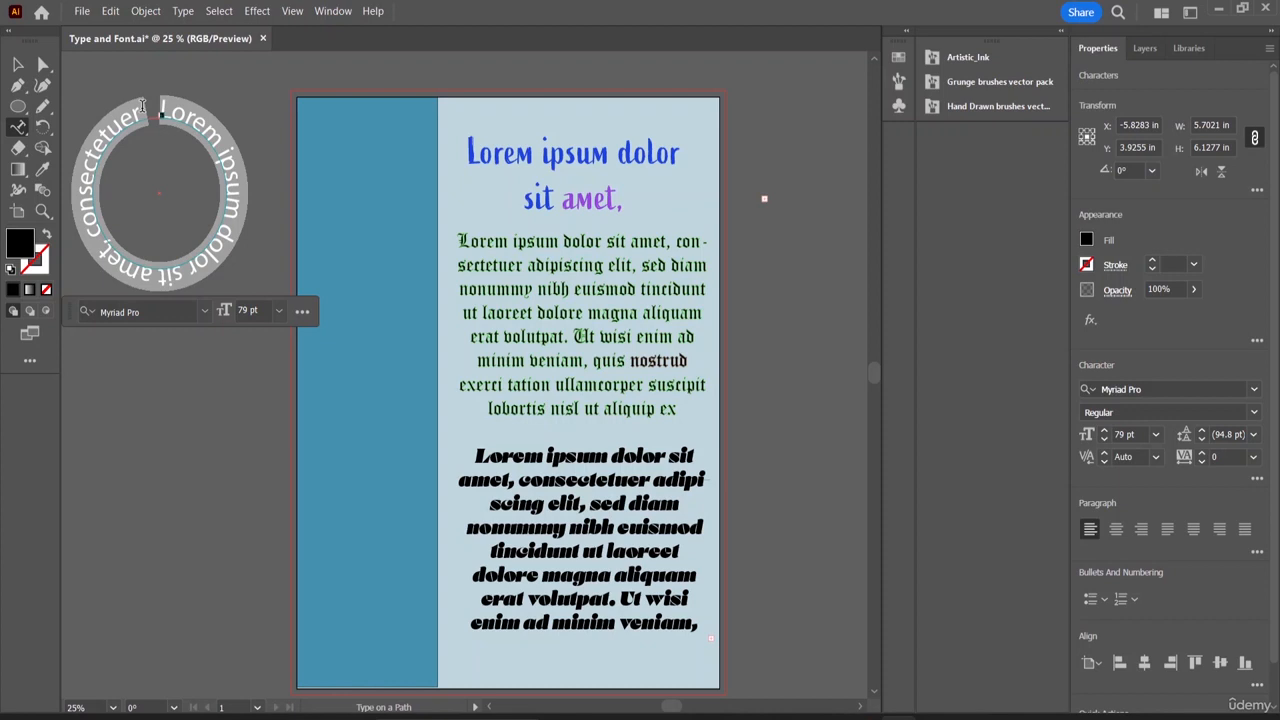
- Replace the placeholder text on the ellipse path with "GOOD EVENING"
{"action": "type", "text": "SD"}
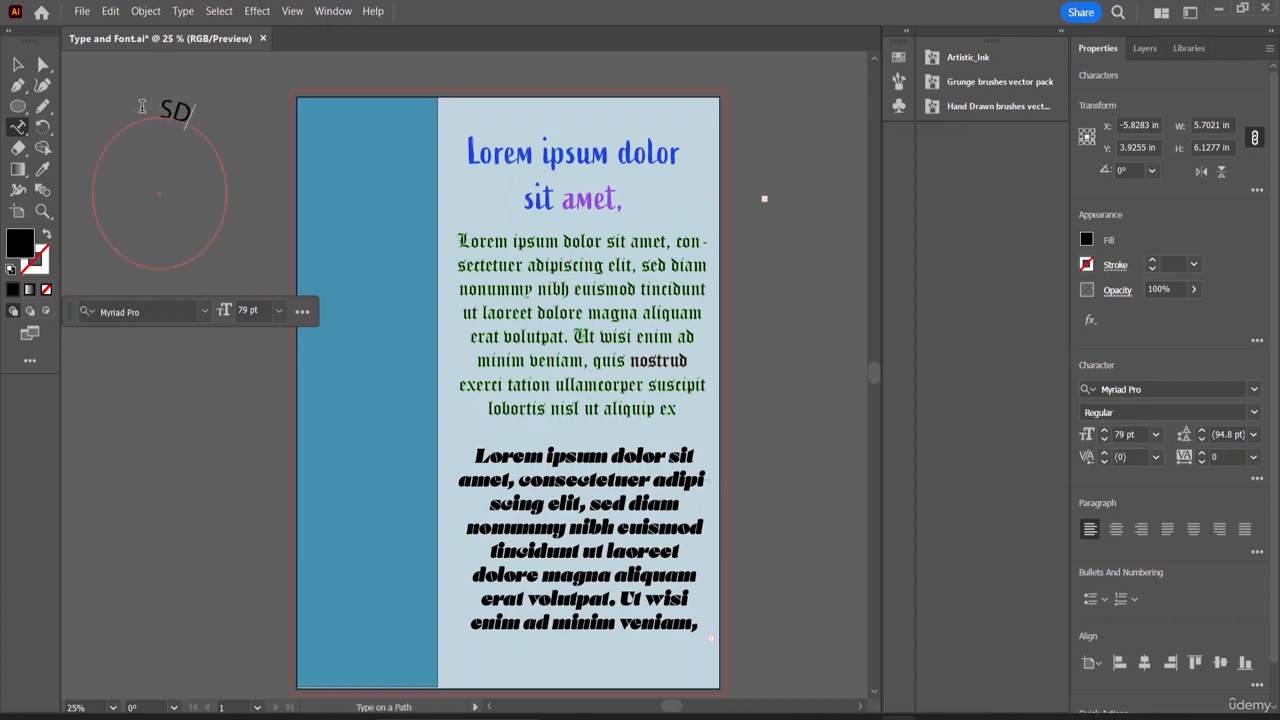
{"action": "key", "text": "BackSpace"}
{"action": "key", "text": "BackSpace"}
{"action": "type", "text": "GOOD"}
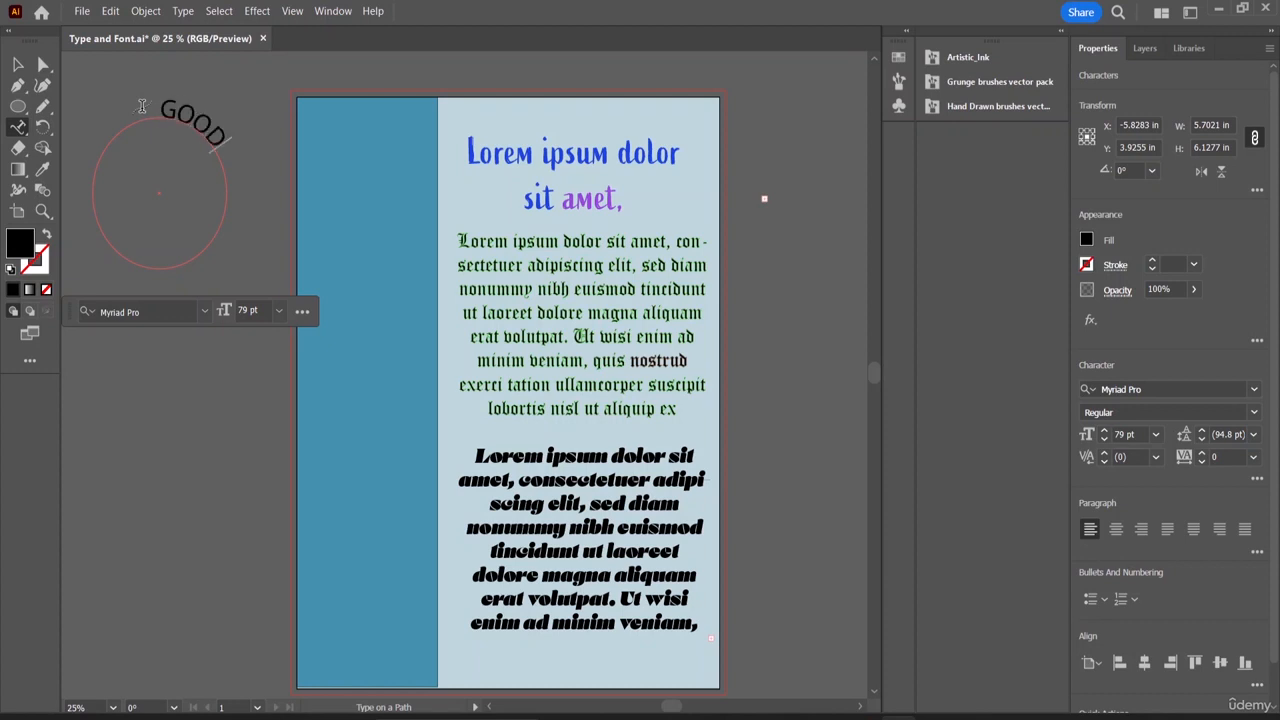
{"action": "type", "text": " EVENING"}
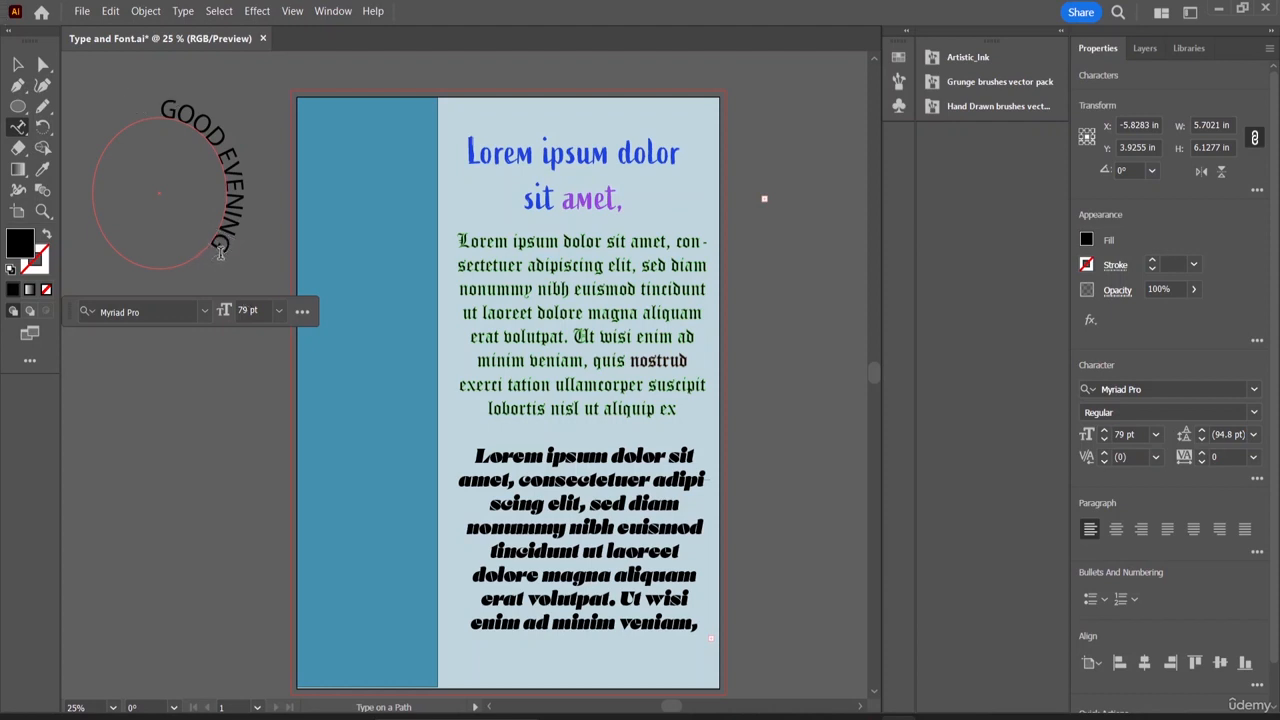
{"action": "left_click", "coordinate": [184, 109]}
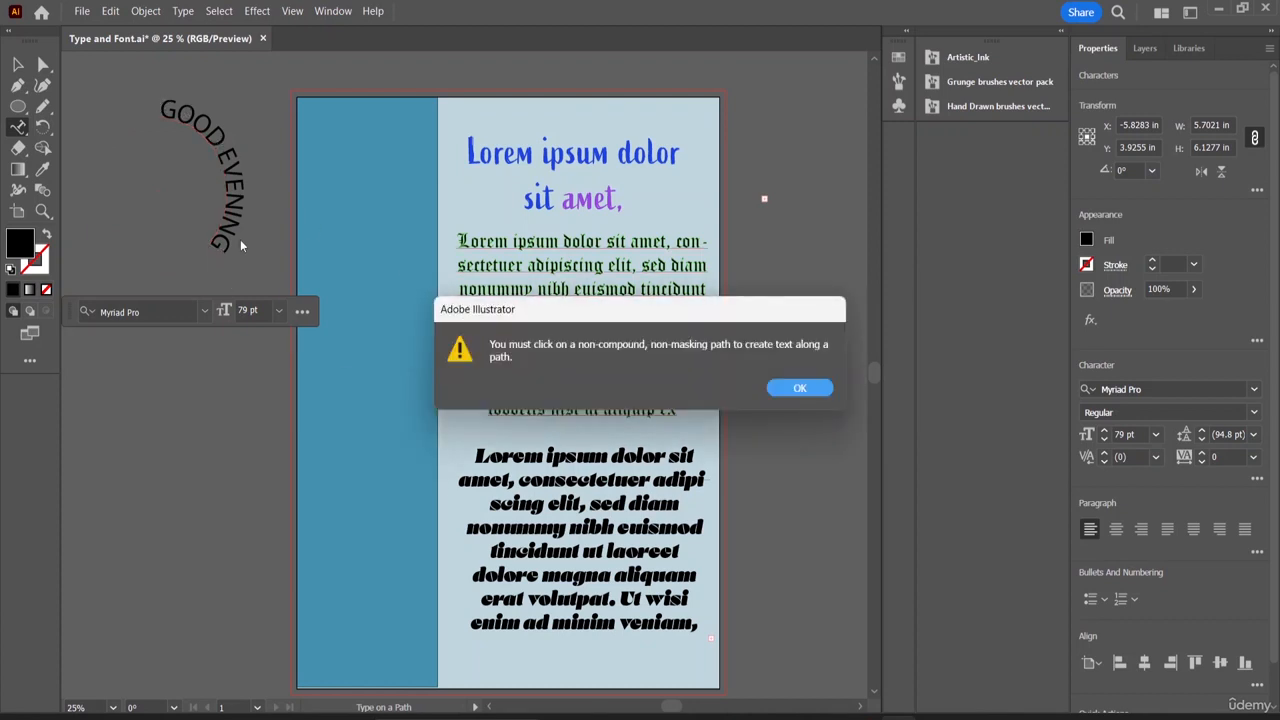
{"action": "left_click", "coordinate": [801, 388]}
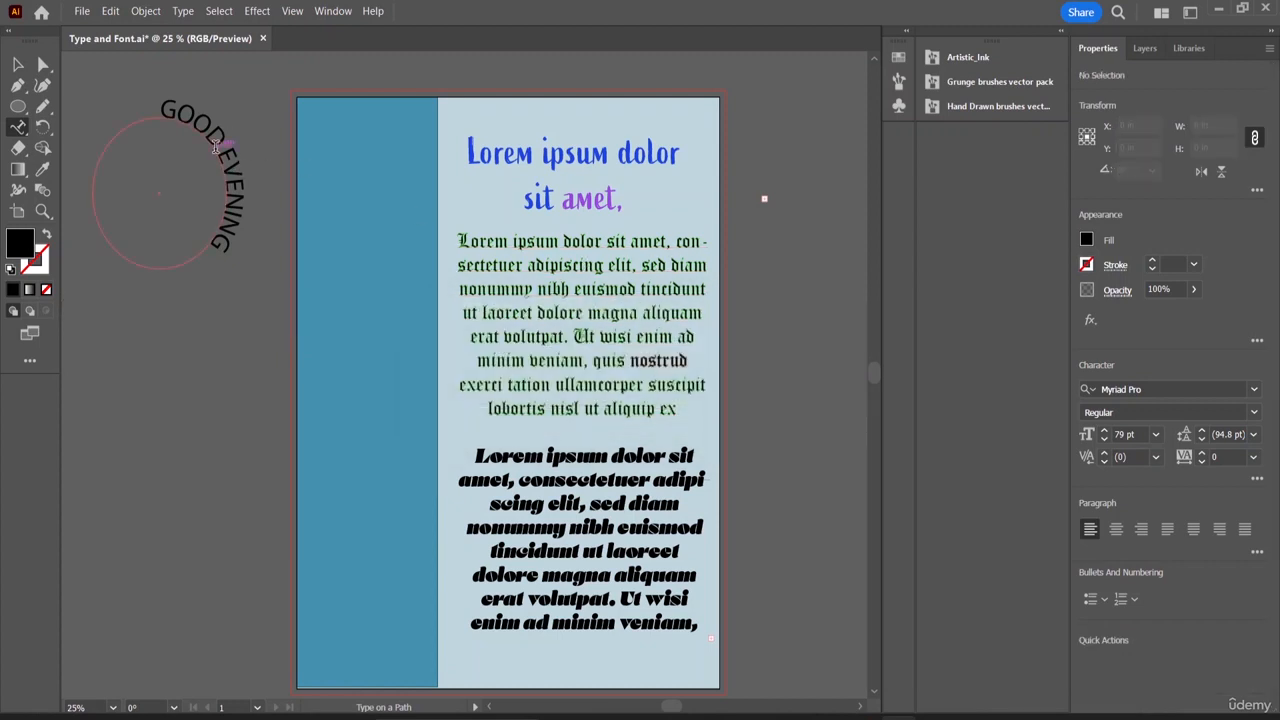
- Rotate the GOOD EVENING path text to about 54° so that it arches over the top of the ellipse
{"action": "left_click", "coordinate": [18, 64]}
{"action": "double_click", "coordinate": [227, 250]}
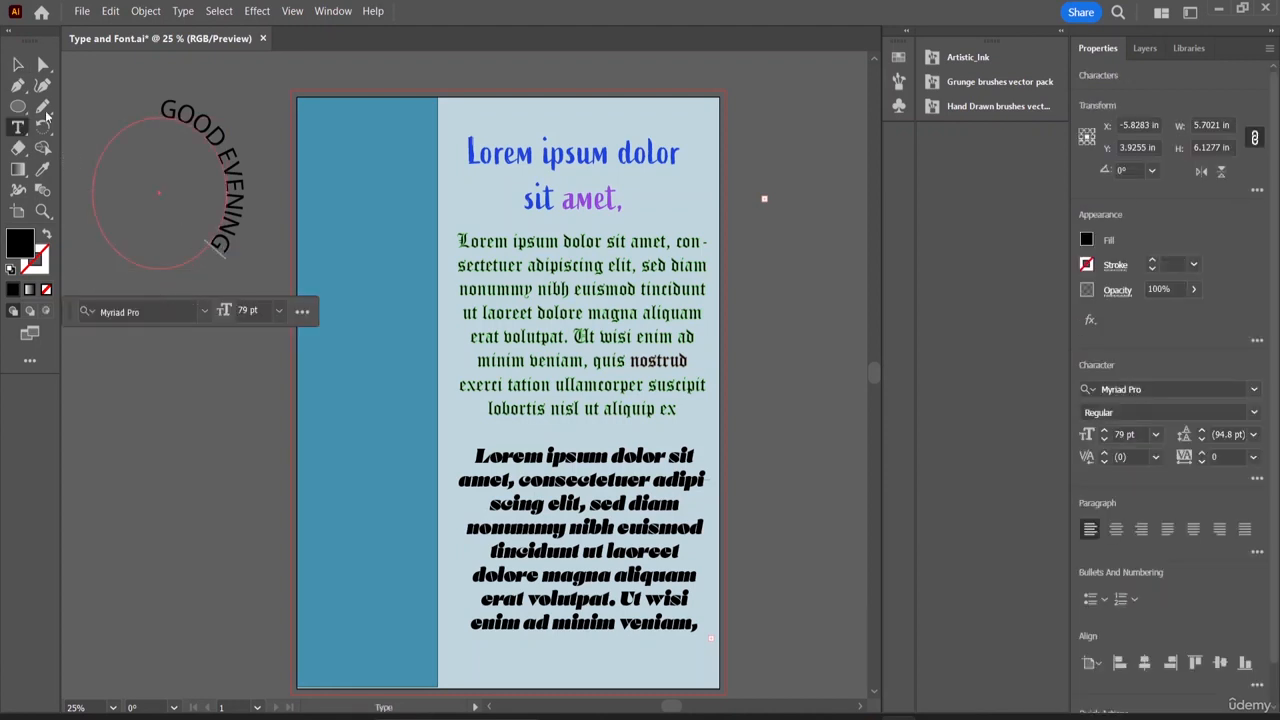
{"action": "key", "text": "Escape"}
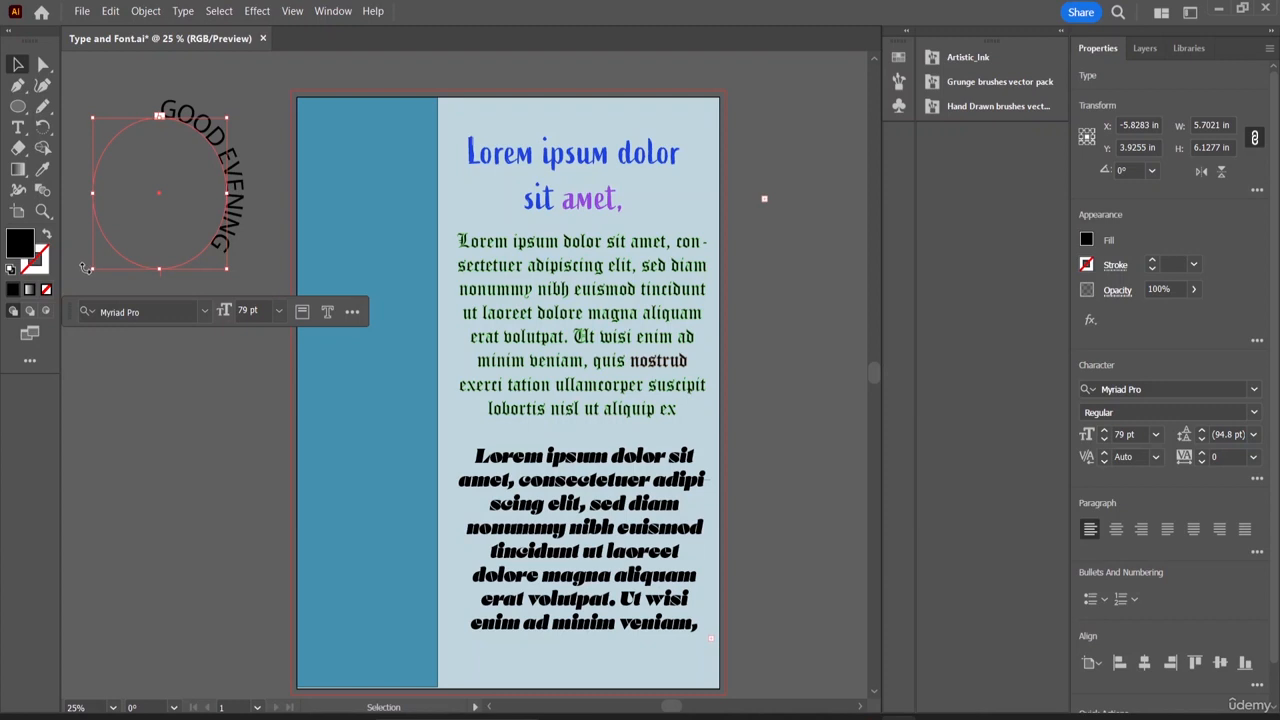
{"action": "left_click_drag", "start_coordinate": [97, 271], "coordinate": [173, 269]}
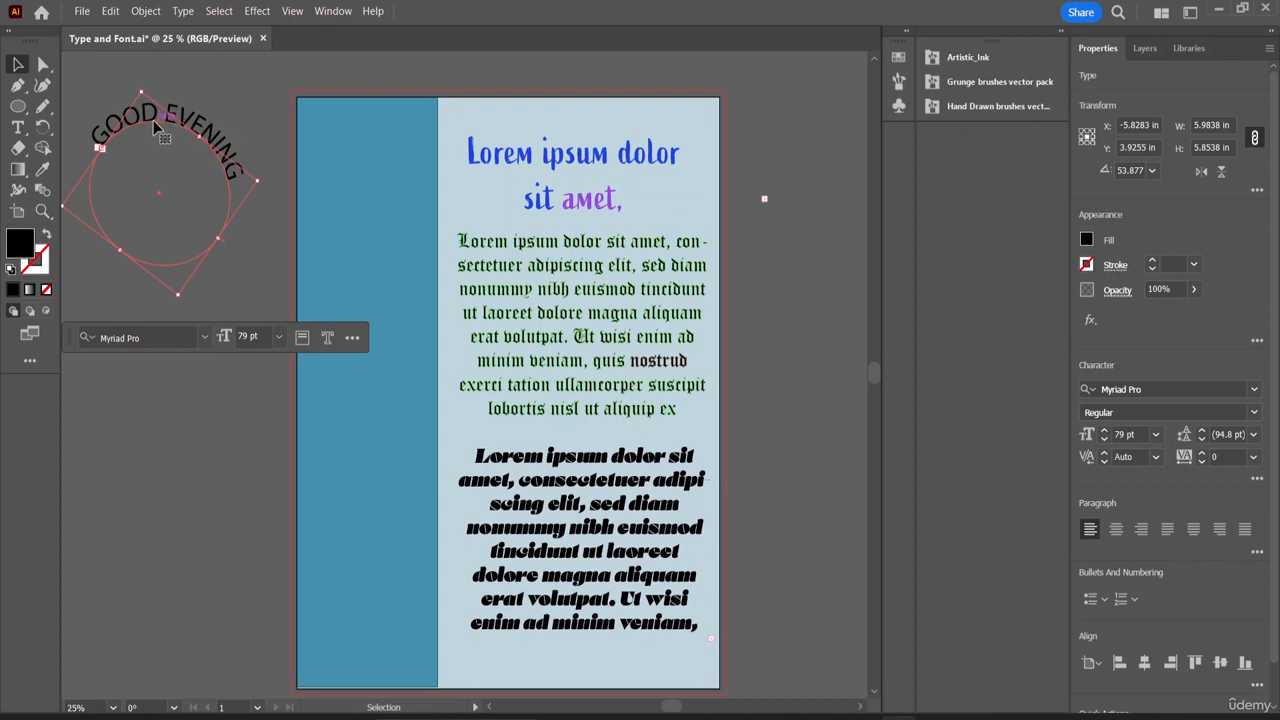
- Try centre alignment on the GOOD EVENING path text and restore left alignment
{"action": "triple_click", "coordinate": [240, 176]}
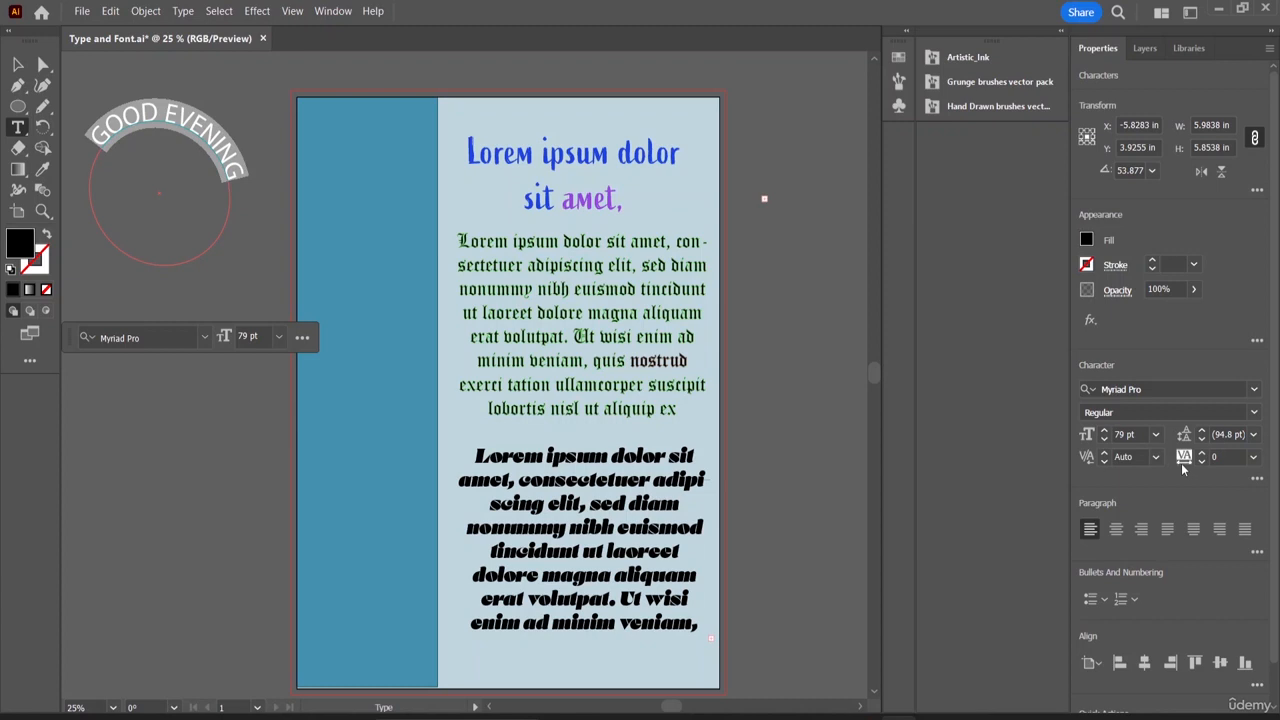
{"action": "left_click", "coordinate": [1116, 531]}
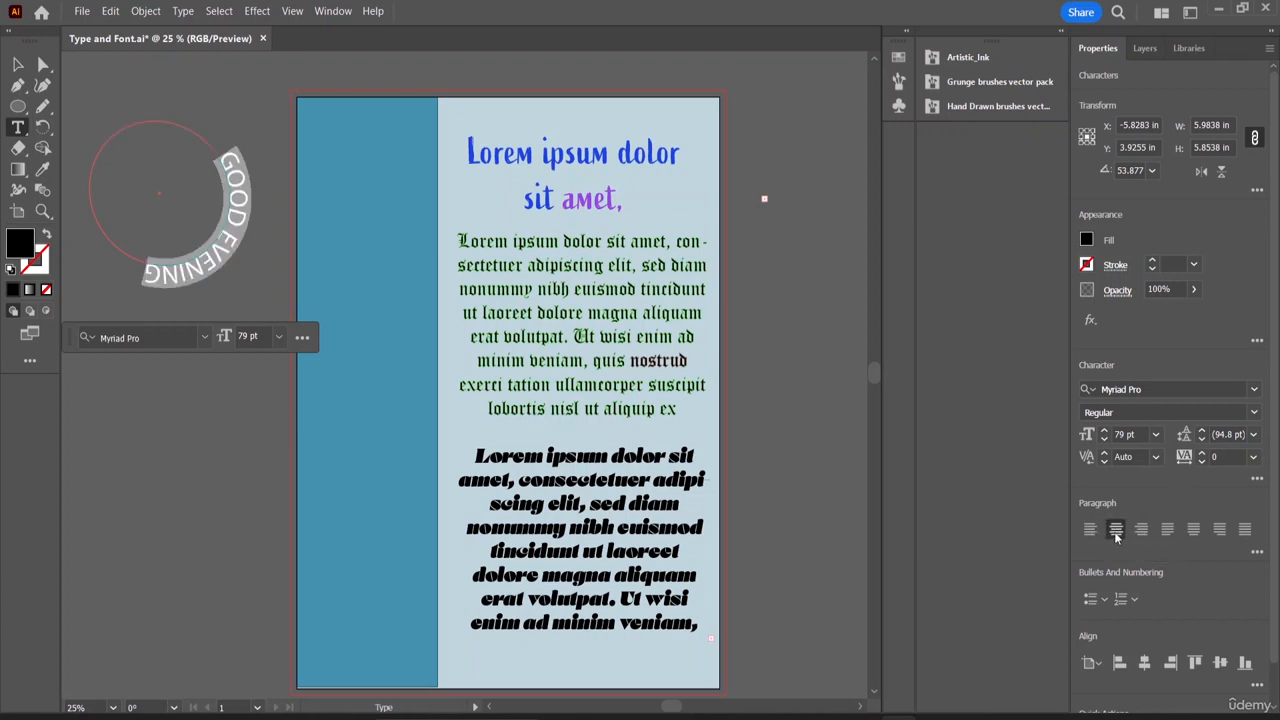
{"action": "left_click", "coordinate": [1091, 530]}
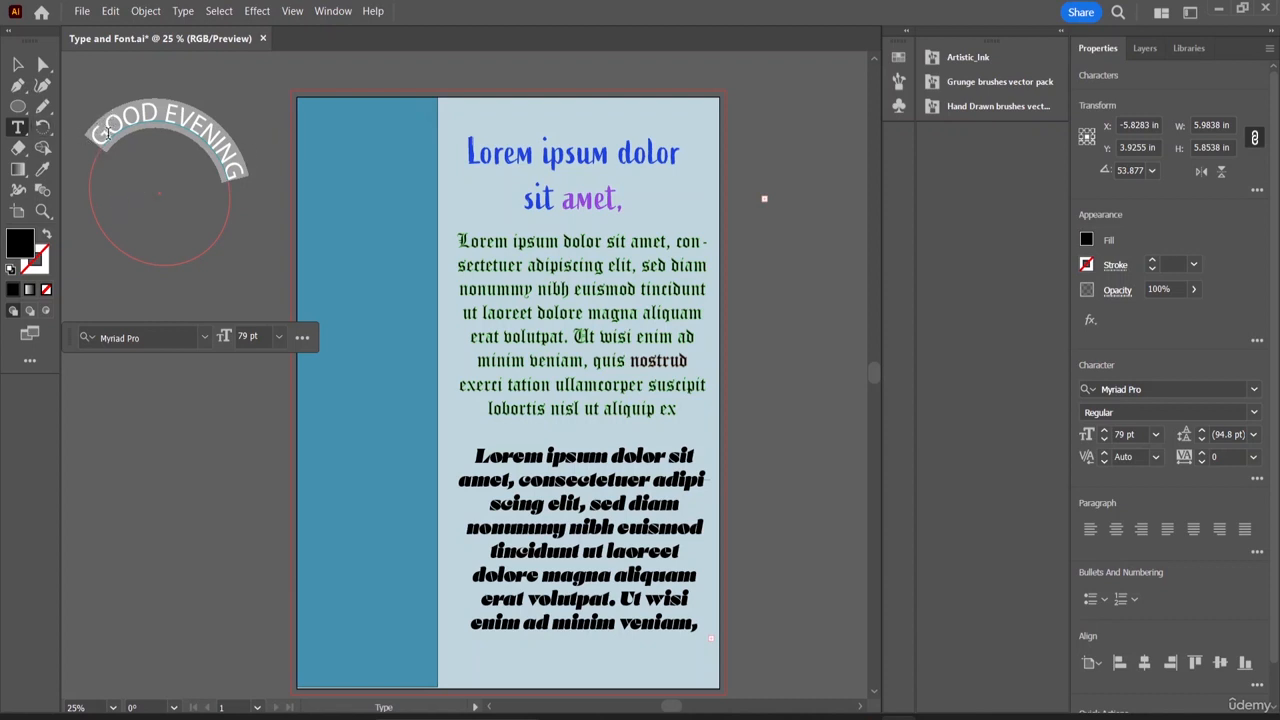
{"action": "left_click", "coordinate": [165, 115]}
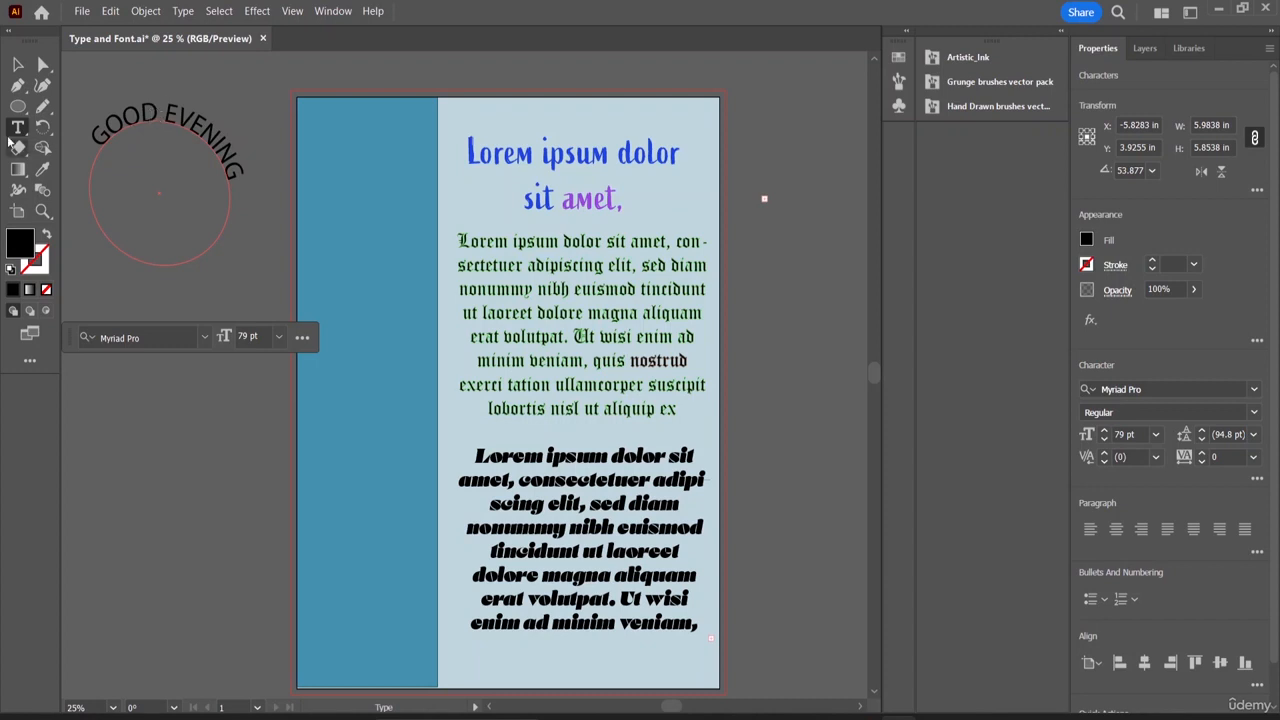
{"action": "left_click", "coordinate": [15, 62]}
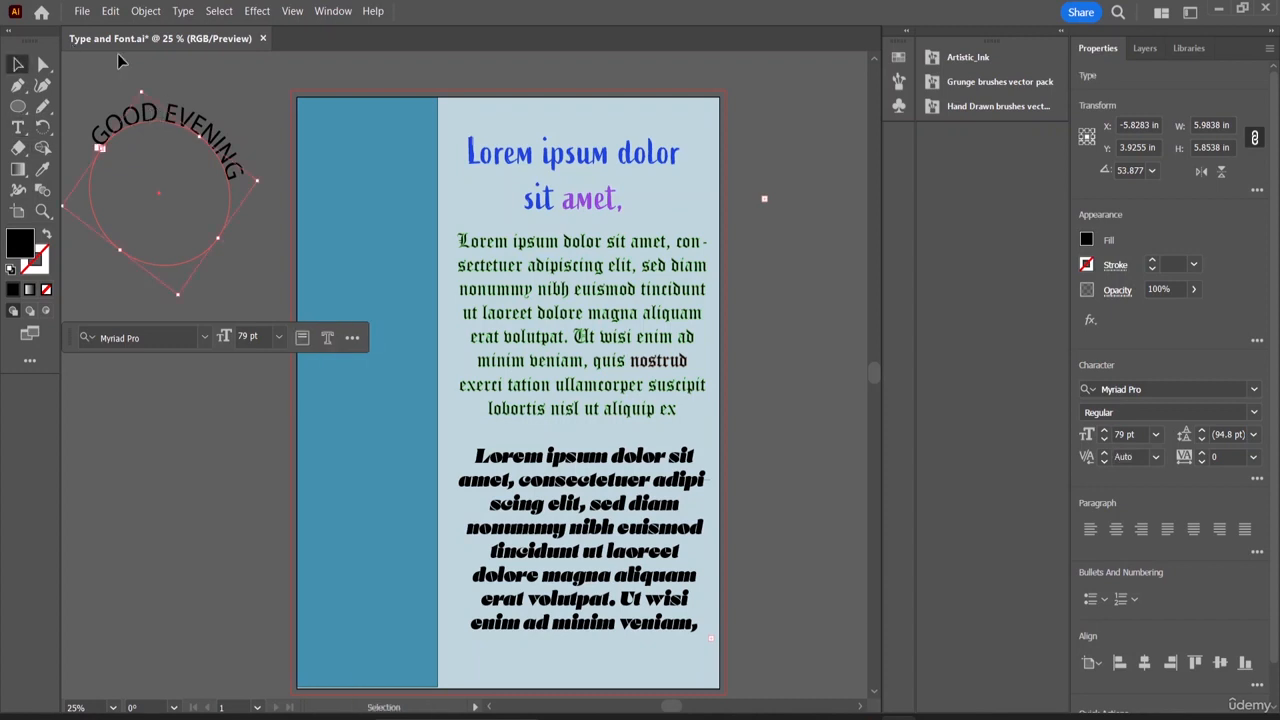
{"action": "right_click", "coordinate": [166, 120]}
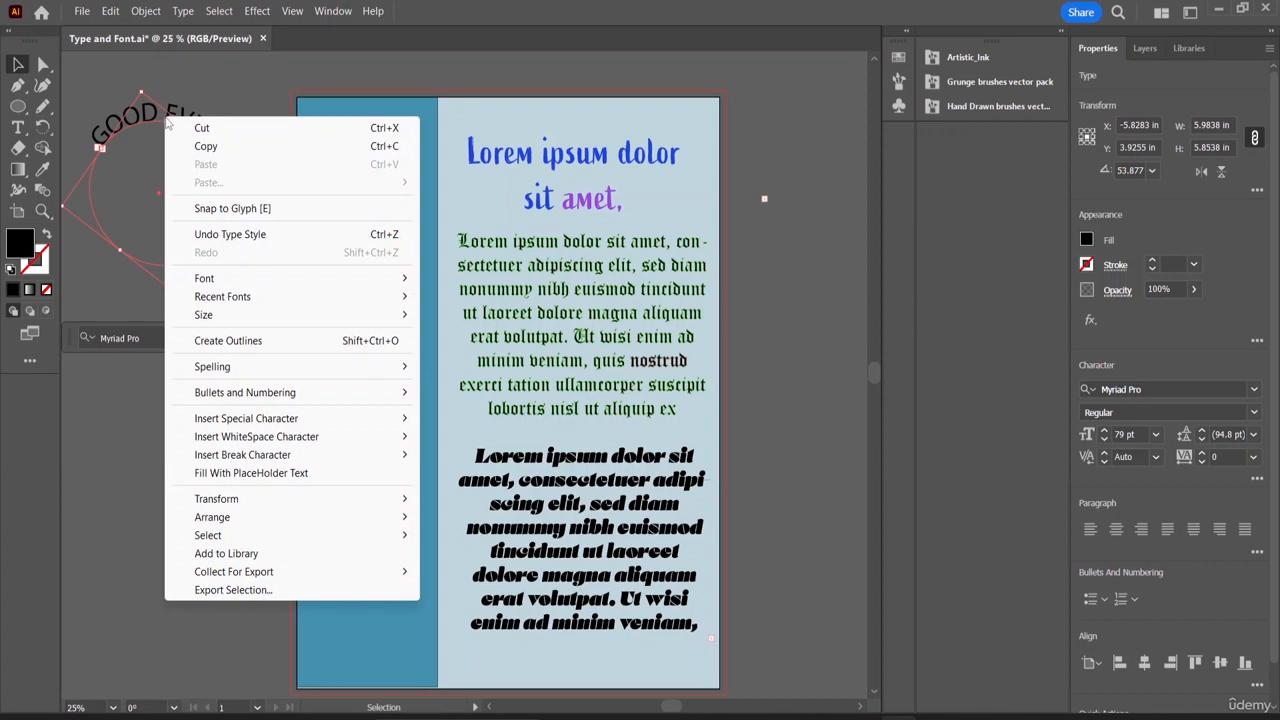
{"action": "left_click", "coordinate": [122, 261]}
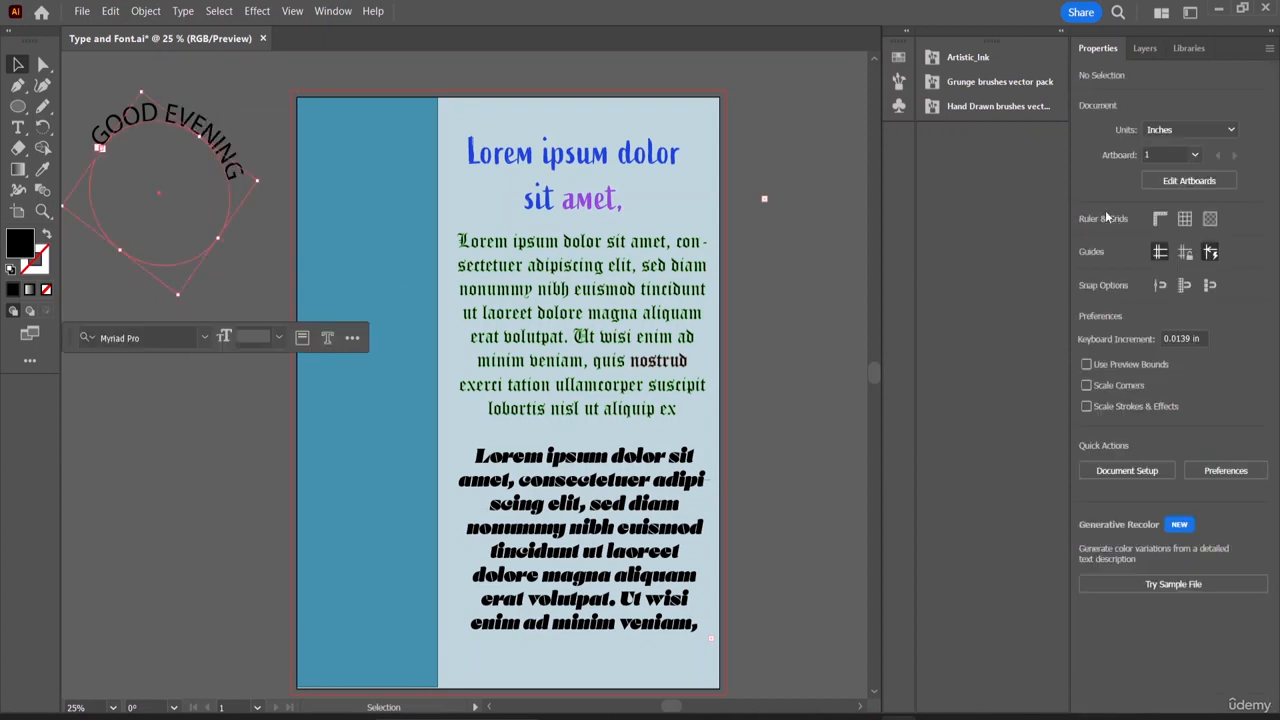
- Set the font of the whole GOOD EVENING path text to Dupincel VF in the M Bold style
{"action": "double_click", "coordinate": [198, 121]}
{"action": "key", "text": "ctrl+a"}
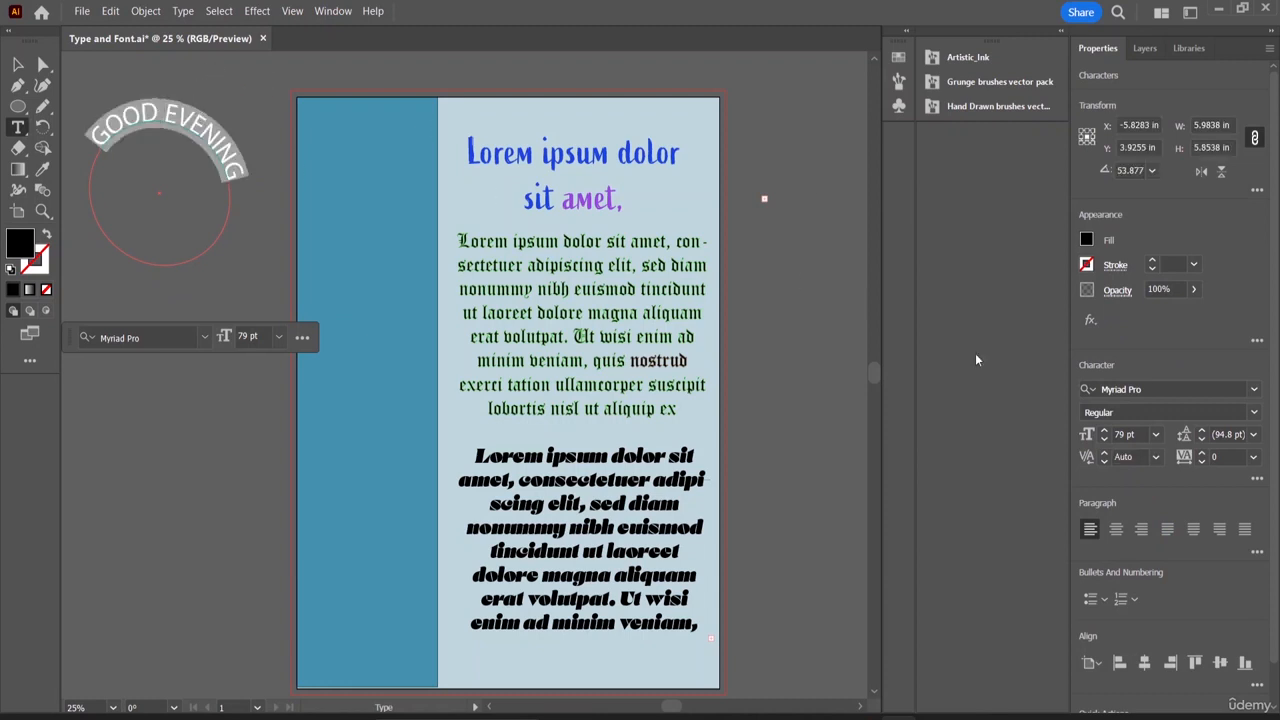
{"action": "left_click", "coordinate": [1255, 390]}
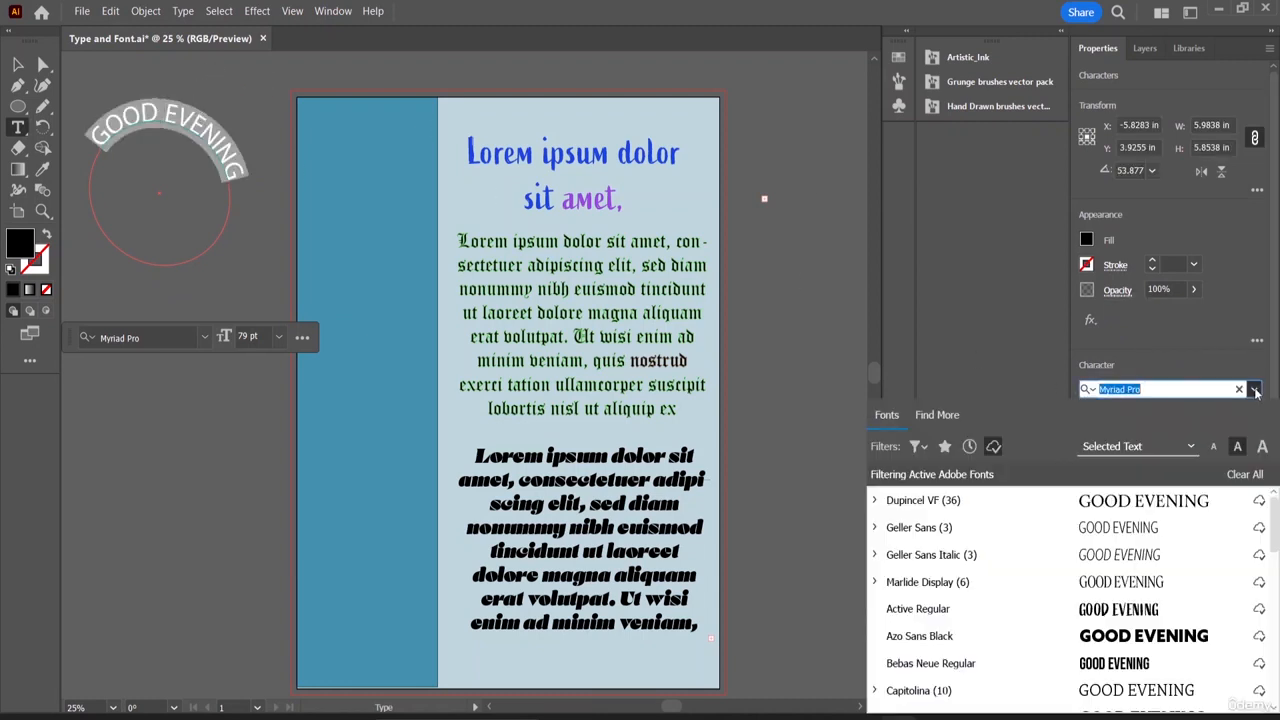
{"action": "left_click", "coordinate": [1160, 500]}
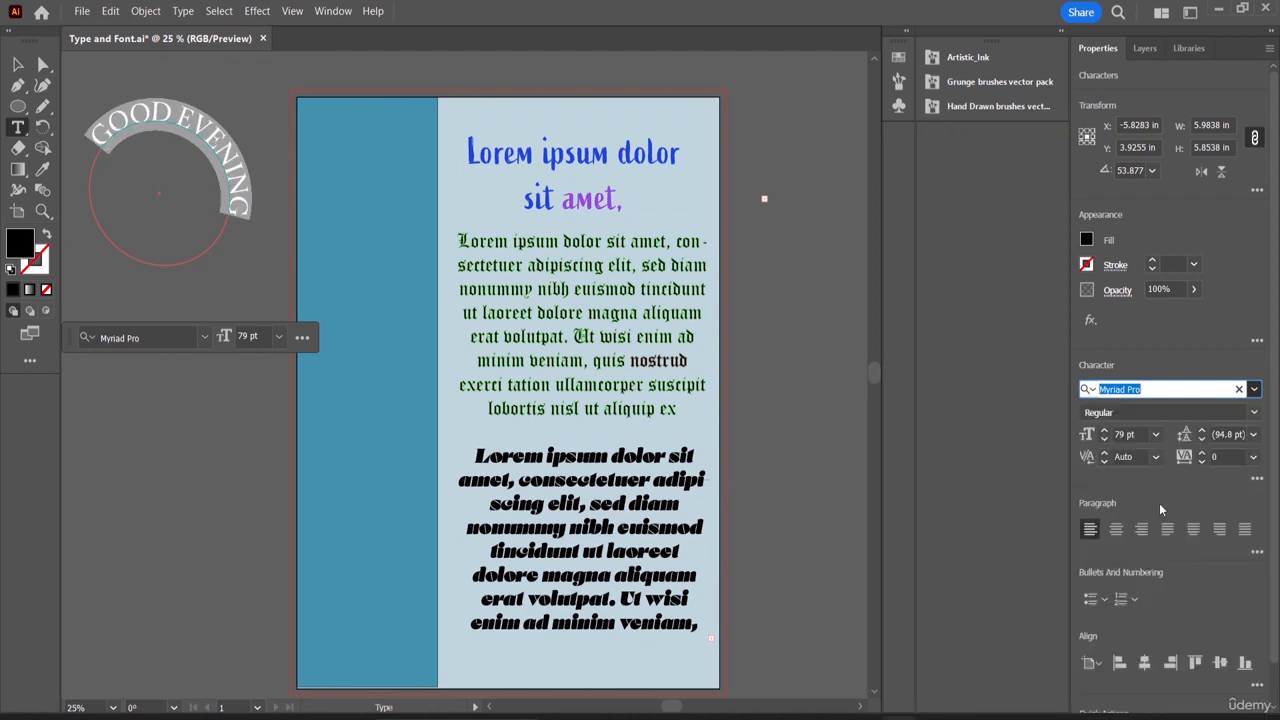
{"action": "left_click", "coordinate": [1233, 412]}
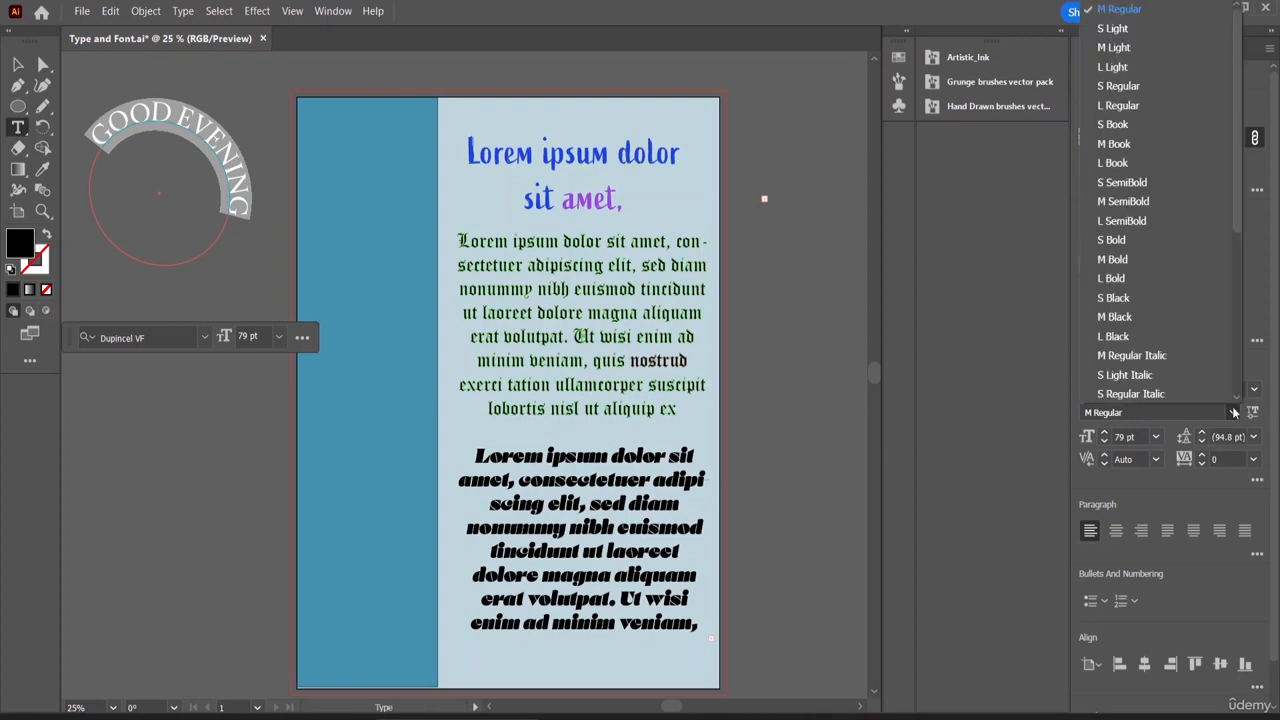
{"action": "left_click", "coordinate": [1155, 260]}
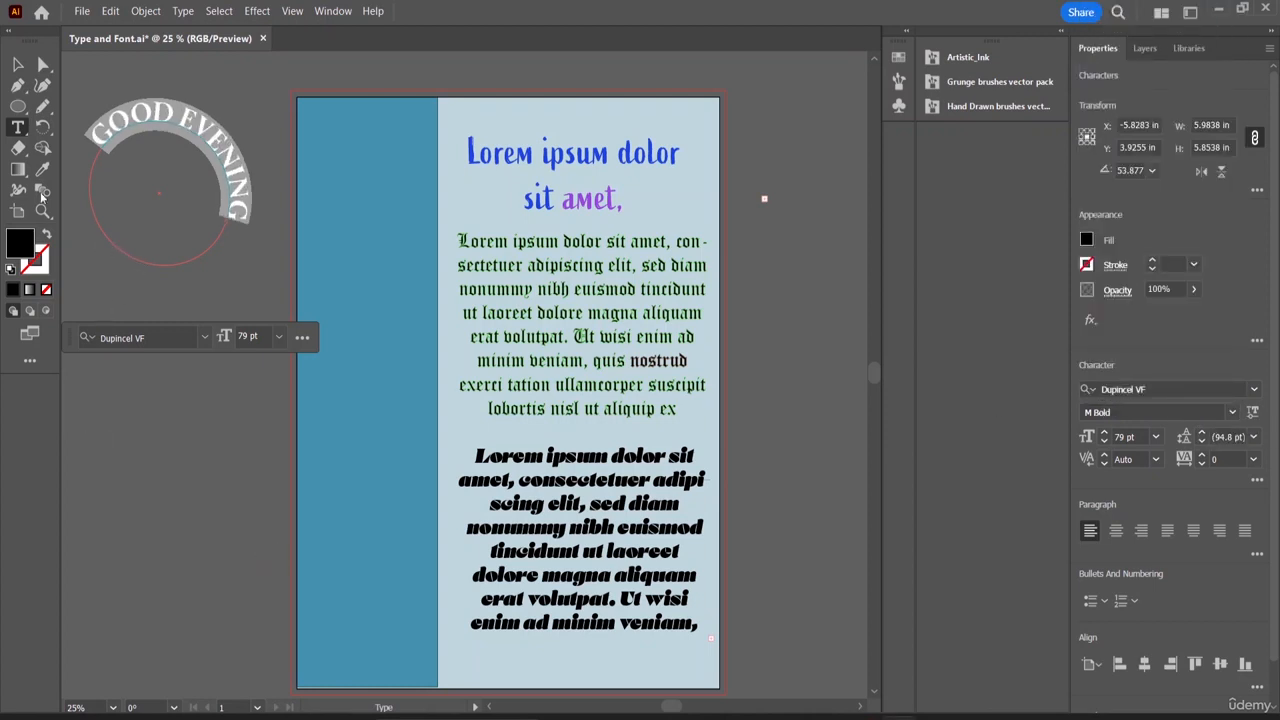
{"action": "double_click", "coordinate": [17, 64]}
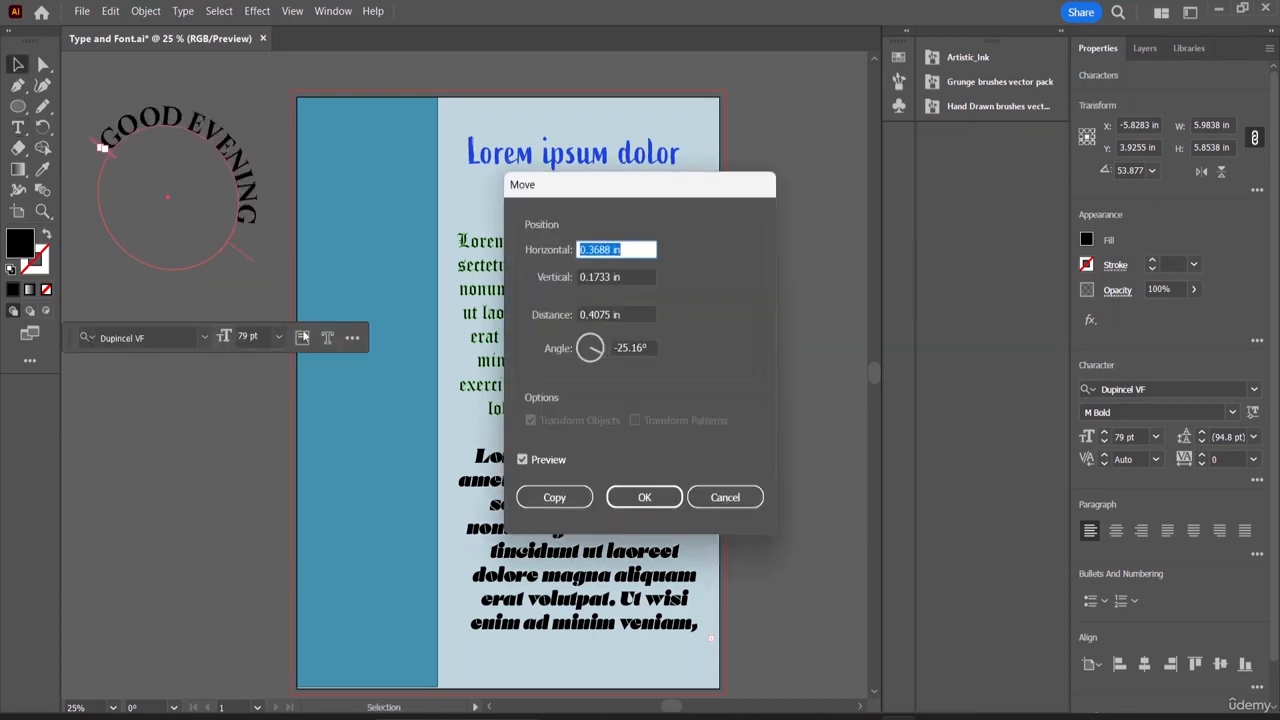
{"action": "left_click", "coordinate": [727, 495]}
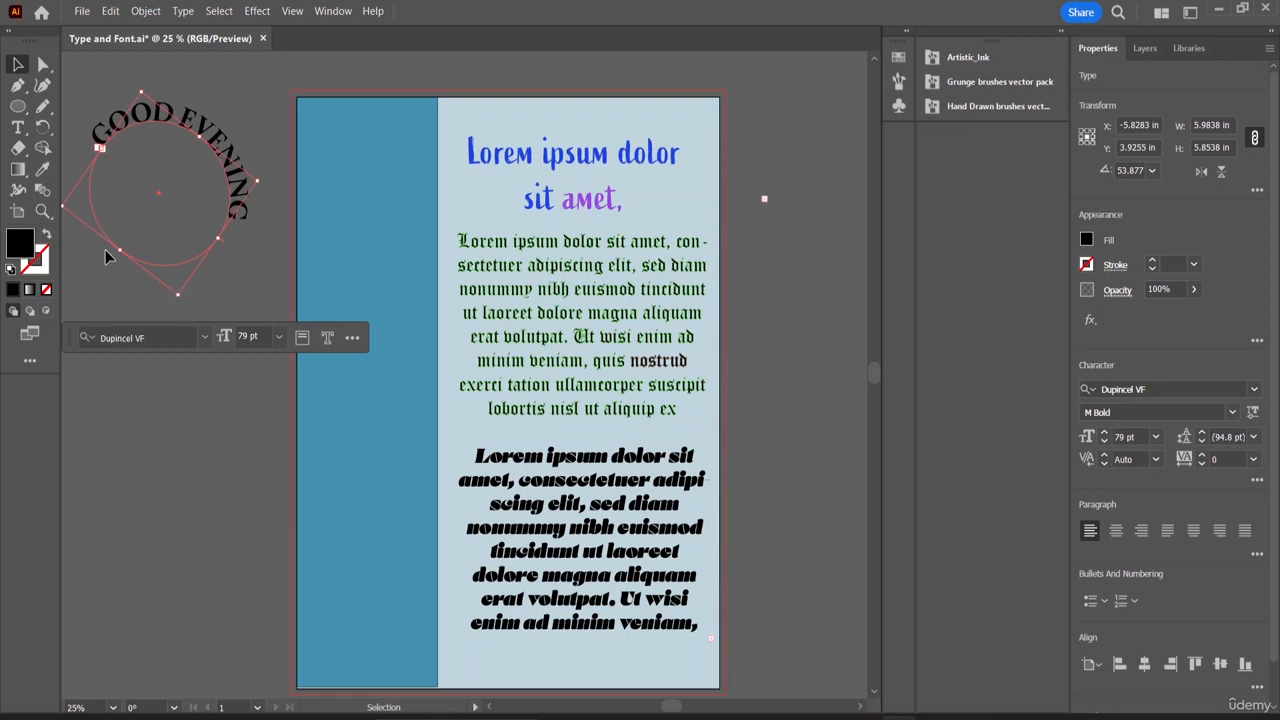
- Rotate the GOOD EVENING path text to 90° to centre it better over the ellipse, and deselect it
{"action": "left_click_drag", "start_coordinate": [263, 177], "coordinate": [223, 121]}
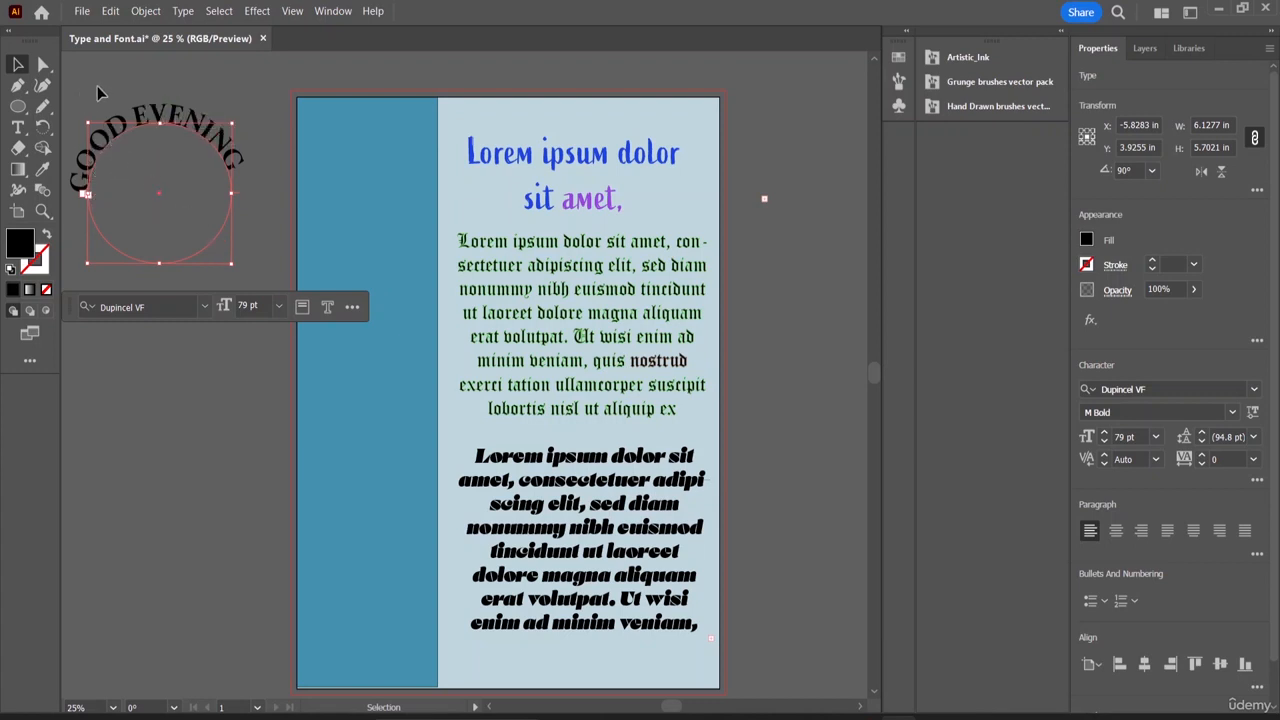
{"action": "left_click", "coordinate": [209, 90]}
{"action": "left_click", "coordinate": [194, 124]}
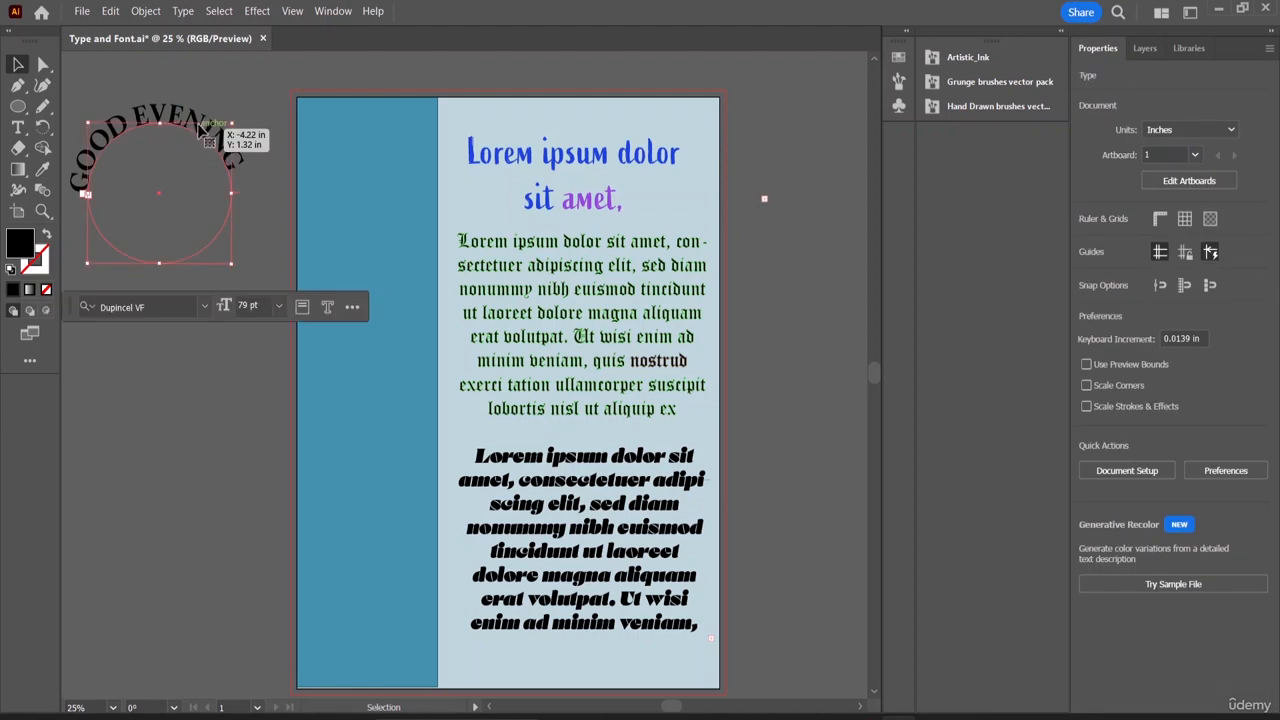
{"action": "key", "text": "t"}
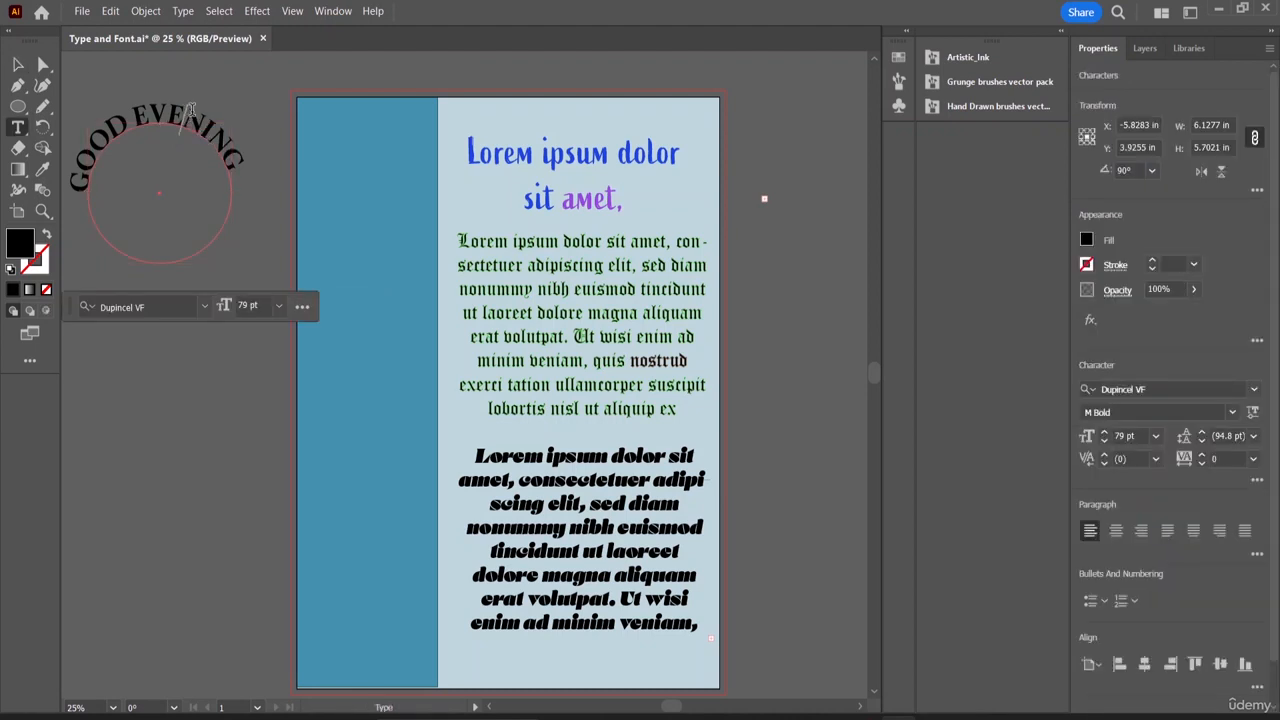
{"action": "right_click", "coordinate": [167, 122]}
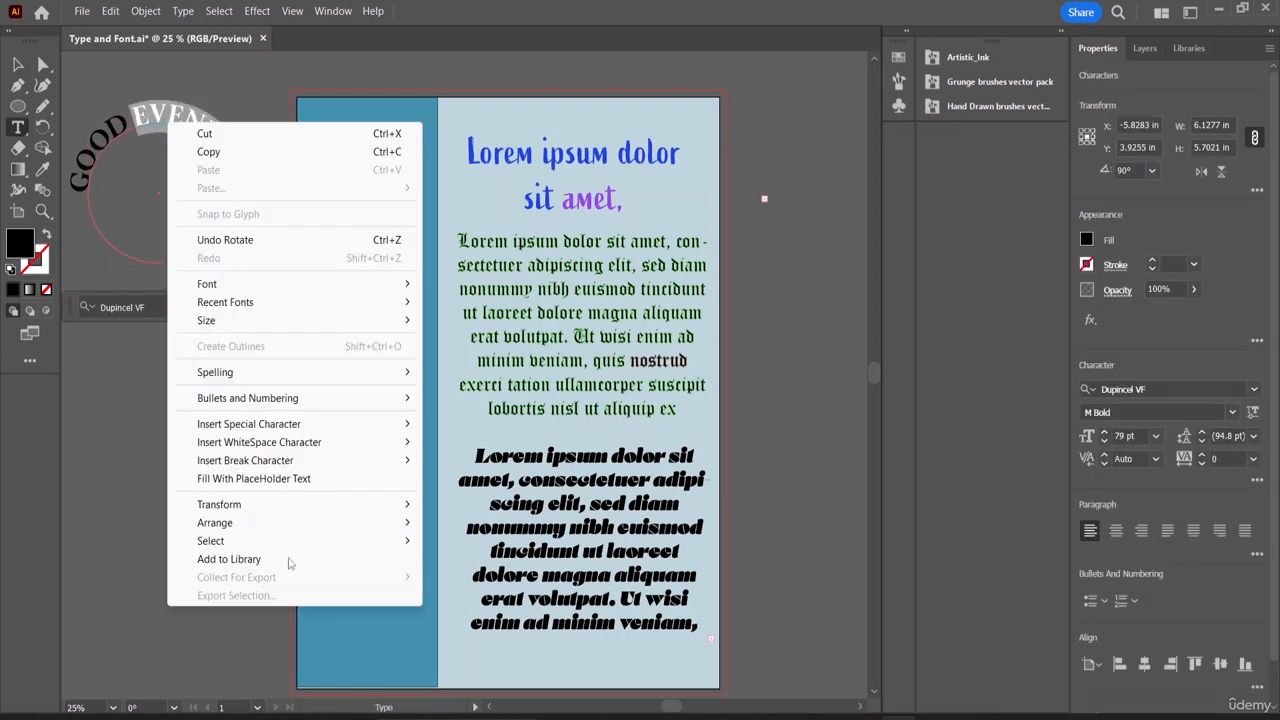
{"action": "left_click", "coordinate": [79, 385]}
{"action": "left_click", "coordinate": [79, 385]}
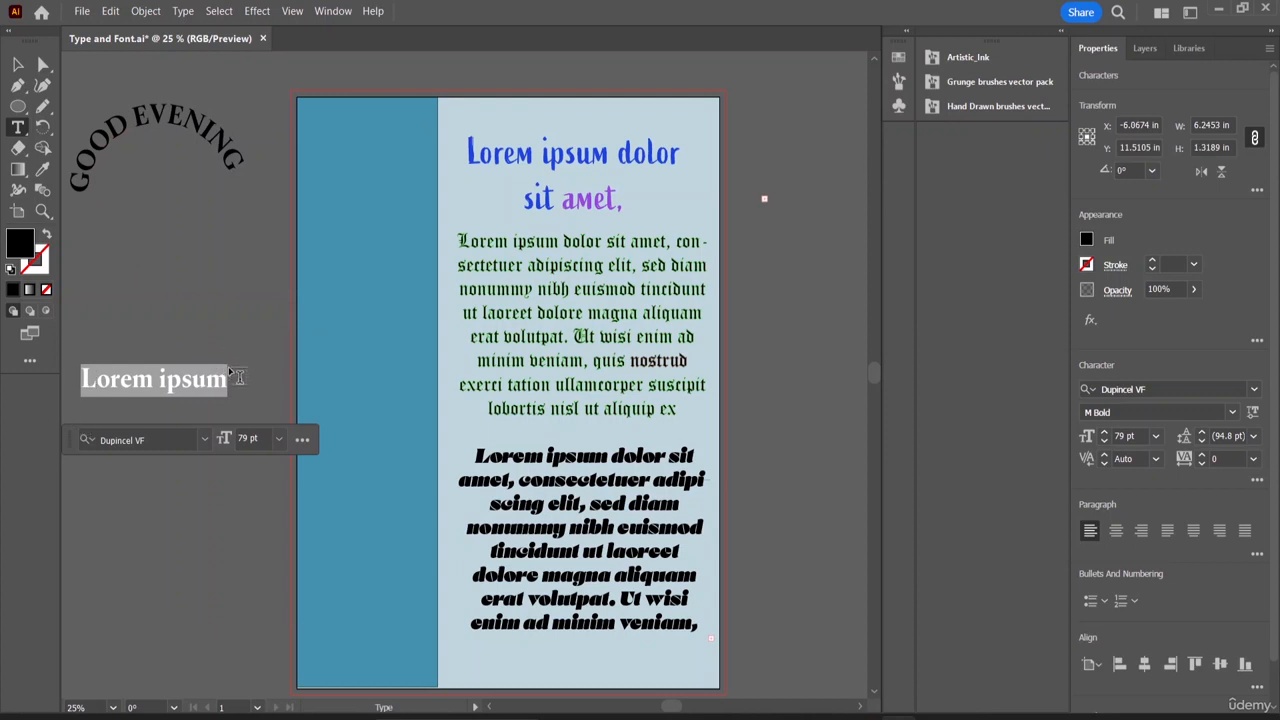
{"action": "key", "text": "BackSpace"}
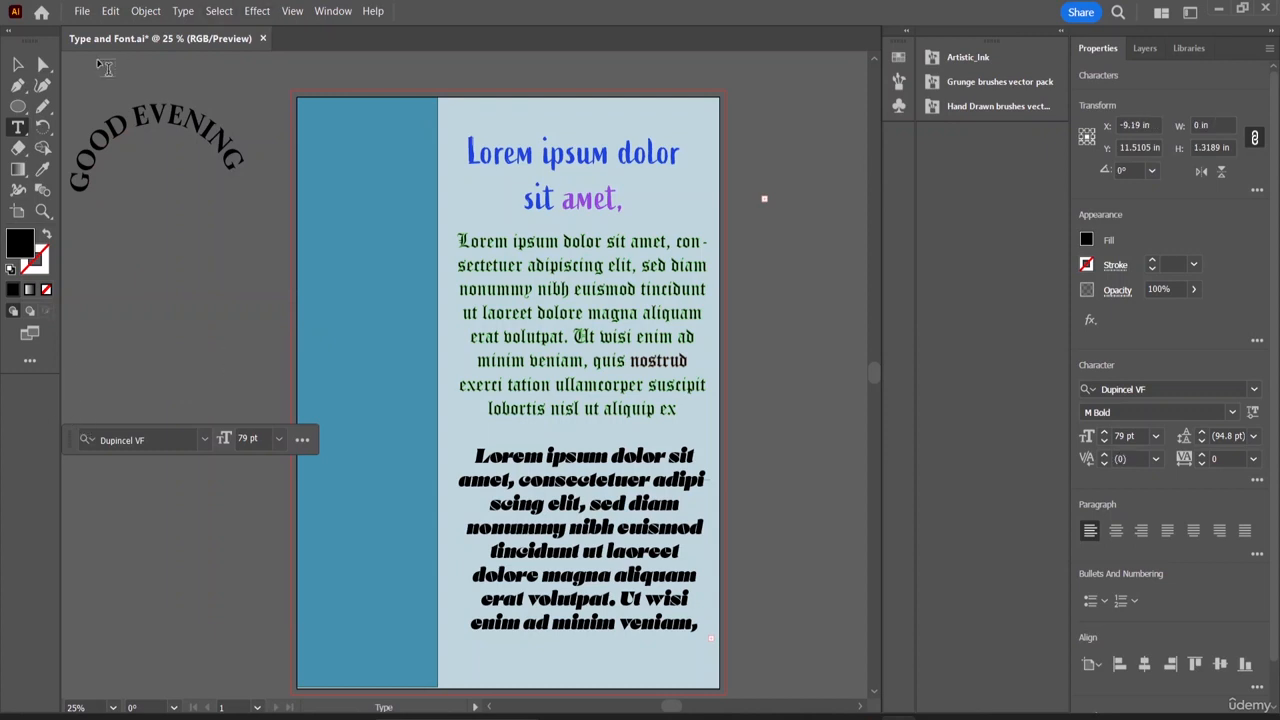
- Try to draw a curved path with the Pen tool below the GOOD EVENING text and undo its last anchor point
{"action": "left_click", "coordinate": [20, 87]}
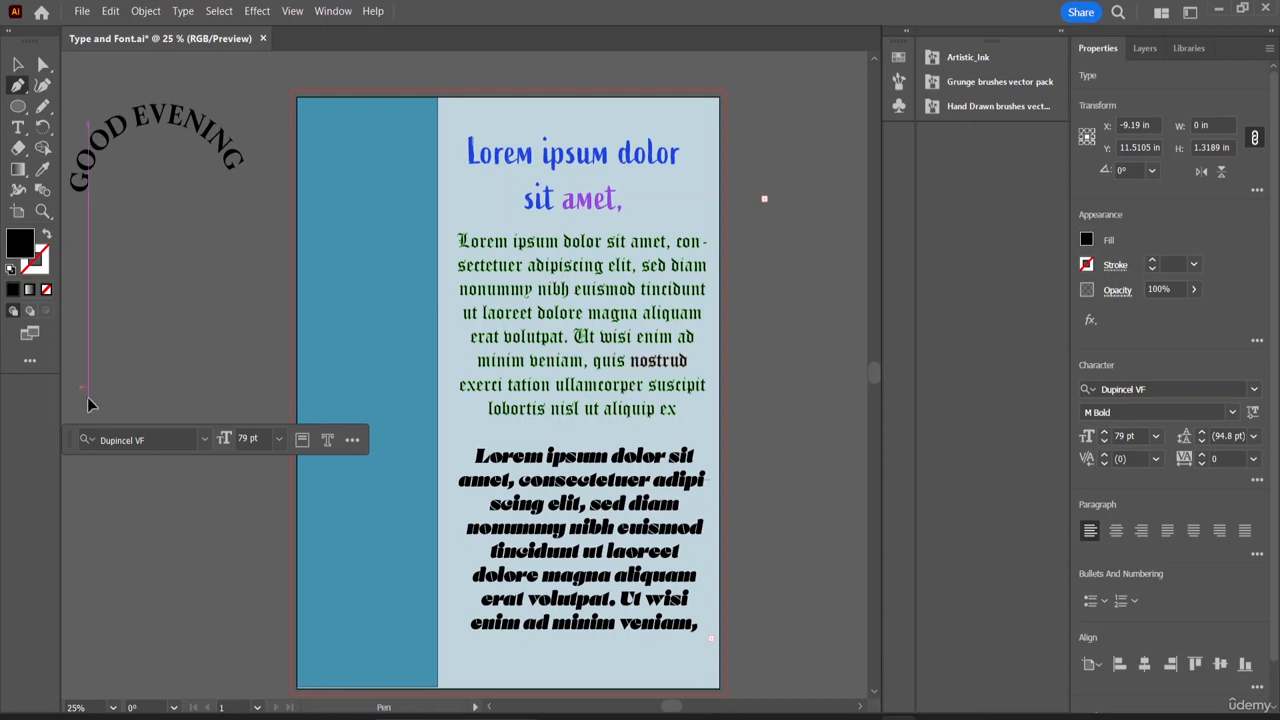
{"action": "left_click_drag", "start_coordinate": [165, 375], "coordinate": [167, 353]}
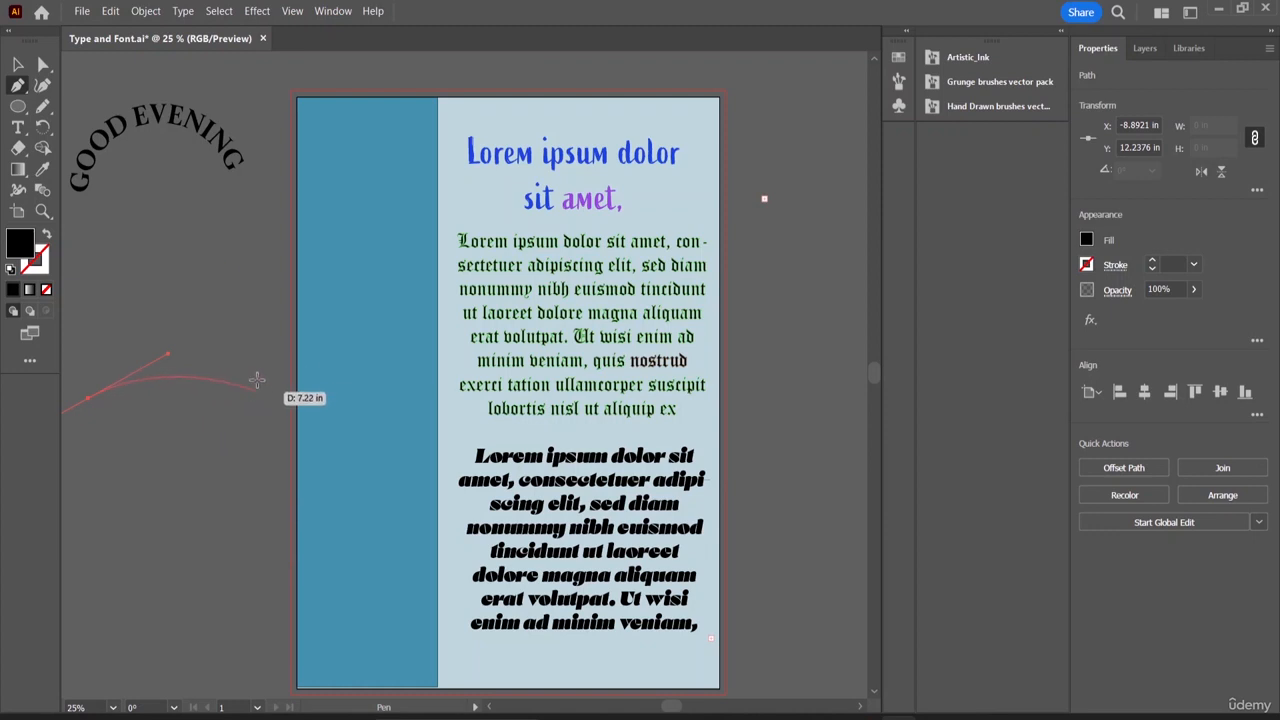
{"action": "mouse_move", "coordinate": [200, 245]}
{"action": "left_mouse_down"}
{"action": "mouse_move", "coordinate": [245, 283]}
{"action": "mouse_move", "coordinate": [255, 257]}
{"action": "left_mouse_up"}
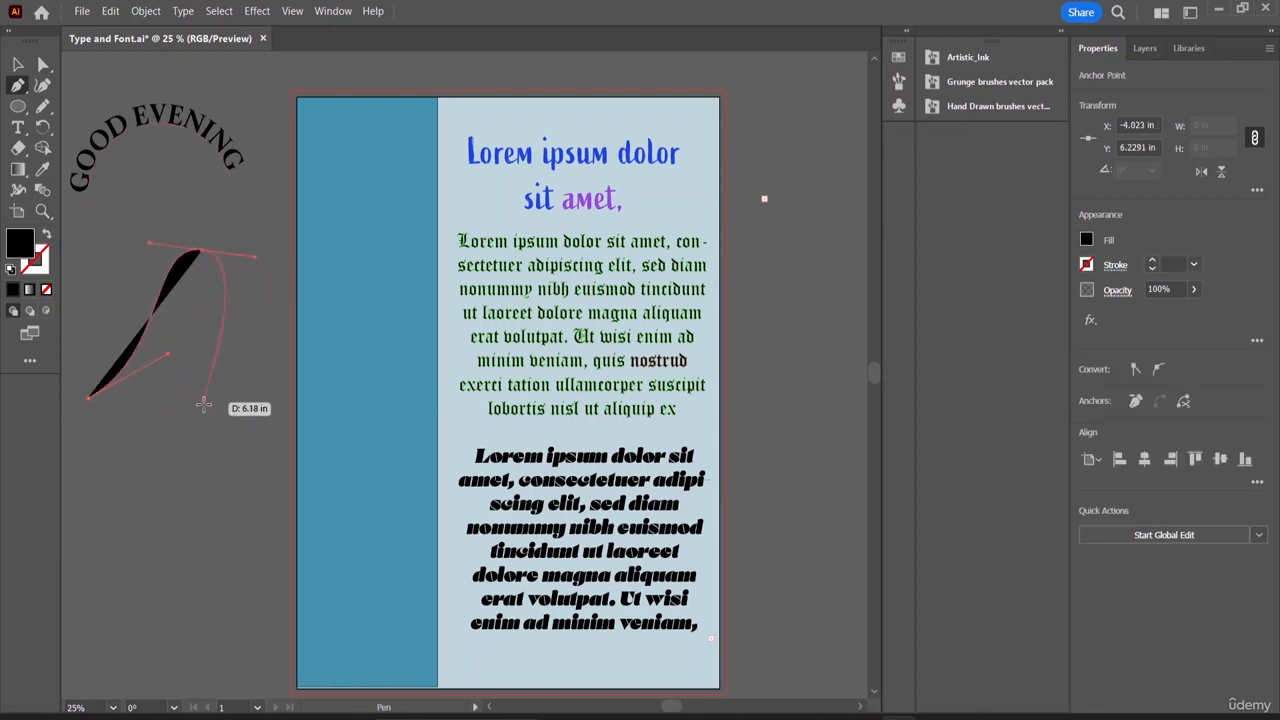
{"action": "left_click", "coordinate": [225, 407]}
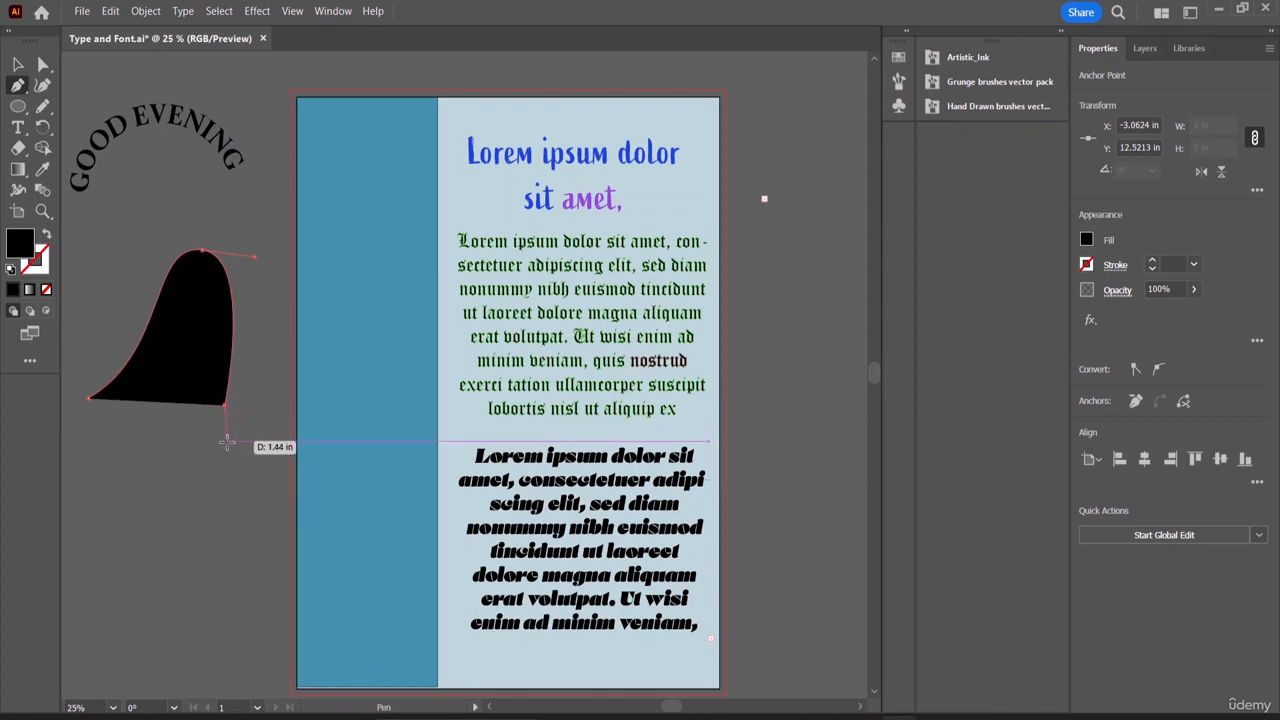
{"action": "left_click_drag", "start_coordinate": [228, 443], "coordinate": [229, 405]}
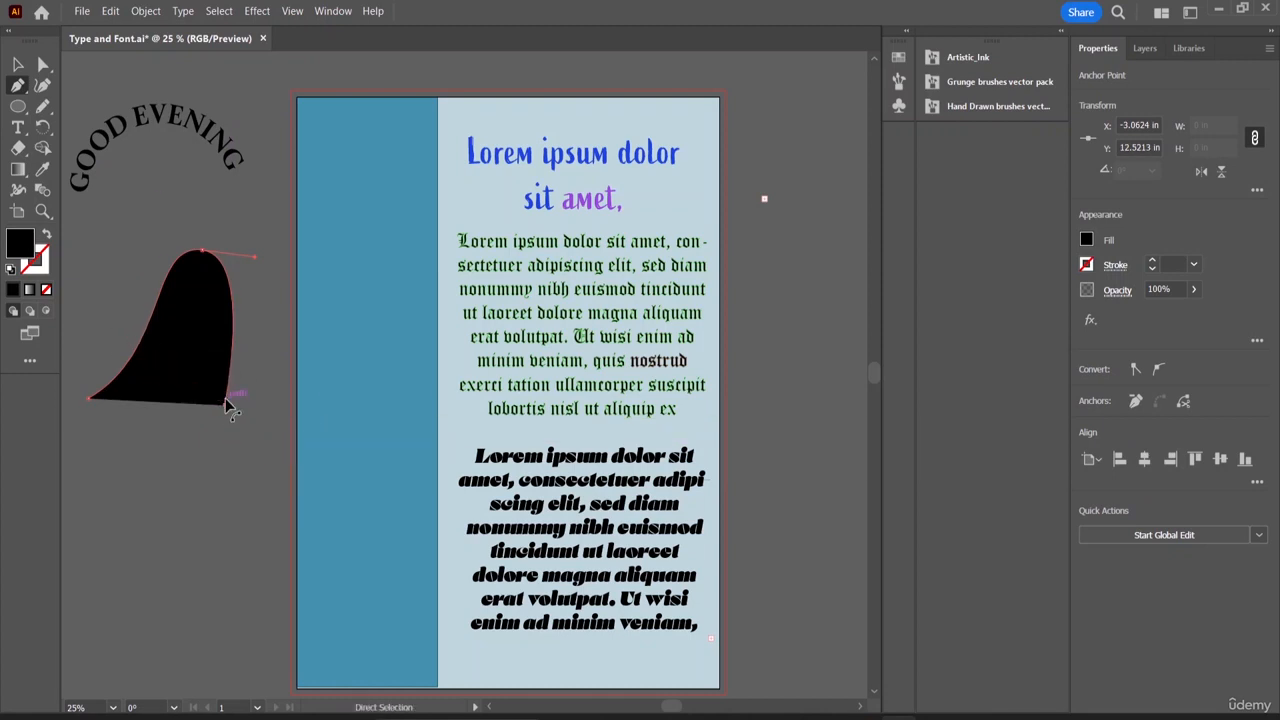
{"action": "key", "text": "ctrl+z"}
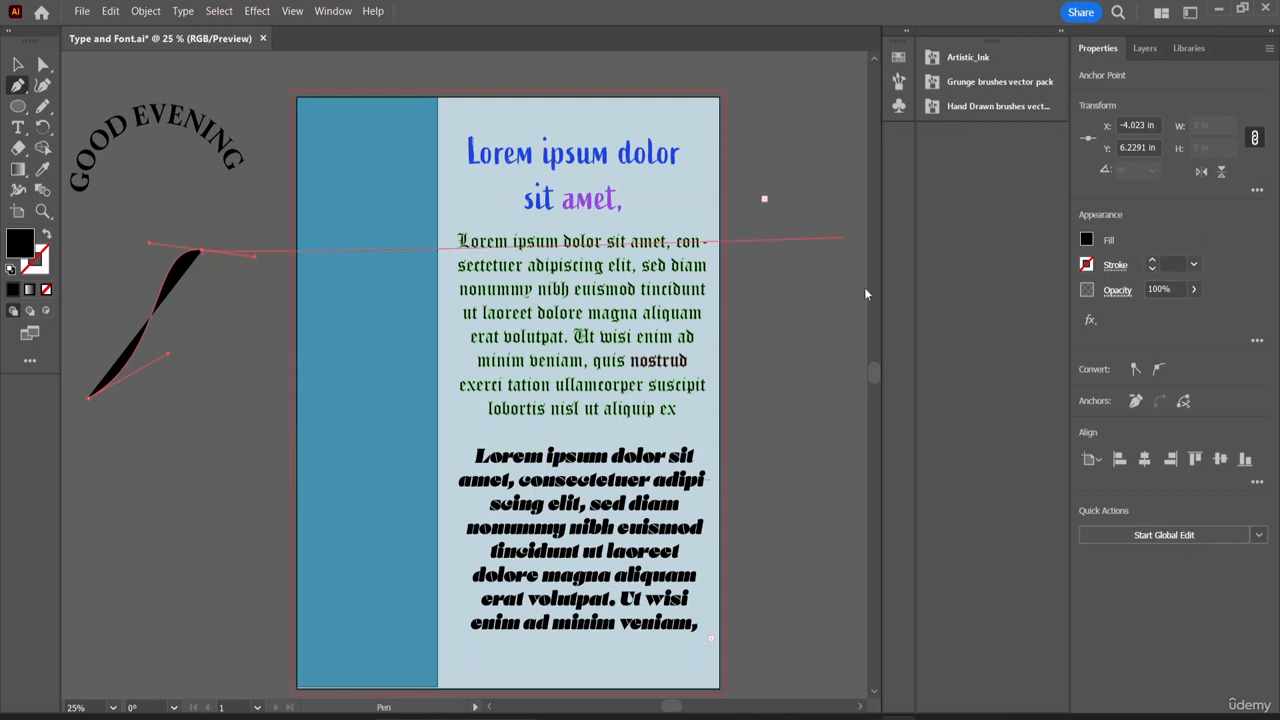
- Set the fill of the S-shaped pen path to white, and delete the path in isolation mode
{"action": "key", "text": "v"}
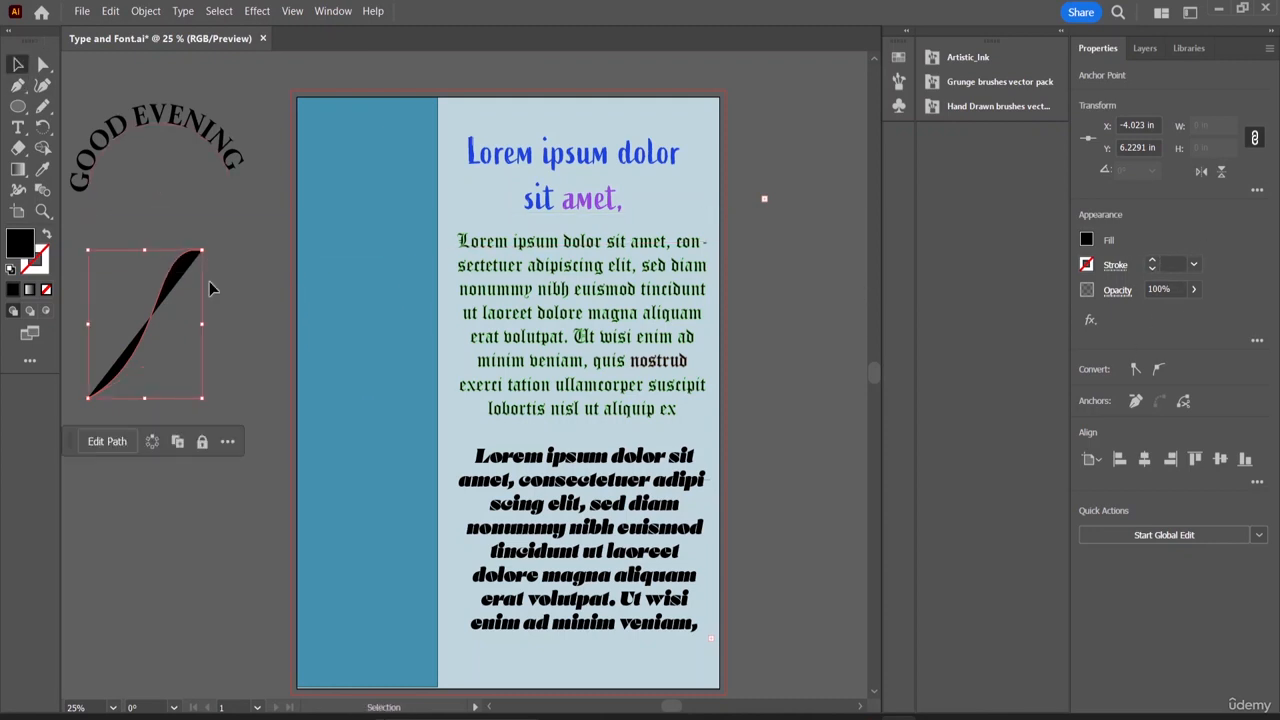
{"action": "left_click", "coordinate": [185, 273]}
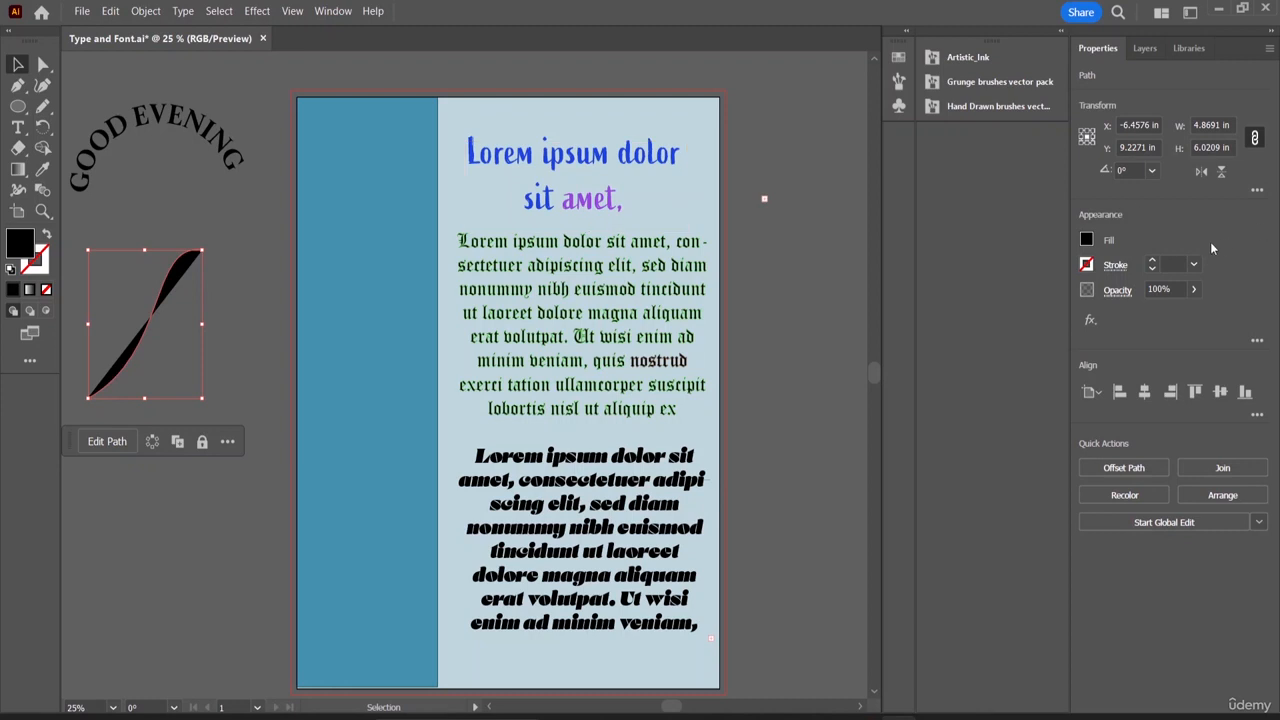
{"action": "left_click", "coordinate": [1086, 241]}
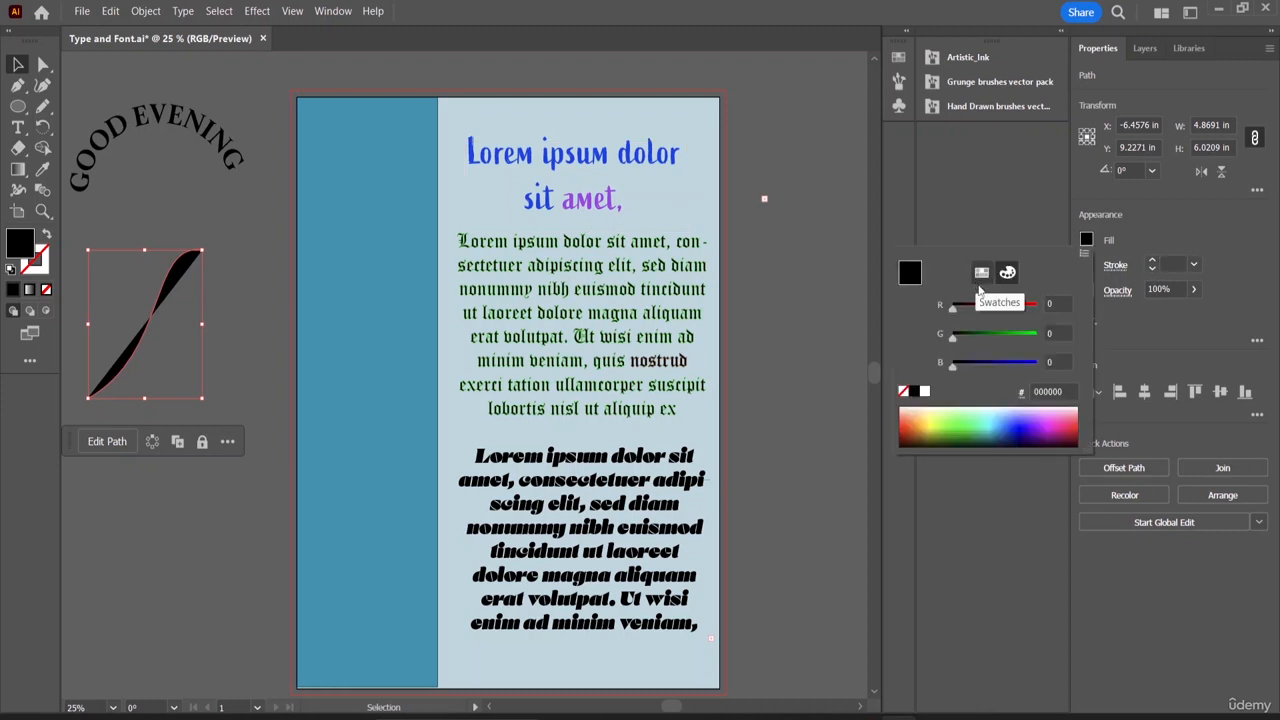
{"action": "left_click", "coordinate": [928, 395]}
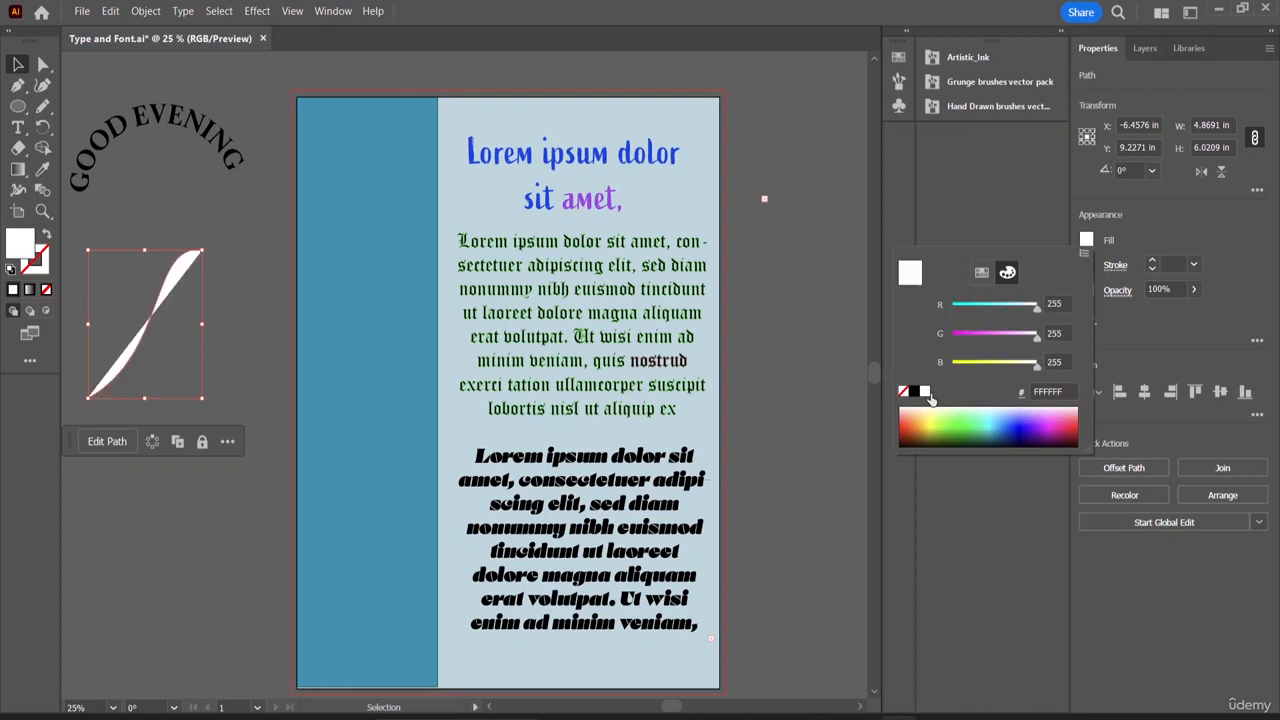
{"action": "double_click", "coordinate": [176, 278]}
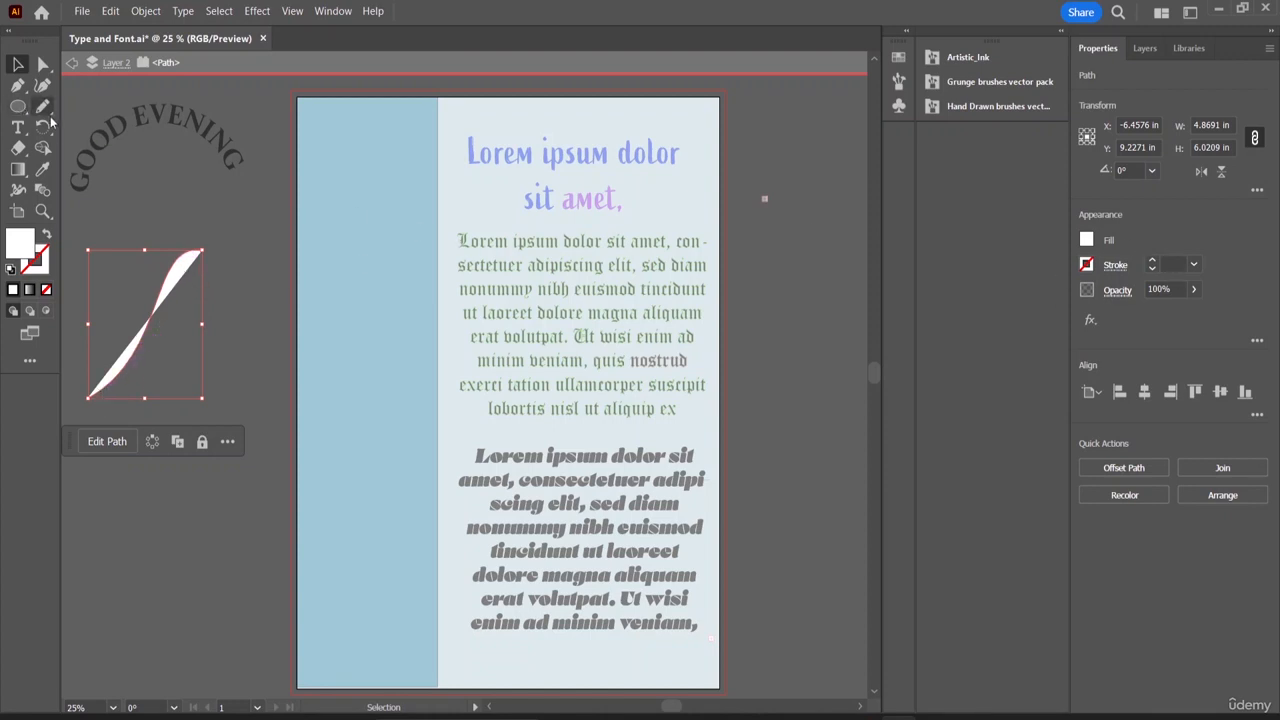
{"action": "key", "text": "Delete"}
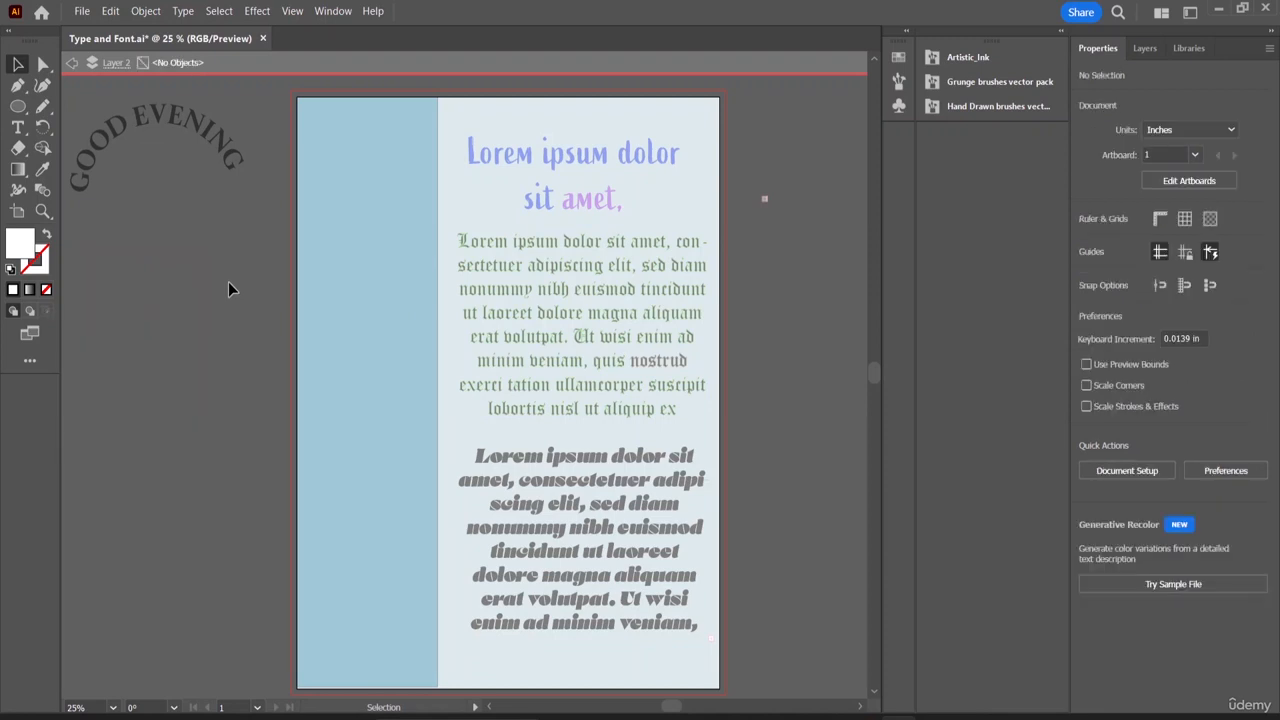
- Sketch freehand curves with the Pencil tool in the empty area below the GOOD EVENING text
{"action": "right_click", "coordinate": [42, 106]}
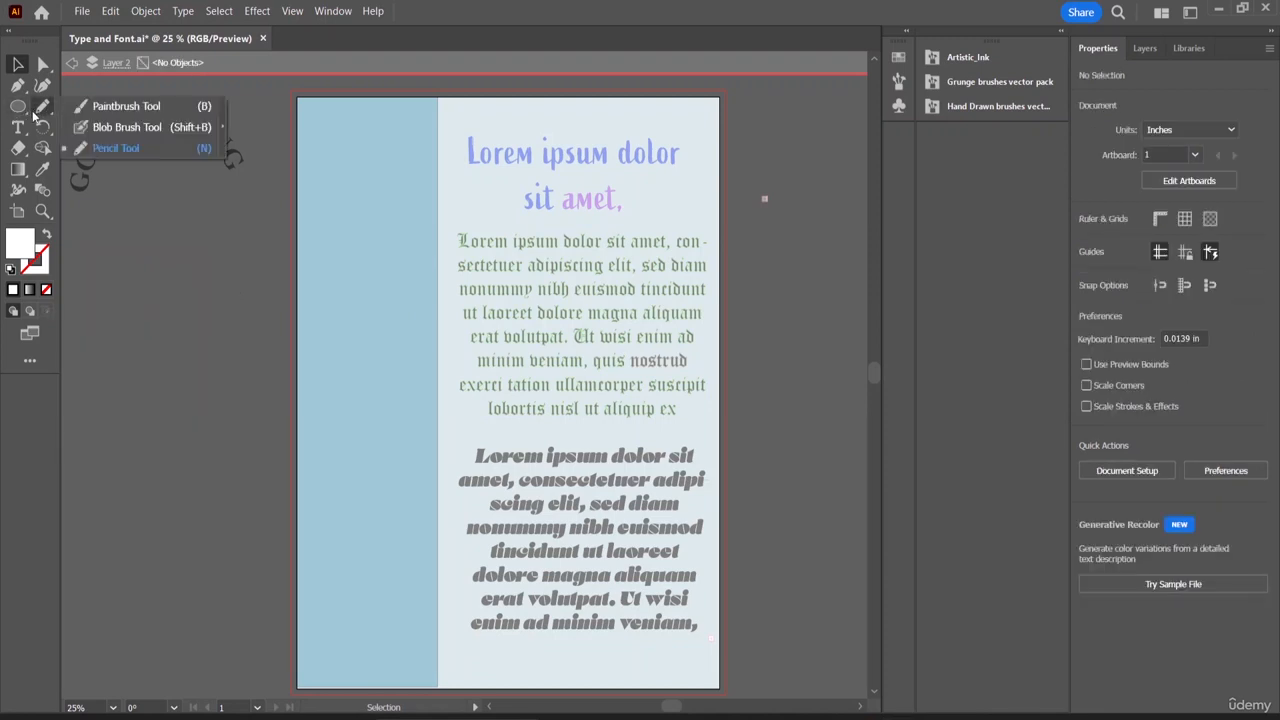
{"action": "left_click", "coordinate": [112, 148]}
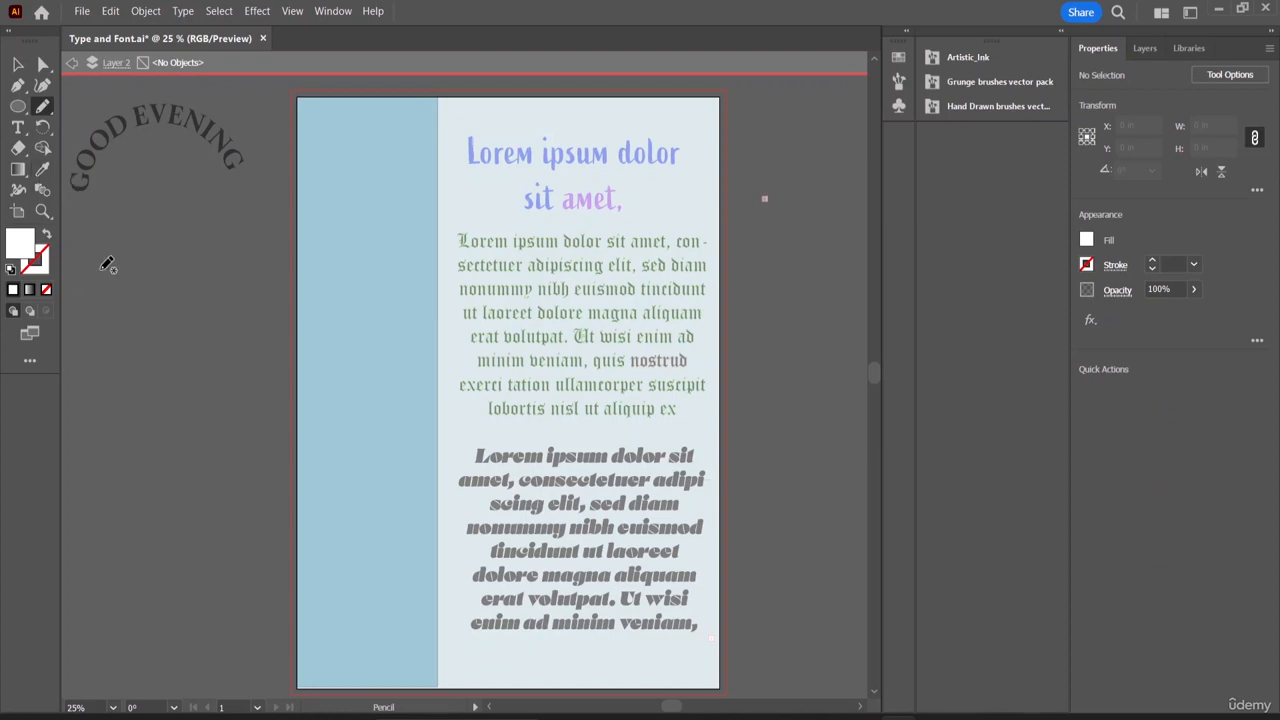
{"action": "mouse_move", "coordinate": [131, 230]}
{"action": "left_mouse_down"}
{"action": "mouse_move", "coordinate": [109, 271]}
{"action": "mouse_move", "coordinate": [168, 411]}
{"action": "mouse_move", "coordinate": [146, 436]}
{"action": "left_mouse_up"}
{"action": "mouse_move", "coordinate": [104, 324]}
{"action": "left_mouse_down"}
{"action": "mouse_move", "coordinate": [215, 327]}
{"action": "mouse_move", "coordinate": [254, 350]}
{"action": "left_mouse_up"}
- Set a white 0.25 pt stroke and draw a freehand Pencil curve about 3.2 in wide and 7.8 in high below GOOD EVENING
{"action": "left_click", "coordinate": [1152, 259]}
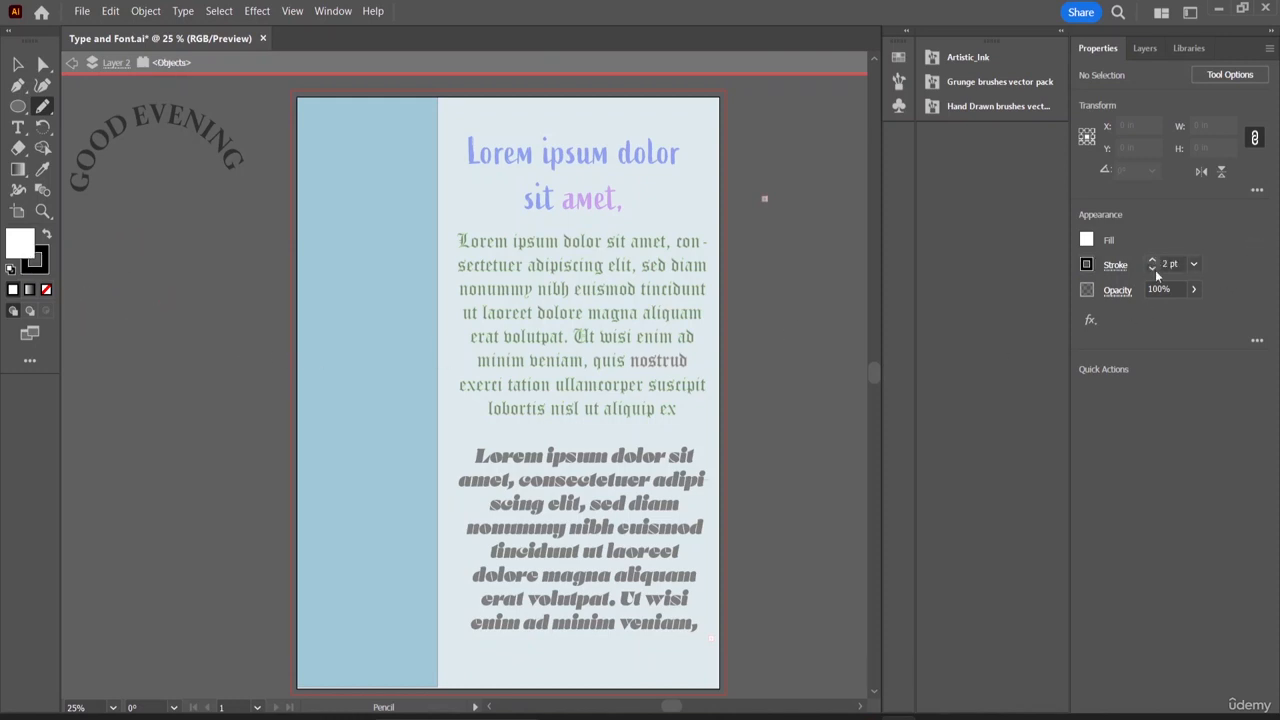
{"action": "left_click", "coordinate": [1170, 263]}
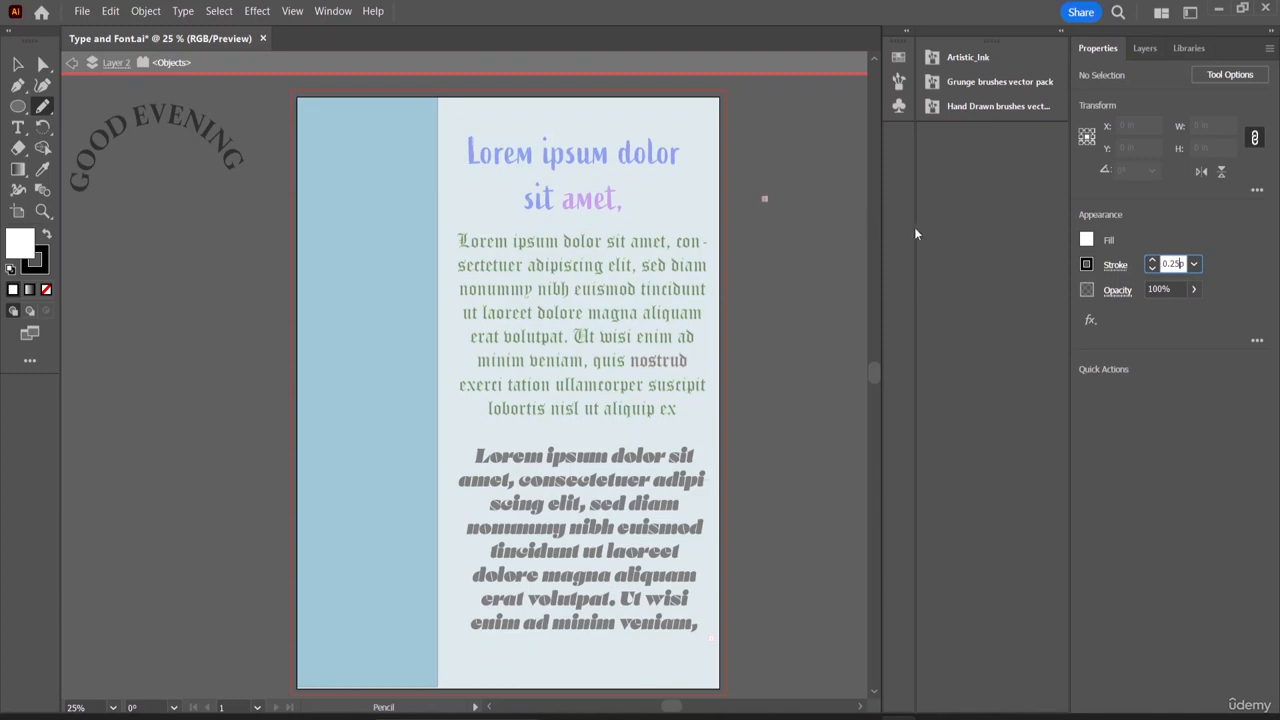
{"action": "left_click", "coordinate": [1087, 241]}
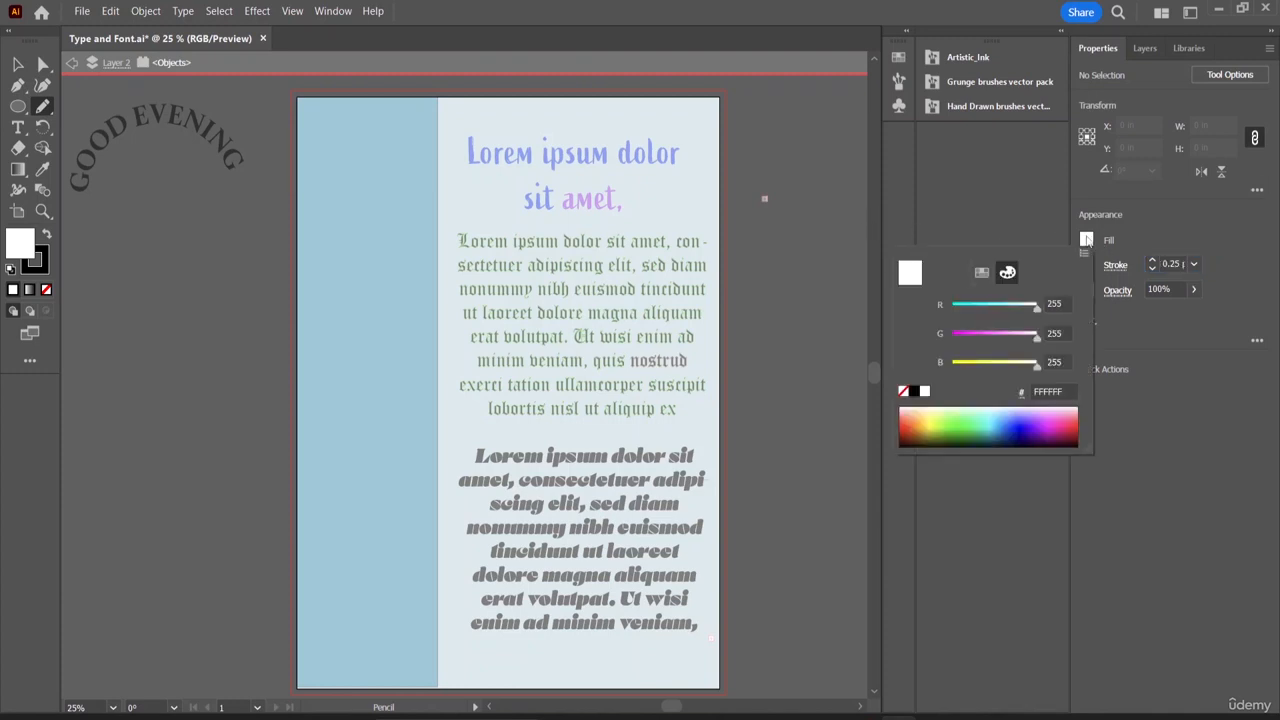
{"action": "left_click", "coordinate": [1123, 330]}
{"action": "left_click", "coordinate": [1086, 265]}
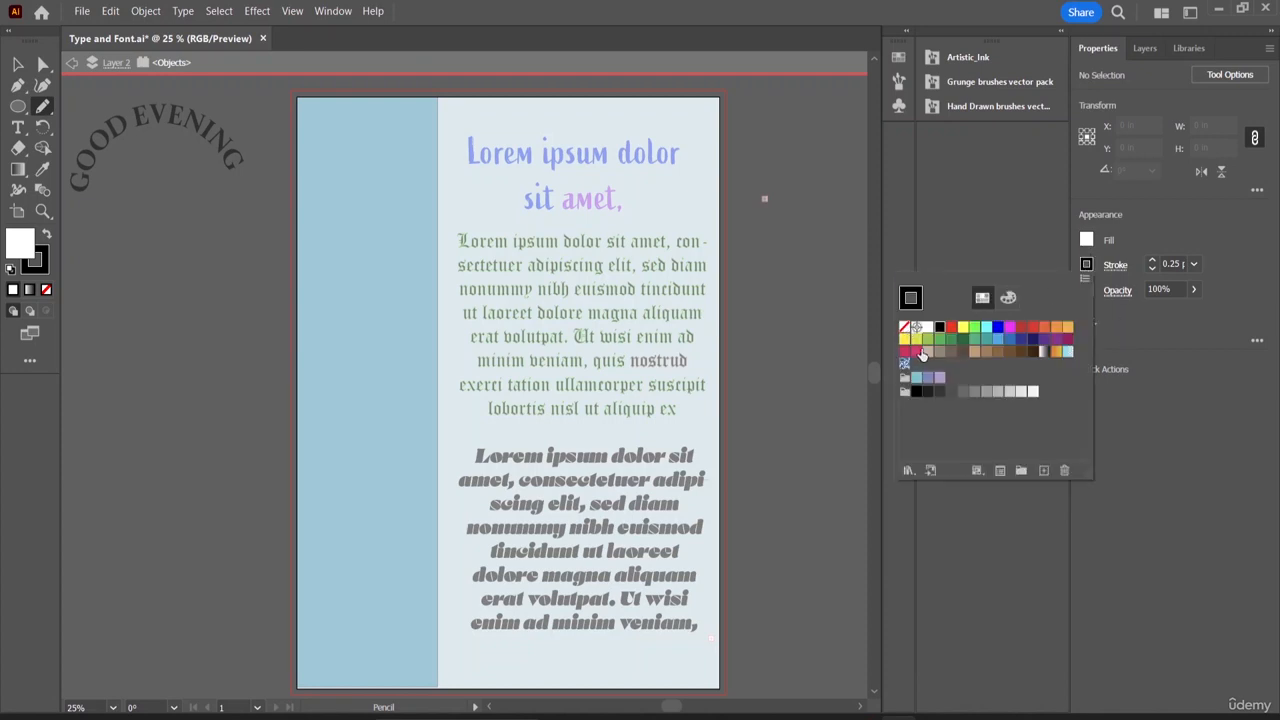
{"action": "left_click", "coordinate": [927, 327]}
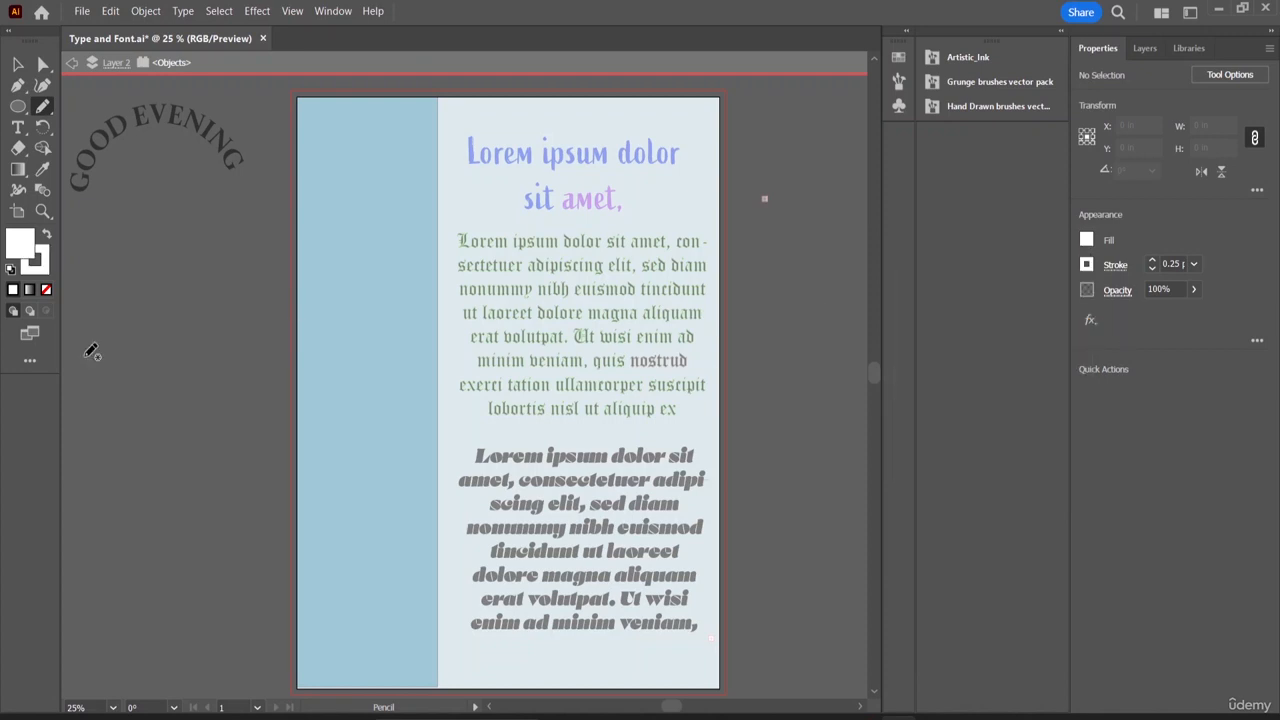
{"action": "mouse_move", "coordinate": [129, 262]}
{"action": "left_mouse_down"}
{"action": "mouse_move", "coordinate": [189, 356]}
{"action": "mouse_move", "coordinate": [191, 451]}
{"action": "left_mouse_up"}
- Rotate the pencil curve to about 93° so that it arches upward, and move it up closer to the GOOD EVENING text
{"action": "left_click", "coordinate": [17, 64]}
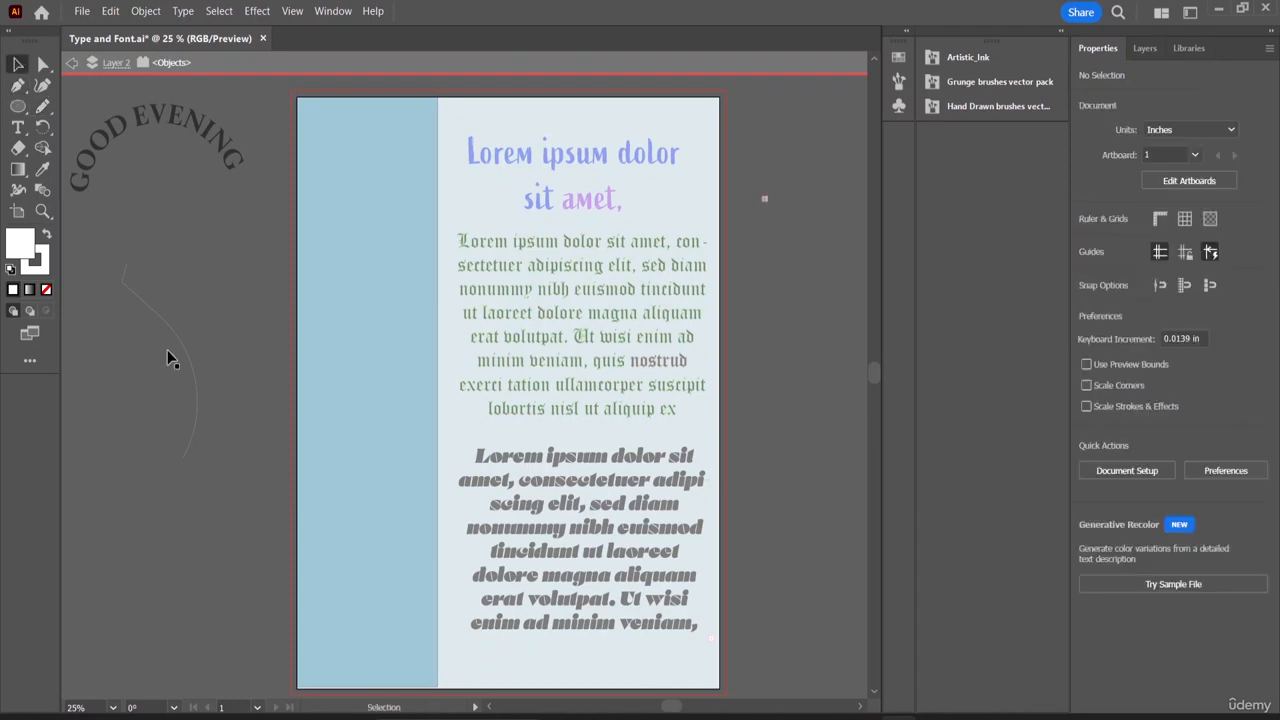
{"action": "left_click", "coordinate": [194, 444]}
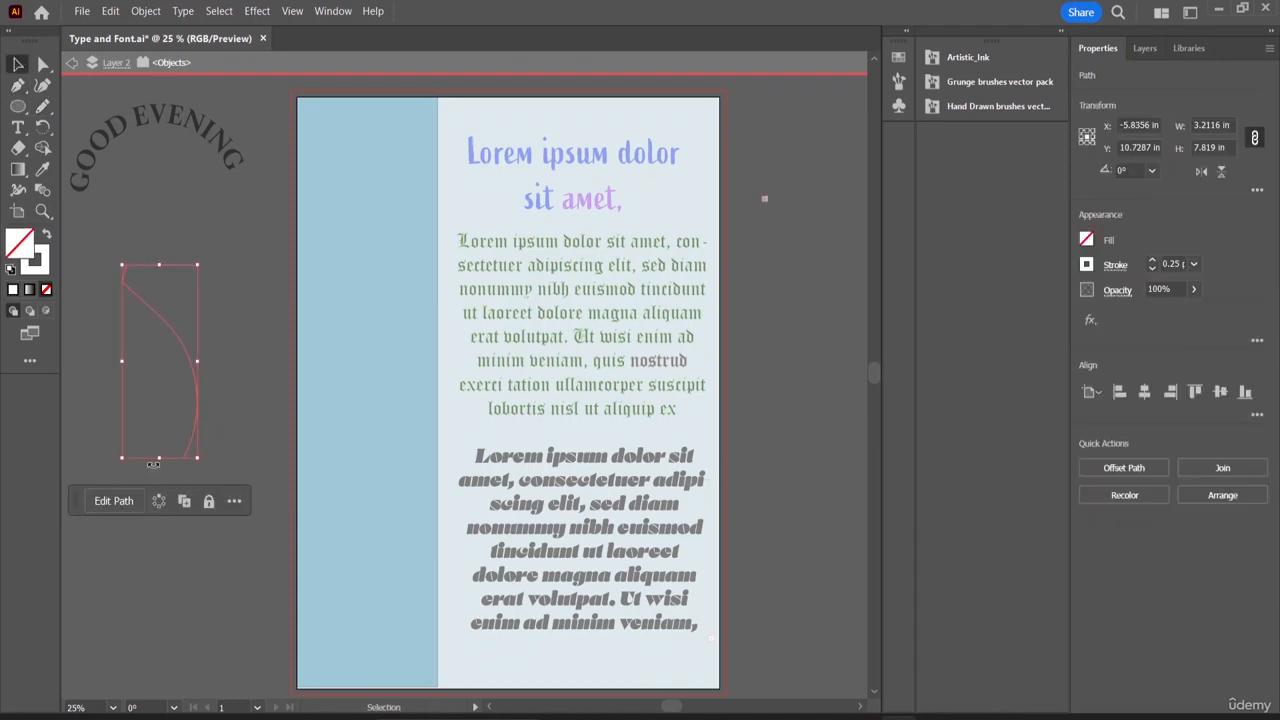
{"action": "mouse_move", "coordinate": [153, 464]}
{"action": "left_mouse_down"}
{"action": "mouse_move", "coordinate": [180, 460]}
{"action": "mouse_move", "coordinate": [228, 360]}
{"action": "left_mouse_up"}
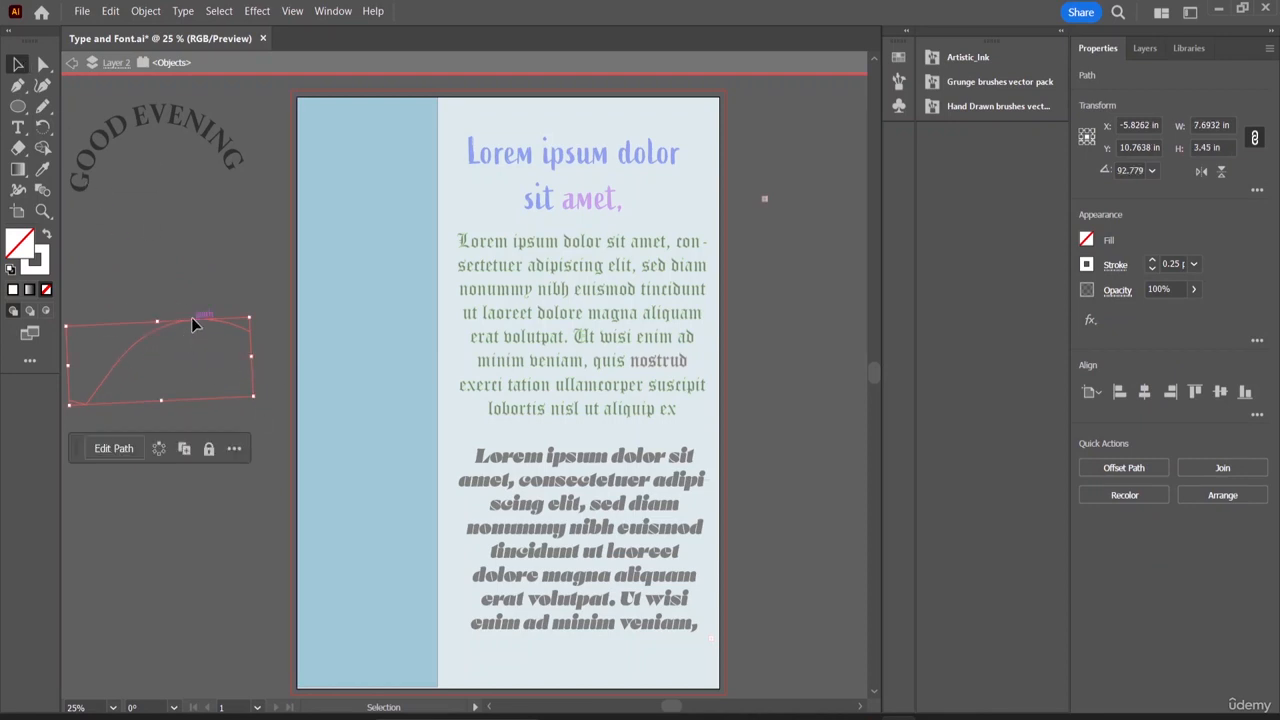
{"action": "left_click_drag", "start_coordinate": [191, 317], "coordinate": [199, 258]}
- Add Lorem ipsum placeholder text along the pencil curve, starting at its left end, with the Type on a Path tool
{"action": "left_click_drag", "start_coordinate": [18, 138], "coordinate": [90, 146]}
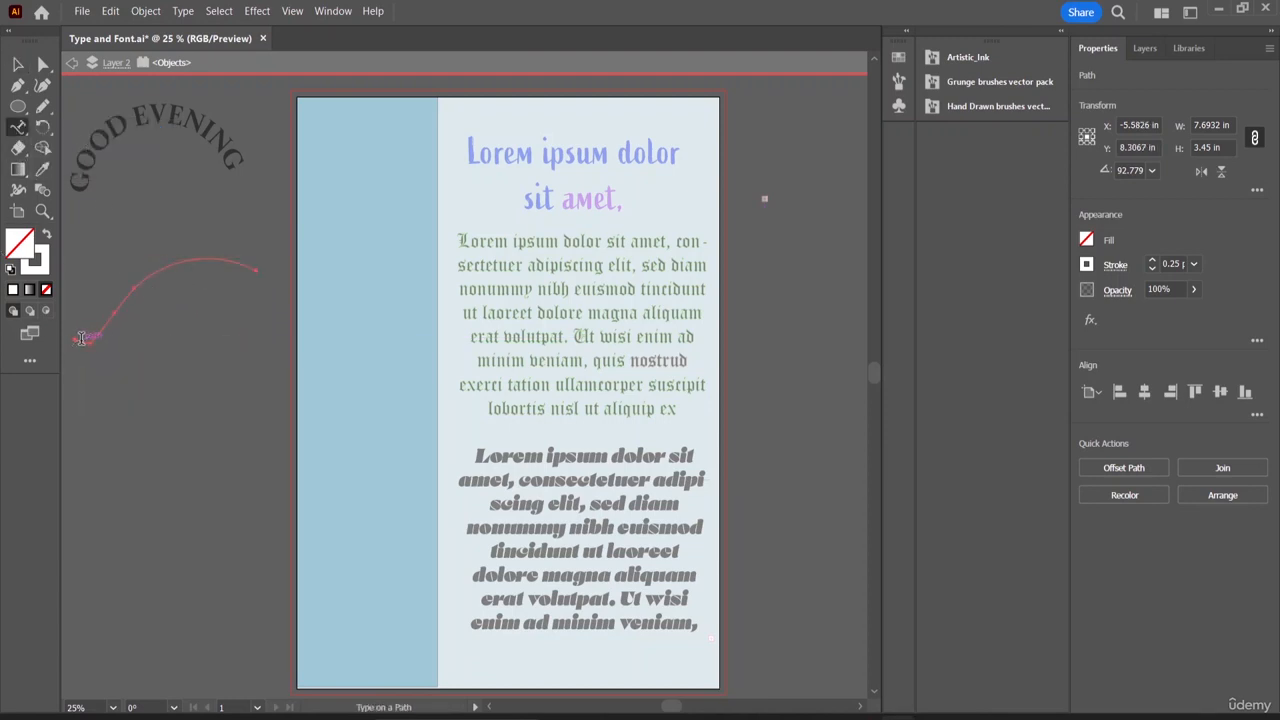
{"action": "left_click", "coordinate": [77, 336]}
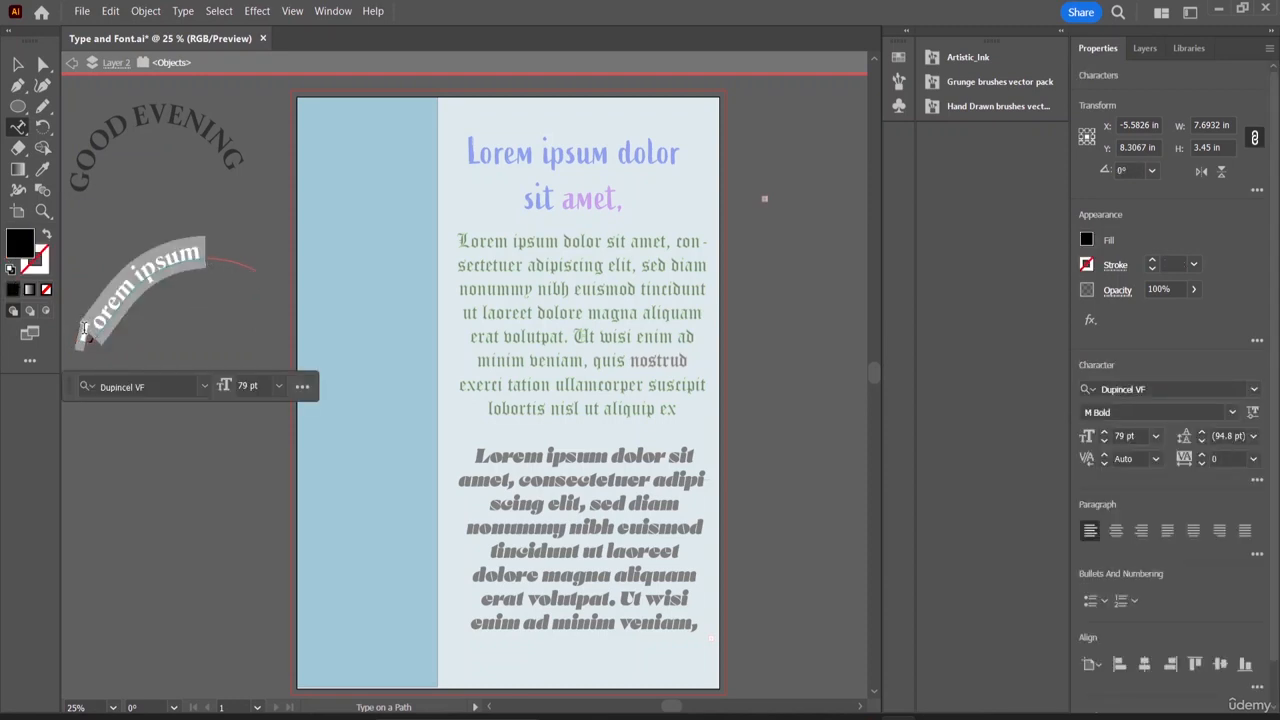
{"action": "left_click", "coordinate": [205, 254]}
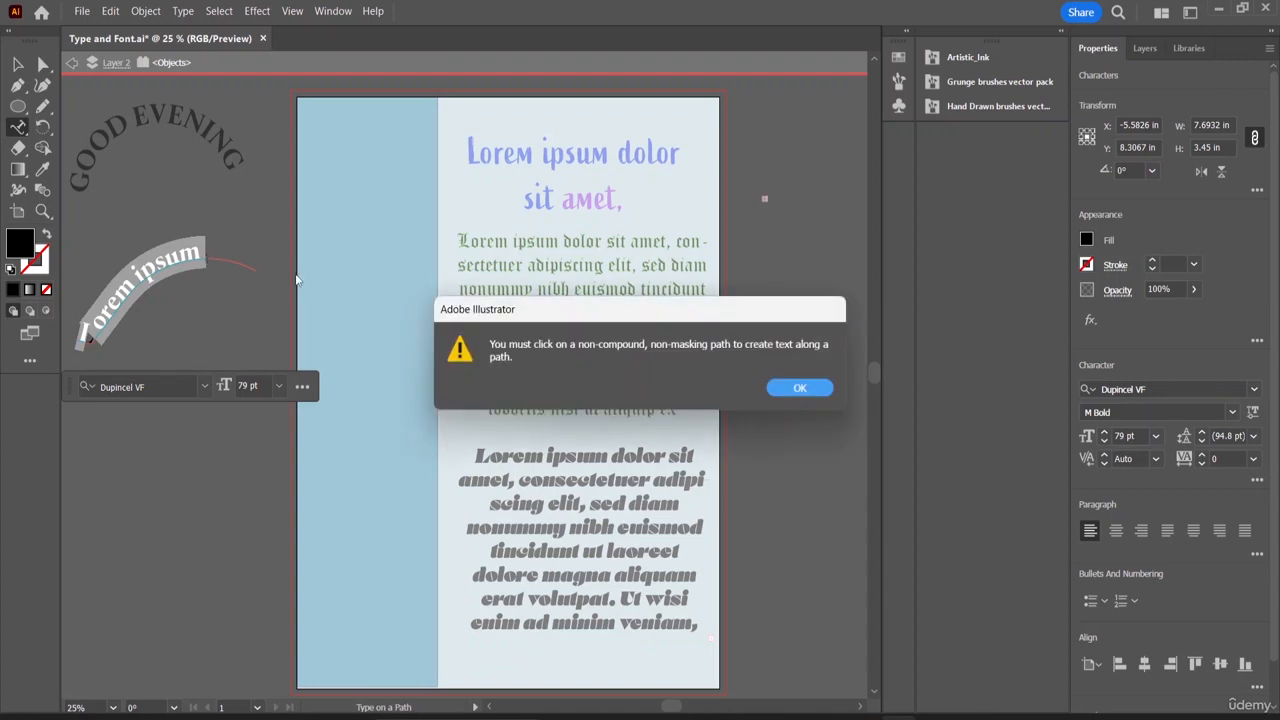
{"action": "left_click", "coordinate": [798, 387]}
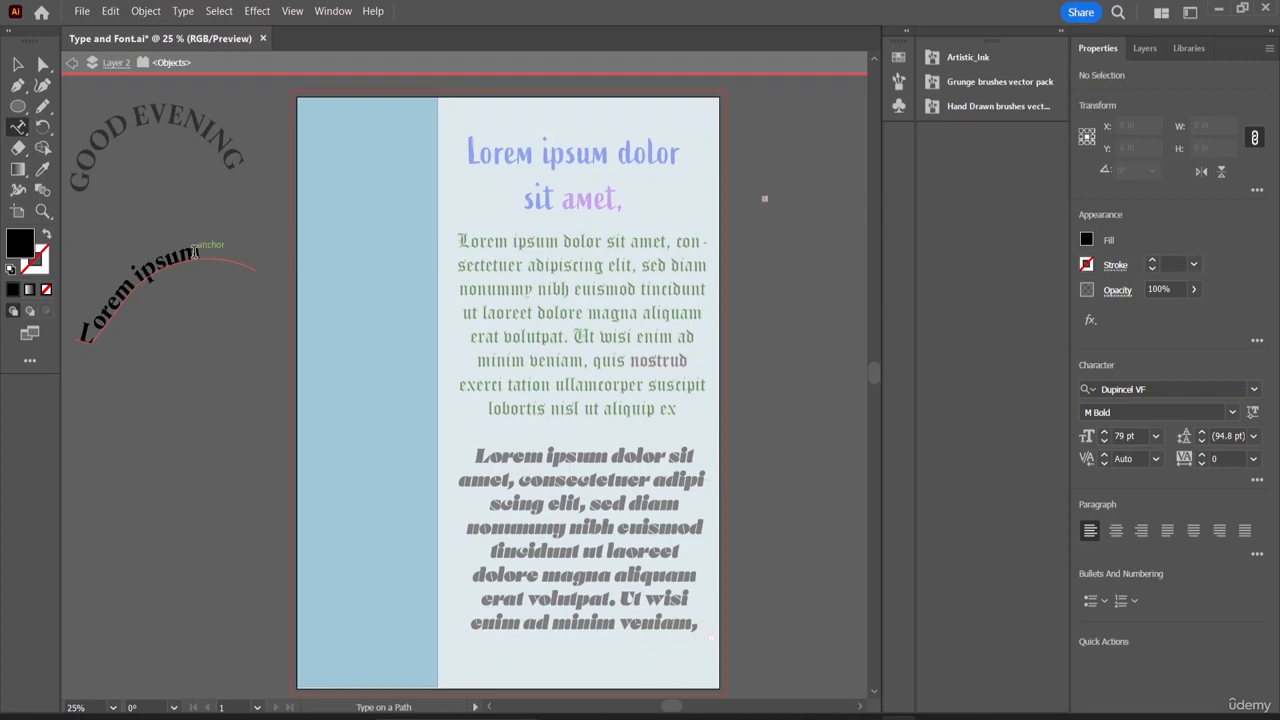
- Shift the Lorem ipsum text further along the curve, away from the path's left end
{"action": "double_click", "coordinate": [197, 250]}
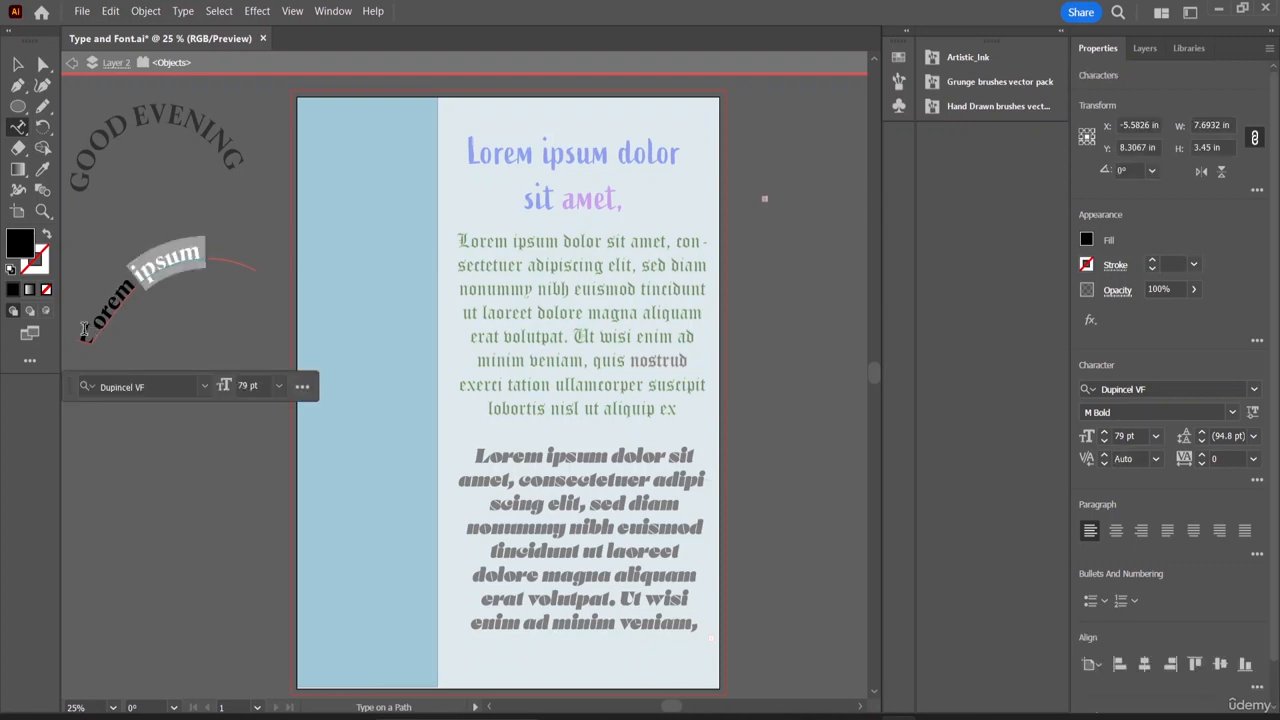
{"action": "left_click_drag", "start_coordinate": [84, 330], "coordinate": [243, 270]}
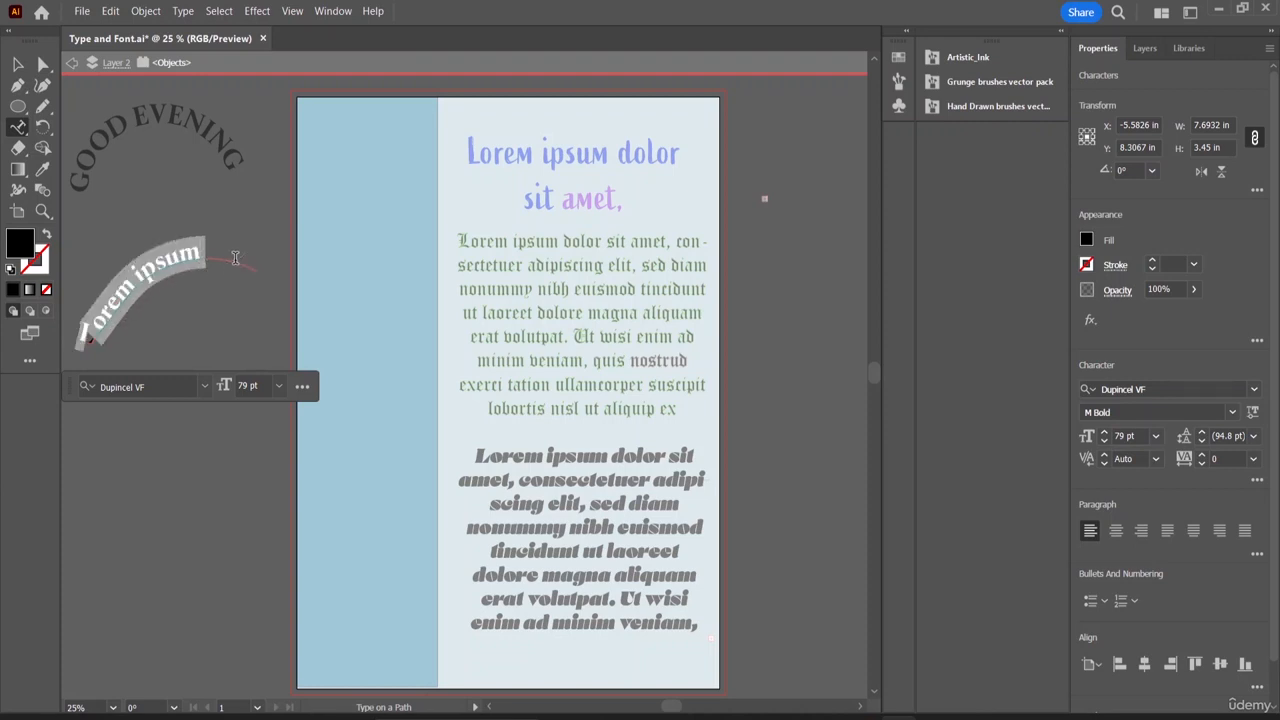
{"action": "left_click", "coordinate": [237, 258]}
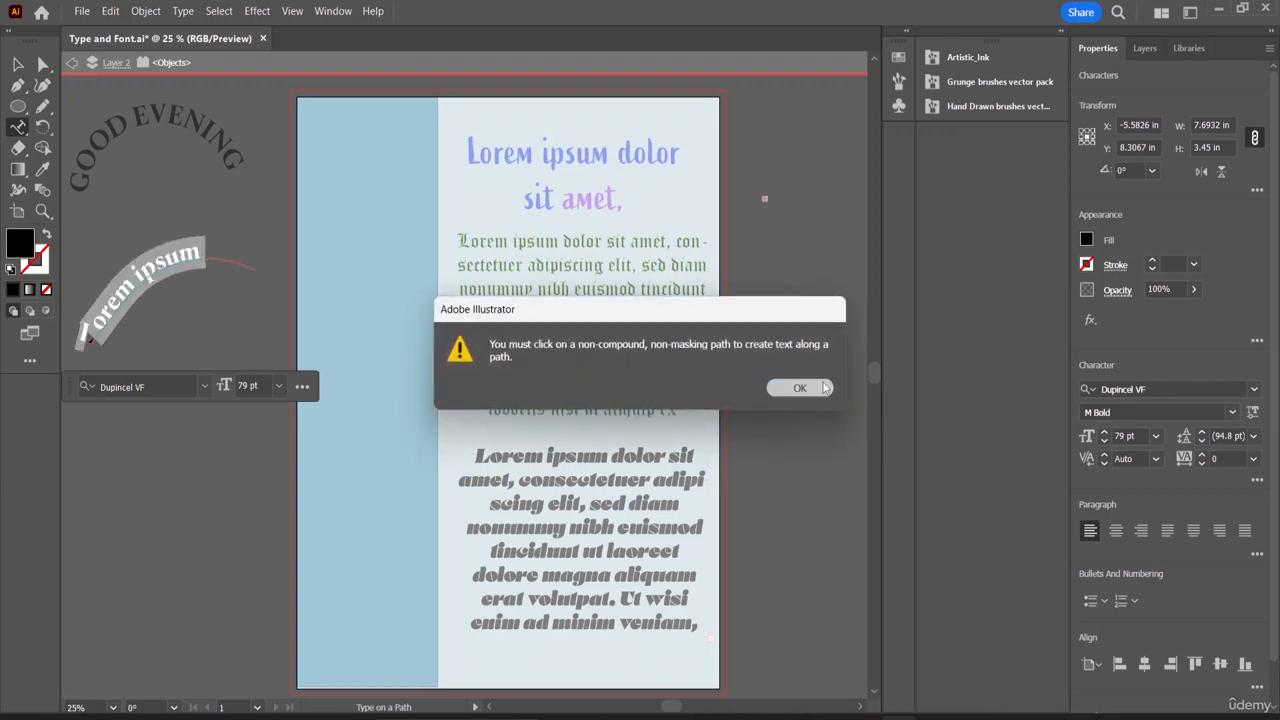
{"action": "left_click", "coordinate": [800, 388]}
{"action": "left_click", "coordinate": [80, 338]}
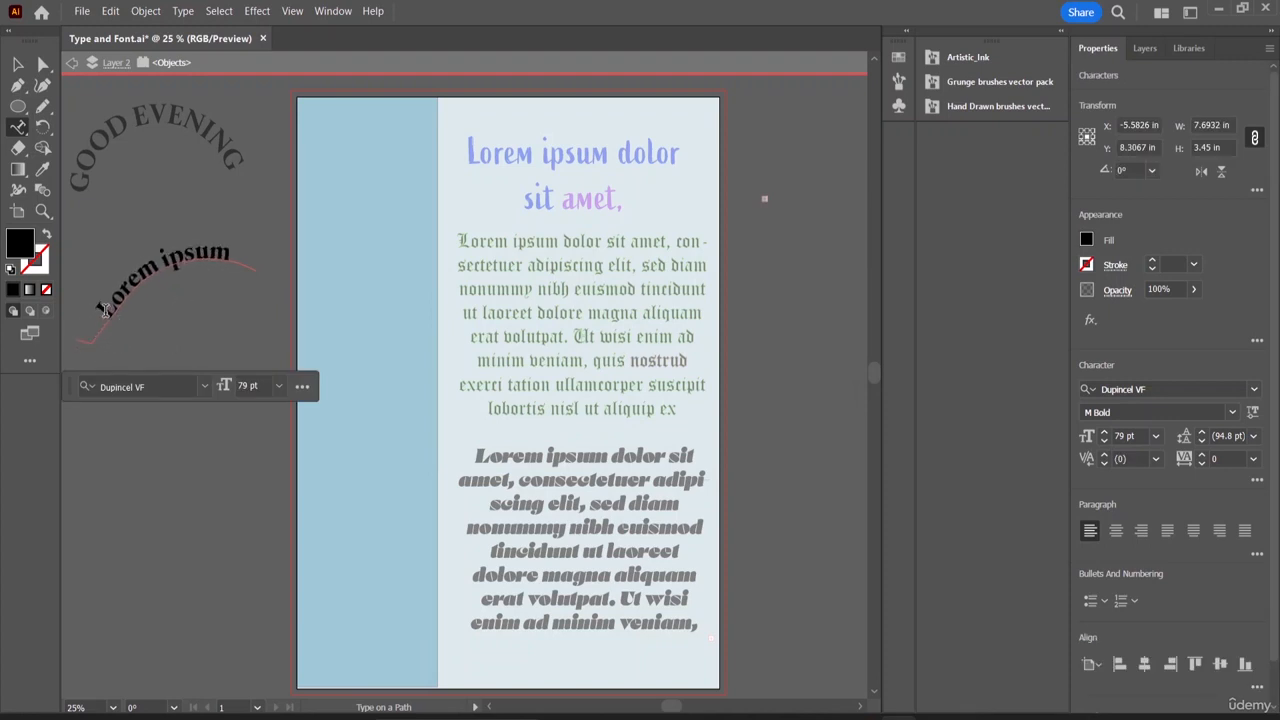
- Move the curved Lorem ipsum text down about 0.5 in and shift it slightly back toward the path's left end
{"action": "scroll", "coordinate": [145, 328], "scroll_direction": "down", "scroll_amount": 1}
{"action": "left_click", "coordinate": [27, 65]}
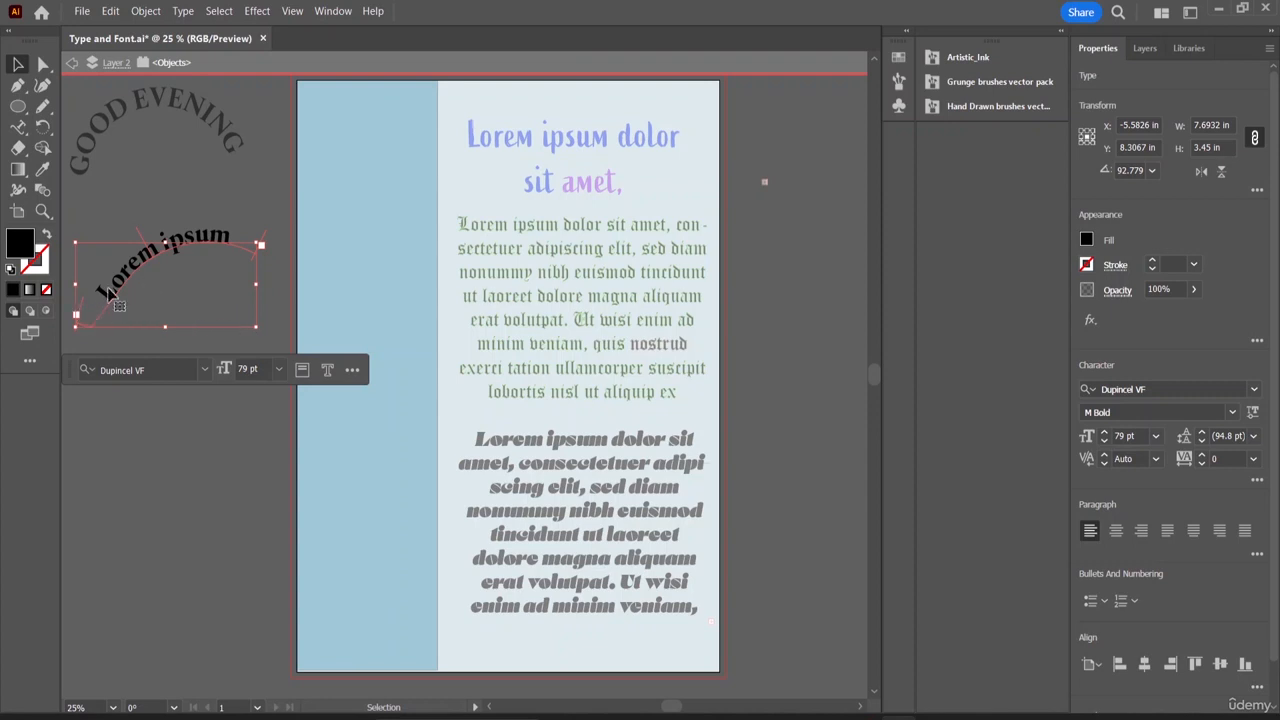
{"action": "mouse_move", "coordinate": [253, 248]}
{"action": "left_mouse_down"}
{"action": "mouse_move", "coordinate": [236, 244]}
{"action": "mouse_move", "coordinate": [238, 262]}
{"action": "mouse_move", "coordinate": [258, 259]}
{"action": "left_mouse_up"}
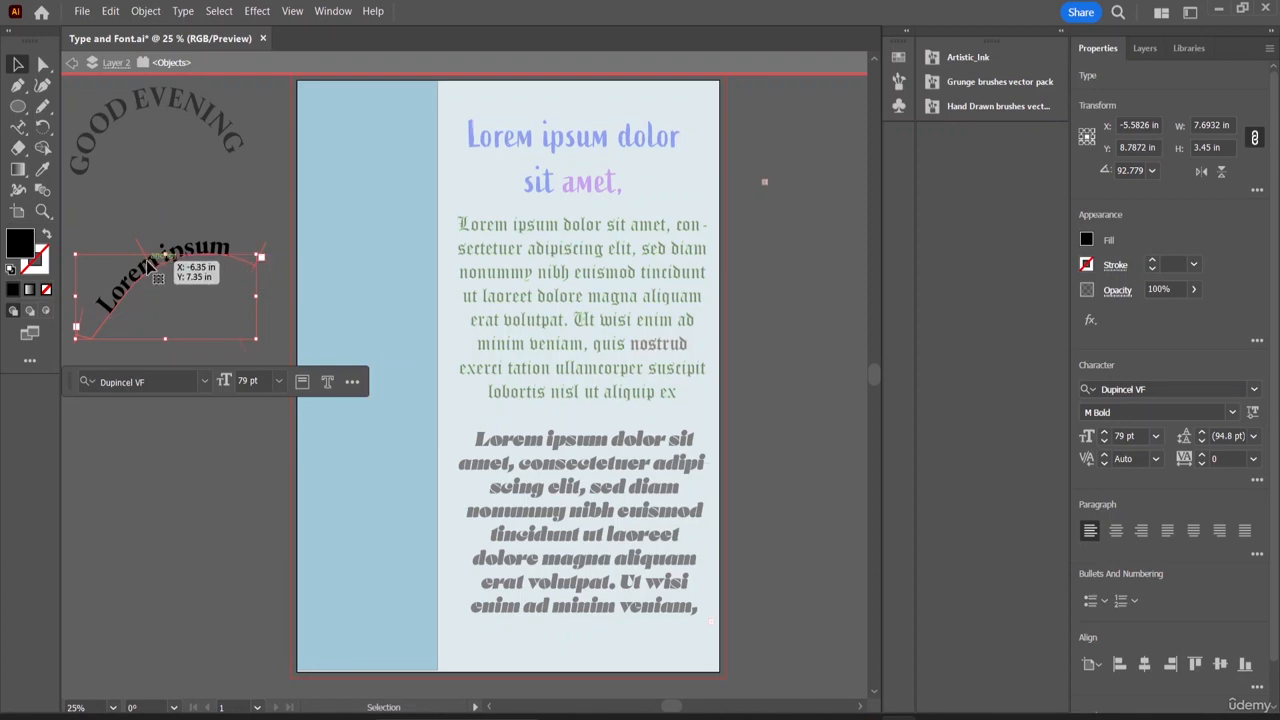
{"action": "double_click", "coordinate": [168, 278]}
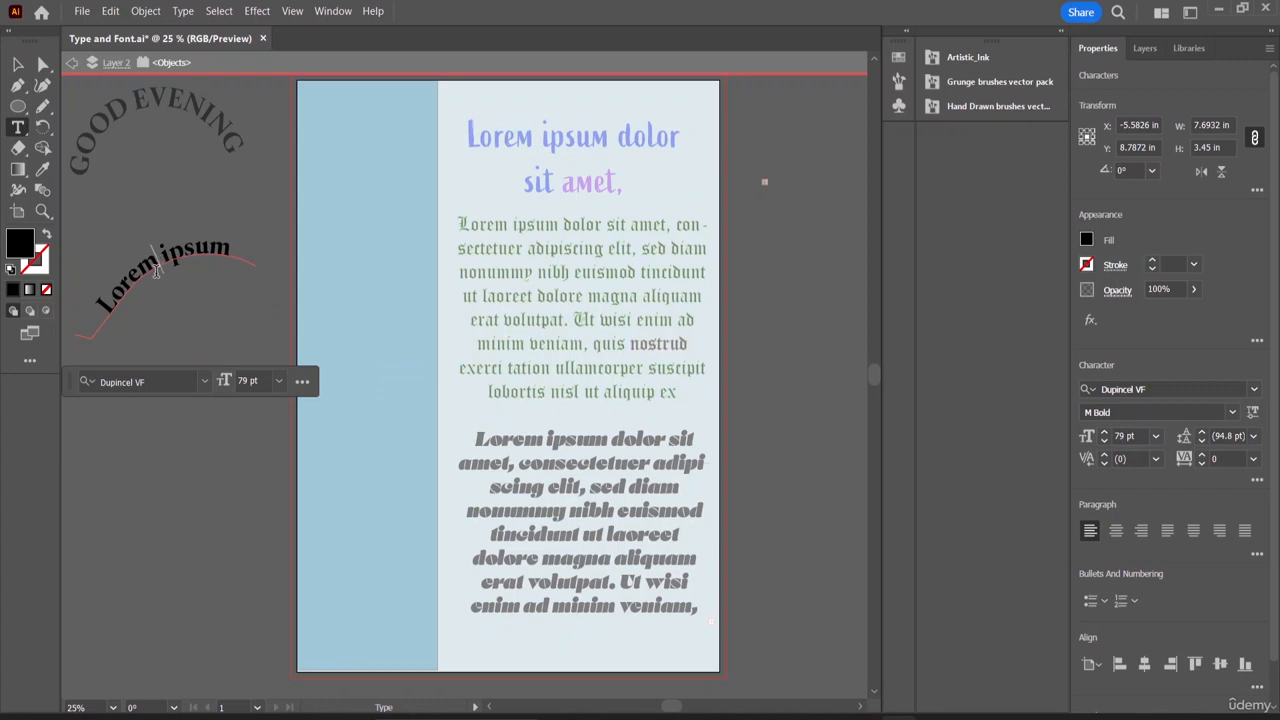
{"action": "key", "text": "Escape"}
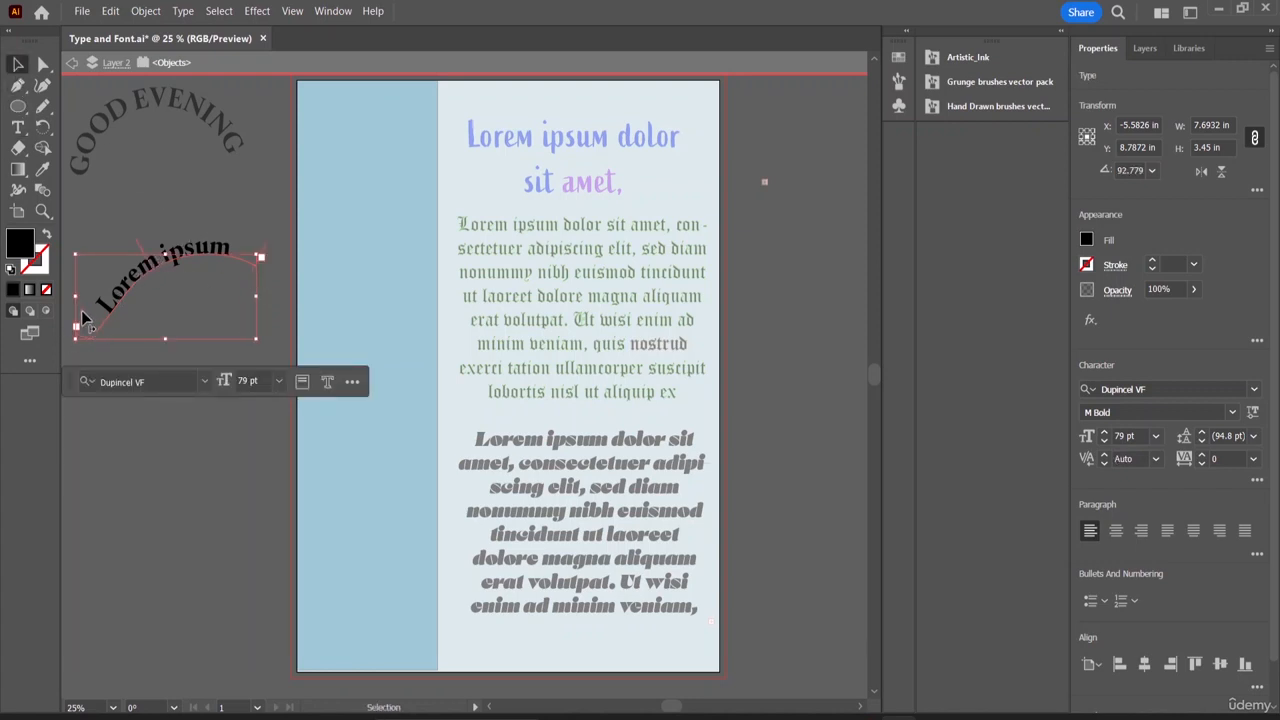
{"action": "left_click_drag", "start_coordinate": [83, 316], "coordinate": [78, 337]}
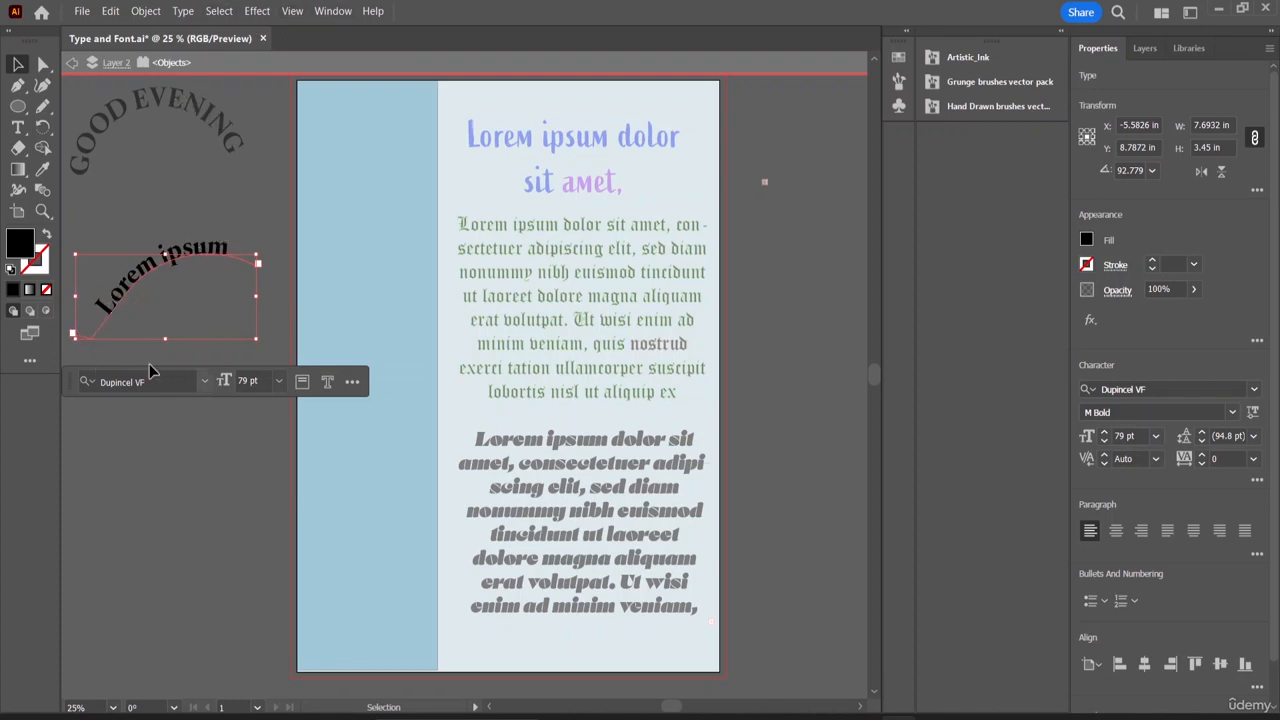
- Delete the two leftover unpainted curves lying under the curved Lorem ipsum text
{"action": "left_click", "coordinate": [151, 315]}
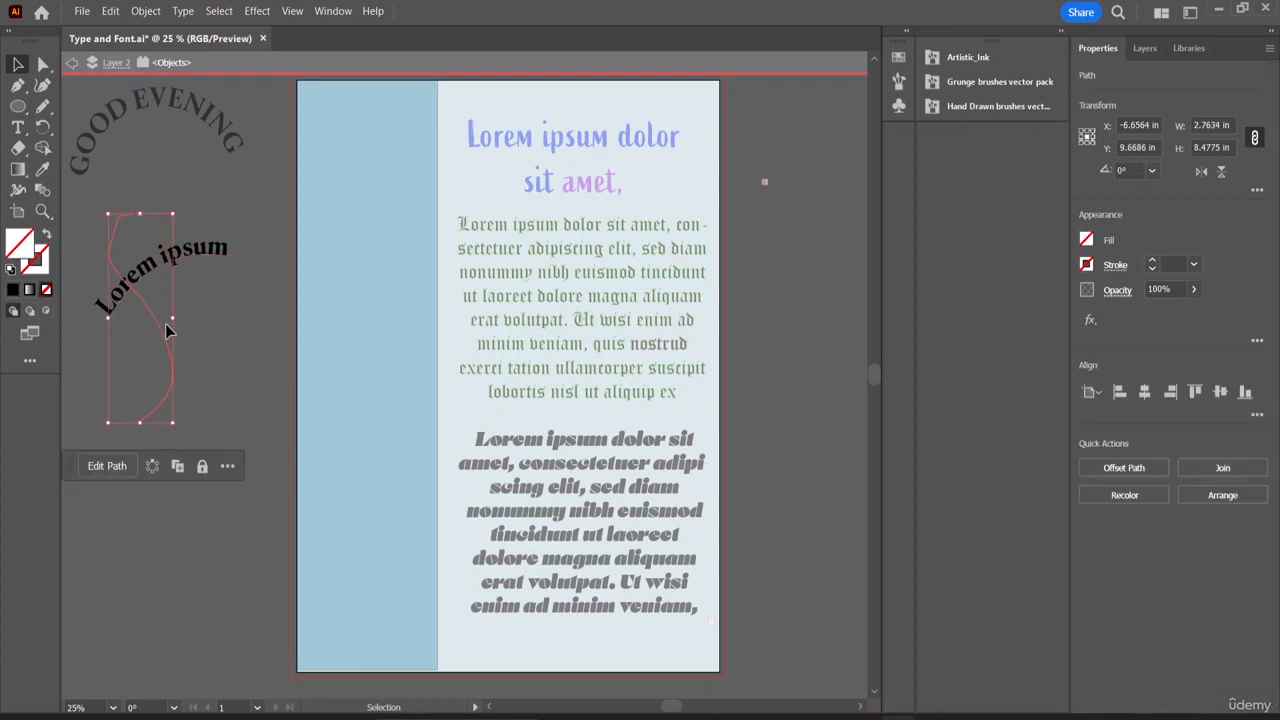
{"action": "key", "text": "Delete"}
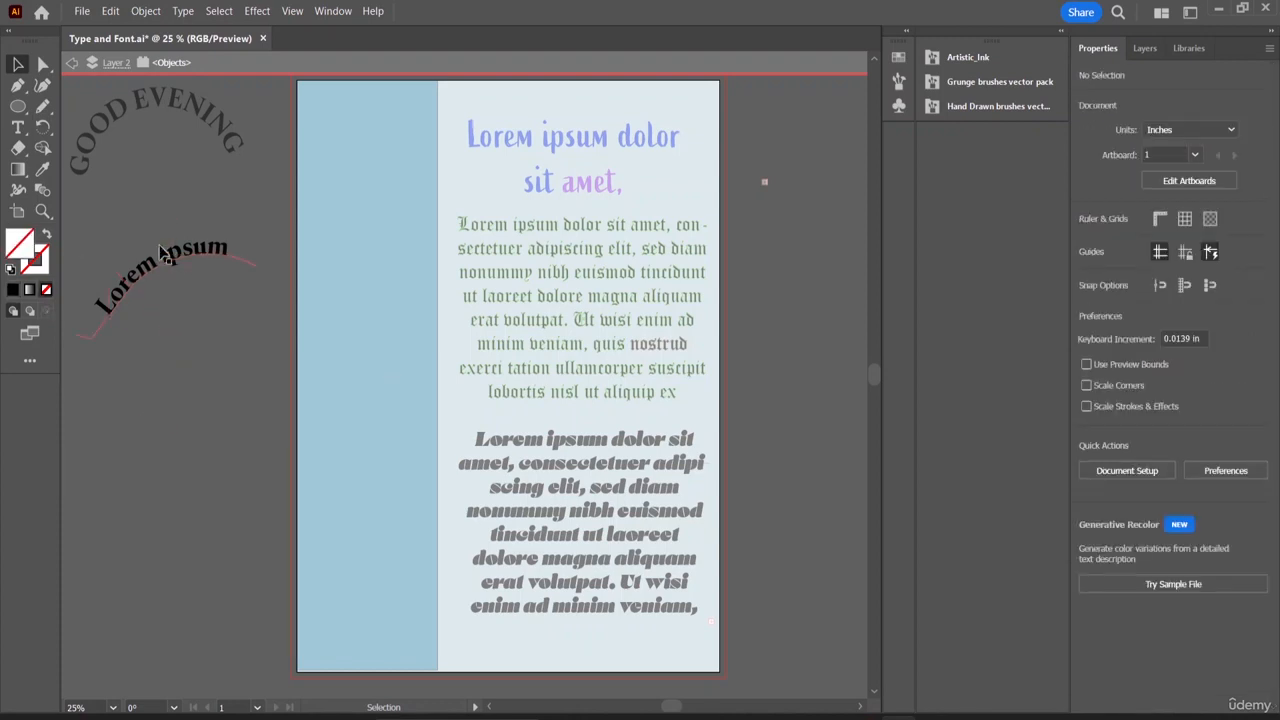
{"action": "left_click", "coordinate": [177, 266]}
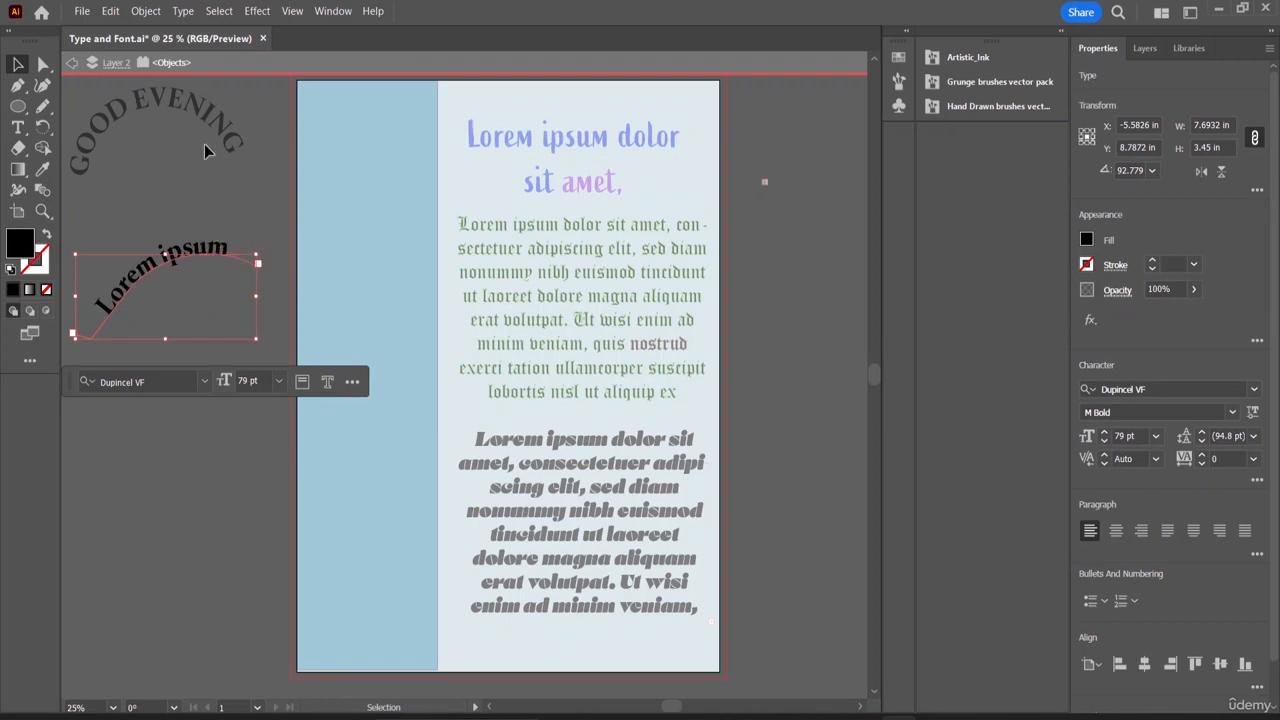
{"action": "left_click", "coordinate": [150, 302]}
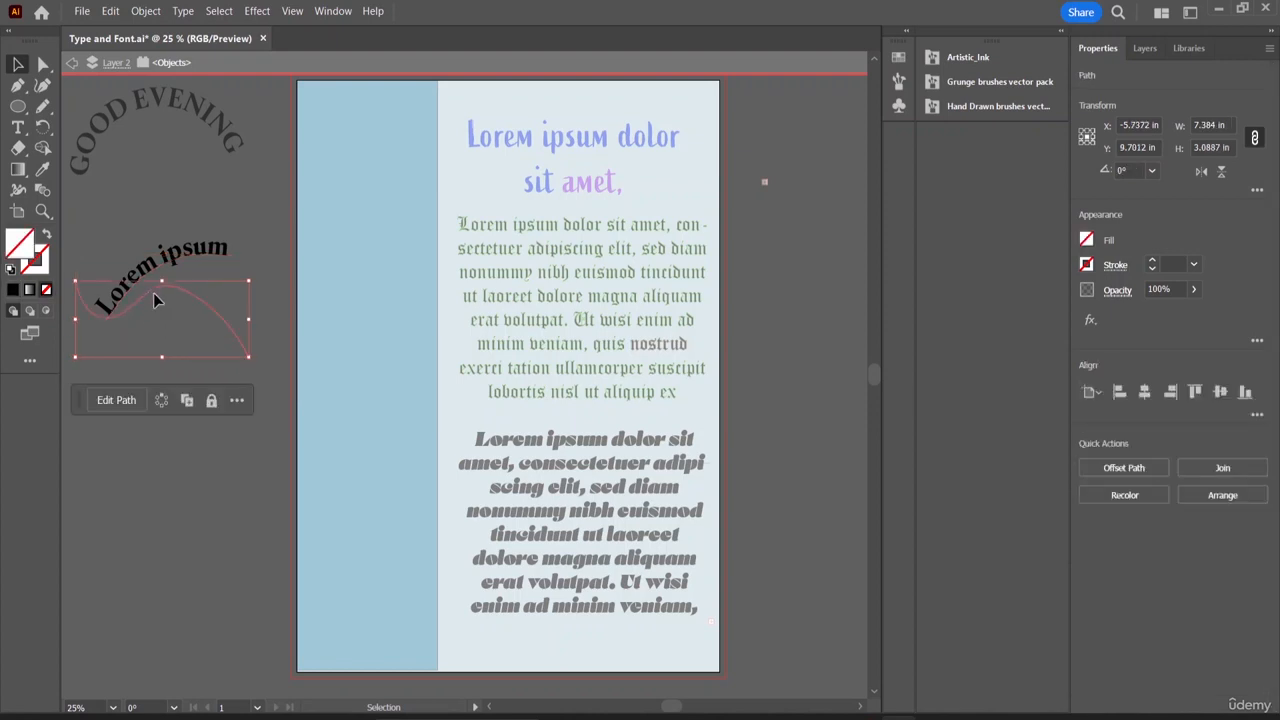
{"action": "key", "text": "Delete"}
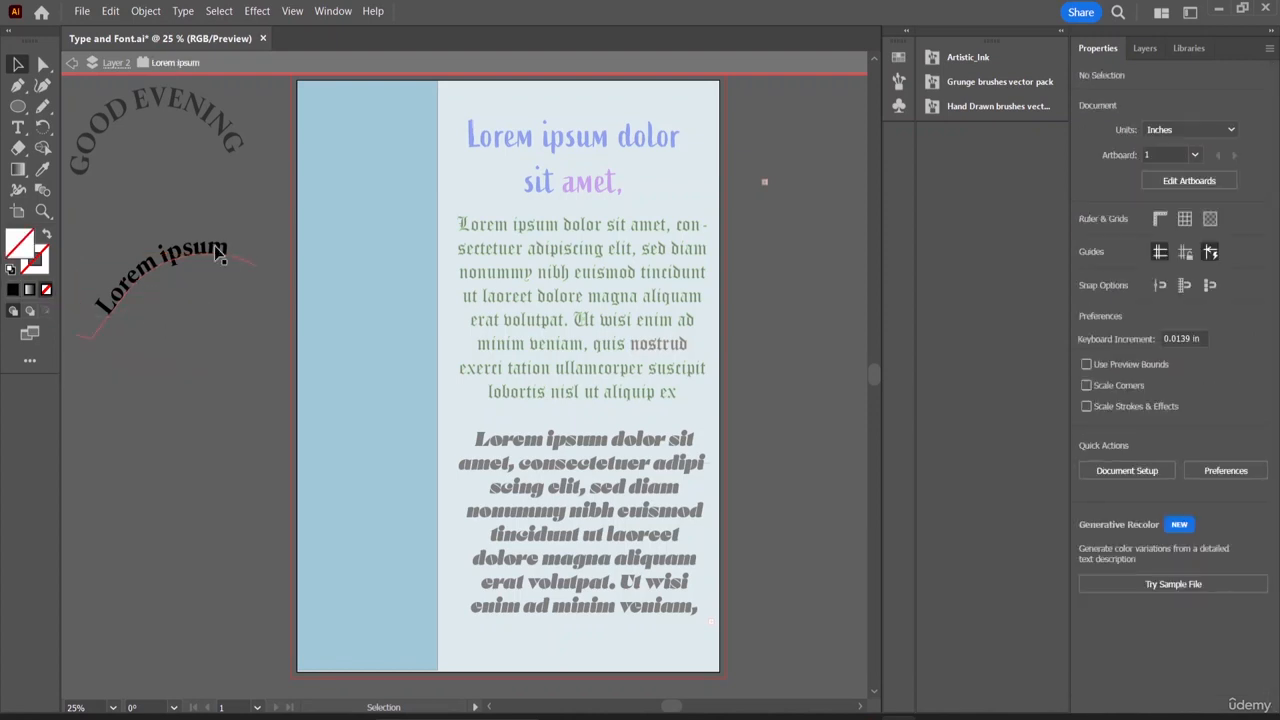
- Check the Type on a Path options of the curved Lorem ipsum text, leaving them as they are
{"action": "left_click", "coordinate": [218, 254]}
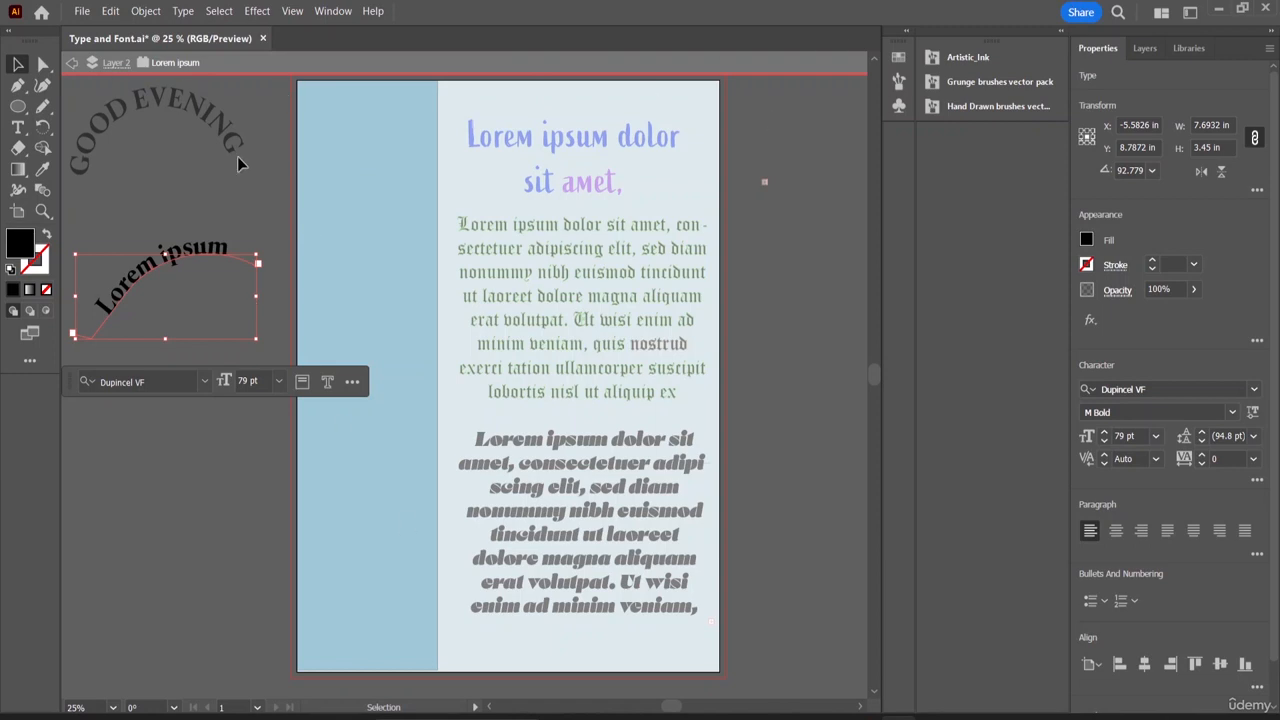
{"action": "double_click", "coordinate": [17, 128]}
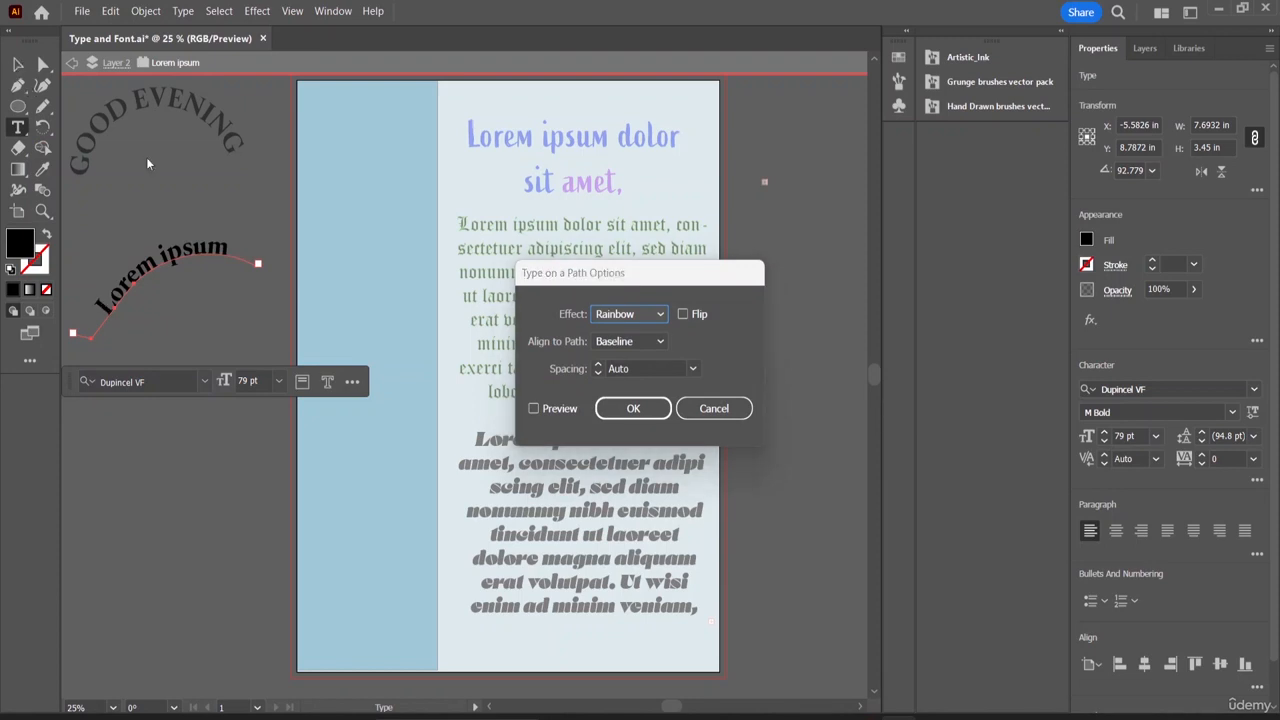
{"action": "left_click", "coordinate": [669, 410]}
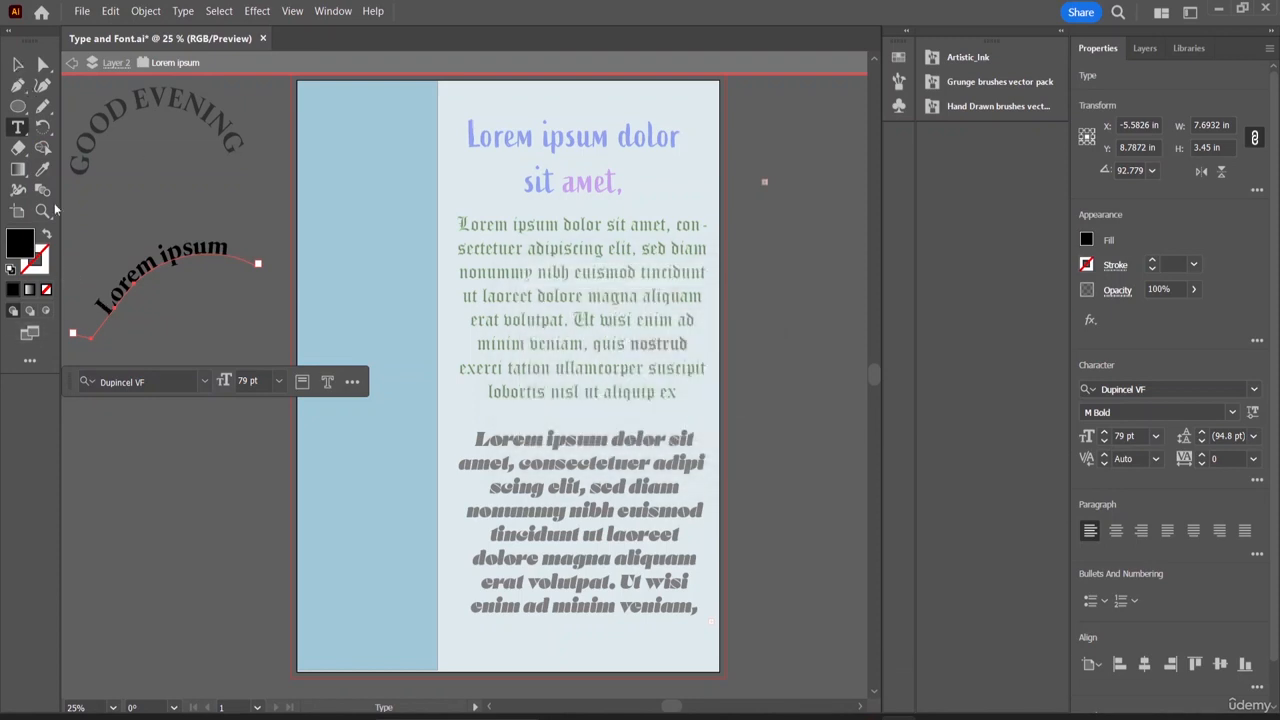
- Move the curved Lorem ipsum text about 0.5 in right and 0.6 in up, closer to GOOD EVENING, adjusting its placement along the path
{"action": "left_click", "coordinate": [17, 64]}
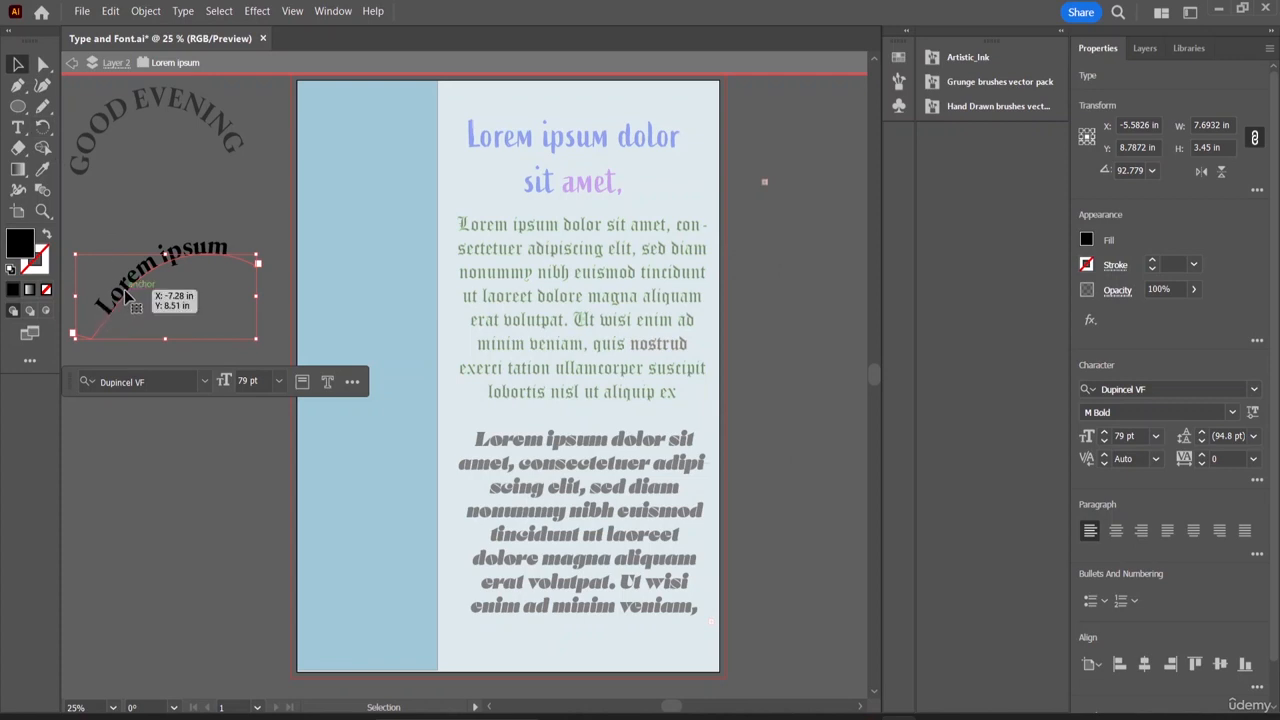
{"action": "double_click", "coordinate": [125, 290]}
{"action": "left_click", "coordinate": [110, 297]}
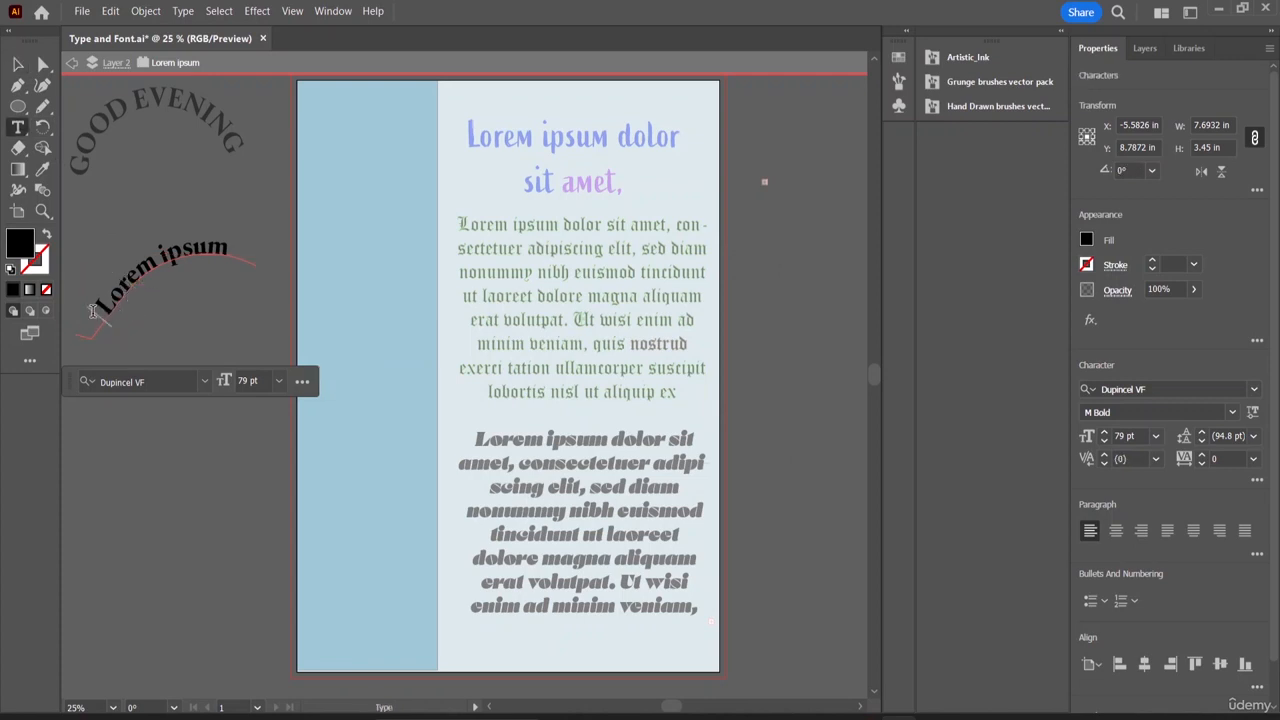
{"action": "key", "text": "Escape"}
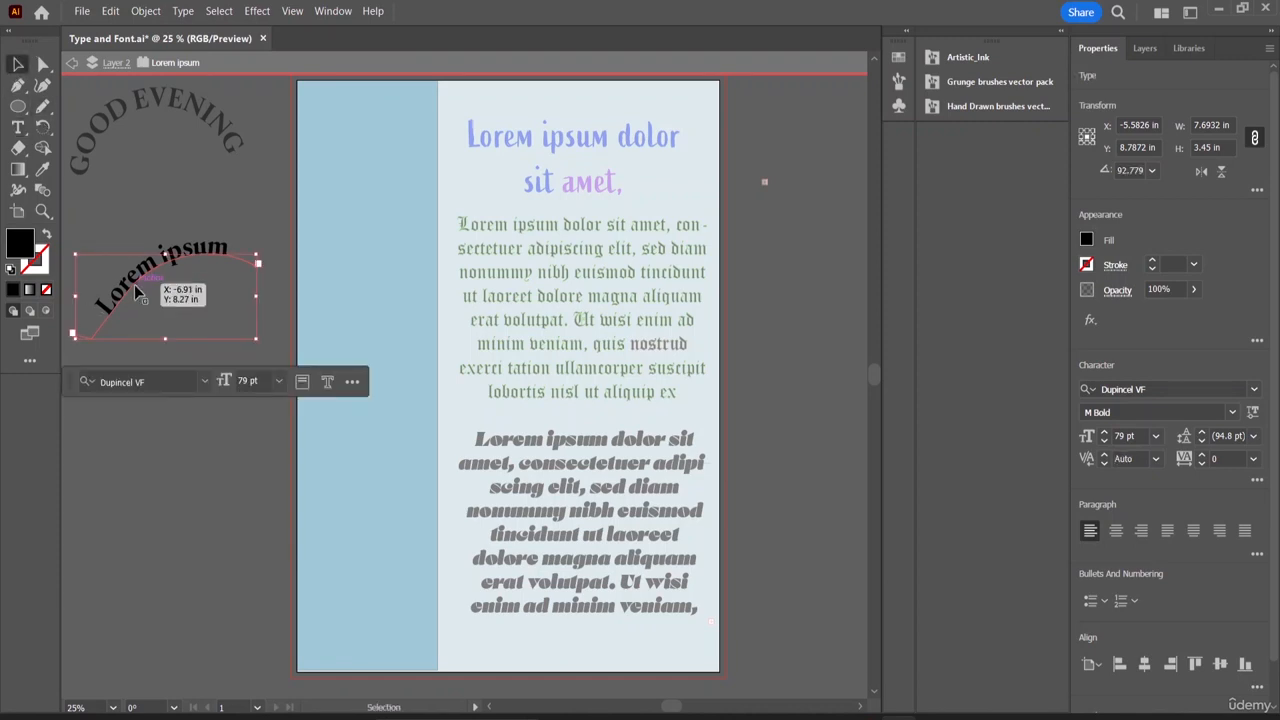
{"action": "mouse_move", "coordinate": [81, 336]}
{"action": "left_mouse_down"}
{"action": "mouse_move", "coordinate": [86, 324]}
{"action": "mouse_move", "coordinate": [84, 343]}
{"action": "left_mouse_up"}
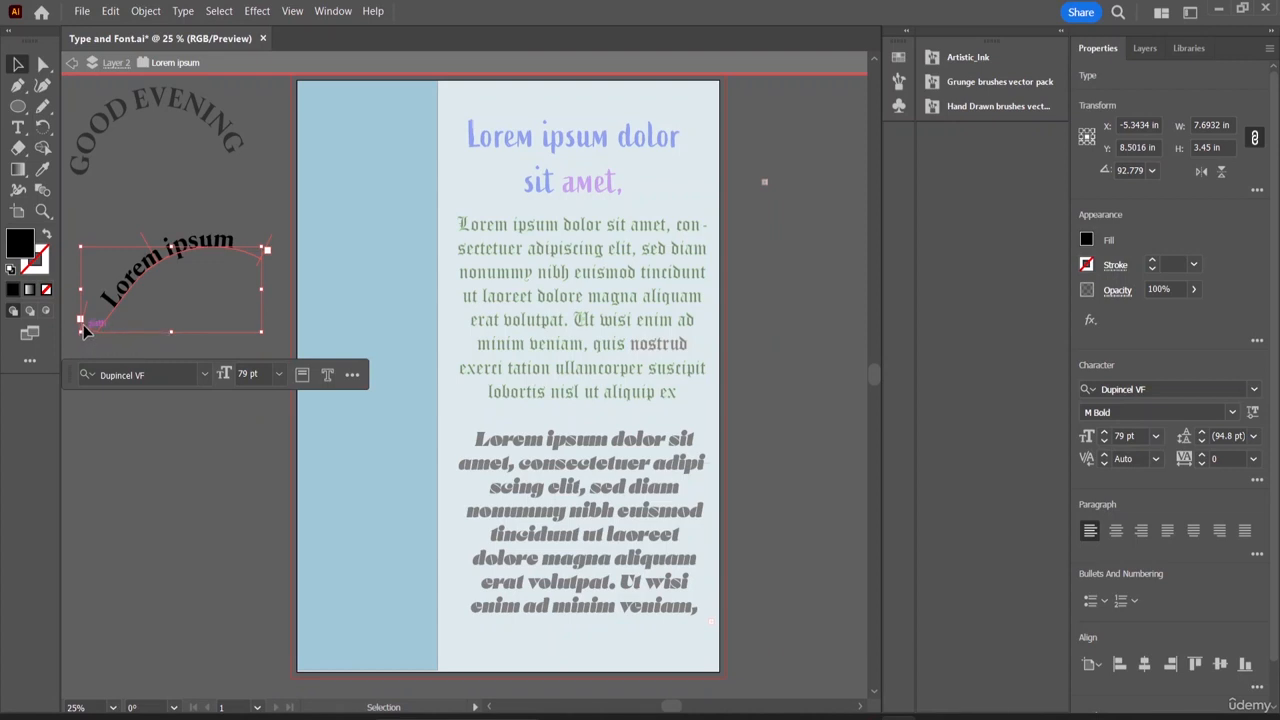
{"action": "left_click_drag", "start_coordinate": [86, 333], "coordinate": [93, 322]}
{"action": "mouse_move", "coordinate": [166, 249]}
{"action": "left_mouse_down"}
{"action": "mouse_move", "coordinate": [134, 277]}
{"action": "mouse_move", "coordinate": [139, 257]}
{"action": "mouse_move", "coordinate": [197, 260]}
{"action": "mouse_move", "coordinate": [135, 243]}
{"action": "mouse_move", "coordinate": [170, 239]}
{"action": "mouse_move", "coordinate": [133, 262]}
{"action": "mouse_move", "coordinate": [173, 244]}
{"action": "mouse_move", "coordinate": [157, 253]}
{"action": "mouse_move", "coordinate": [171, 258]}
{"action": "mouse_move", "coordinate": [153, 247]}
{"action": "left_mouse_up"}
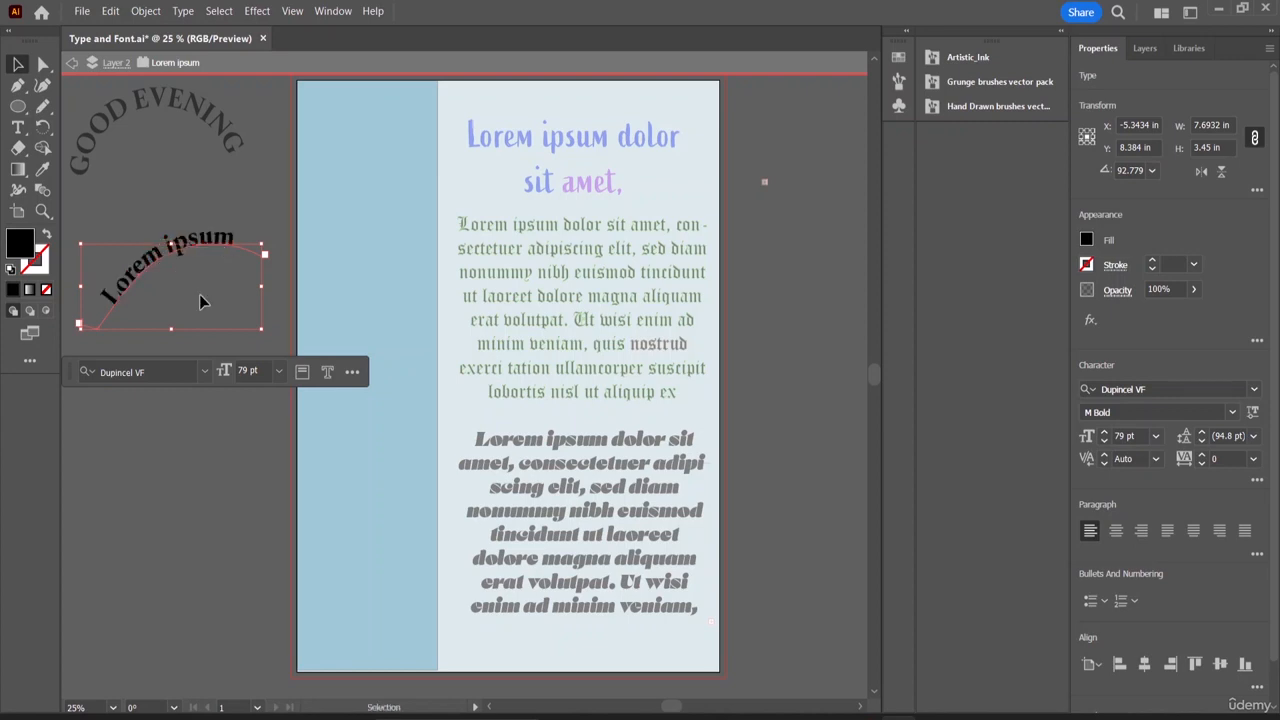
{"action": "left_click", "coordinate": [199, 294]}
{"action": "left_click", "coordinate": [170, 241]}
{"action": "left_click_drag", "start_coordinate": [250, 253], "coordinate": [248, 253]}
{"action": "double_click", "coordinate": [145, 263]}
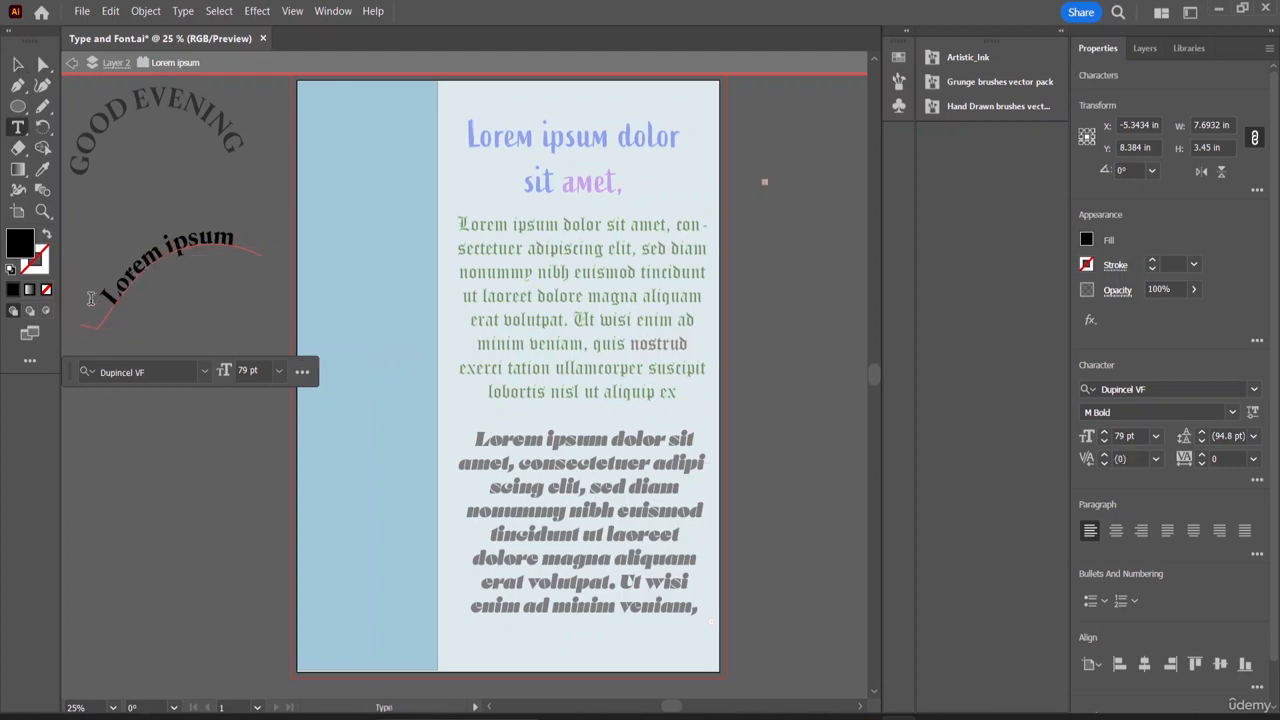
{"action": "left_click", "coordinate": [19, 66]}
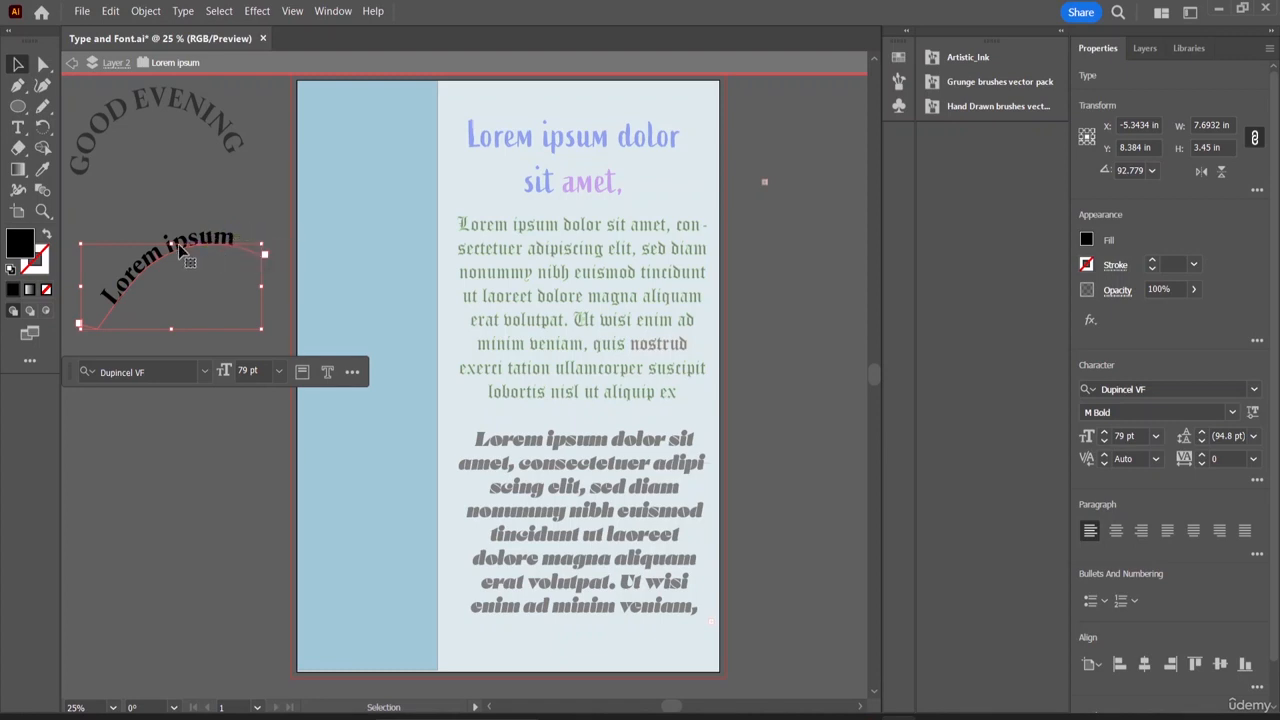
{"action": "left_click_drag", "start_coordinate": [159, 262], "coordinate": [170, 253]}
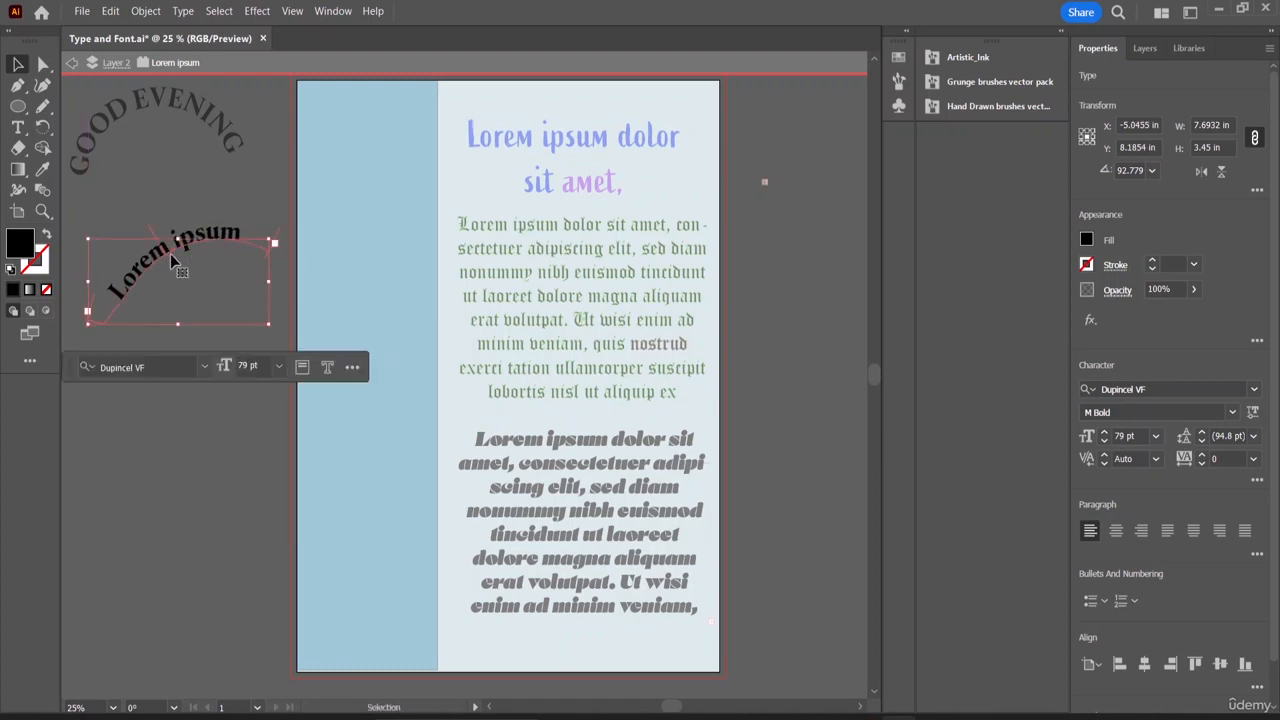
{"action": "key", "text": "t"}
{"action": "left_click", "coordinate": [268, 230]}
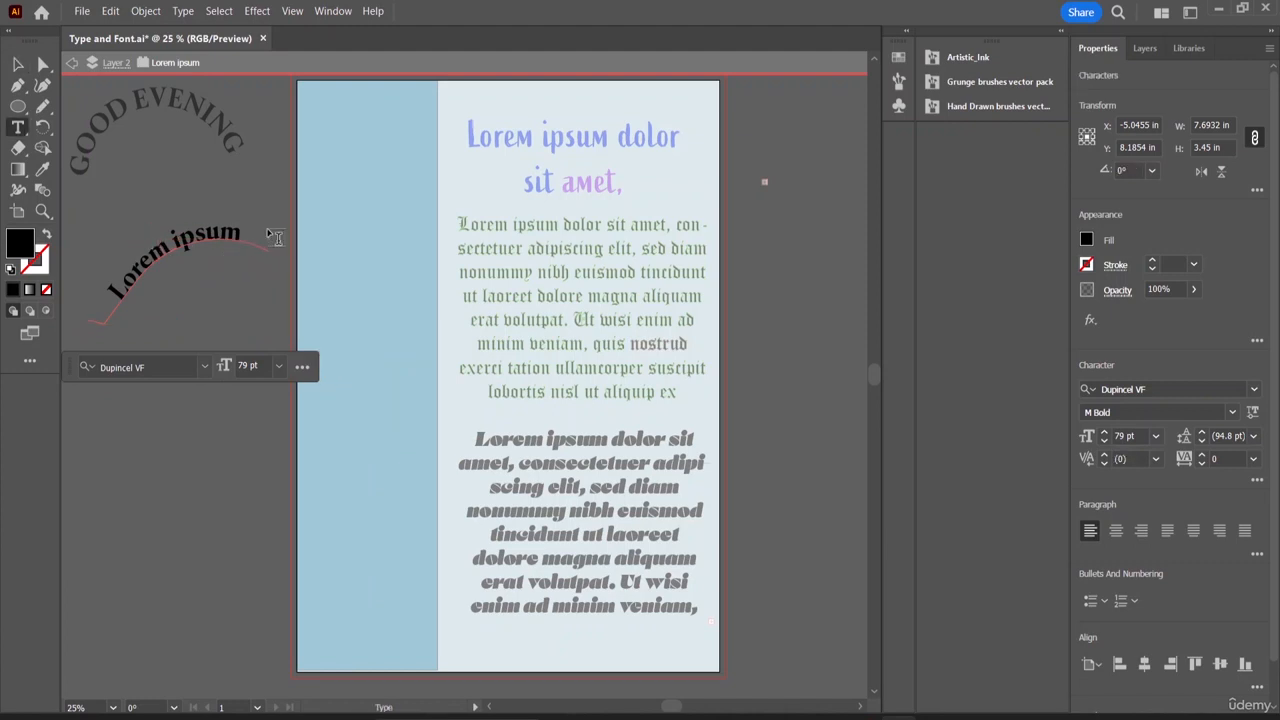
{"action": "left_click", "coordinate": [187, 254]}
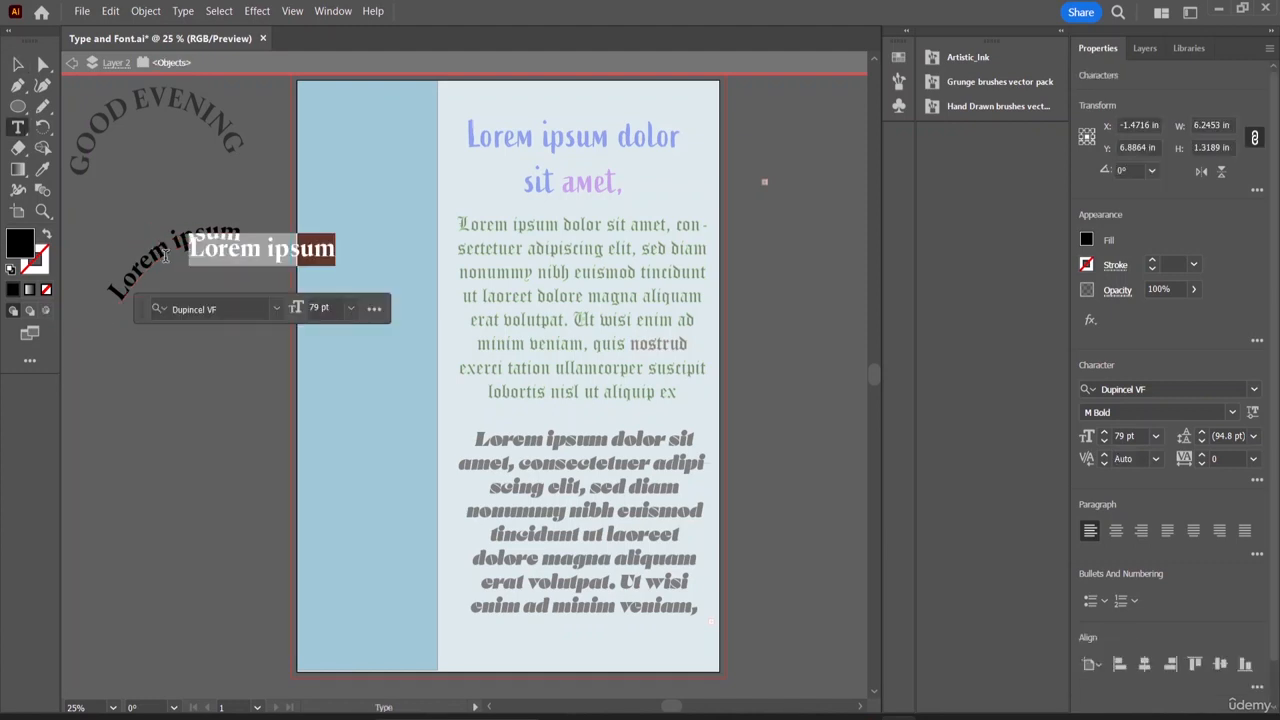
{"action": "left_click", "coordinate": [17, 64]}
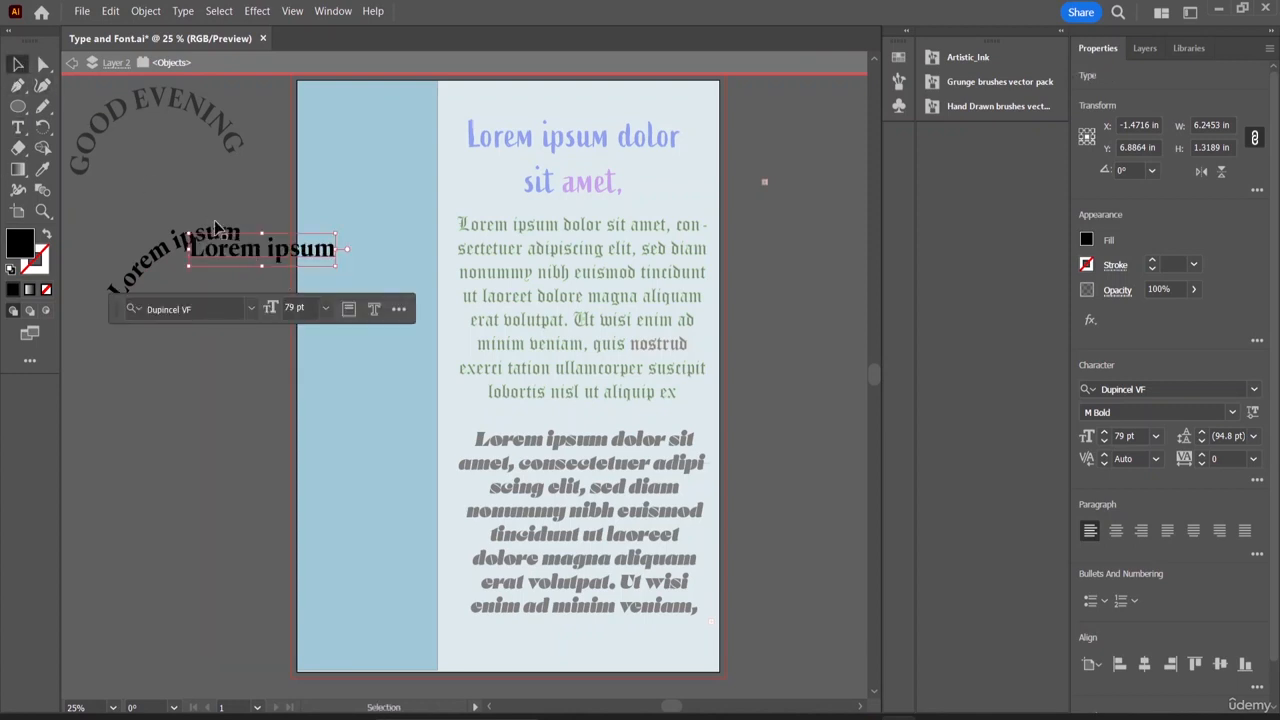
{"action": "key", "text": "Delete"}
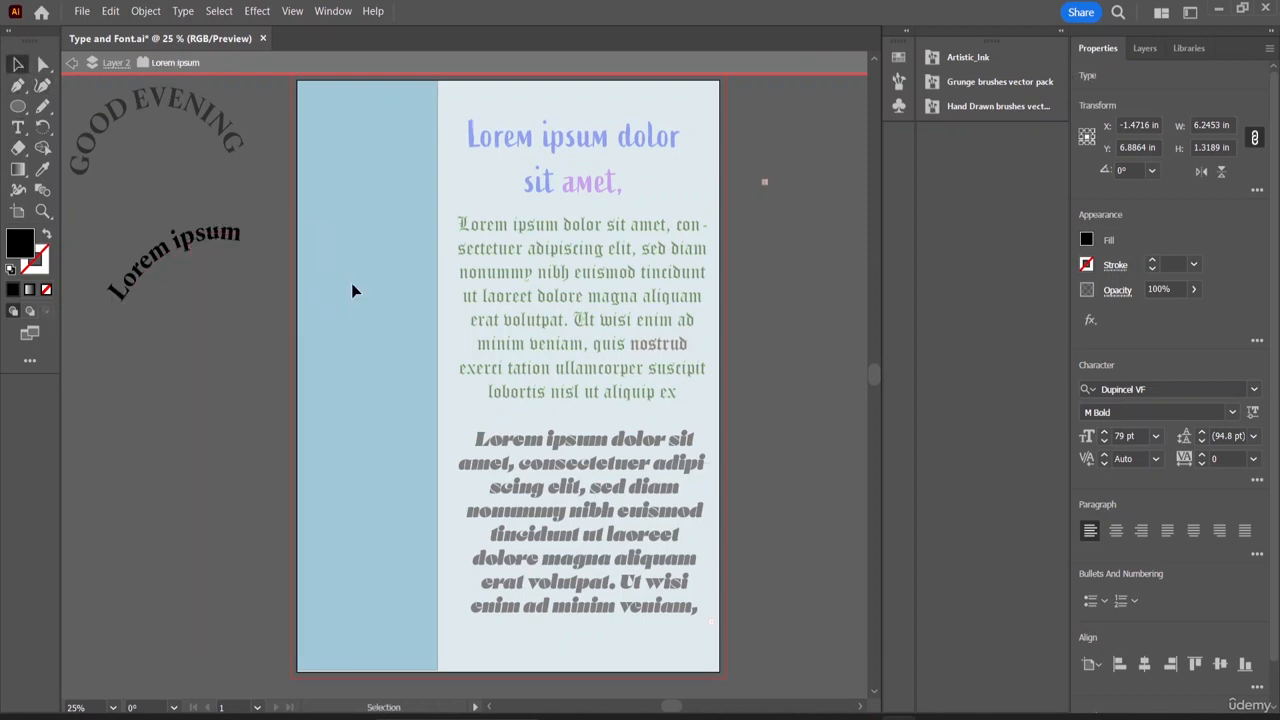
- Pull the text's end bracket inward along the curve, and move the curved Lorem ipsum down about 3.8 in
{"action": "left_click", "coordinate": [250, 230]}
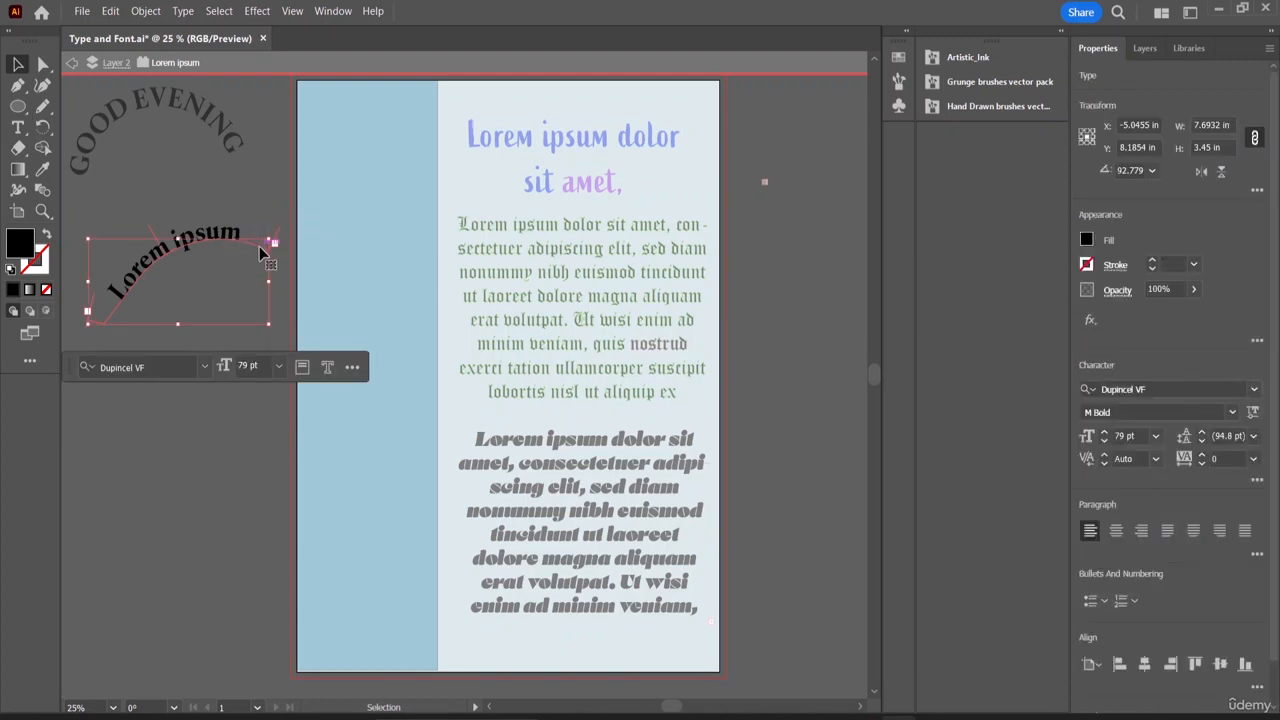
{"action": "left_click_drag", "start_coordinate": [265, 255], "coordinate": [243, 251]}
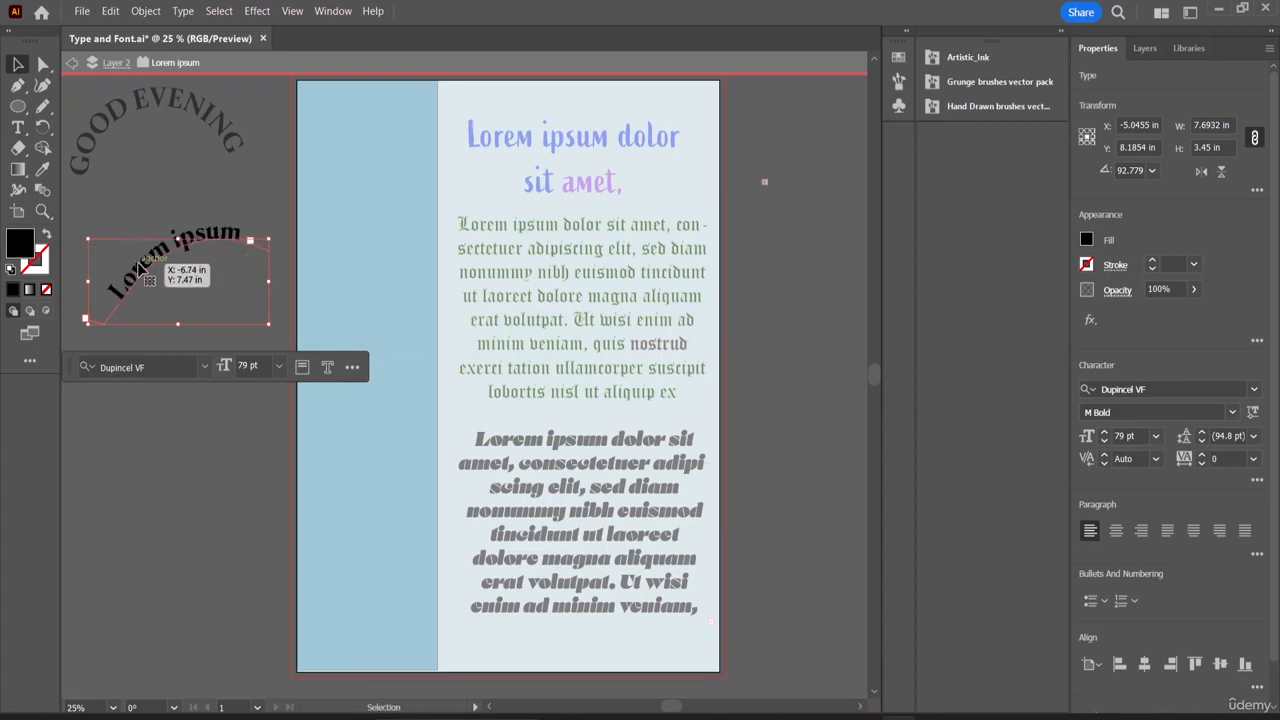
{"action": "left_click_drag", "start_coordinate": [148, 265], "coordinate": [138, 356]}
{"action": "left_click", "coordinate": [163, 503]}
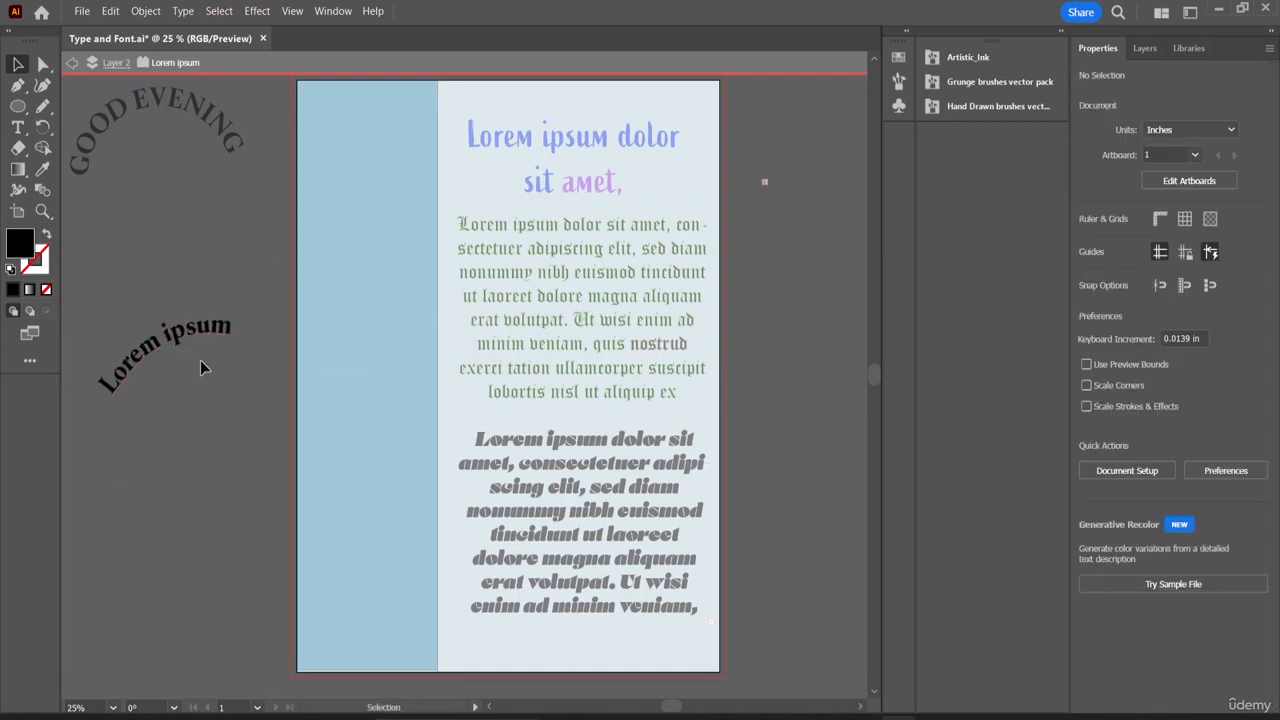
- Change the font of the whole curved Lorem ipsum text to Bebas Neue Regular and reselect the text object
{"action": "left_click", "coordinate": [236, 333]}
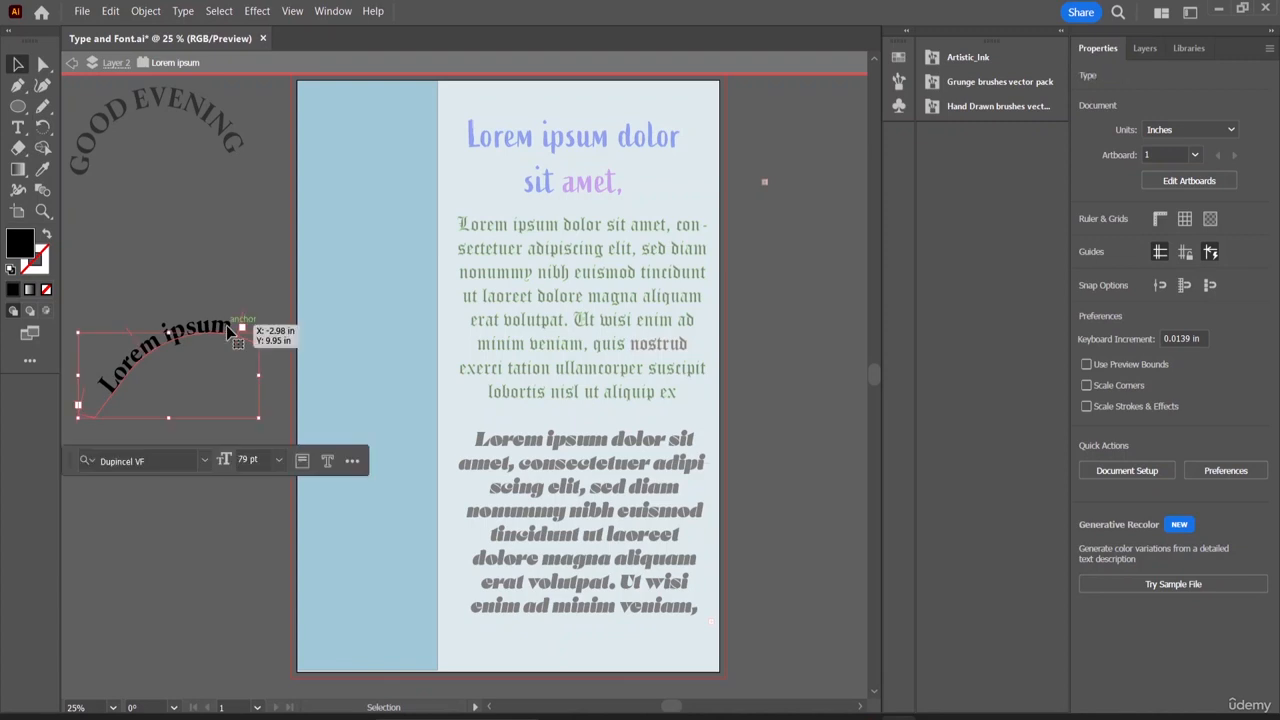
{"action": "triple_click", "coordinate": [228, 330]}
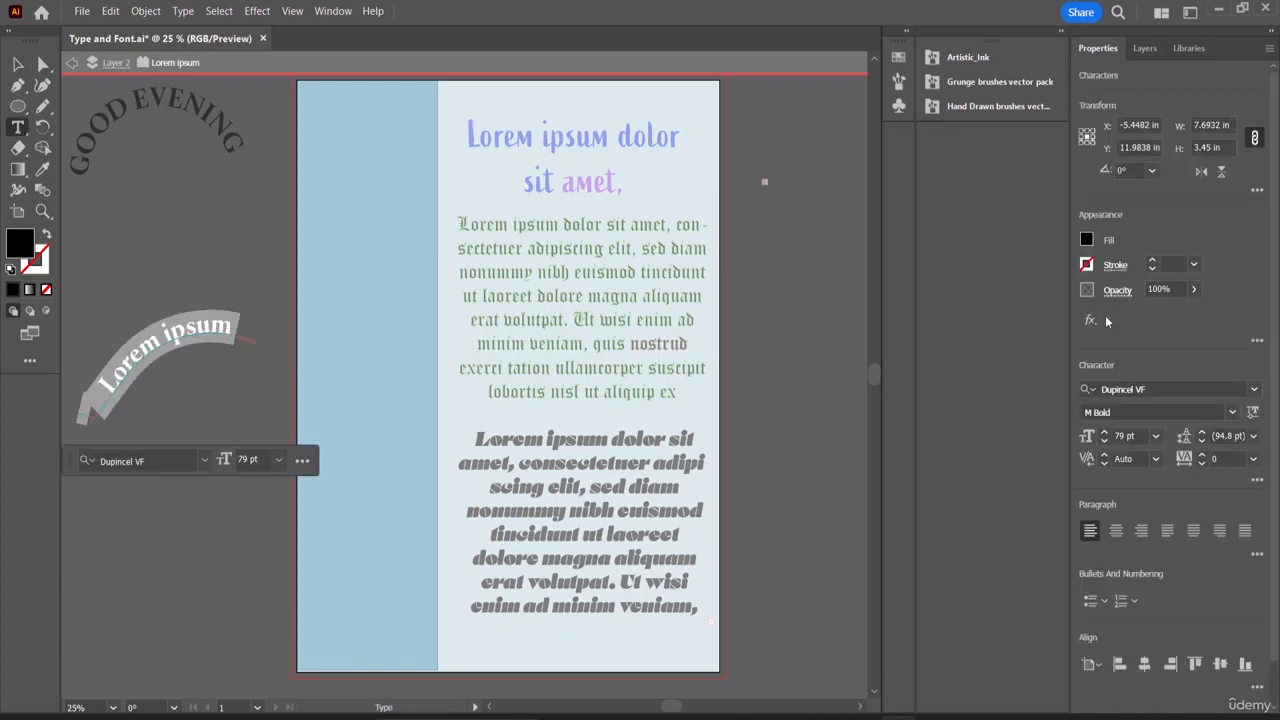
{"action": "left_click", "coordinate": [1254, 389]}
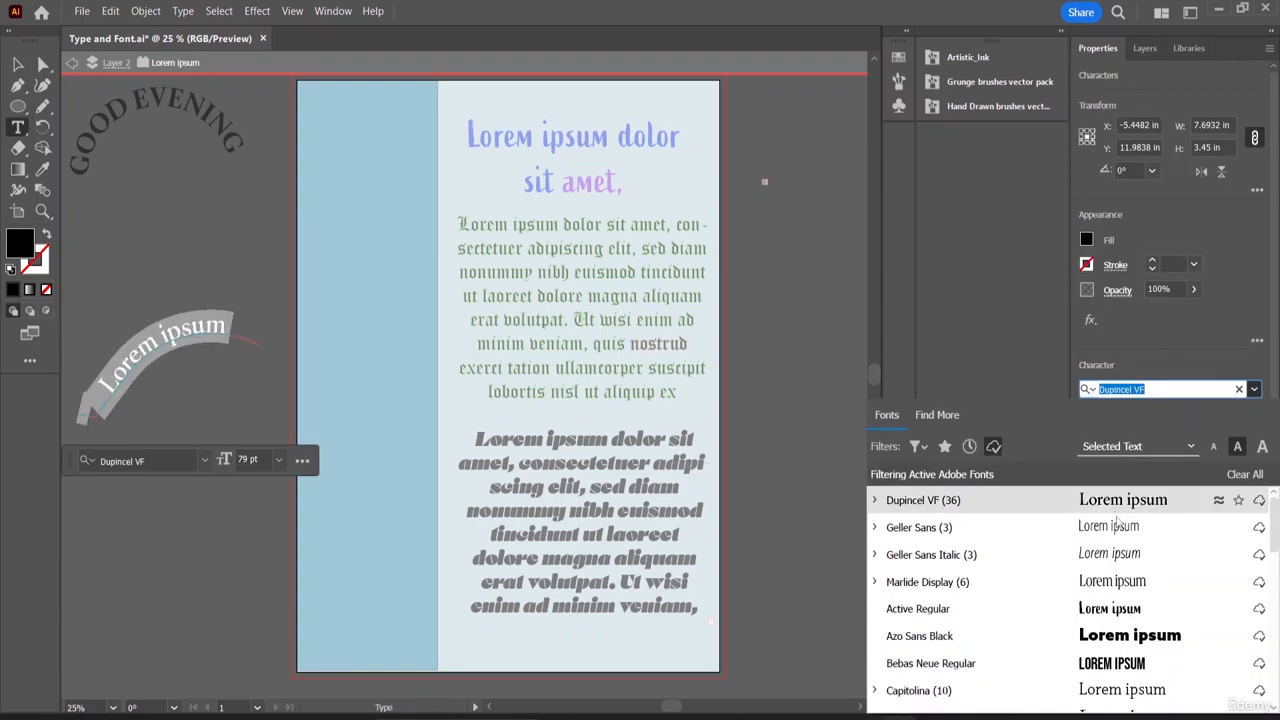
{"action": "left_click", "coordinate": [1137, 665]}
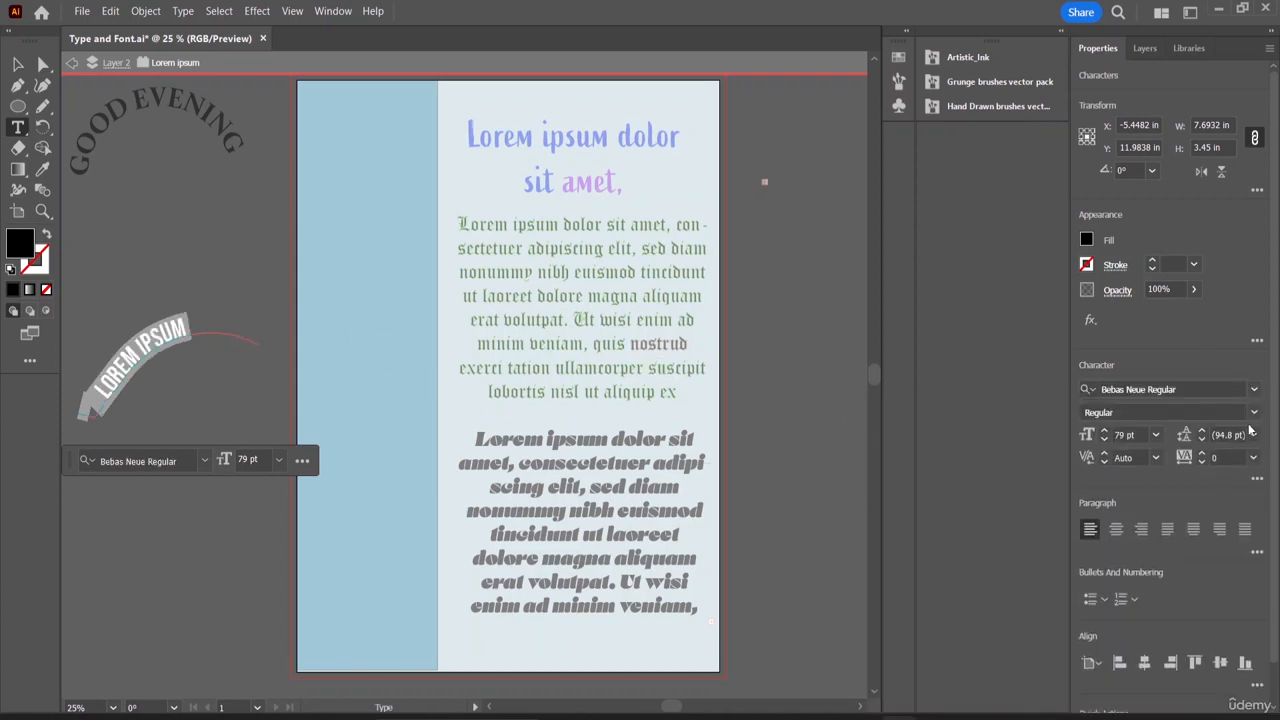
{"action": "left_click", "coordinate": [200, 322]}
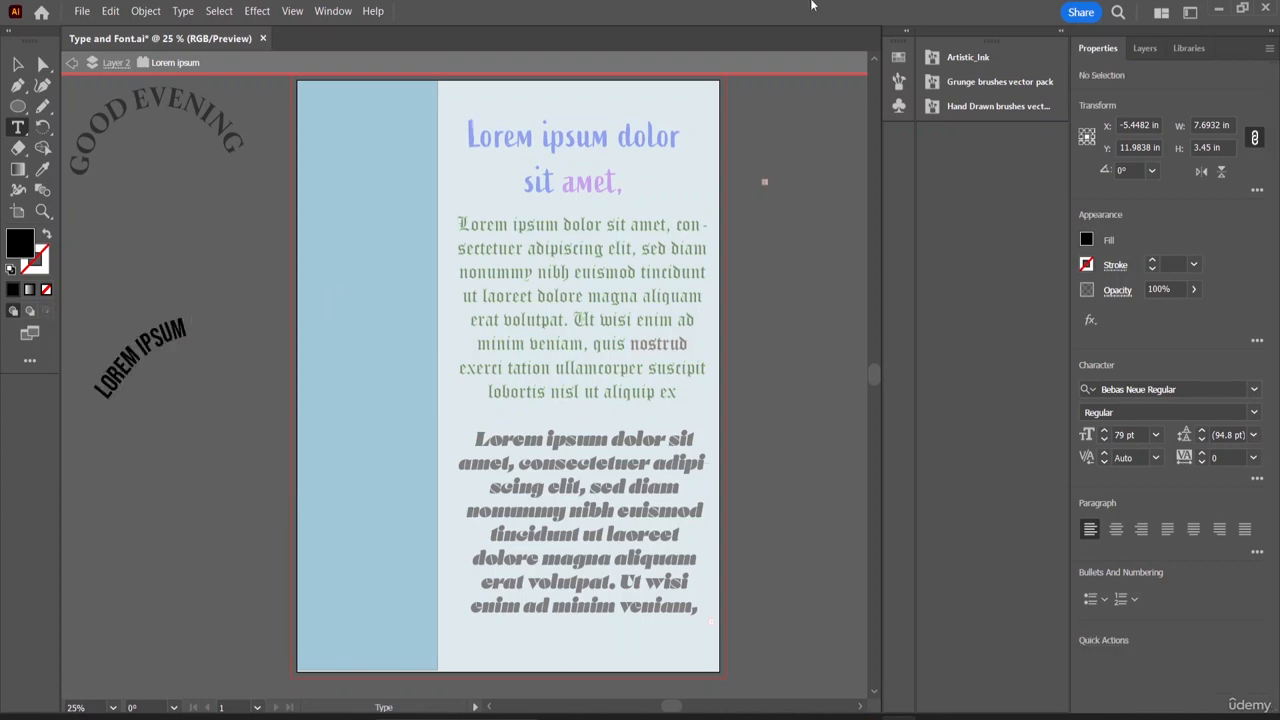
{"action": "left_click", "coordinate": [17, 64]}
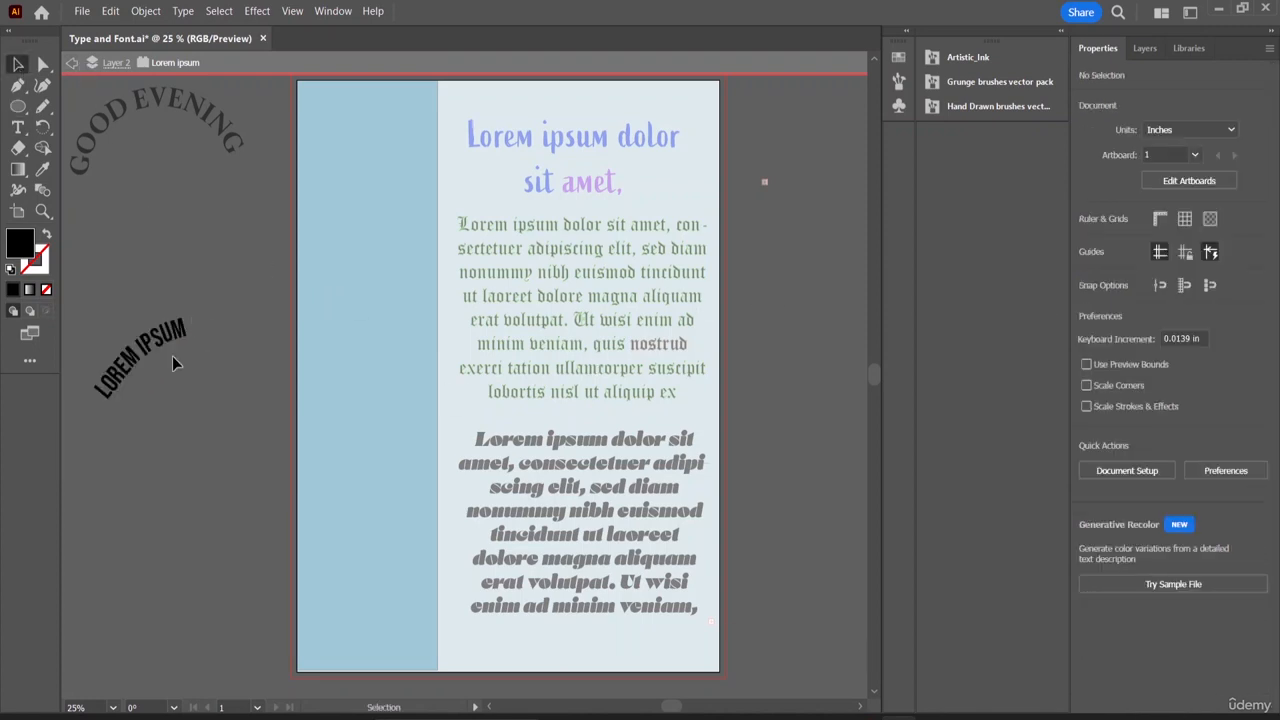
{"action": "left_click", "coordinate": [185, 333]}
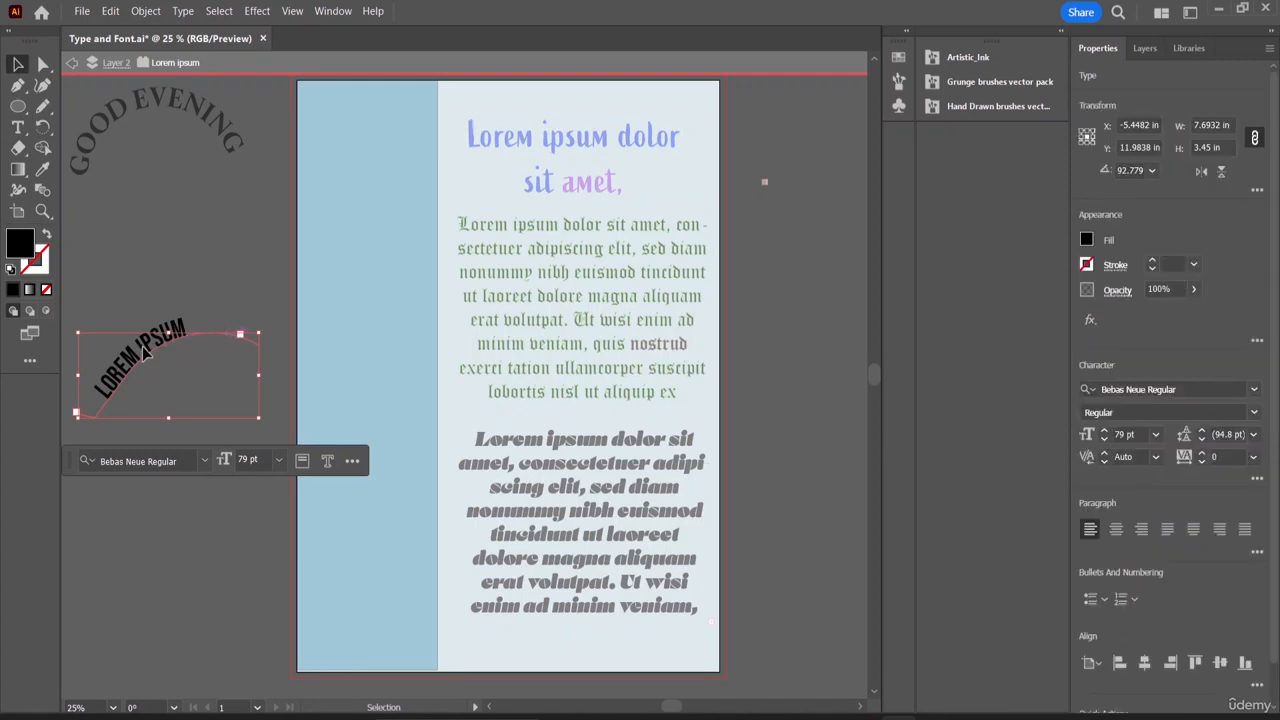
- Move the curved Lorem ipsum text about 0.3 in left, slide it forward along its path, and reselect the text object
{"action": "mouse_move", "coordinate": [143, 352]}
{"action": "left_mouse_down"}
{"action": "mouse_move", "coordinate": [172, 350]}
{"action": "mouse_move", "coordinate": [130, 348]}
{"action": "left_mouse_up"}
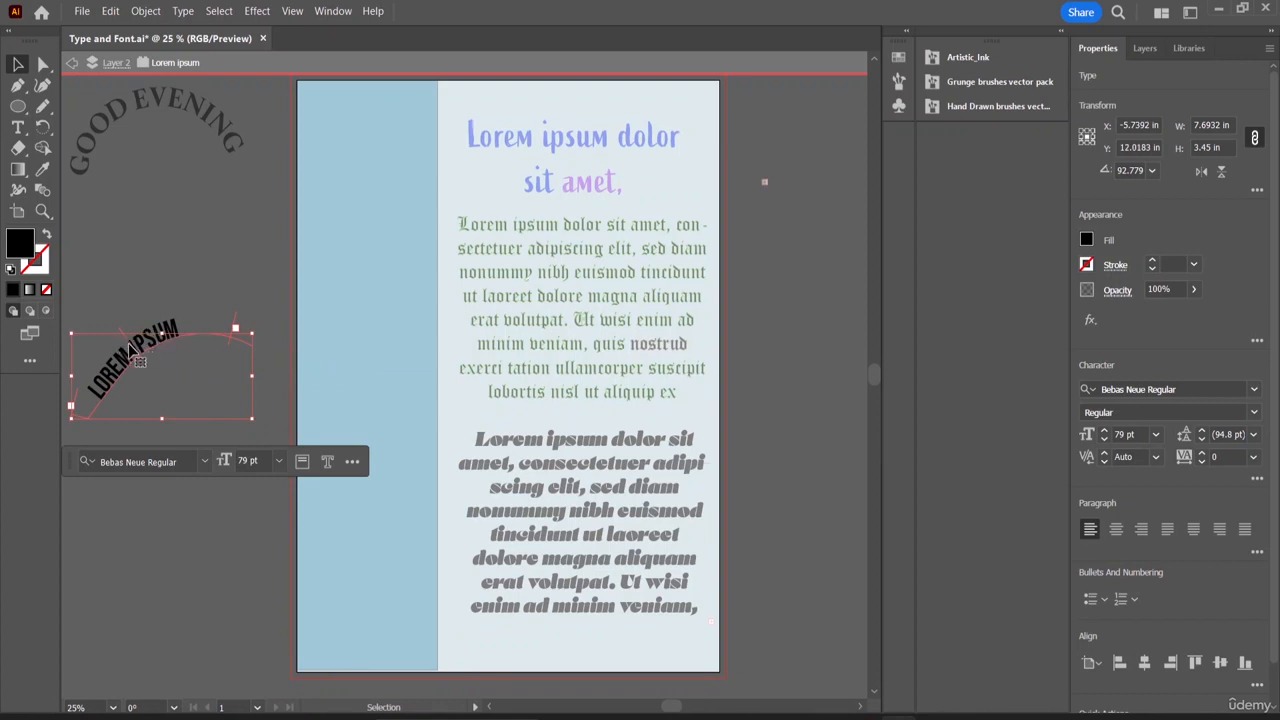
{"action": "left_click_drag", "start_coordinate": [128, 345], "coordinate": [205, 343]}
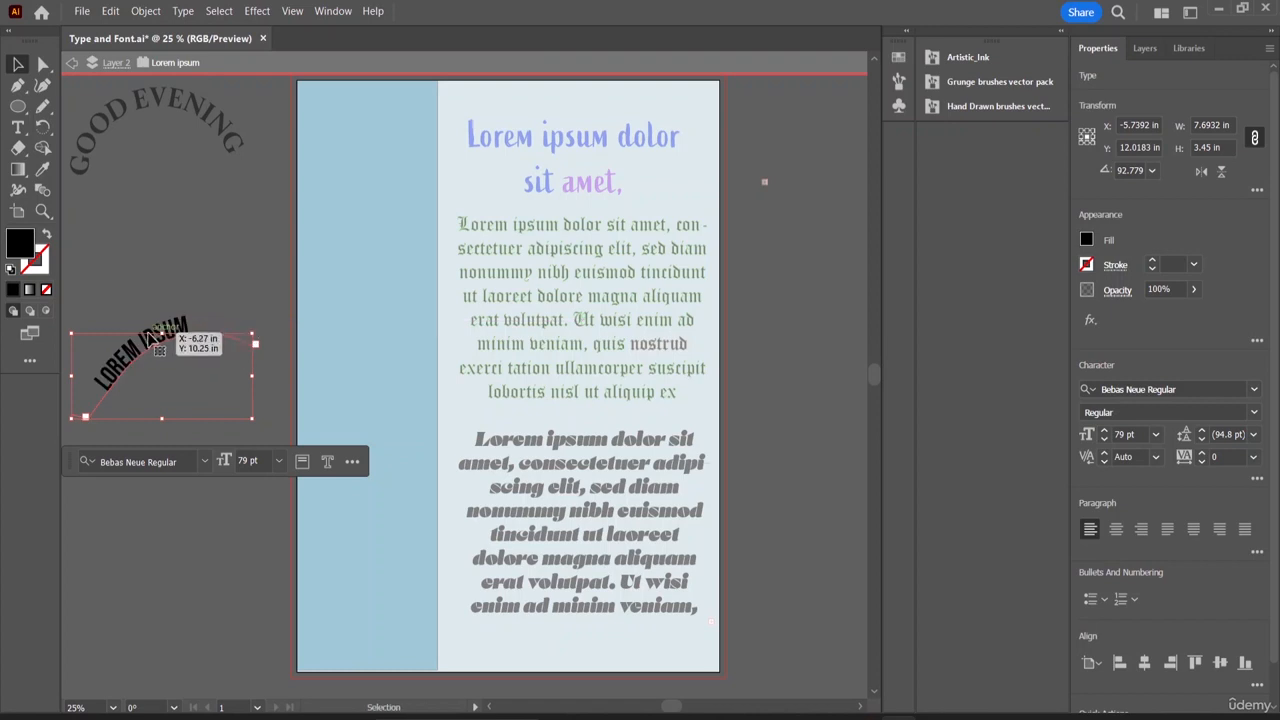
{"action": "key", "text": "t"}
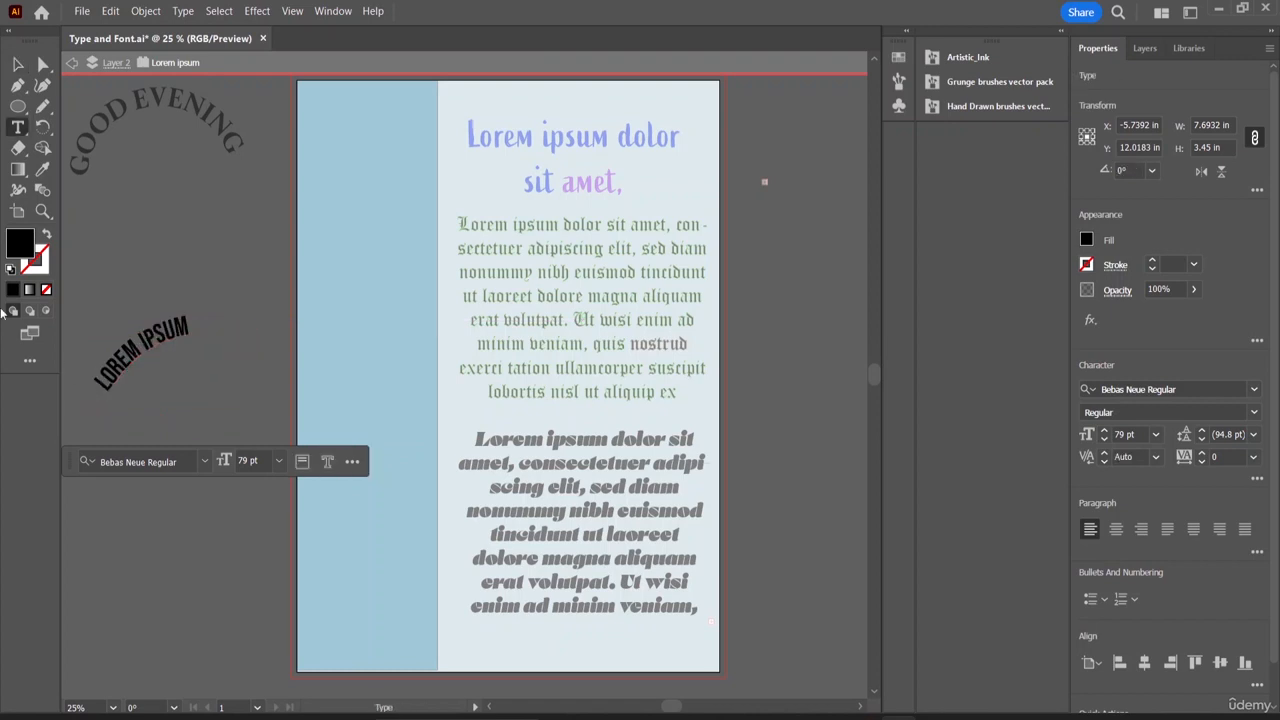
{"action": "left_click", "coordinate": [20, 66]}
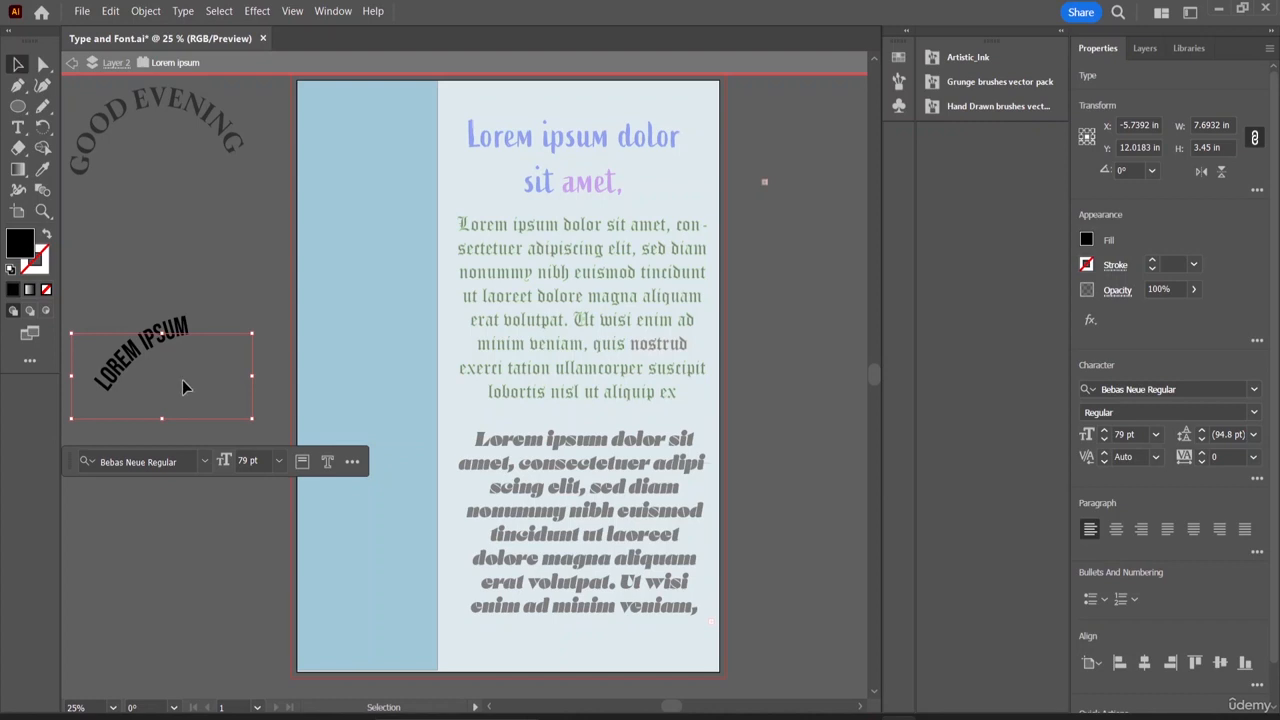
{"action": "left_click", "coordinate": [150, 343]}
{"action": "key", "text": "t"}
{"action": "double_click", "coordinate": [18, 64]}
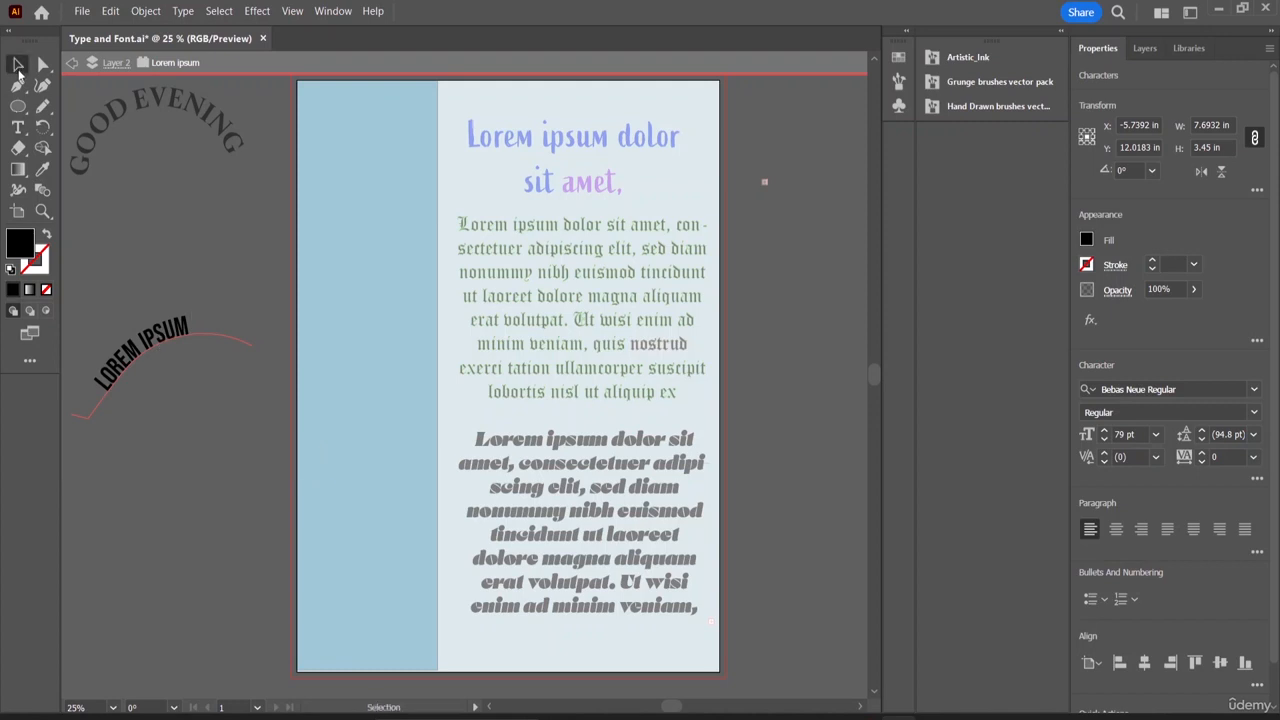
{"action": "left_click", "coordinate": [726, 497]}
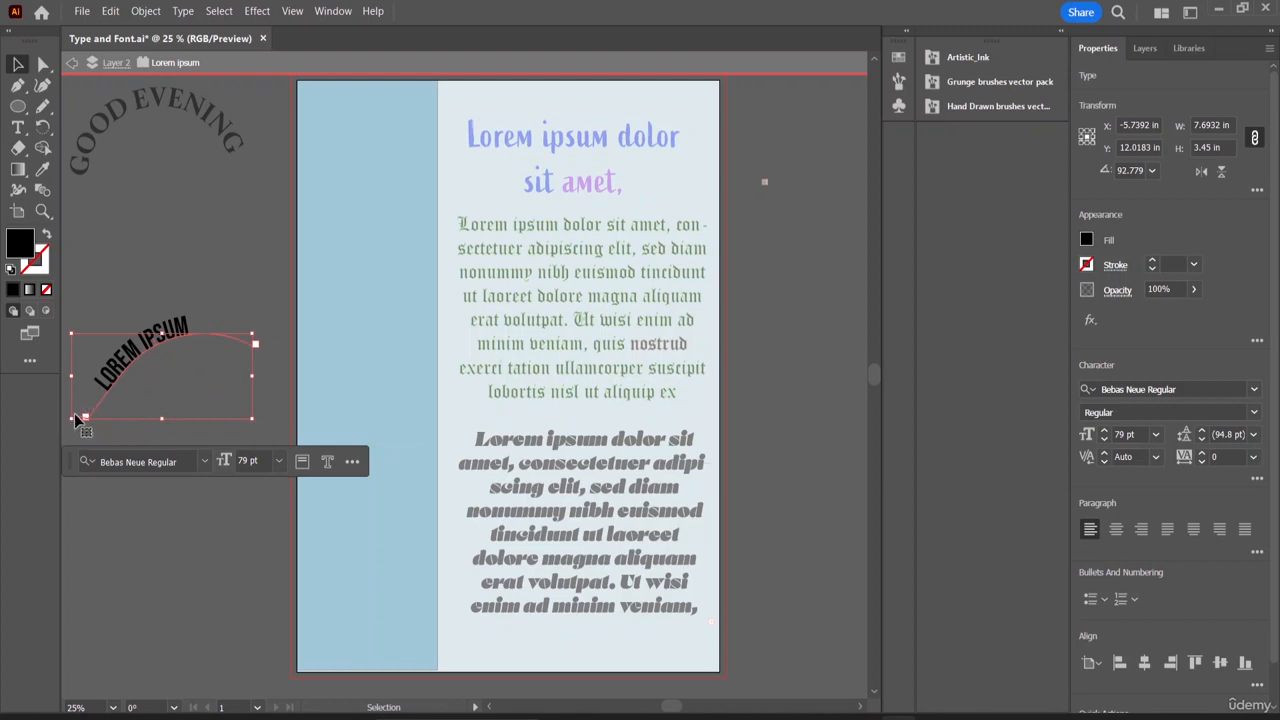
- Move the curved Lorem ipsum about 0.2 in right and 0.5 in up, and pull its end bracket inward along the curve
{"action": "left_click_drag", "start_coordinate": [74, 413], "coordinate": [80, 401]}
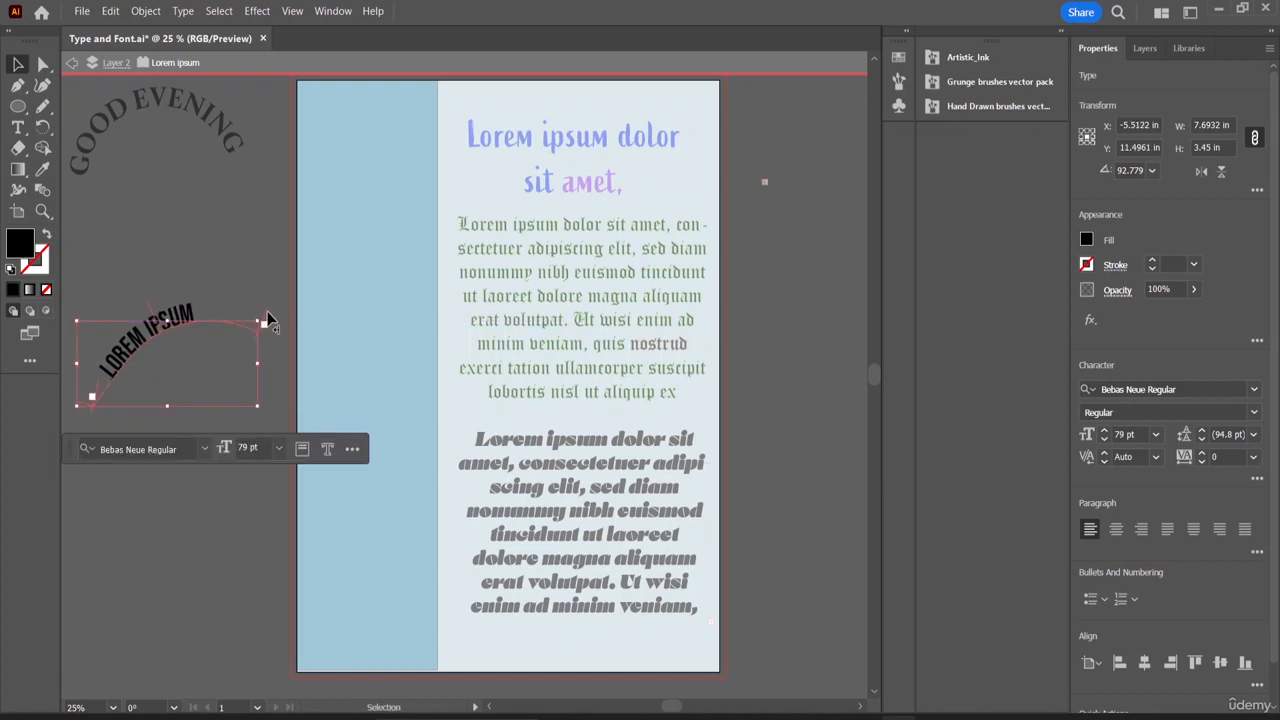
{"action": "left_click_drag", "start_coordinate": [266, 313], "coordinate": [242, 322]}
{"action": "left_click", "coordinate": [211, 374]}
{"action": "left_click", "coordinate": [172, 337]}
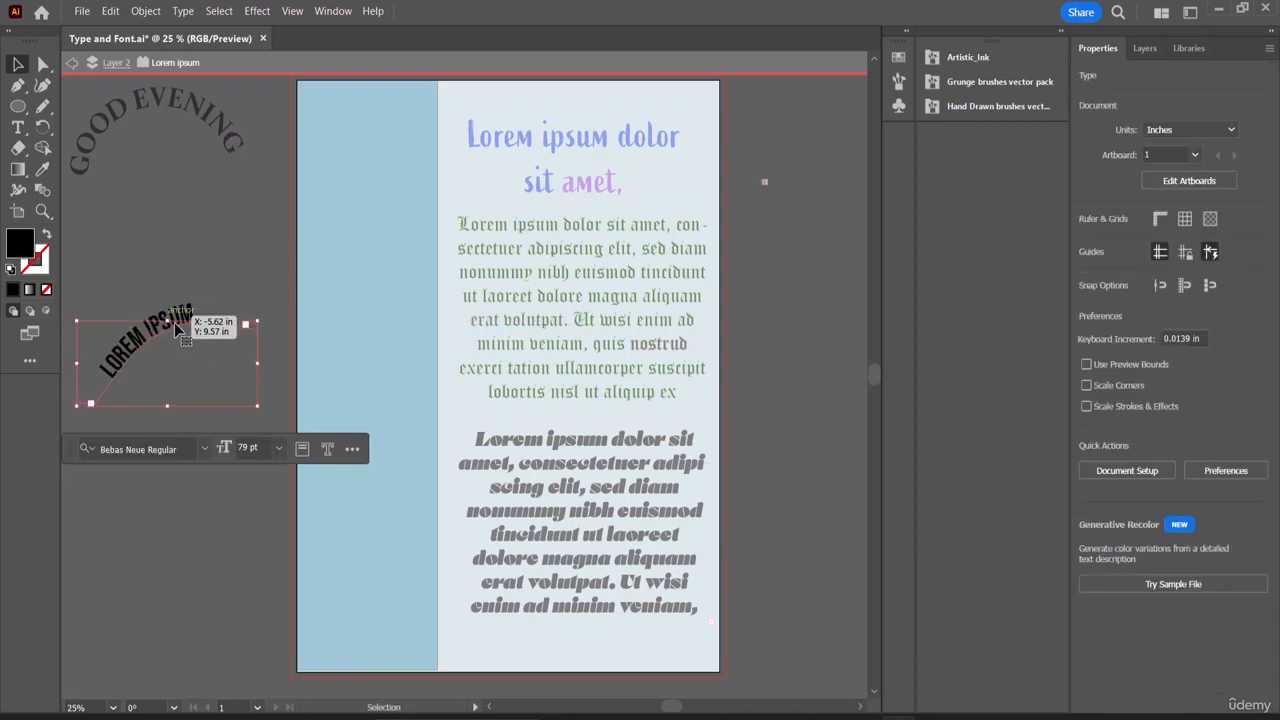
- Show the properties of the curved Lorem ipsum text and look through the available settings
{"action": "left_click", "coordinate": [352, 448]}
{"action": "left_click", "coordinate": [372, 475]}
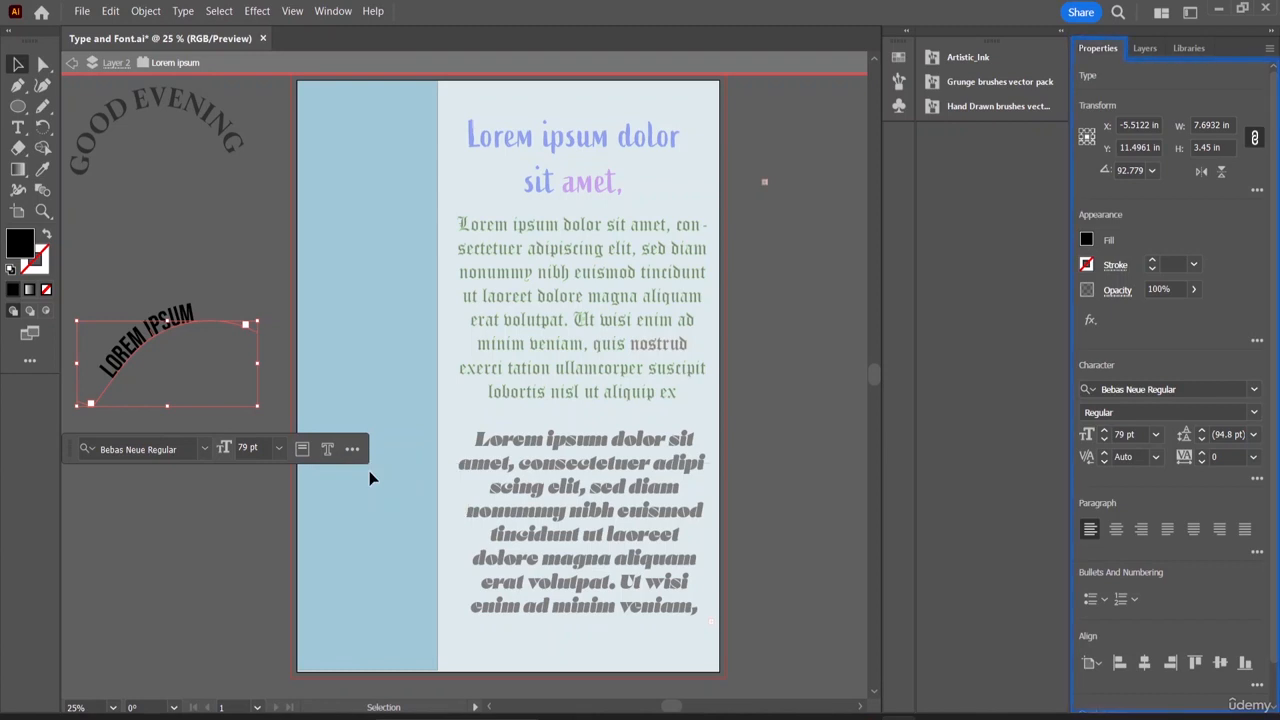
{"action": "left_click", "coordinate": [352, 448]}
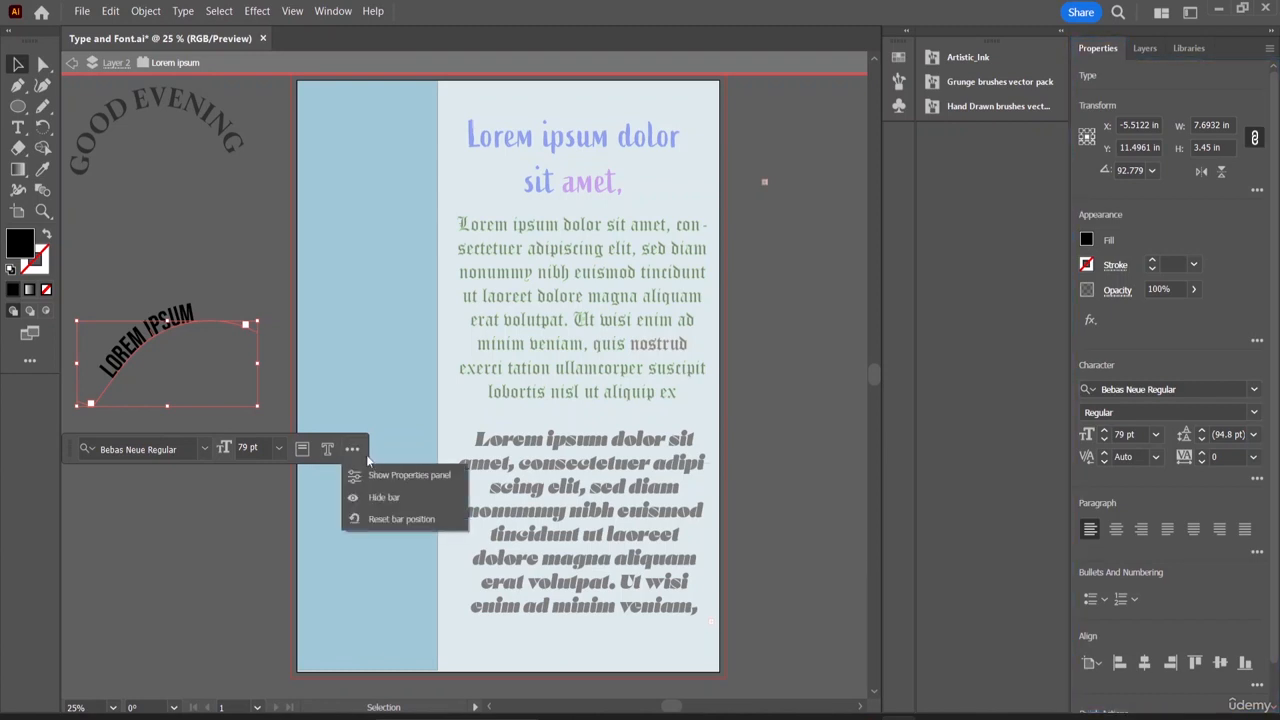
{"action": "left_click", "coordinate": [402, 476]}
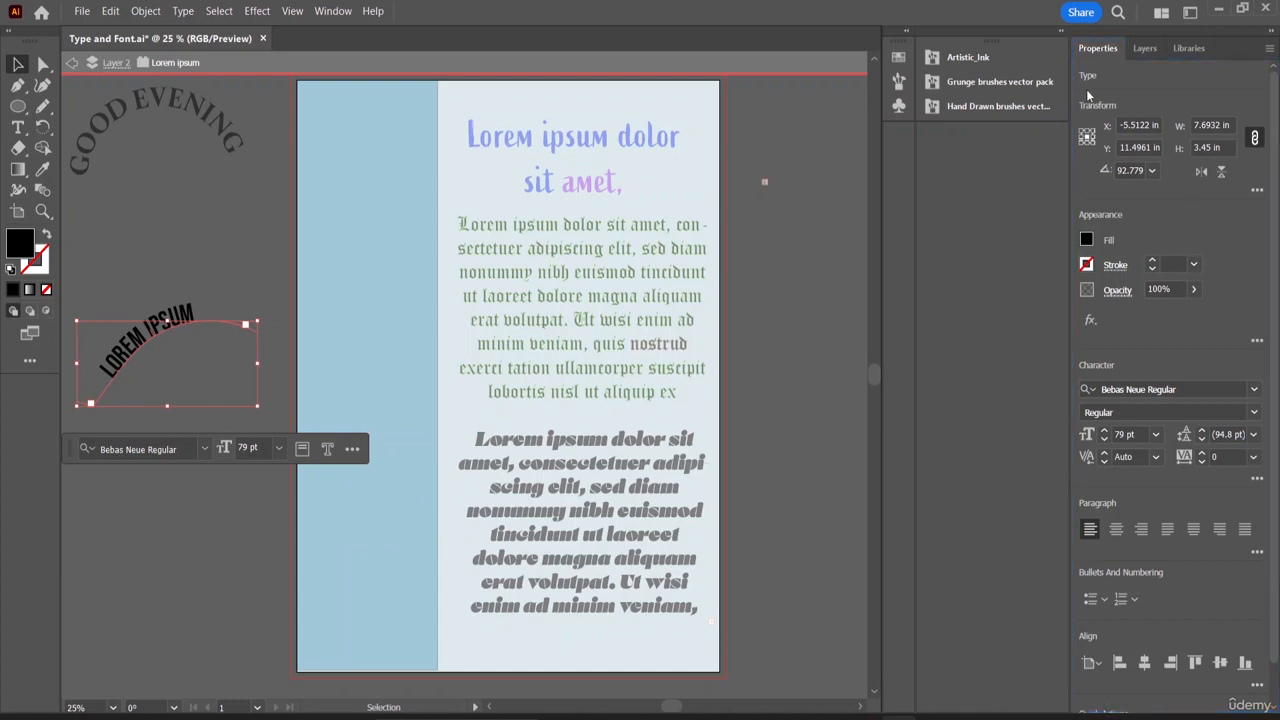
{"action": "scroll", "coordinate": [1179, 629], "scroll_direction": "down", "scroll_amount": 2}
{"action": "scroll", "coordinate": [1165, 638], "scroll_direction": "up", "scroll_amount": 2}
- Change the font of only the word ipsum in the curved text to Cascadia Mono SemiBold
{"action": "left_click", "coordinate": [17, 128]}
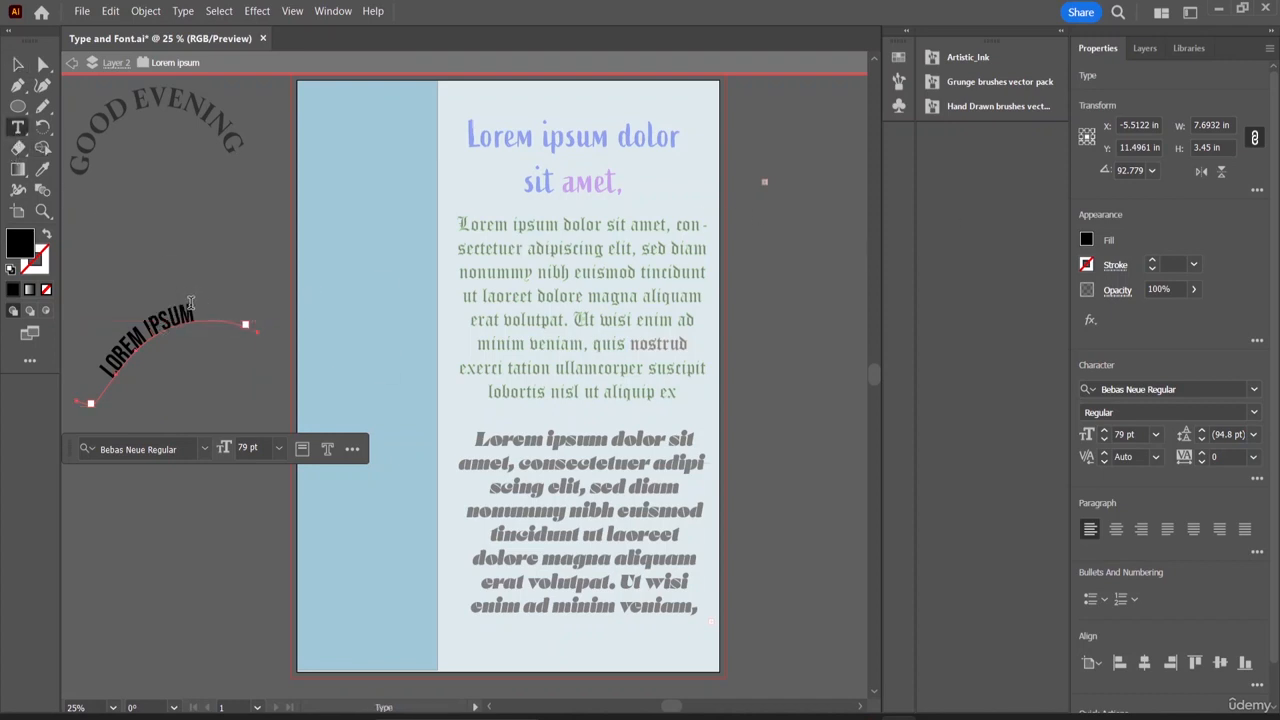
{"action": "left_click_drag", "start_coordinate": [197, 308], "coordinate": [145, 318]}
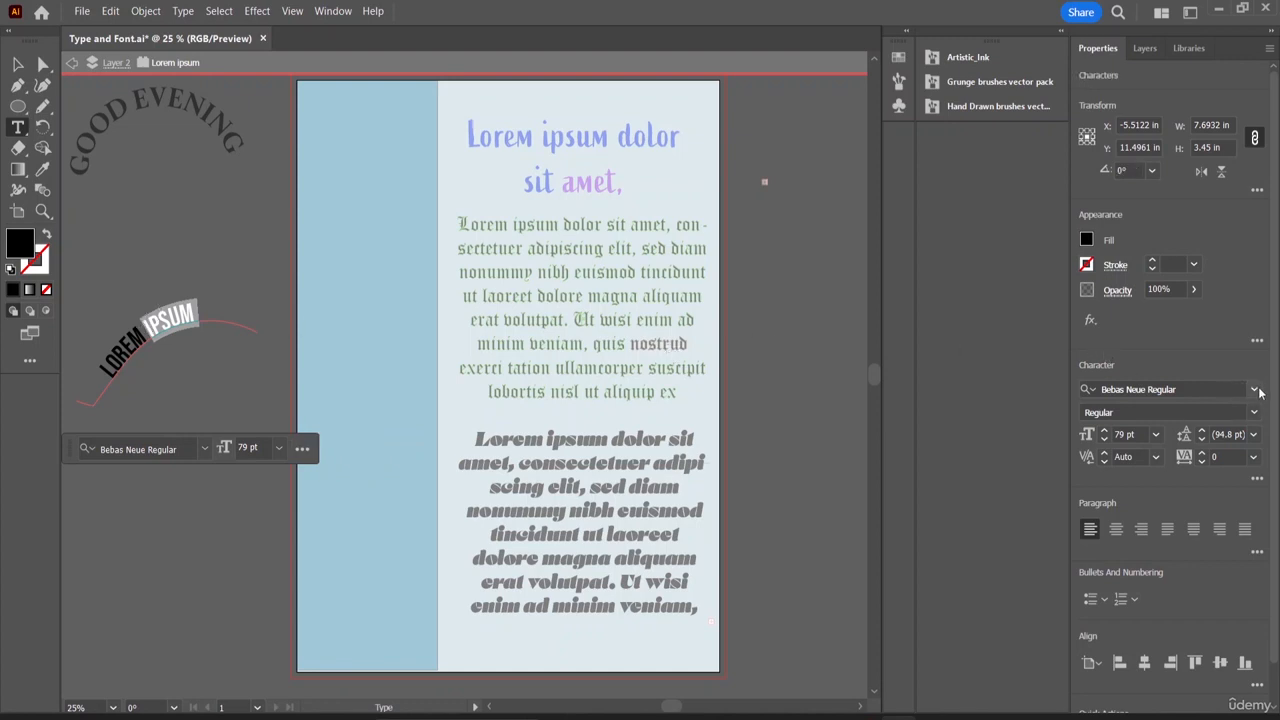
{"action": "left_click", "coordinate": [1255, 390]}
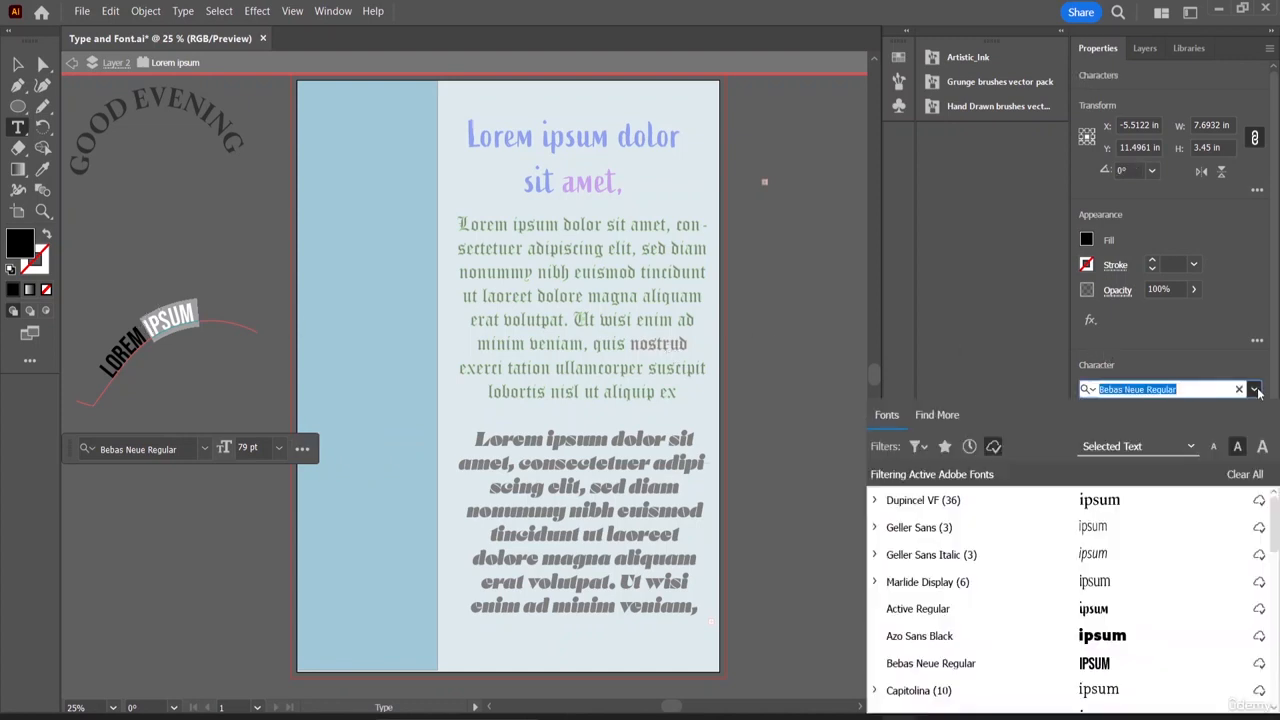
{"action": "left_click", "coordinate": [1138, 499]}
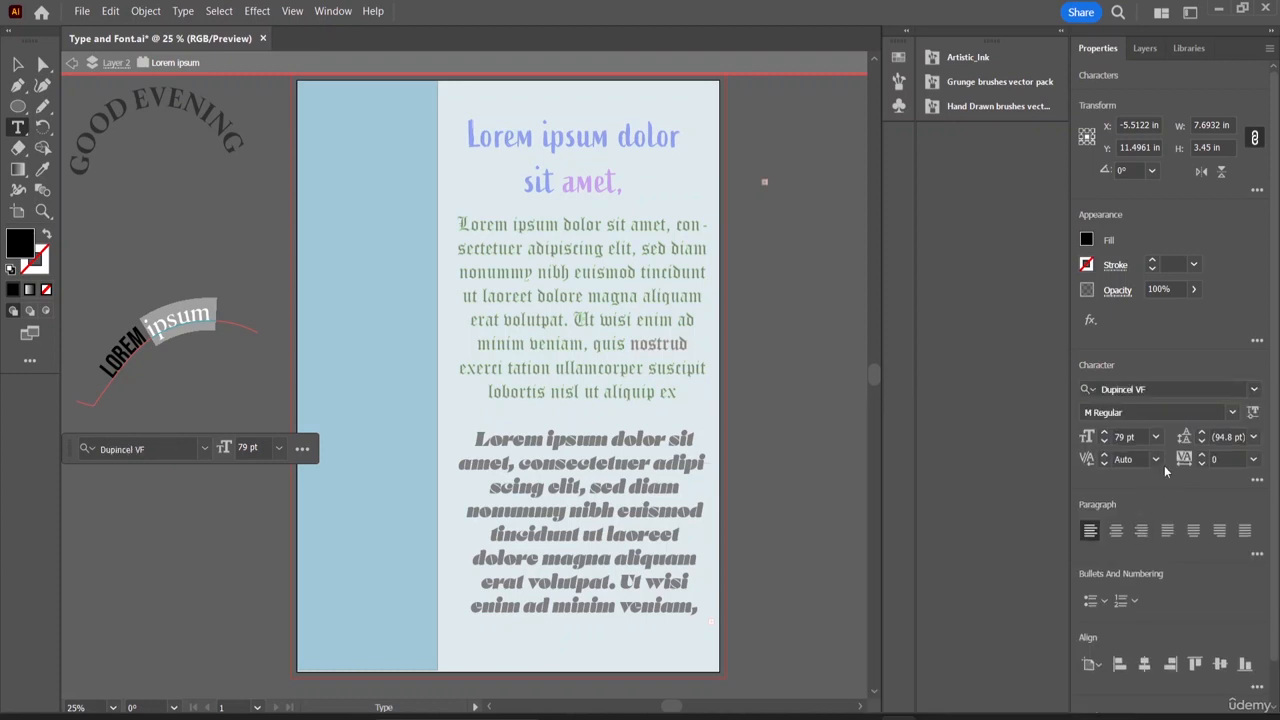
{"action": "scroll", "coordinate": [1150, 560], "scroll_direction": "down", "scroll_amount": 3}
{"action": "scroll", "coordinate": [1123, 338], "scroll_direction": "up", "scroll_amount": 3}
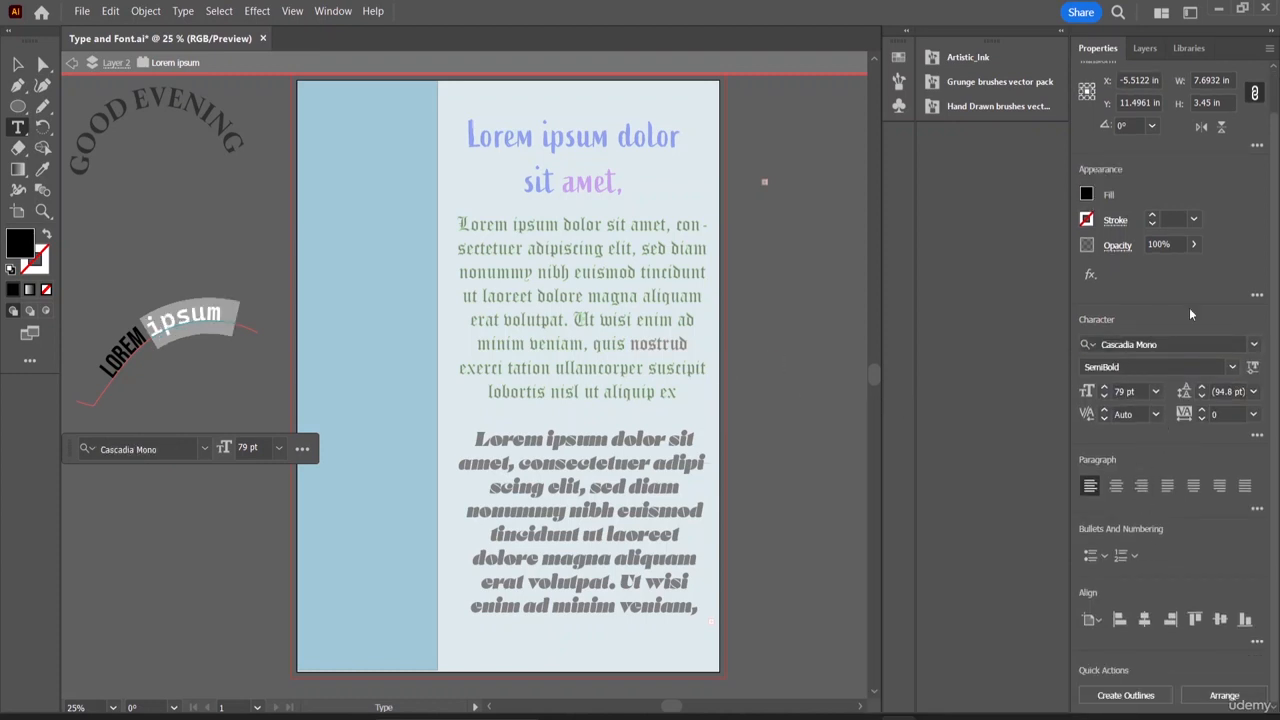
- Try a dark green fill (006D00) on the word ipsum in the curved text
{"action": "left_click", "coordinate": [1086, 194]}
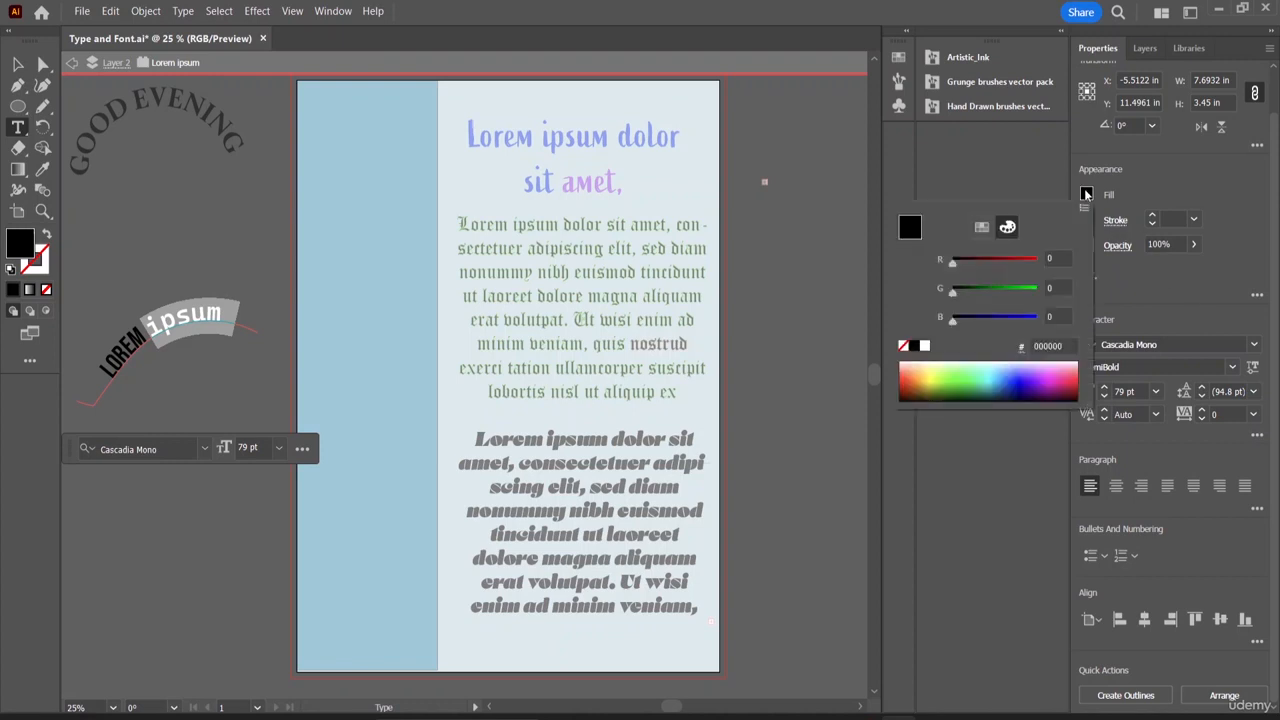
{"action": "left_click", "coordinate": [990, 288]}
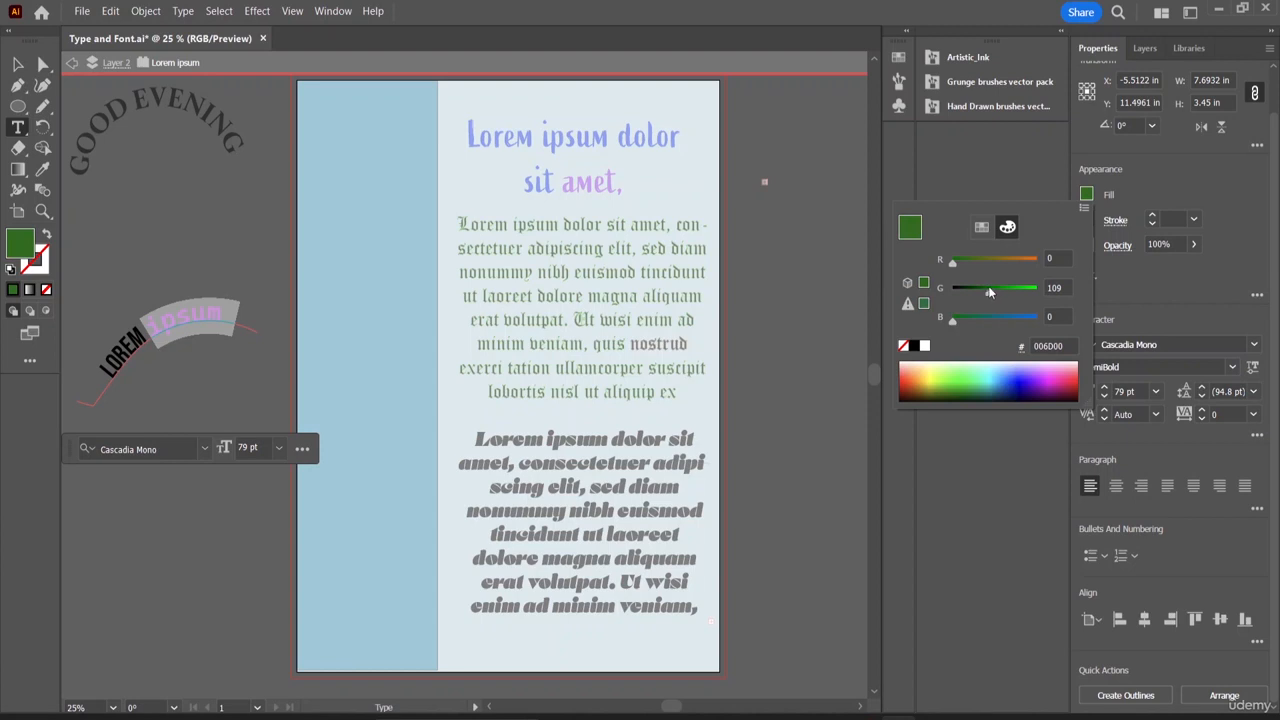
{"action": "left_click", "coordinate": [204, 280]}
{"action": "left_click", "coordinate": [205, 280]}
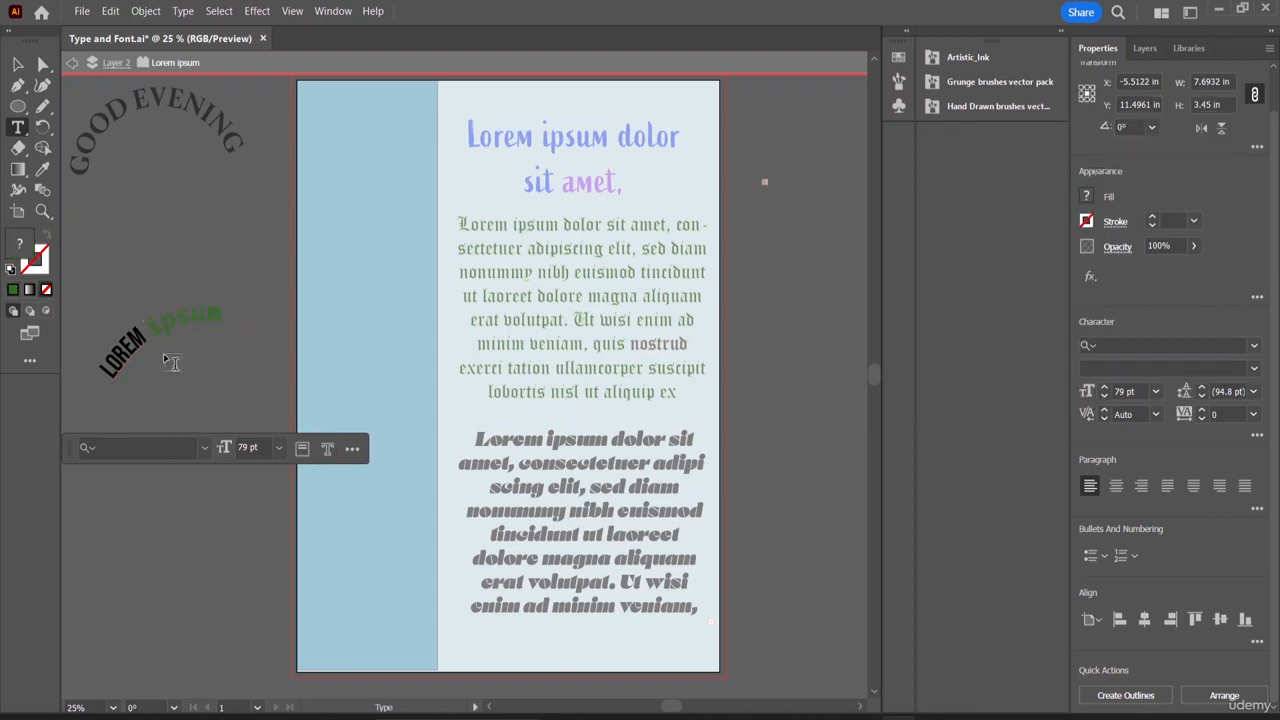
- Set the fill of the word ipsum in the curved text to yellow (E9C400) and finish editing the text
{"action": "left_click_drag", "start_coordinate": [222, 312], "coordinate": [149, 323]}
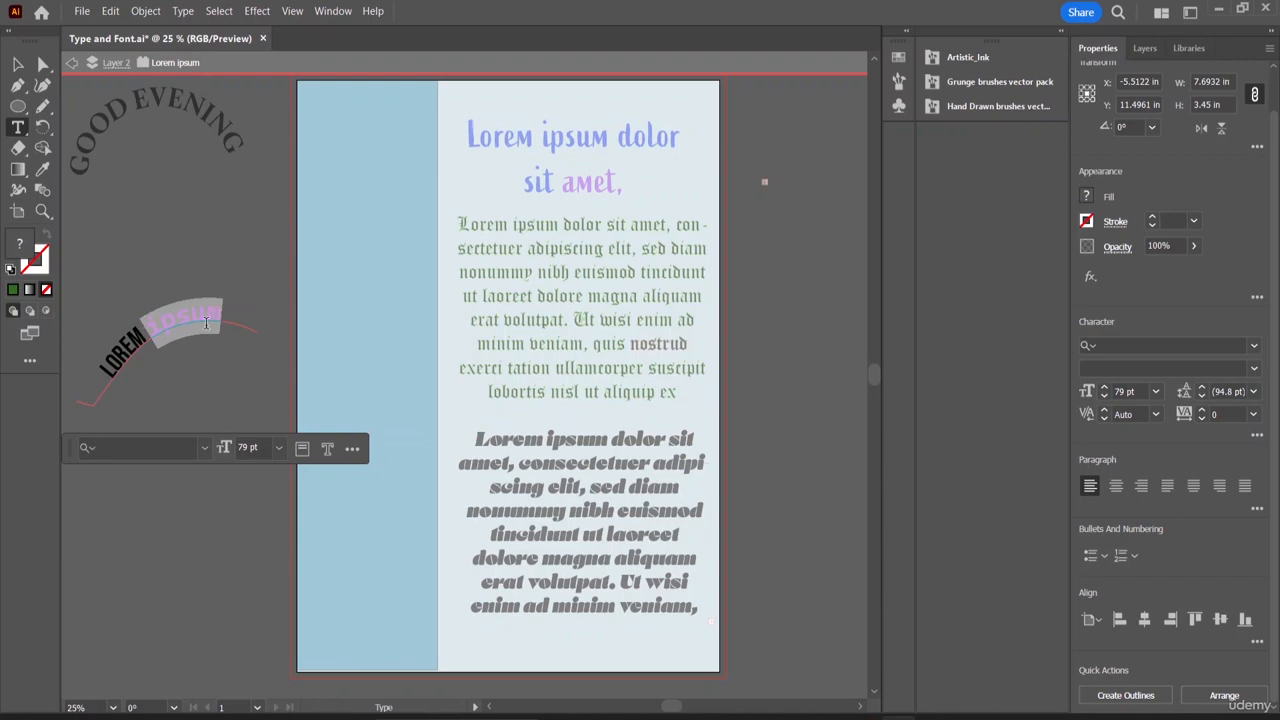
{"action": "left_click", "coordinate": [1087, 197]}
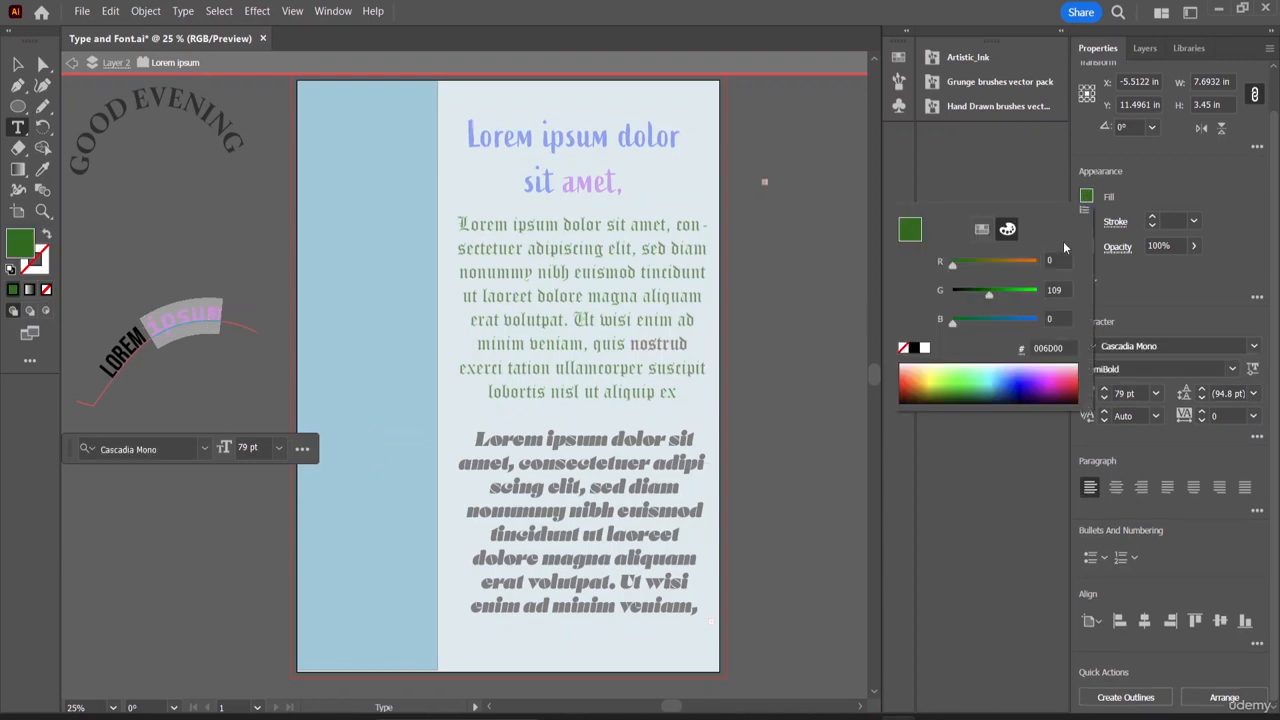
{"action": "left_click", "coordinate": [930, 376]}
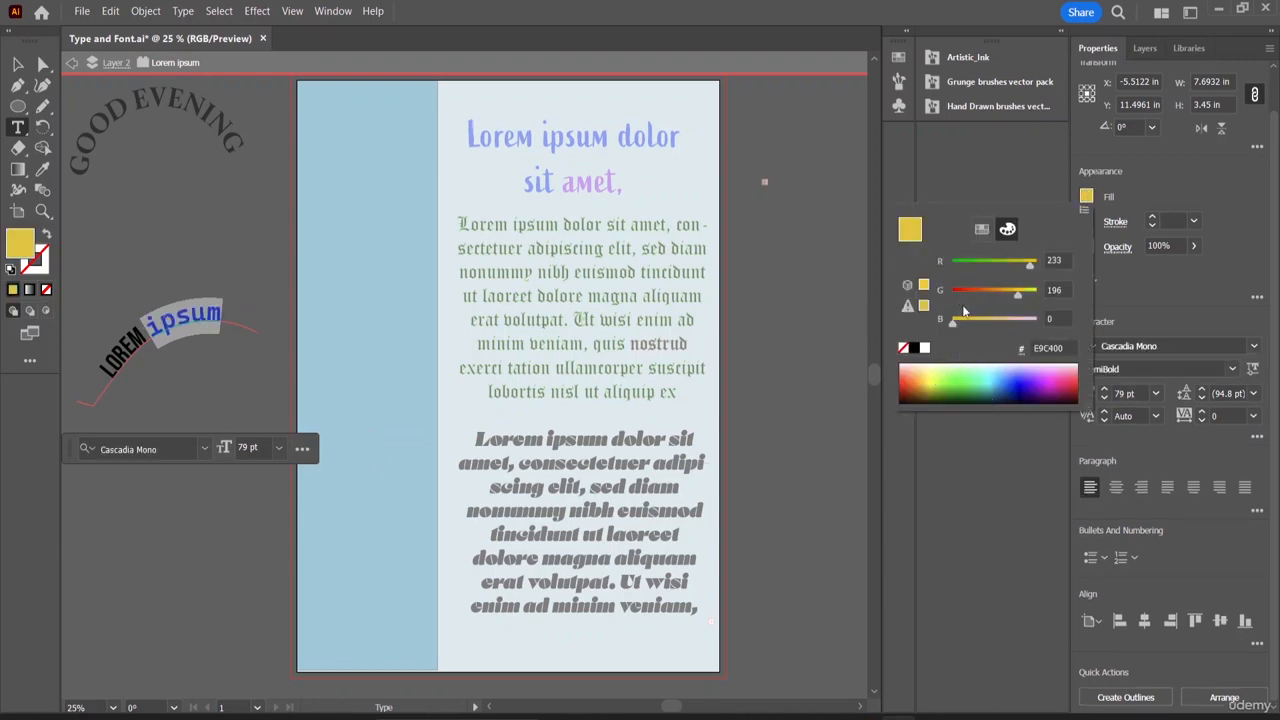
{"action": "left_click", "coordinate": [820, 190]}
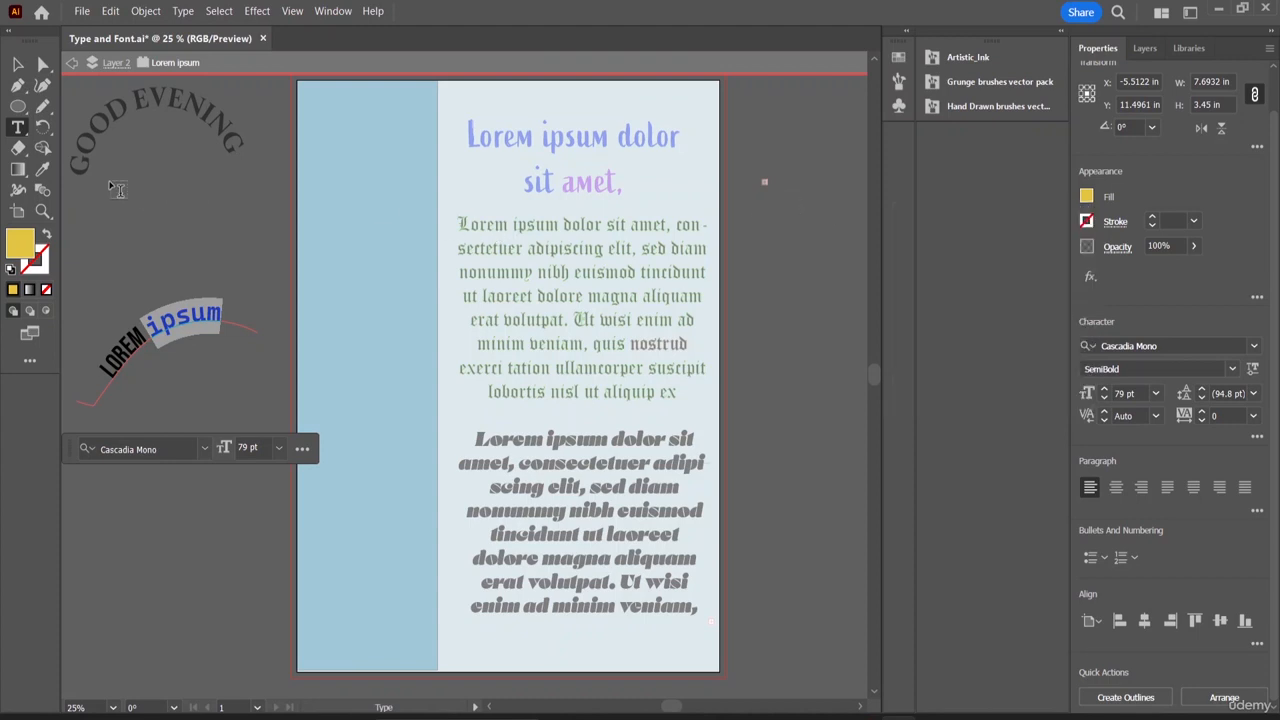
{"action": "left_click", "coordinate": [17, 64]}
{"action": "left_click", "coordinate": [166, 268]}
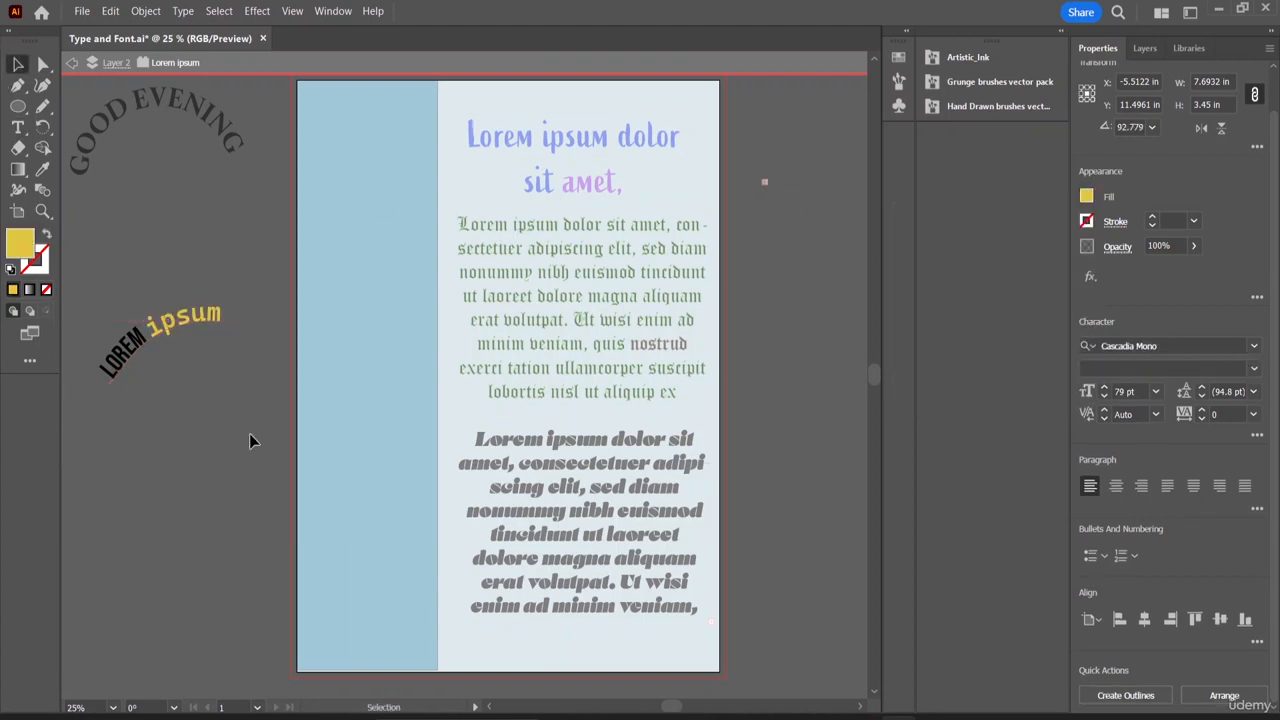
- Move the curved Lorem ipsum text farther down below GOOD EVENING, and leave isolation mode with GOOD EVENING selected
{"action": "left_click_drag", "start_coordinate": [176, 323], "coordinate": [186, 466]}
{"action": "left_click", "coordinate": [157, 101]}
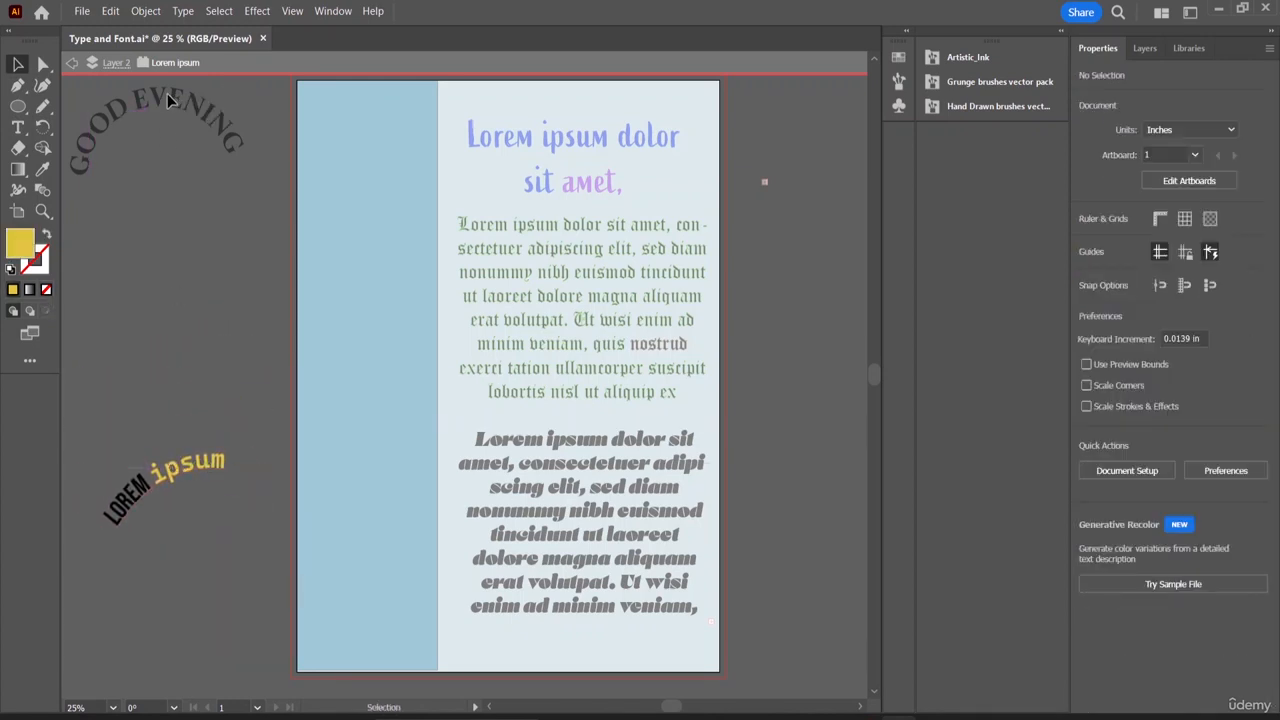
{"action": "left_click", "coordinate": [167, 93]}
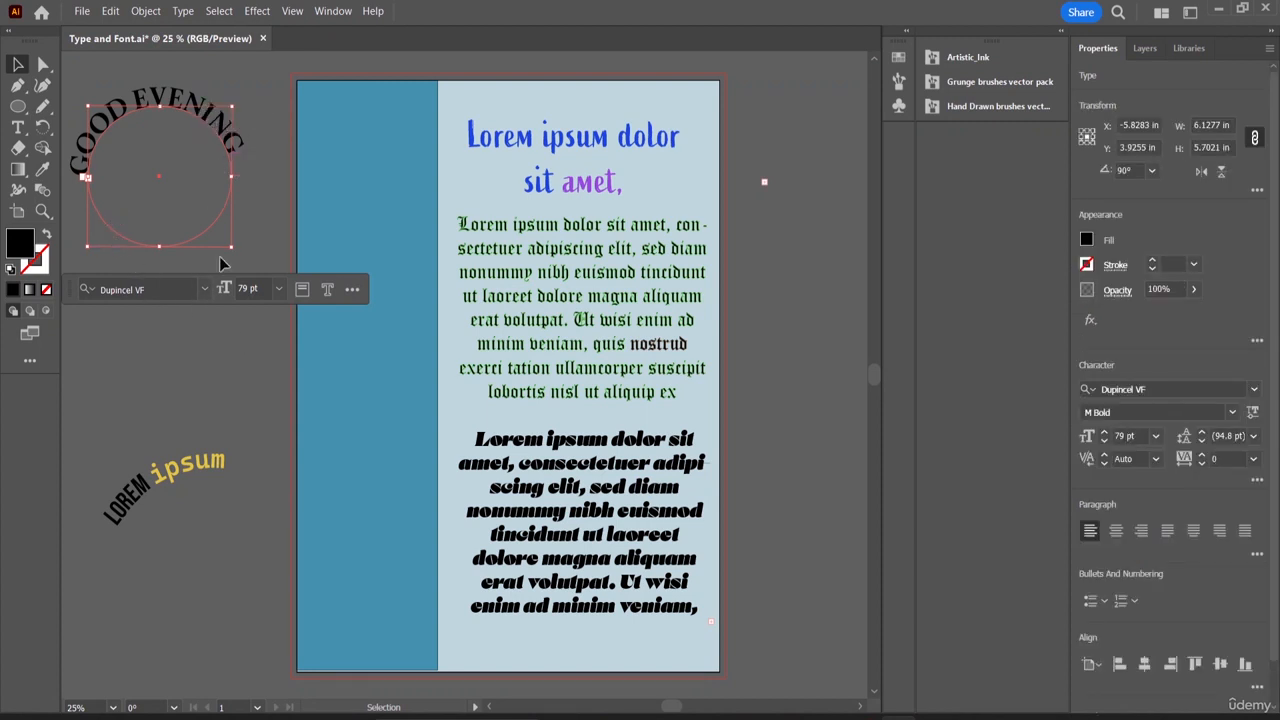
- Draw an ellipse about 5.6 by 5.9 in between GOOD EVENING and the curved Lorem ipsum, and fill it with white
{"action": "scroll", "coordinate": [186, 200], "scroll_direction": "down", "scroll_amount": 1}
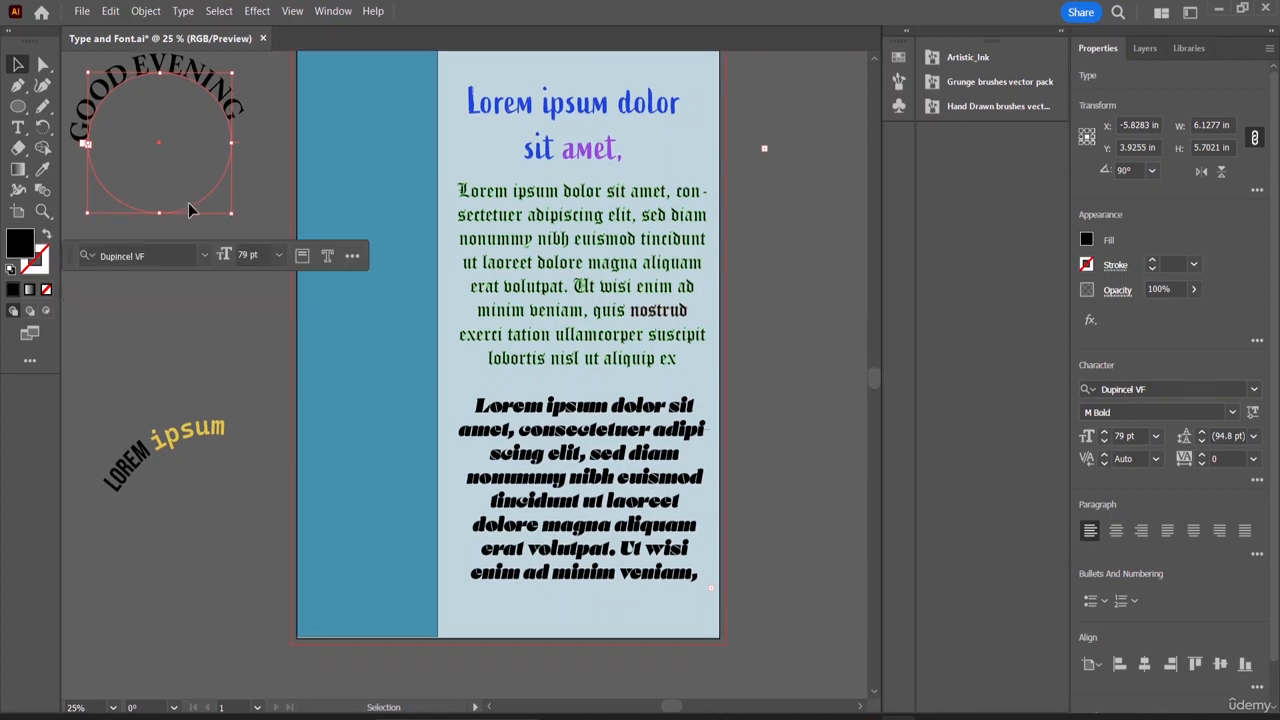
{"action": "left_click", "coordinate": [18, 106]}
{"action": "left_click_drag", "start_coordinate": [88, 284], "coordinate": [220, 428]}
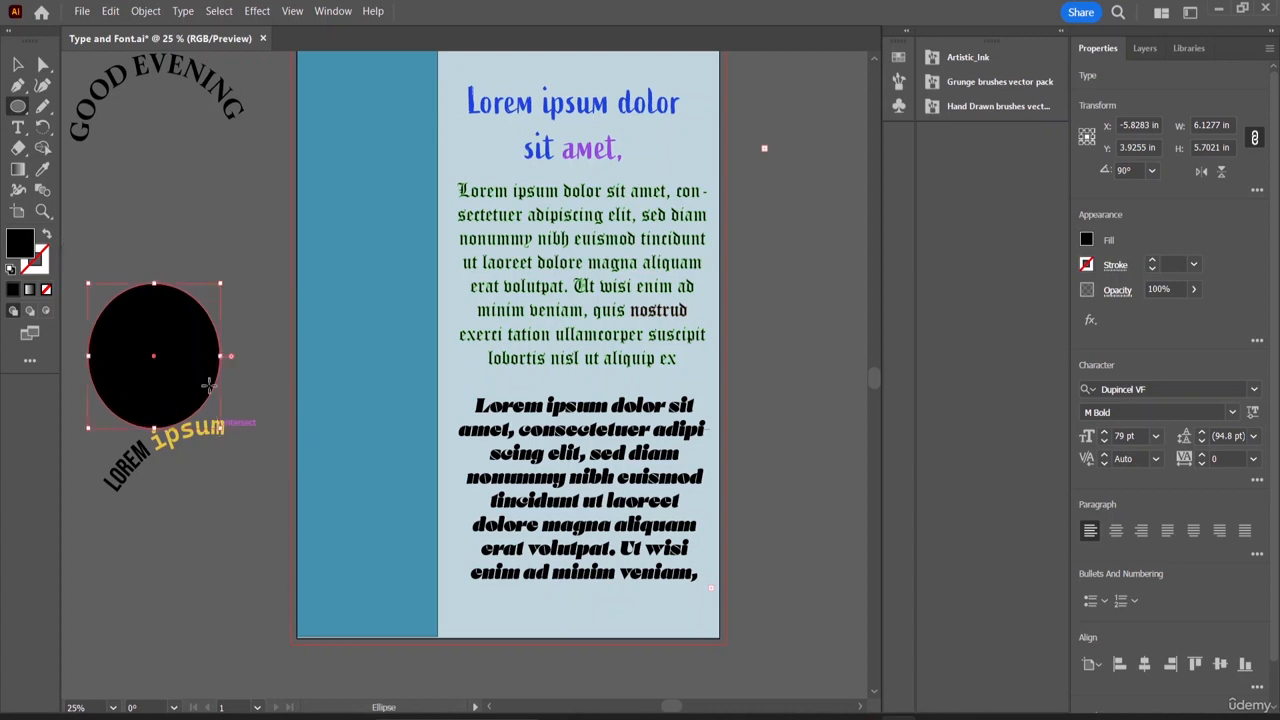
{"action": "left_click", "coordinate": [20, 65]}
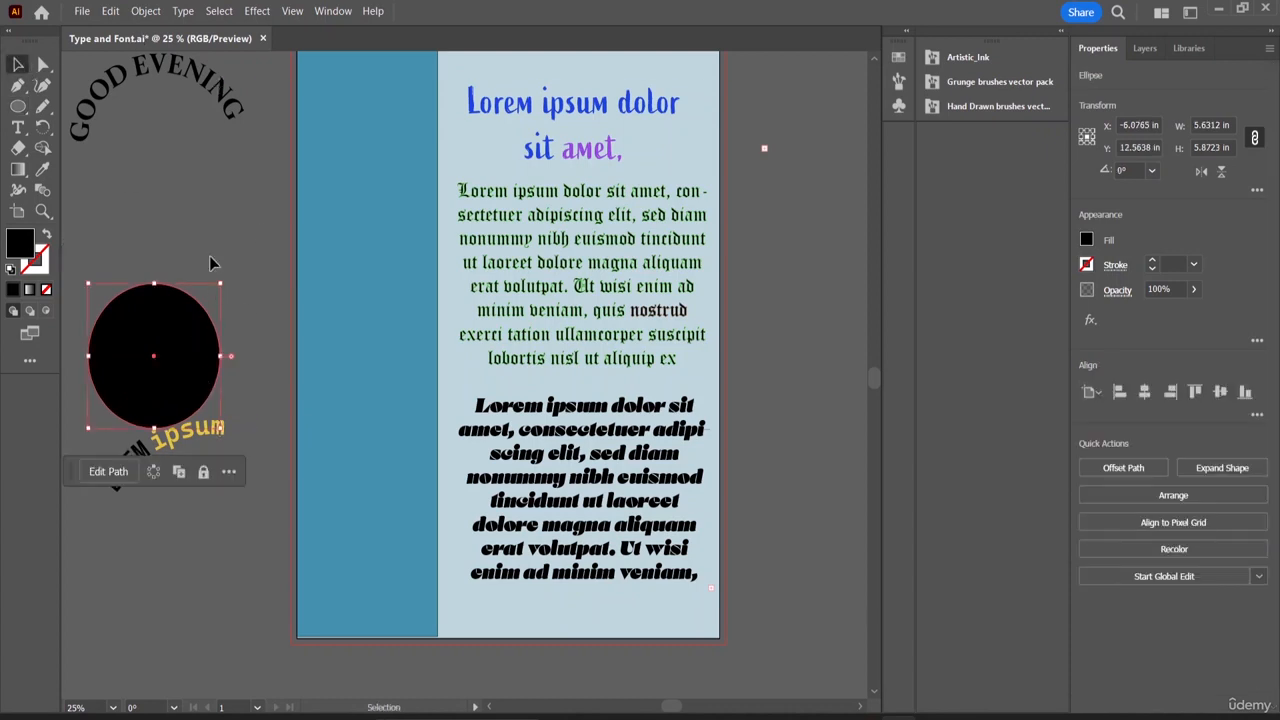
{"action": "left_click", "coordinate": [1087, 240]}
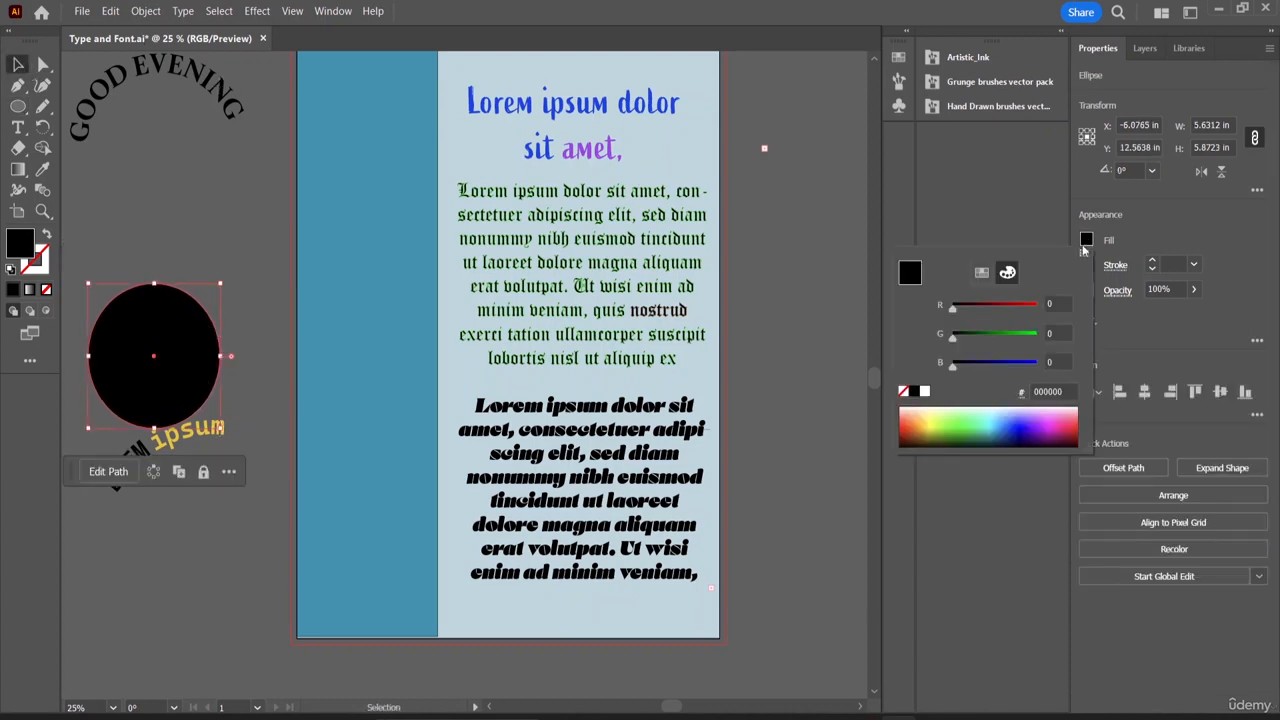
{"action": "left_click", "coordinate": [925, 392]}
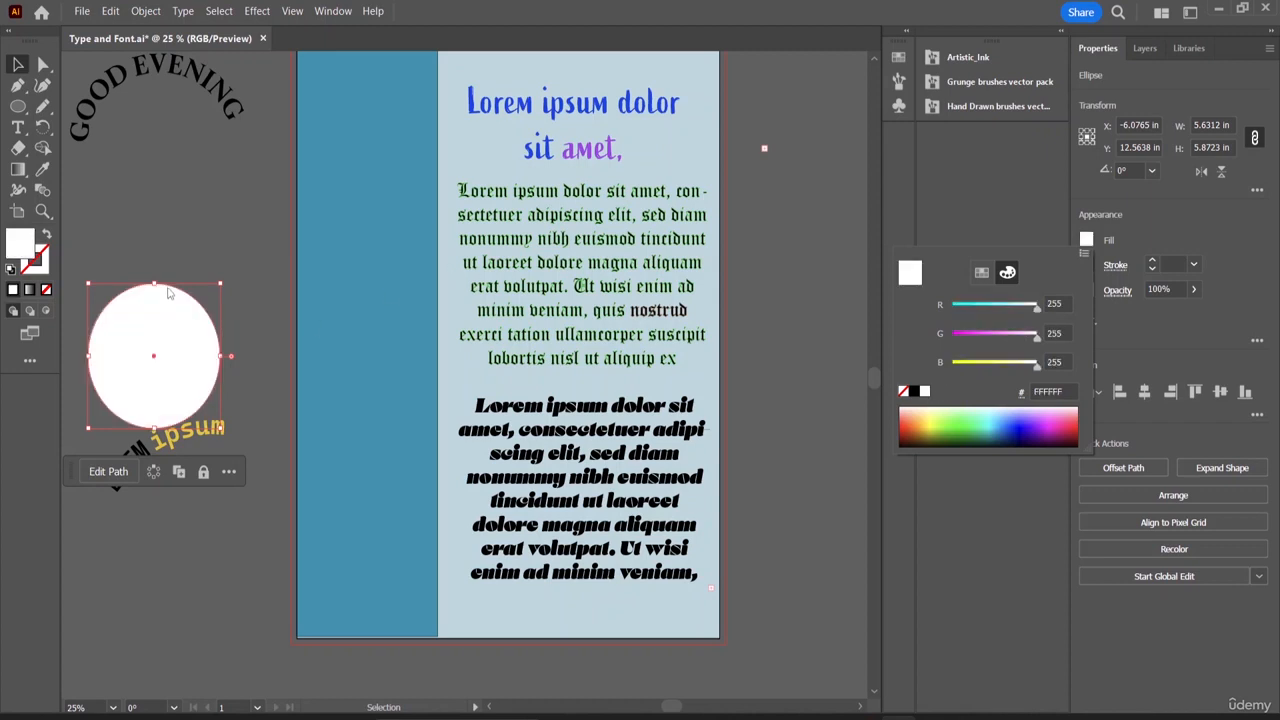
- Place the ellipse just beneath GOOD EVENING, stretched to about 6 in high, and set its fill to none
{"action": "left_click", "coordinate": [175, 276]}
{"action": "left_click_drag", "start_coordinate": [156, 285], "coordinate": [207, 146]}
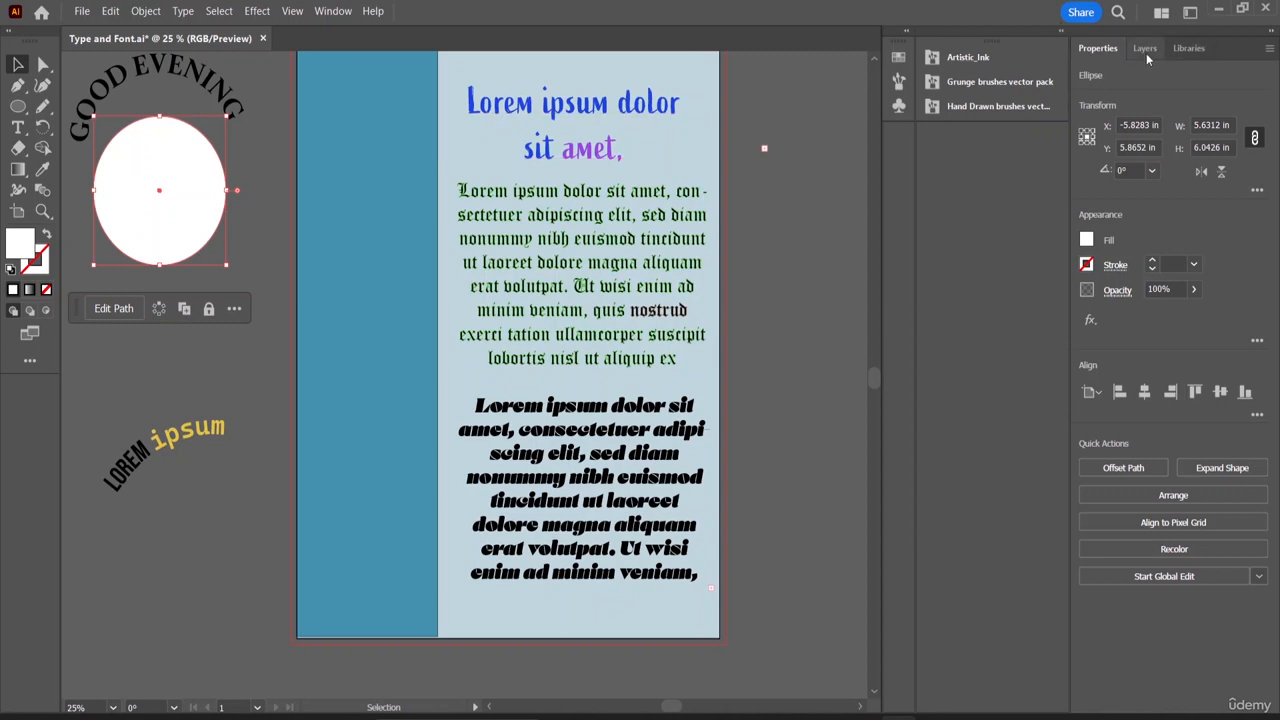
{"action": "left_click", "coordinate": [1087, 243]}
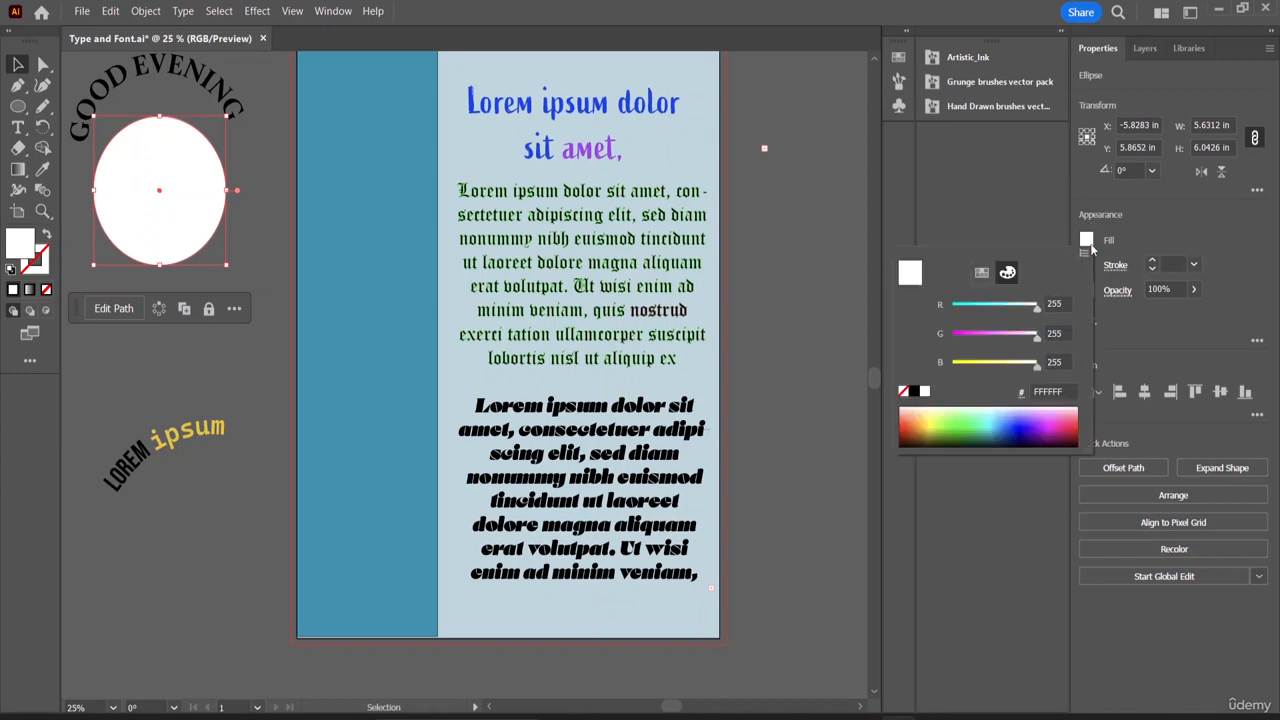
{"action": "left_click", "coordinate": [904, 391]}
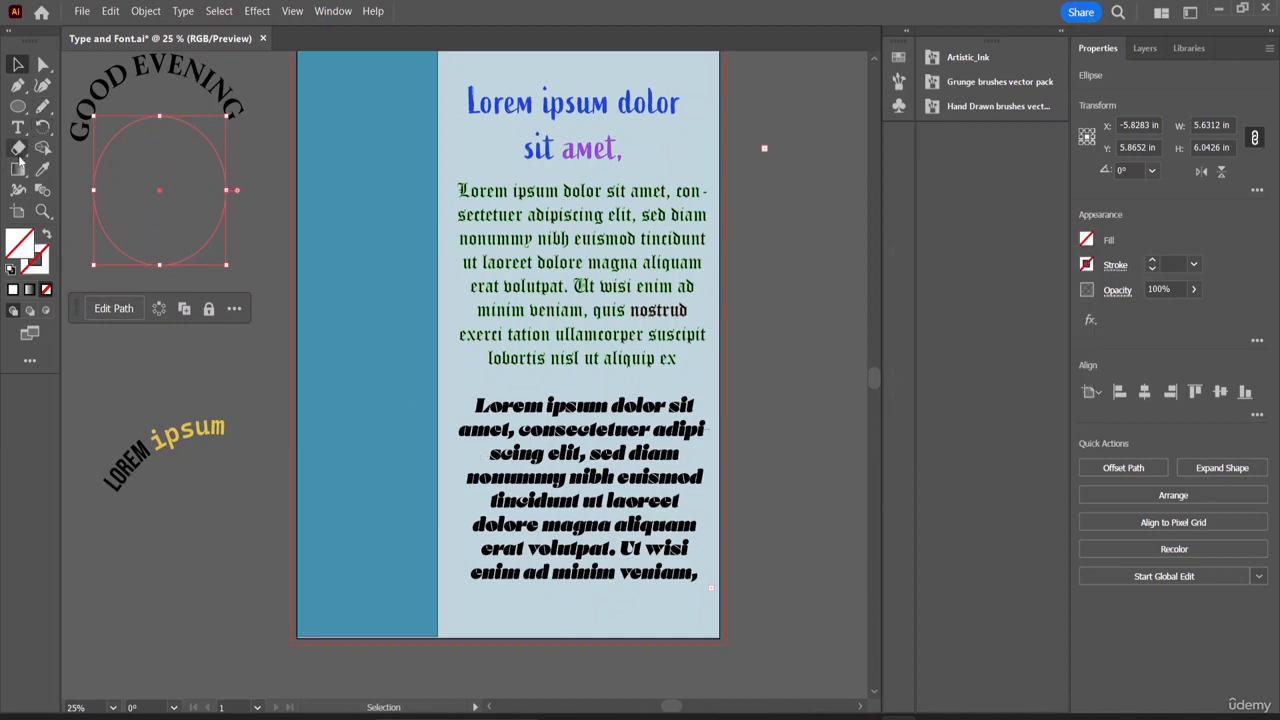
- Add the text EVERYONE along the empty ellipse beneath GOOD EVENING with the Type on a Path tool, and finish editing it
{"action": "left_click", "coordinate": [22, 127]}
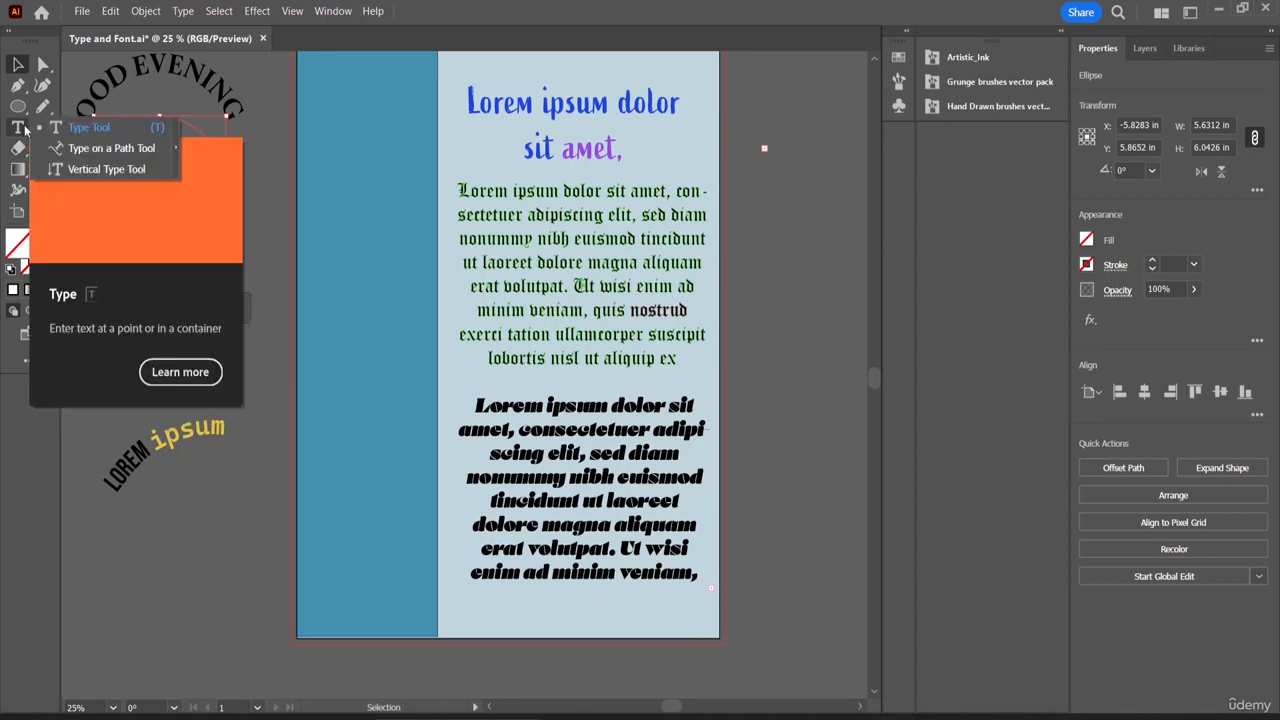
{"action": "left_click", "coordinate": [105, 151]}
{"action": "left_click", "coordinate": [153, 117]}
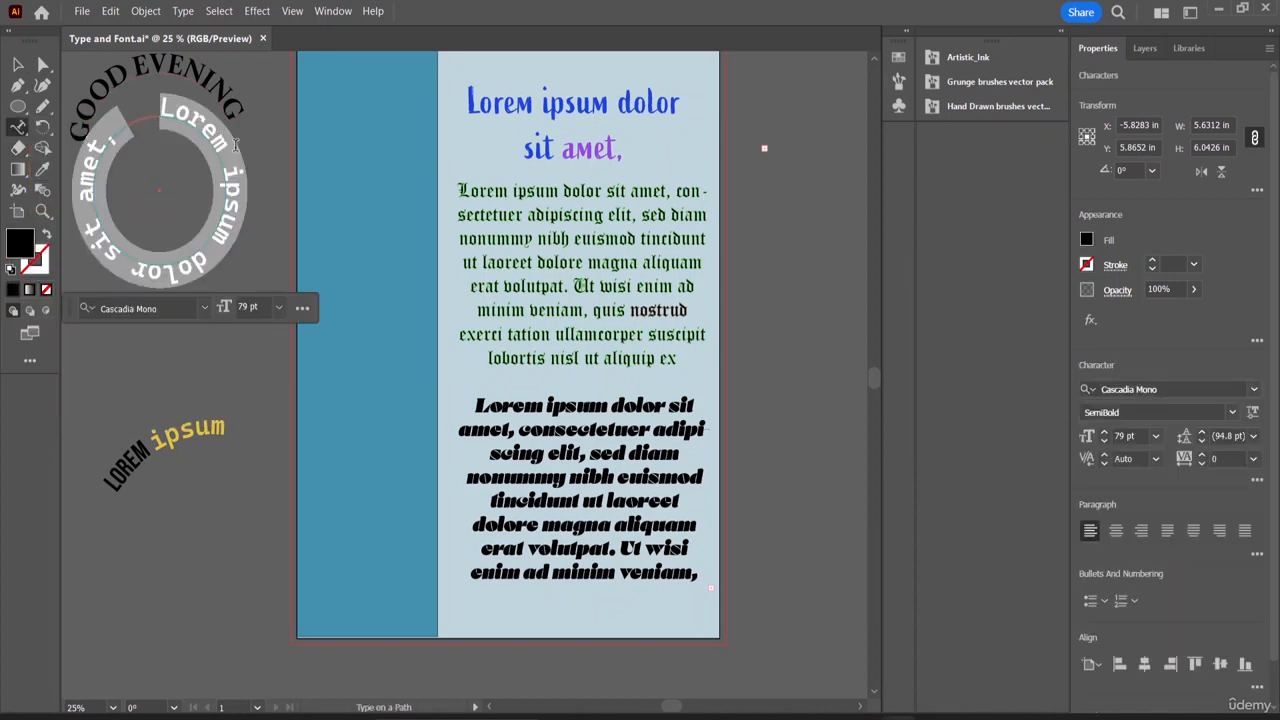
{"action": "type", "text": "E"}
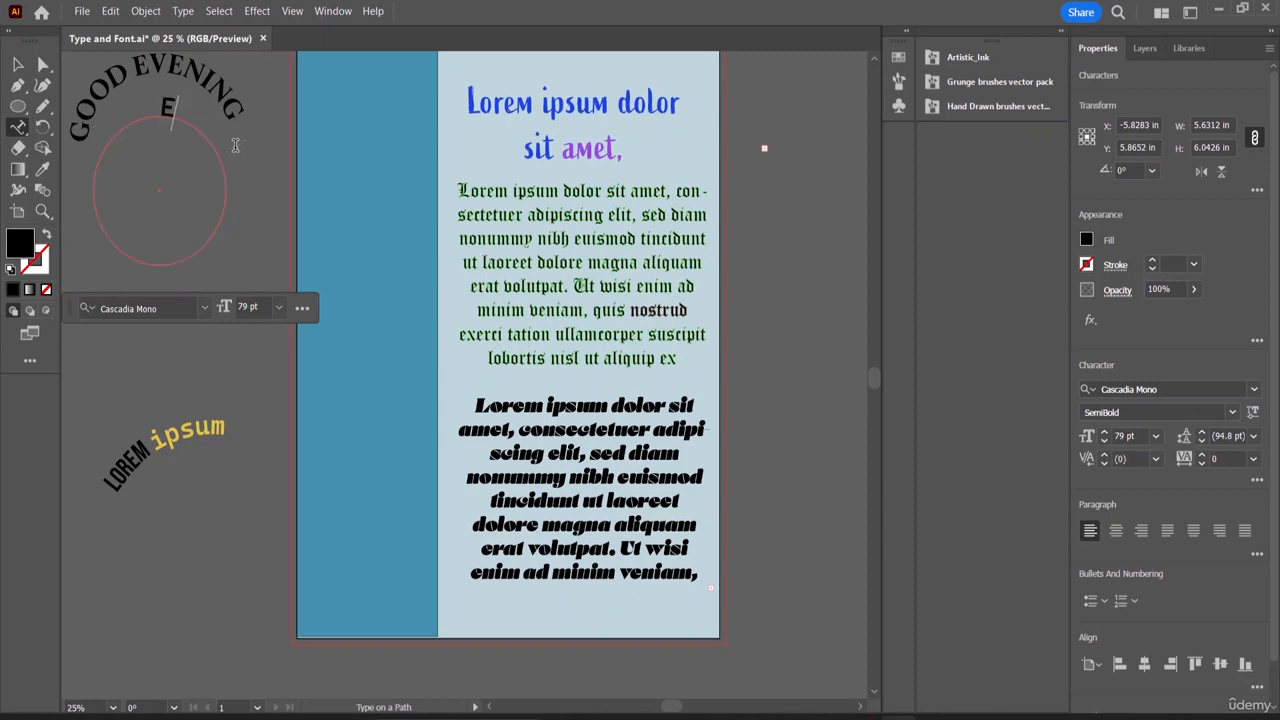
{"action": "type", "text": "VERYONE"}
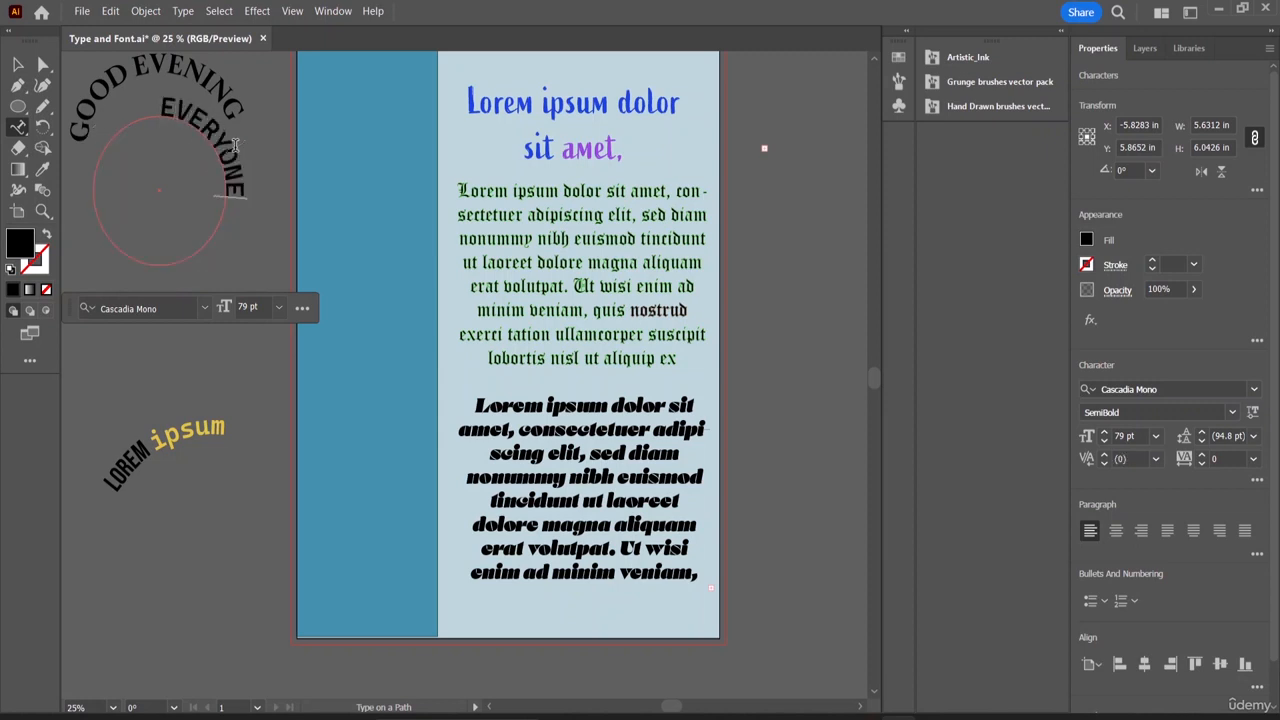
{"action": "key", "text": "Escape"}
{"action": "scroll", "coordinate": [240, 122], "scroll_direction": "up", "scroll_amount": 1}
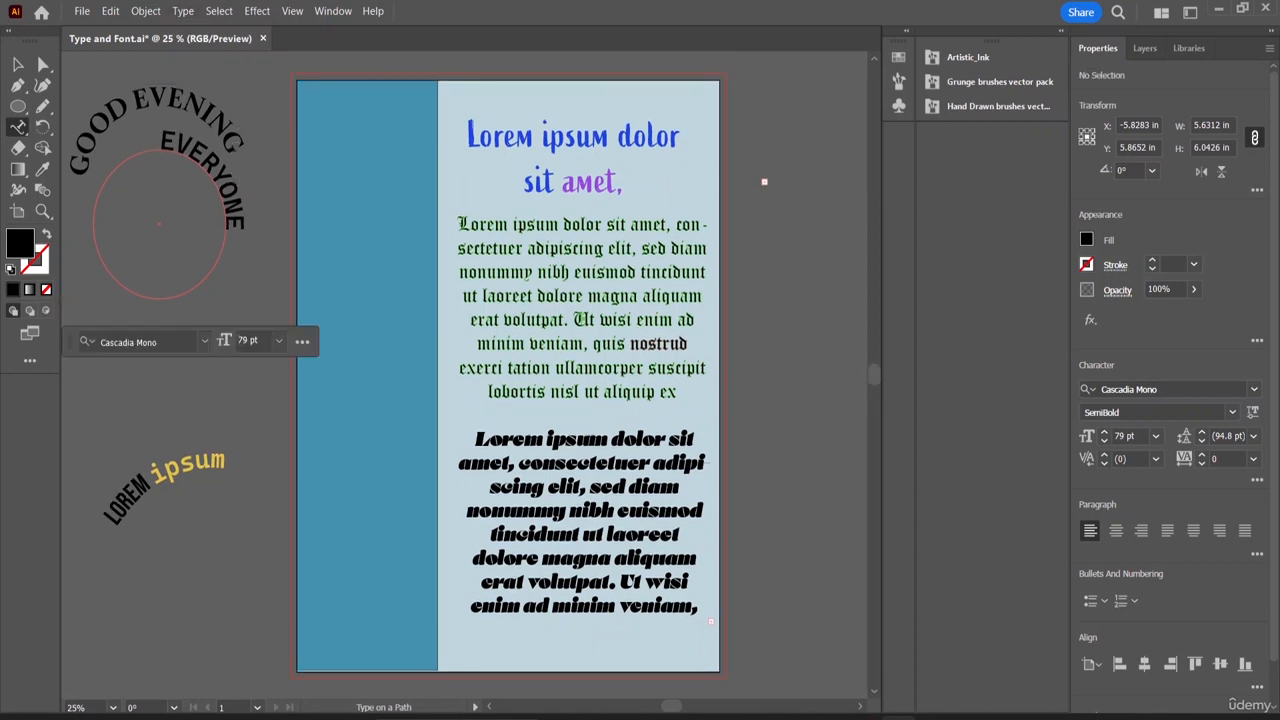
{"action": "left_click_drag", "start_coordinate": [674, 706], "coordinate": [659, 715]}
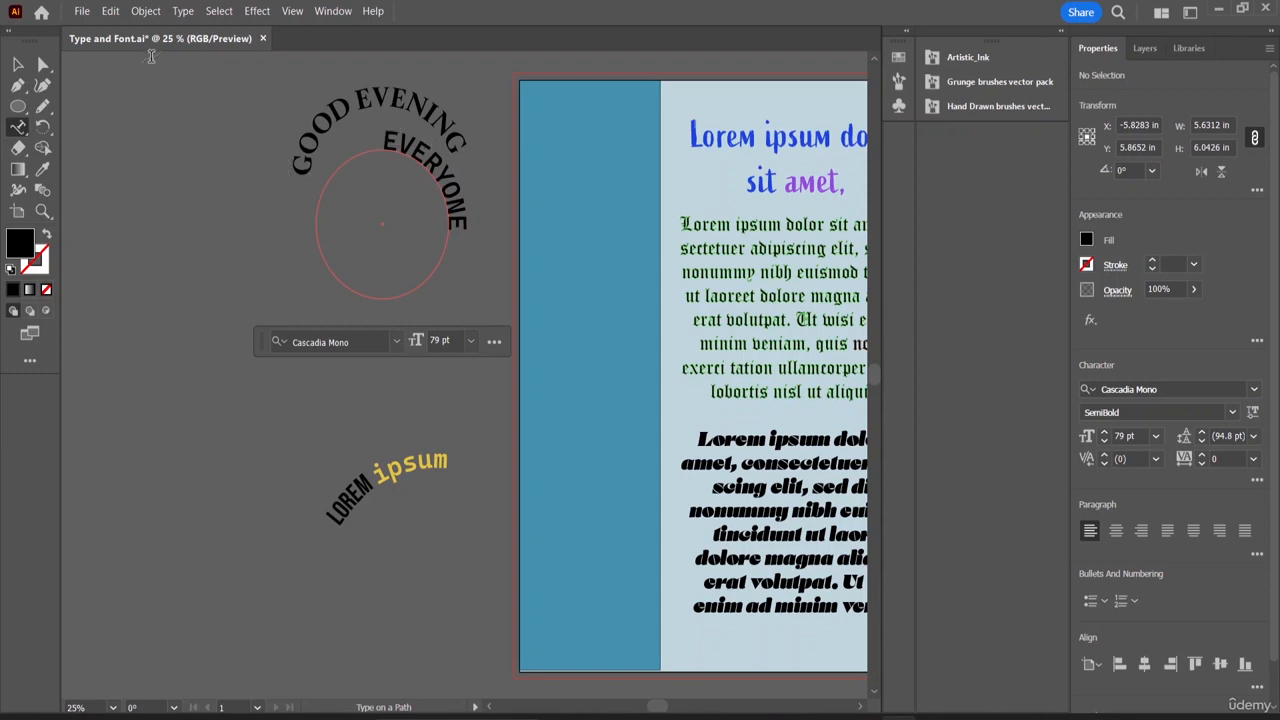
{"action": "left_click", "coordinate": [831, 407]}
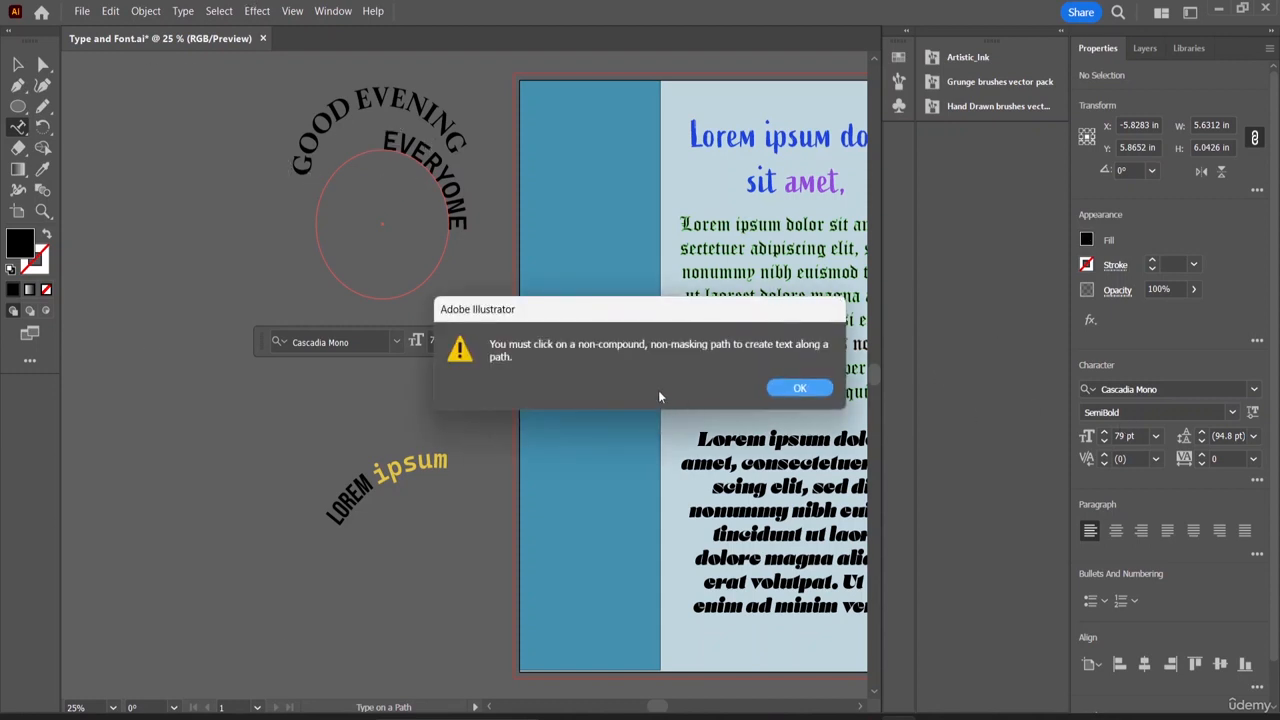
{"action": "left_click", "coordinate": [795, 390]}
{"action": "key", "text": "v"}
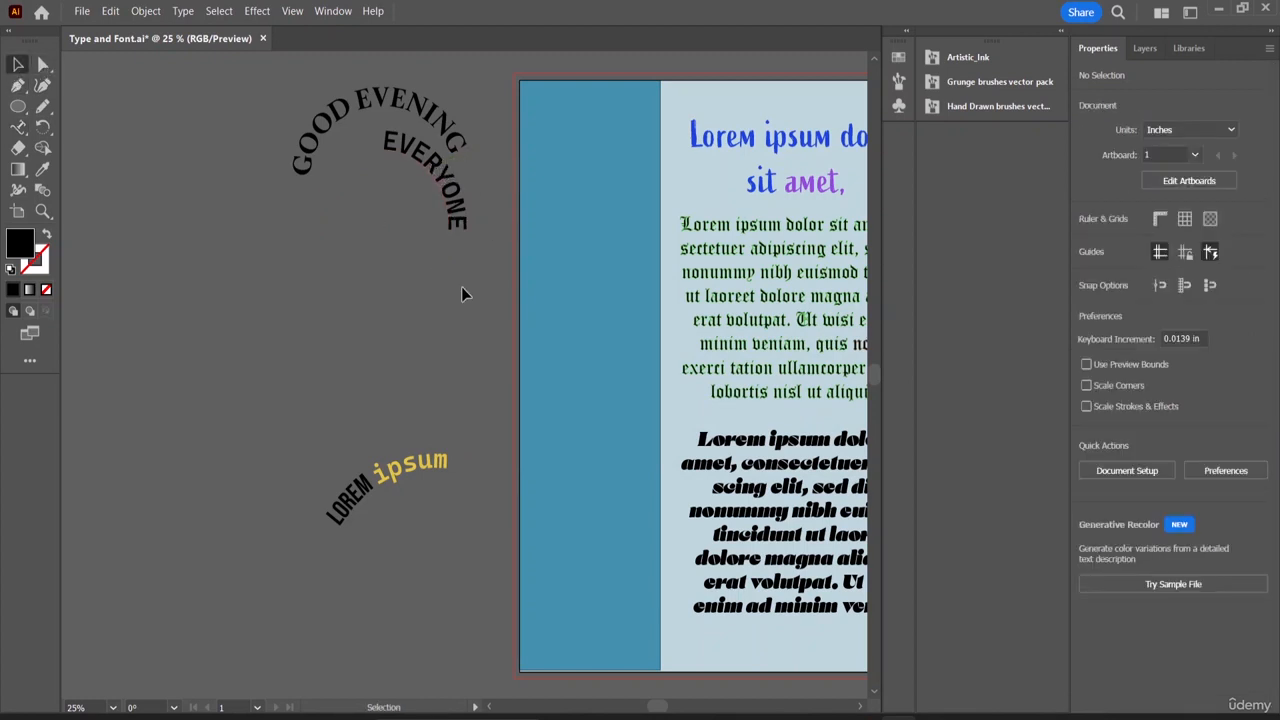
- Rotate the EVERYONE path text to about 225° so the word curves along the underside of the ring
{"action": "left_click", "coordinate": [420, 278]}
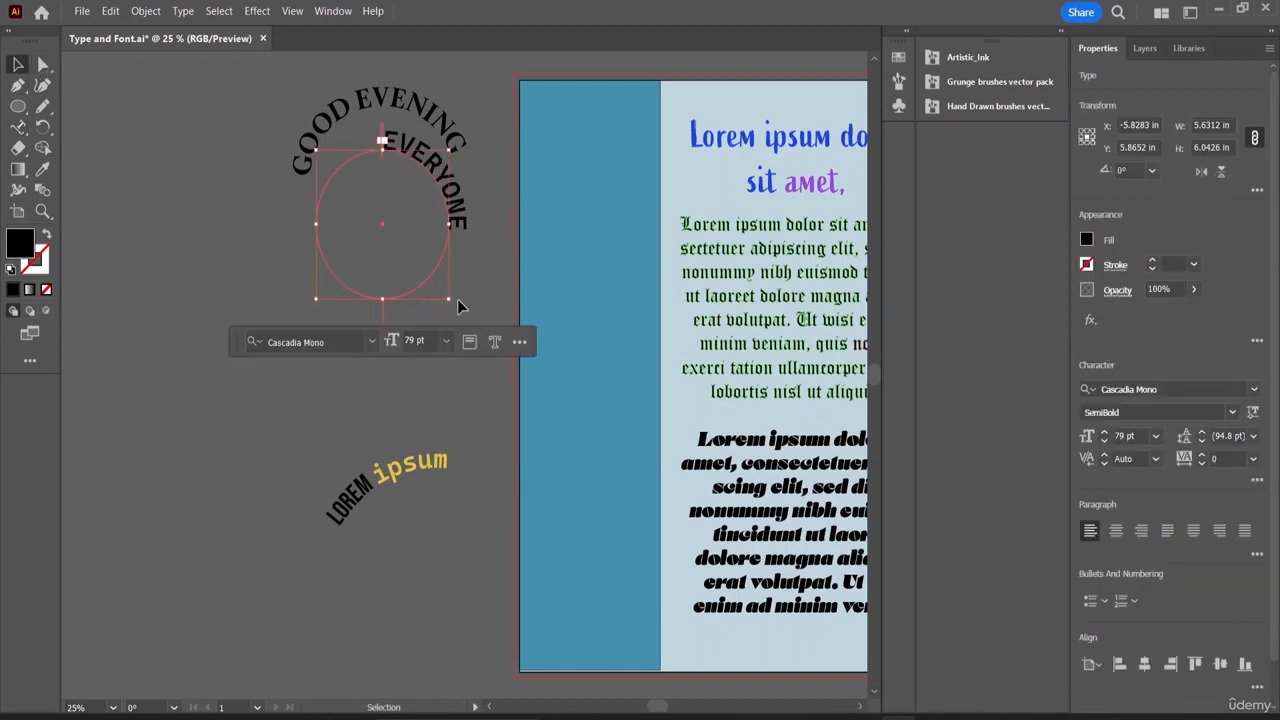
{"action": "left_click_drag", "start_coordinate": [455, 315], "coordinate": [258, 220]}
{"action": "left_click", "coordinate": [281, 98]}
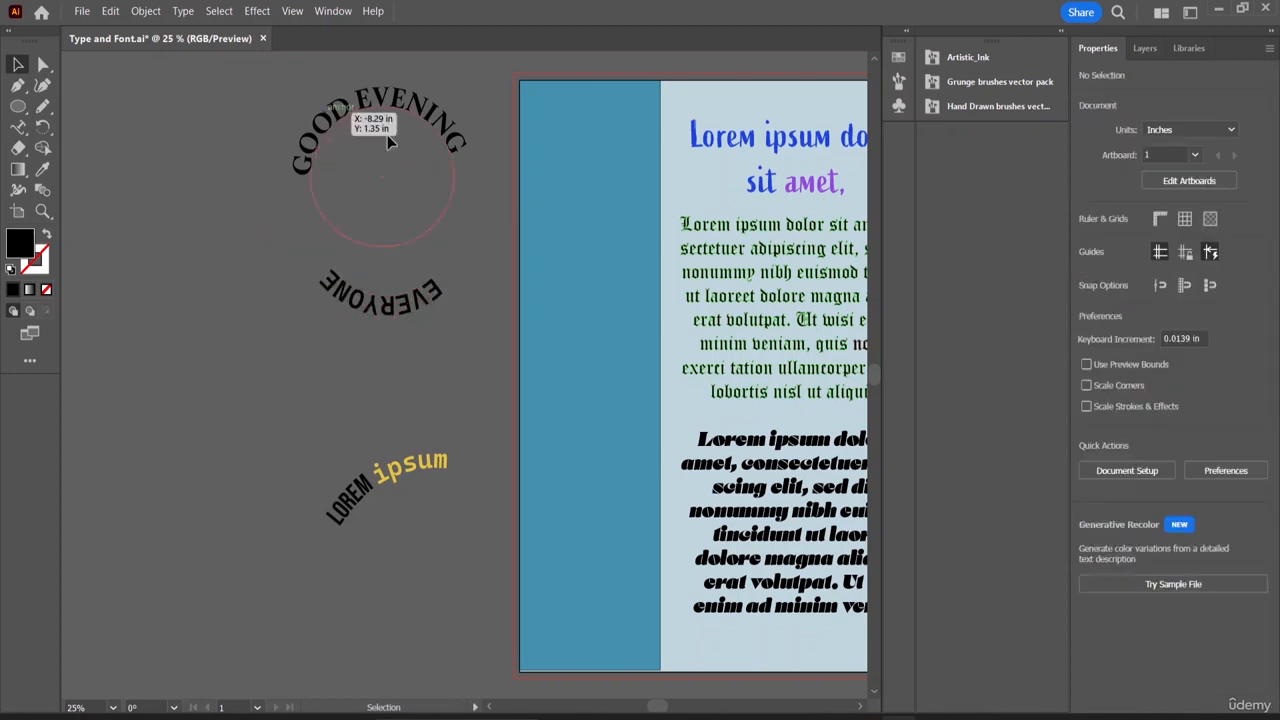
- Move EVERYONE up to about Y 3.6 in so it forms a ring with GOOD EVENING, and deselect it
{"action": "left_click_drag", "start_coordinate": [428, 305], "coordinate": [422, 260]}
{"action": "left_click", "coordinate": [456, 378]}
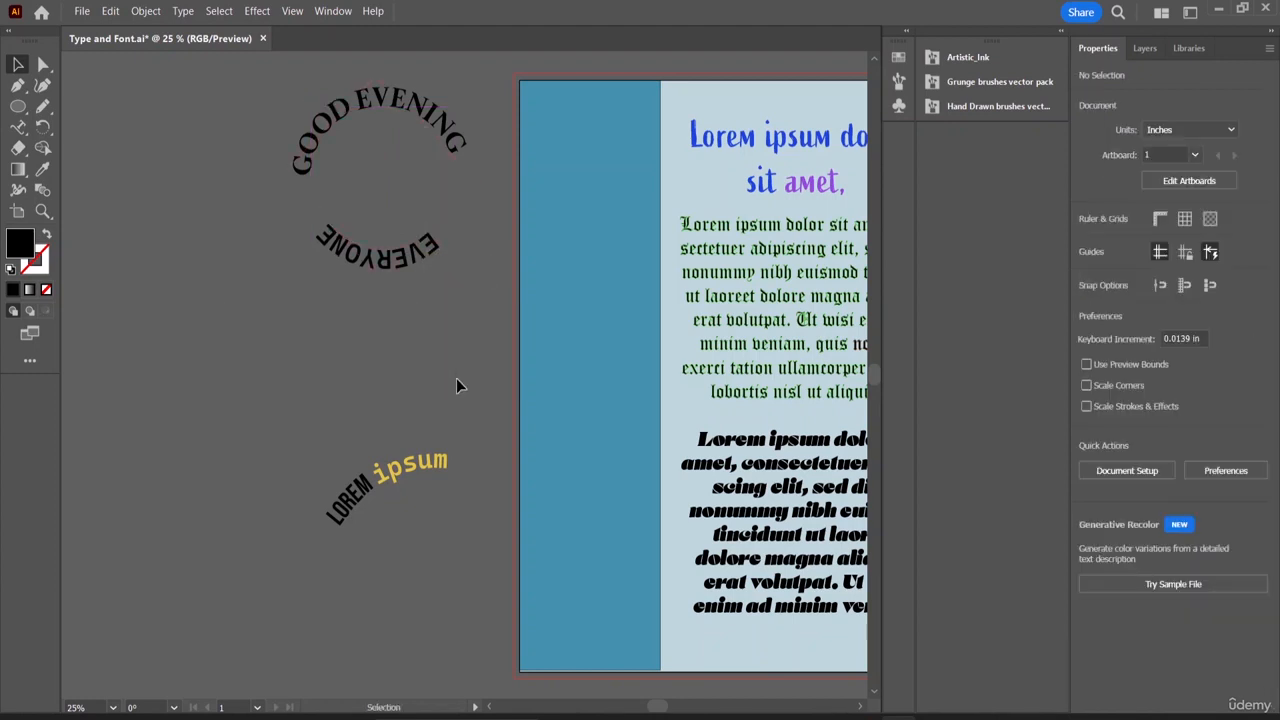
{"action": "left_click", "coordinate": [433, 255]}
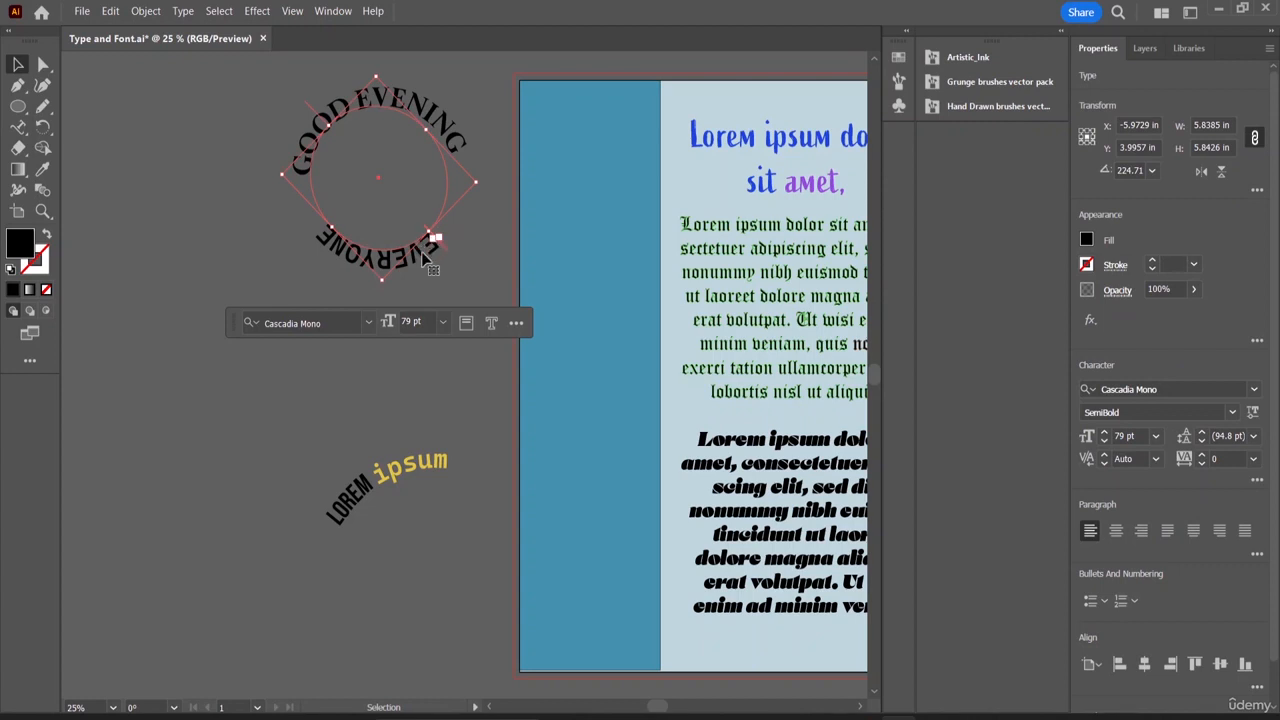
{"action": "mouse_move", "coordinate": [432, 243]}
{"action": "left_mouse_down"}
{"action": "mouse_move", "coordinate": [412, 248]}
{"action": "mouse_move", "coordinate": [425, 252]}
{"action": "left_mouse_up"}
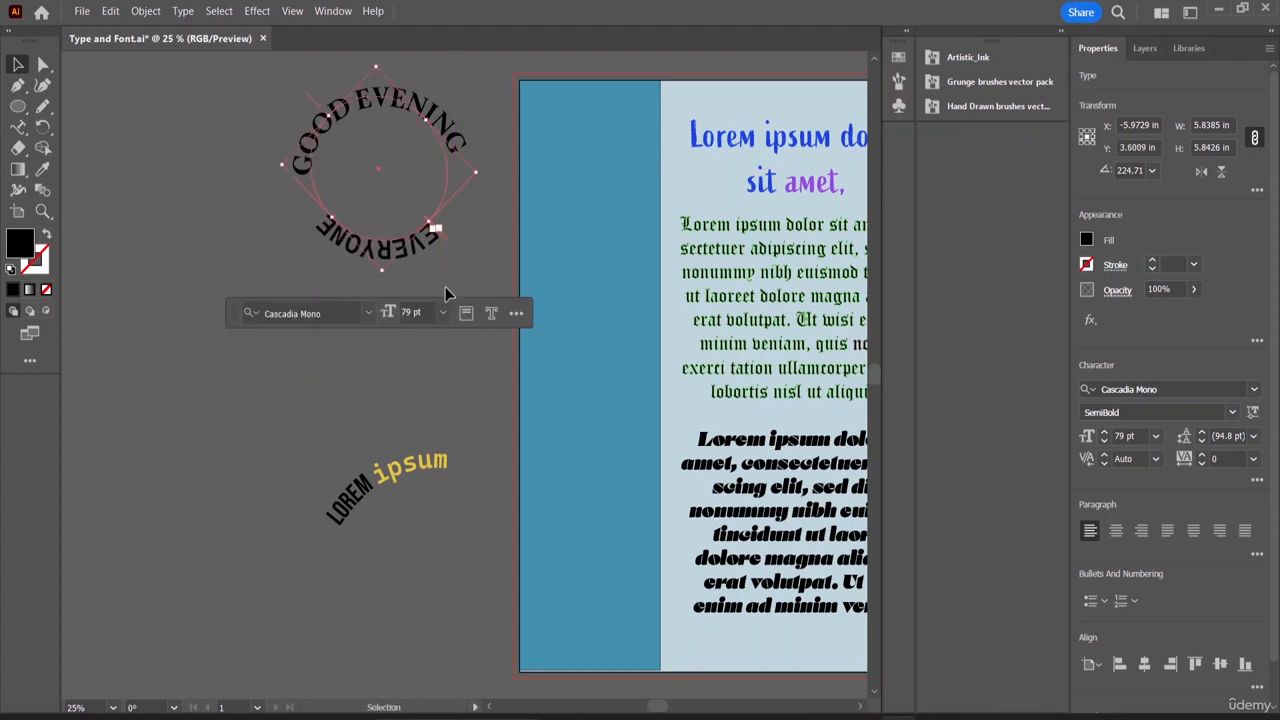
{"action": "left_click", "coordinate": [485, 256]}
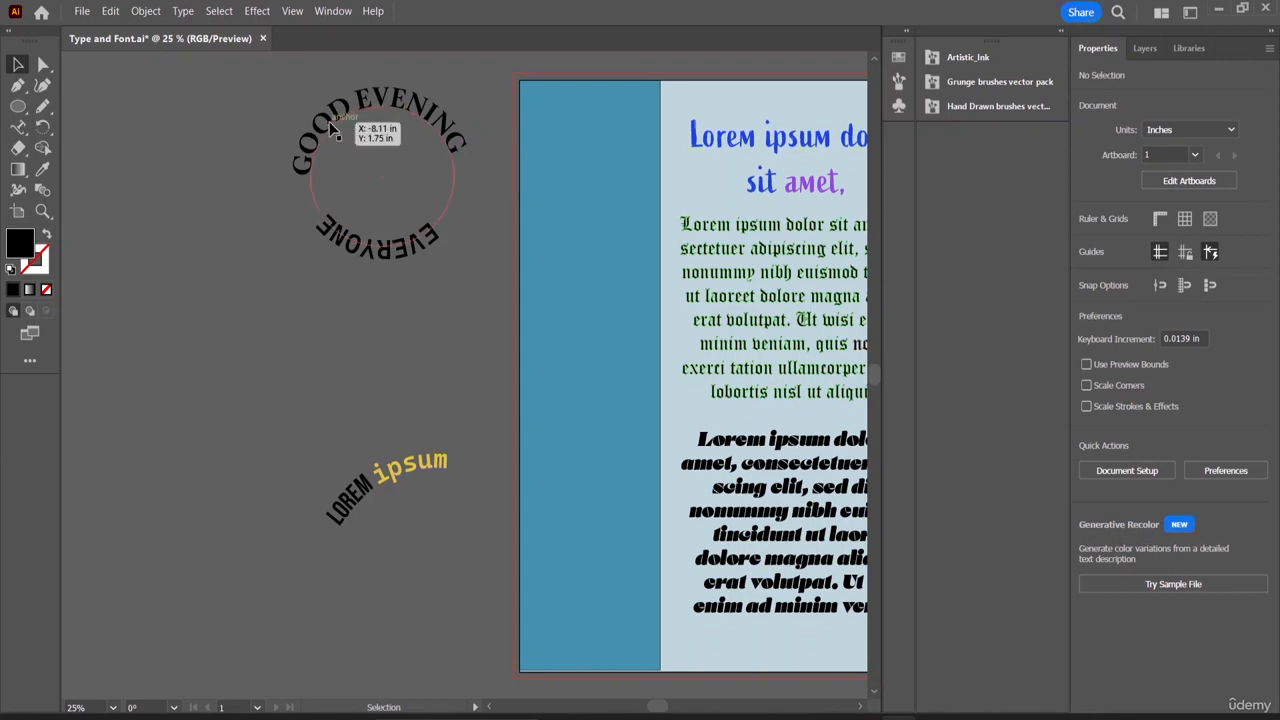
{"action": "left_click", "coordinate": [332, 12]}
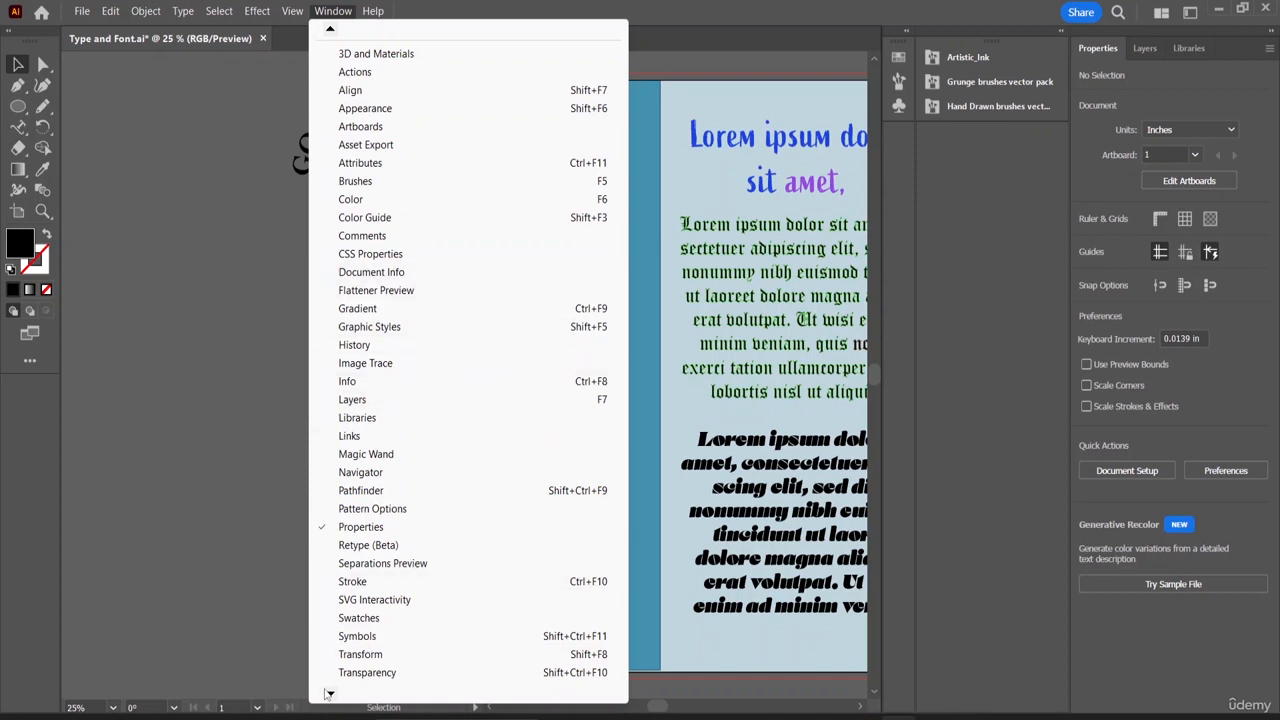
{"action": "mouse_move", "coordinate": [330, 694]}
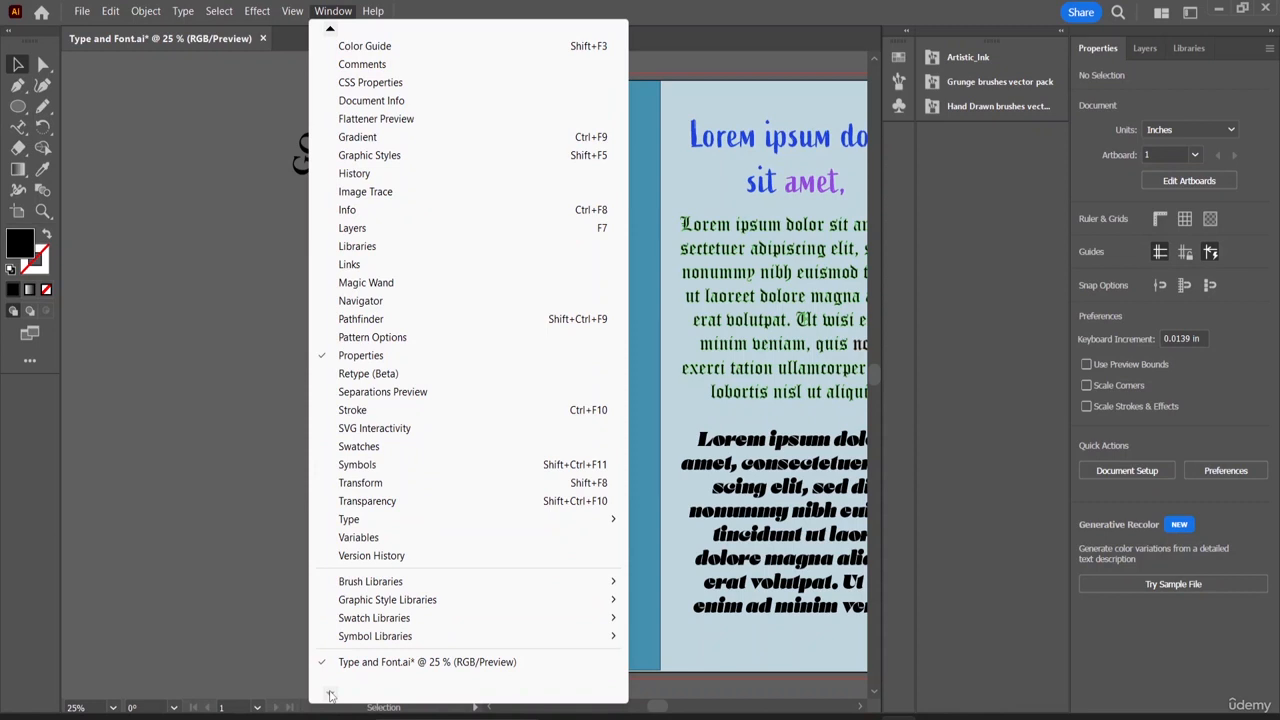
{"action": "mouse_move", "coordinate": [412, 617]}
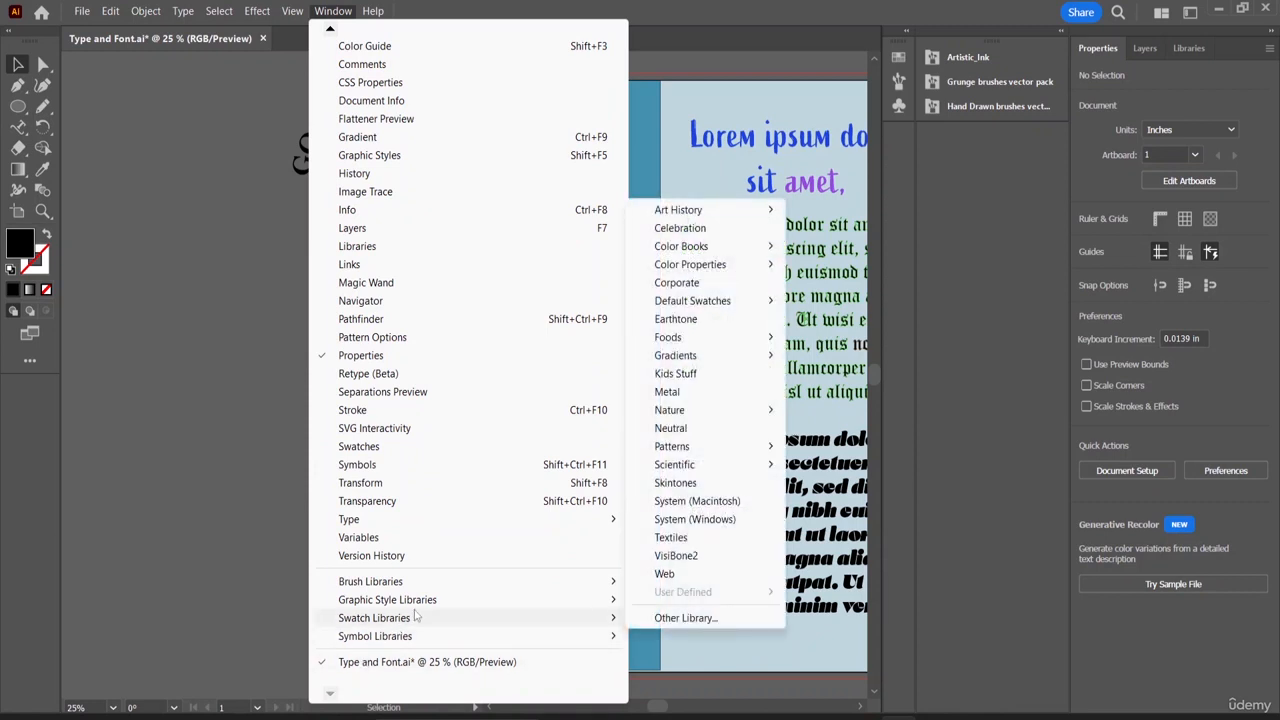
{"action": "left_click", "coordinate": [1210, 252]}
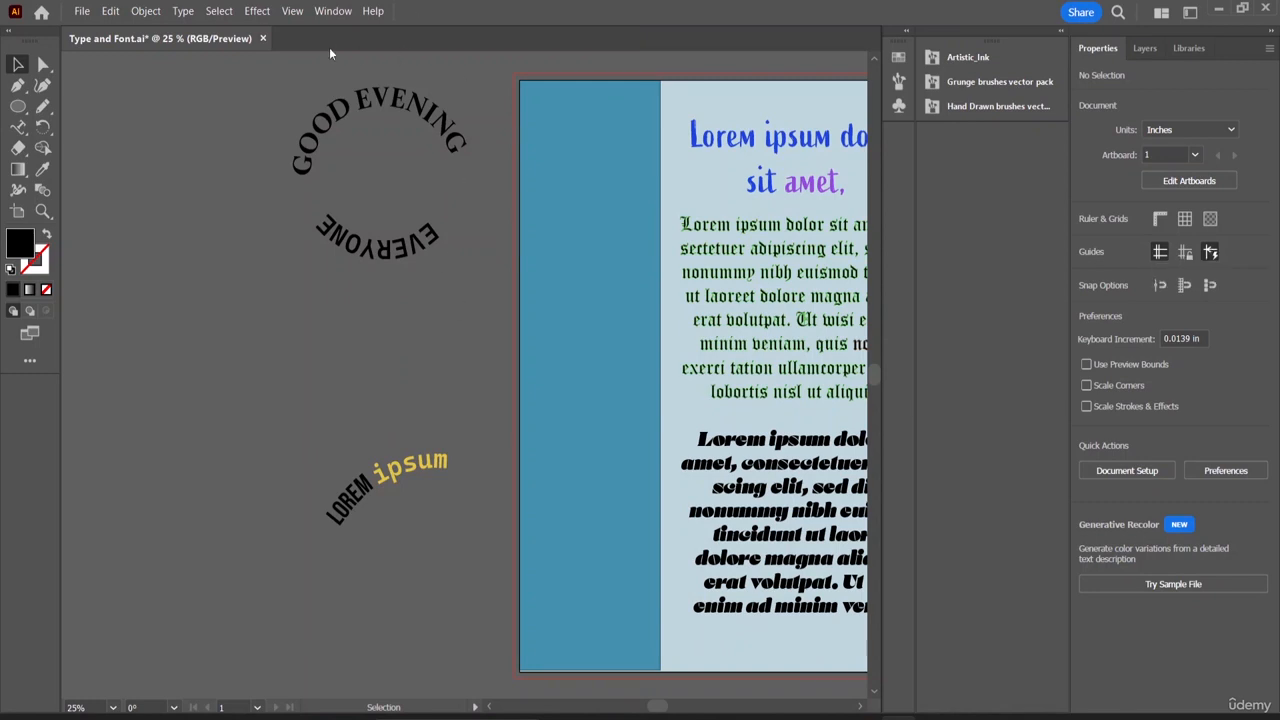
{"action": "left_click", "coordinate": [383, 243]}
{"action": "left_click_drag", "start_coordinate": [258, 104], "coordinate": [465, 316]}
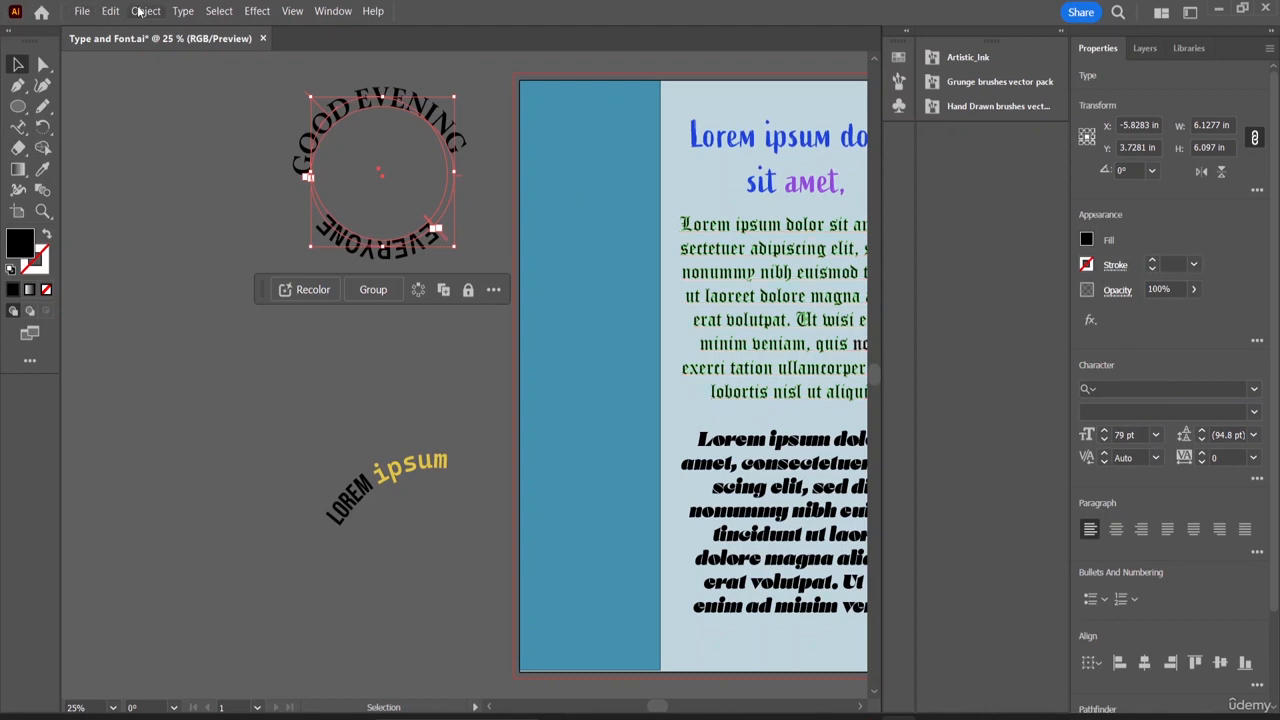
{"action": "left_click", "coordinate": [177, 13]}
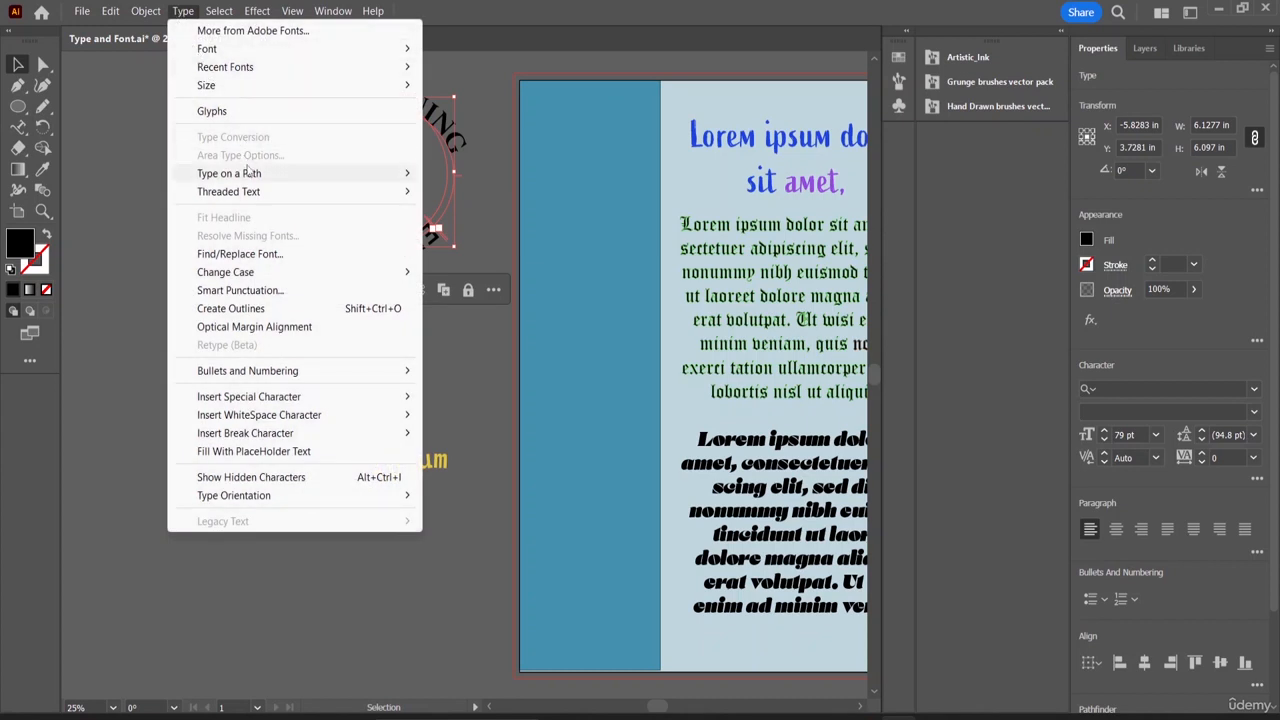
{"action": "mouse_move", "coordinate": [250, 176]}
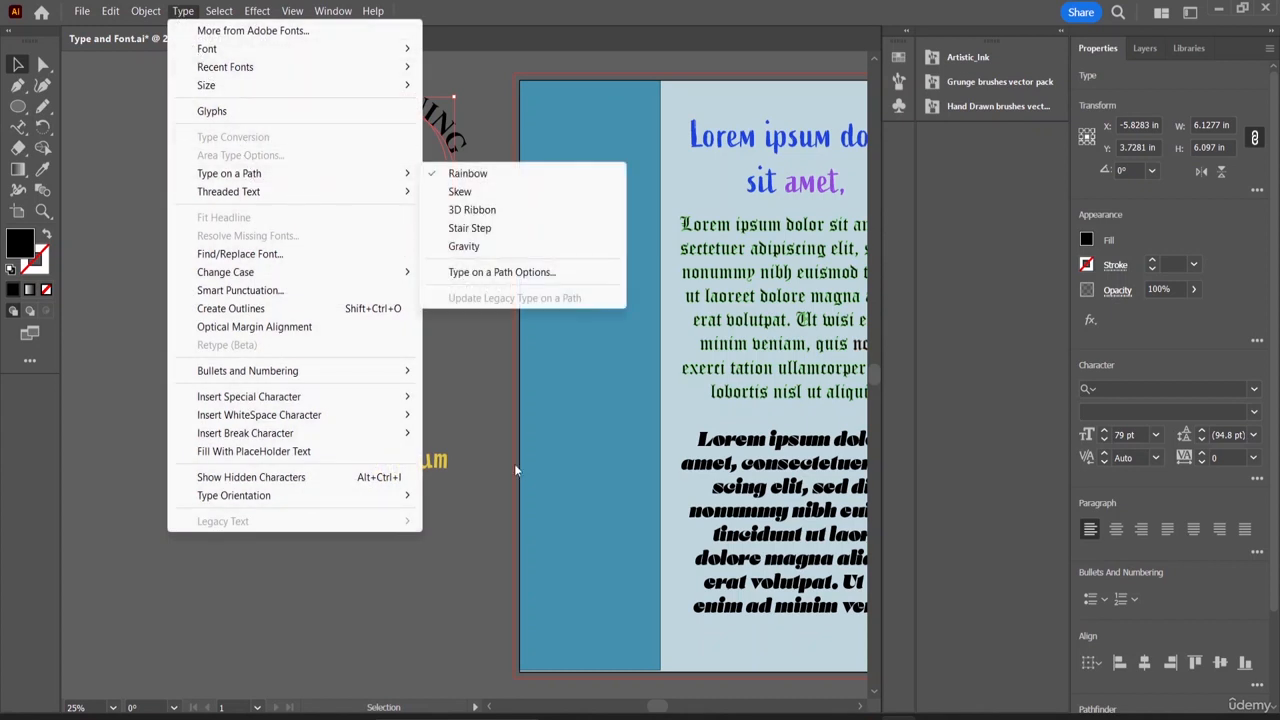
{"action": "left_click", "coordinate": [491, 446]}
- Rotate the EVERYONE text to about 43°, over GOOD EVENING, and open its Type on a Path options
{"action": "left_click", "coordinate": [418, 254]}
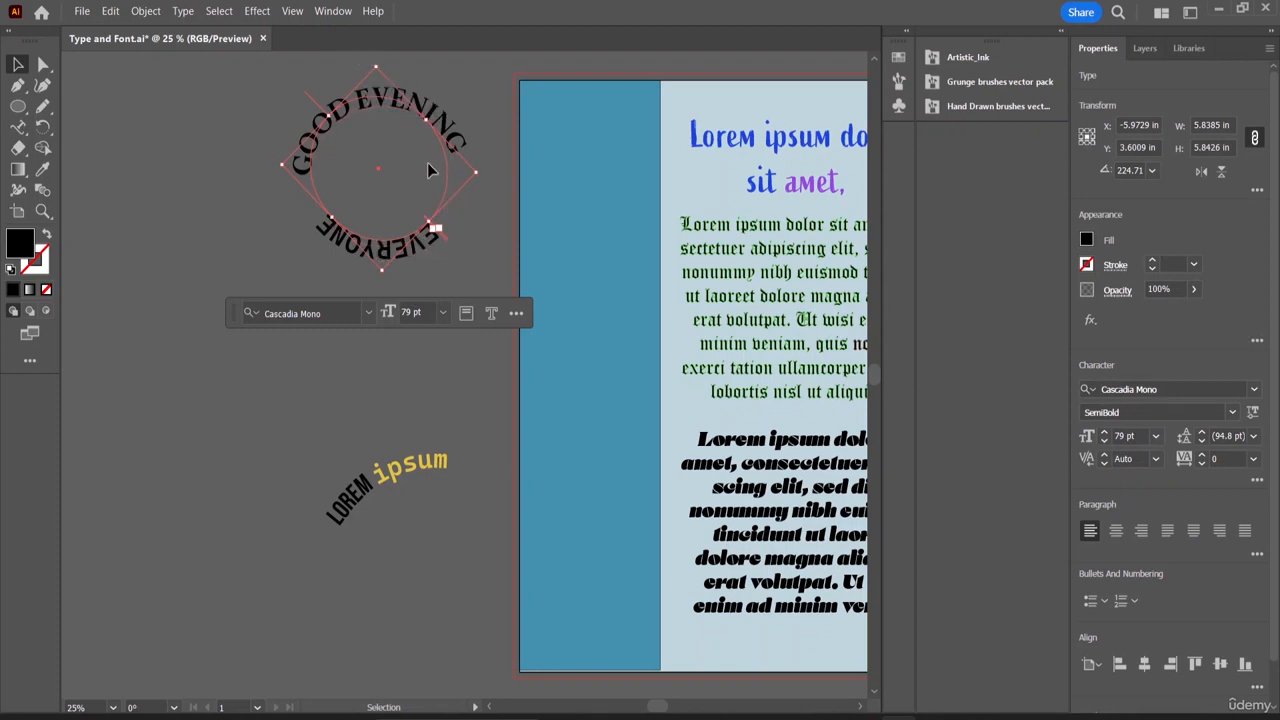
{"action": "left_click_drag", "start_coordinate": [478, 166], "coordinate": [255, 164]}
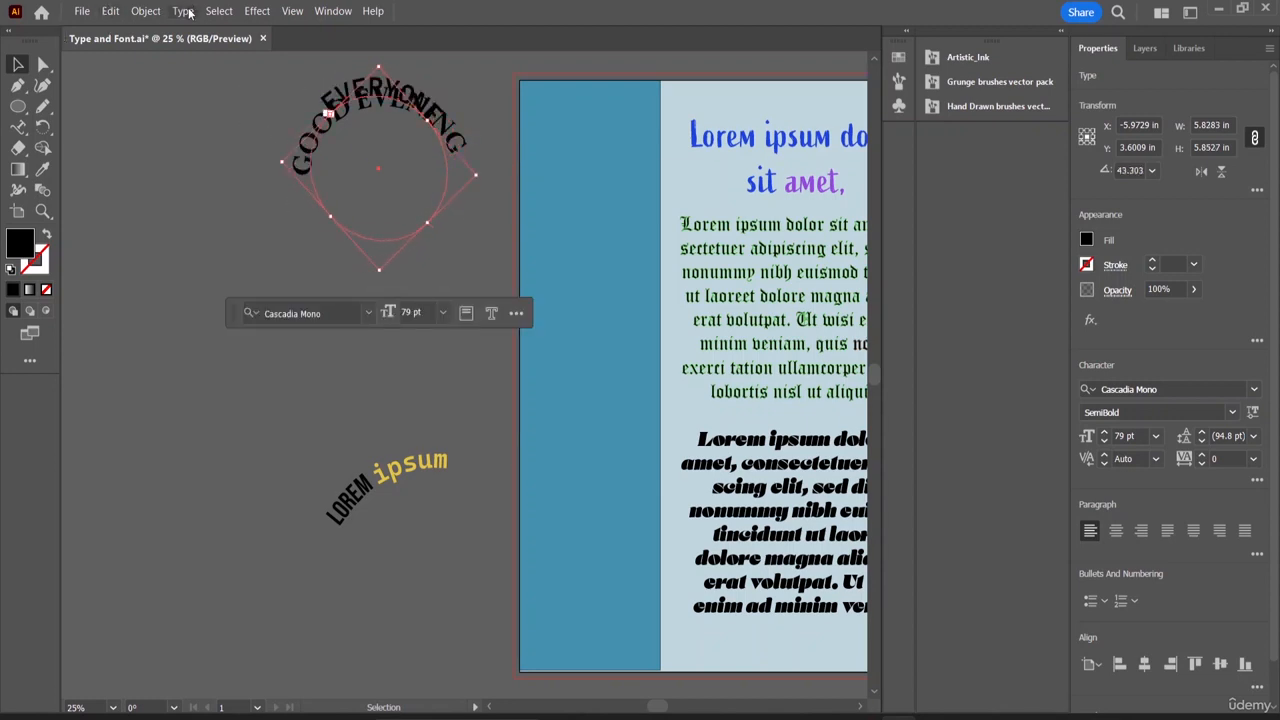
{"action": "left_click", "coordinate": [186, 11]}
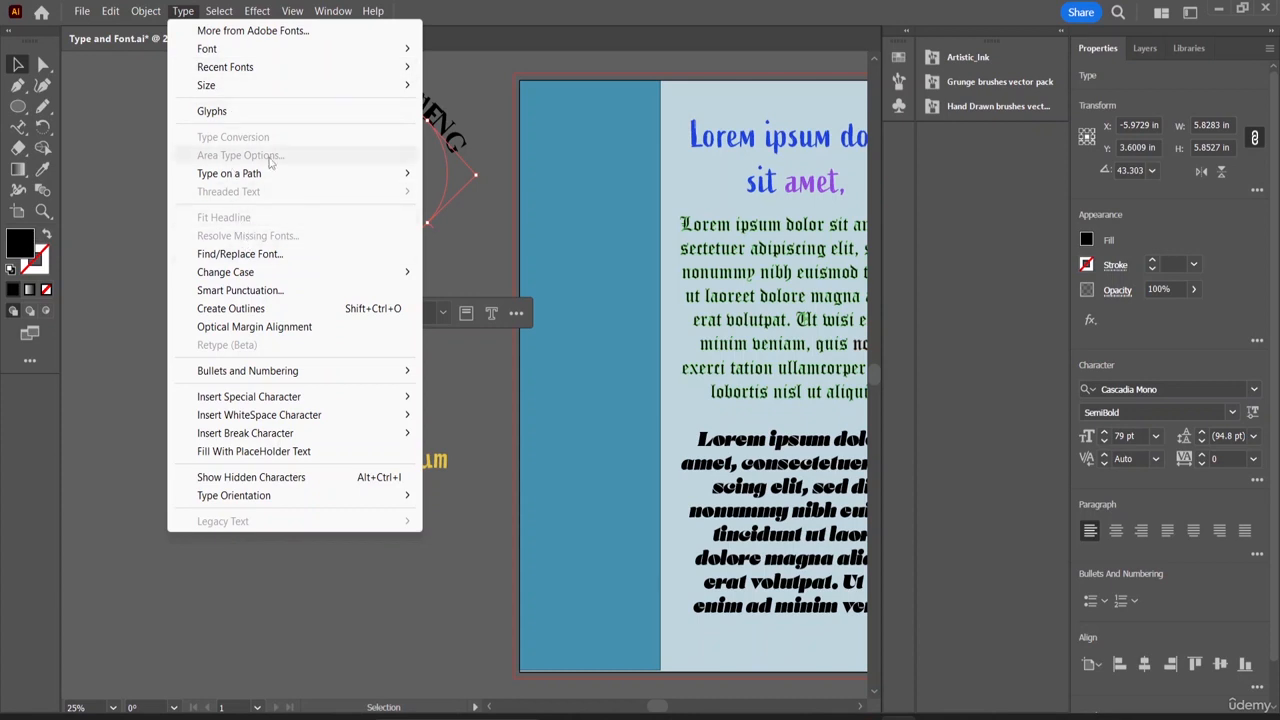
{"action": "mouse_move", "coordinate": [275, 181]}
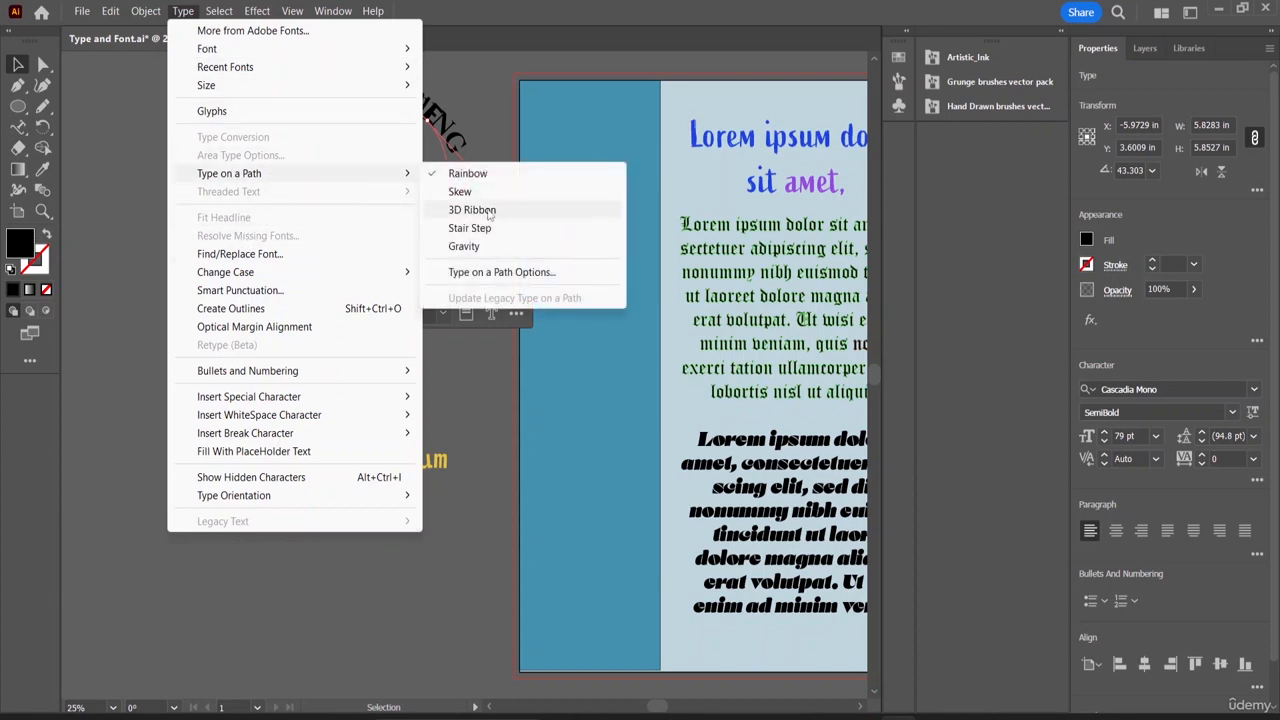
{"action": "left_click", "coordinate": [492, 276]}
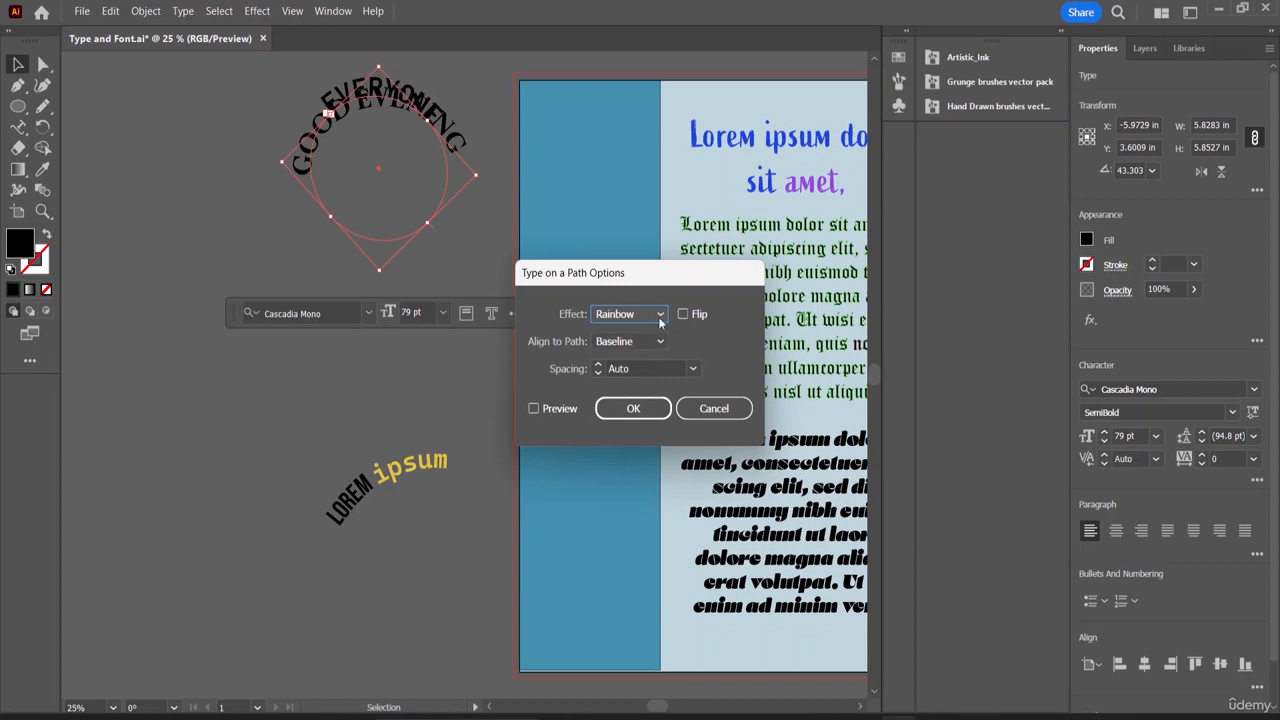
- Flip the EVERYONE text on its path, align it to the path's Center with the Rainbow effect kept, and preview the change
{"action": "left_click", "coordinate": [658, 316]}
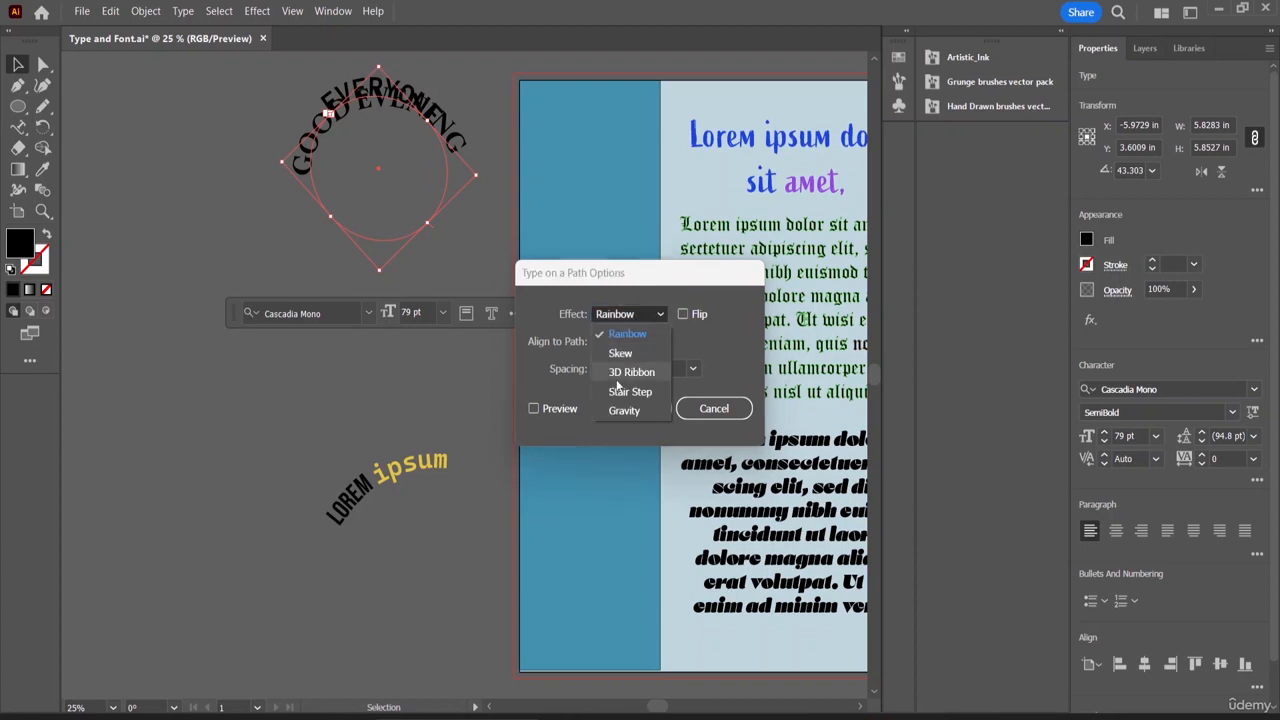
{"action": "left_click", "coordinate": [533, 406]}
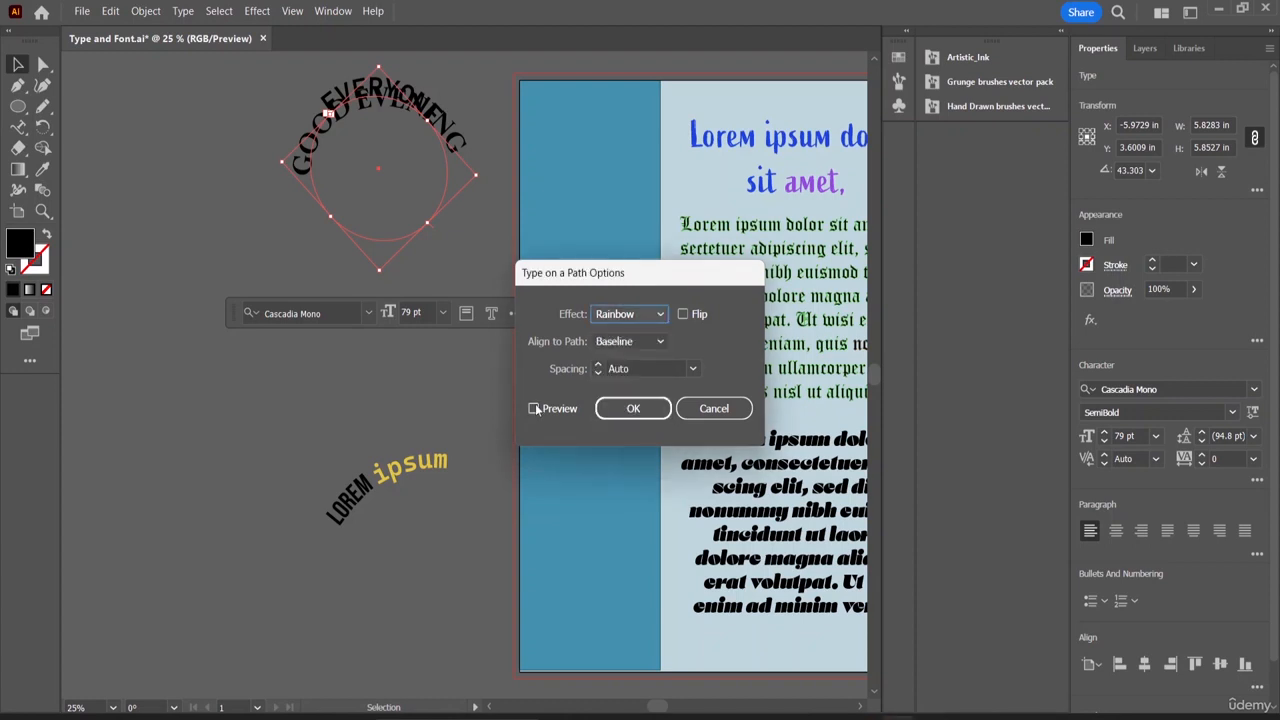
{"action": "left_click", "coordinate": [683, 315]}
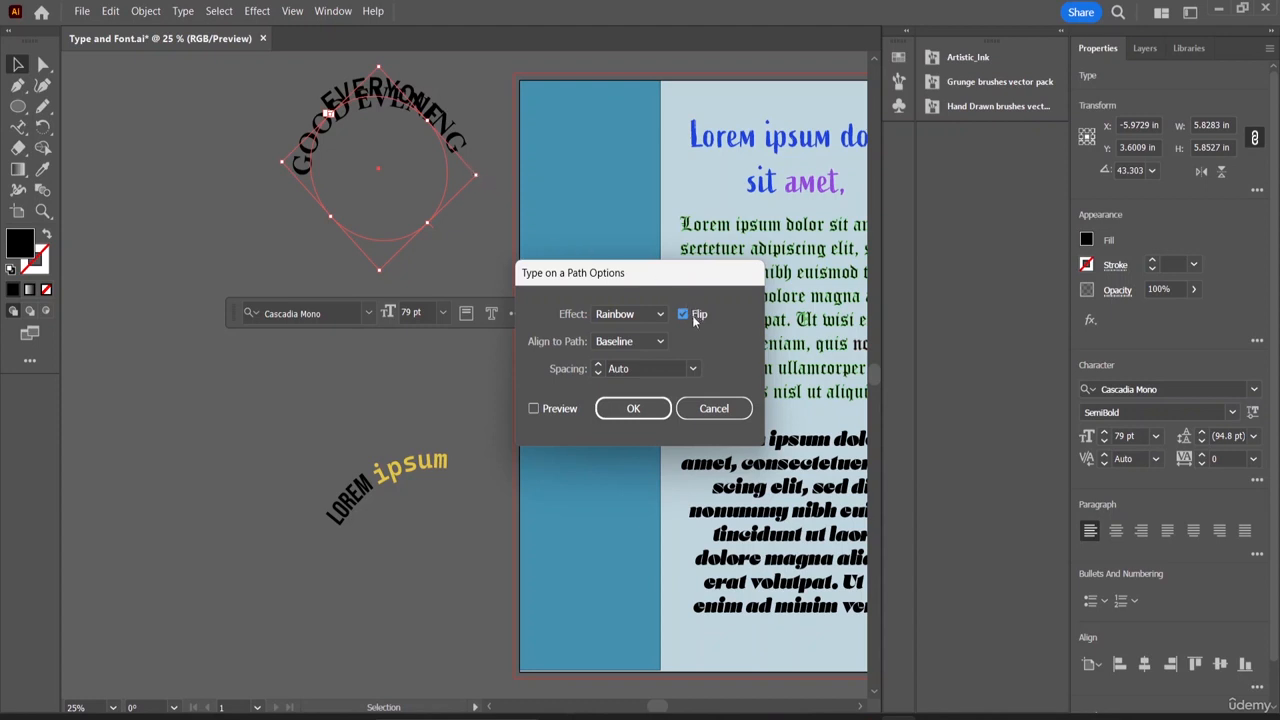
{"action": "left_click", "coordinate": [661, 343]}
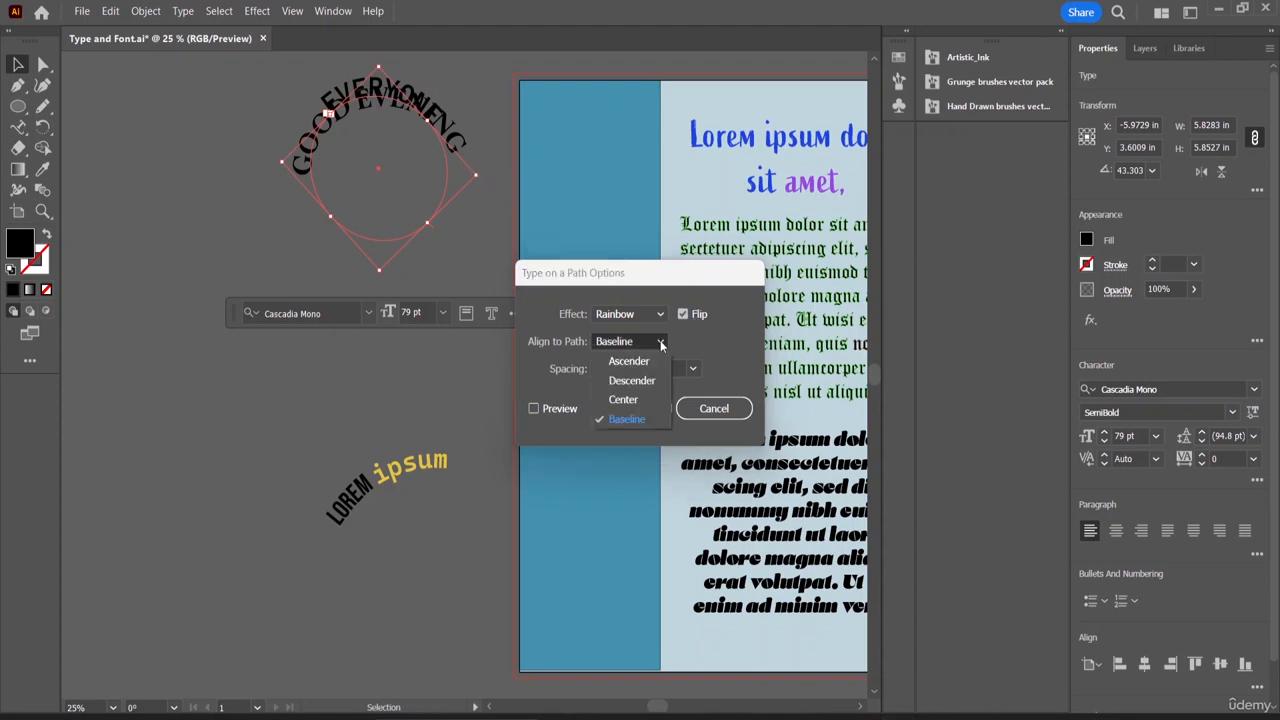
{"action": "left_click", "coordinate": [623, 400]}
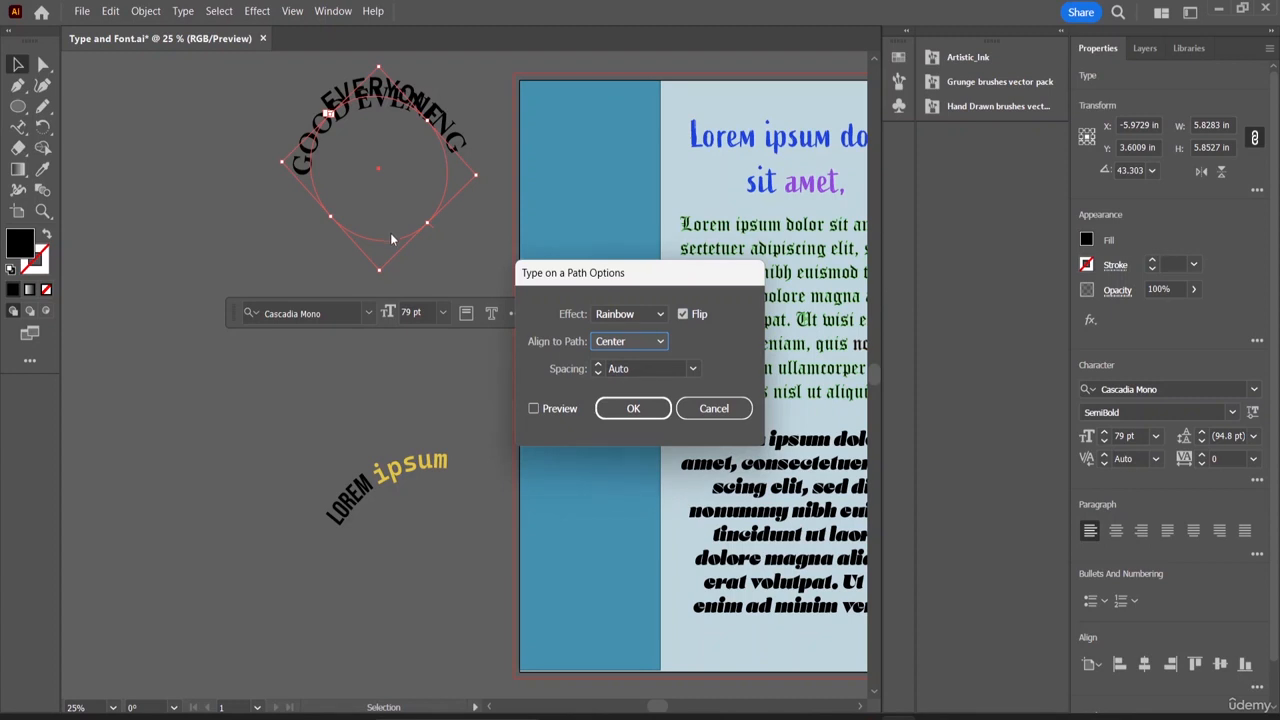
{"action": "left_click", "coordinate": [533, 409]}
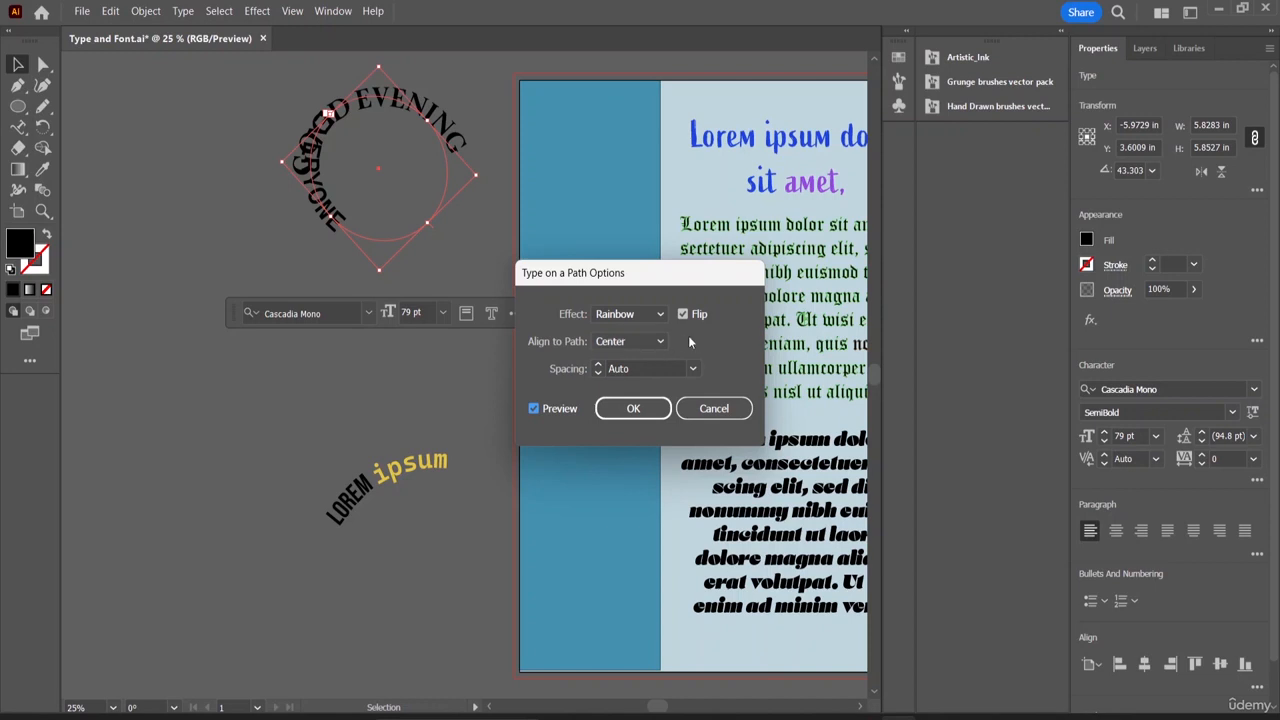
- Try a path text spacing of -797 pt, clear the spacing value, and apply the Type on a Path options
{"action": "left_click", "coordinate": [597, 366]}
{"action": "left_click", "coordinate": [597, 364]}
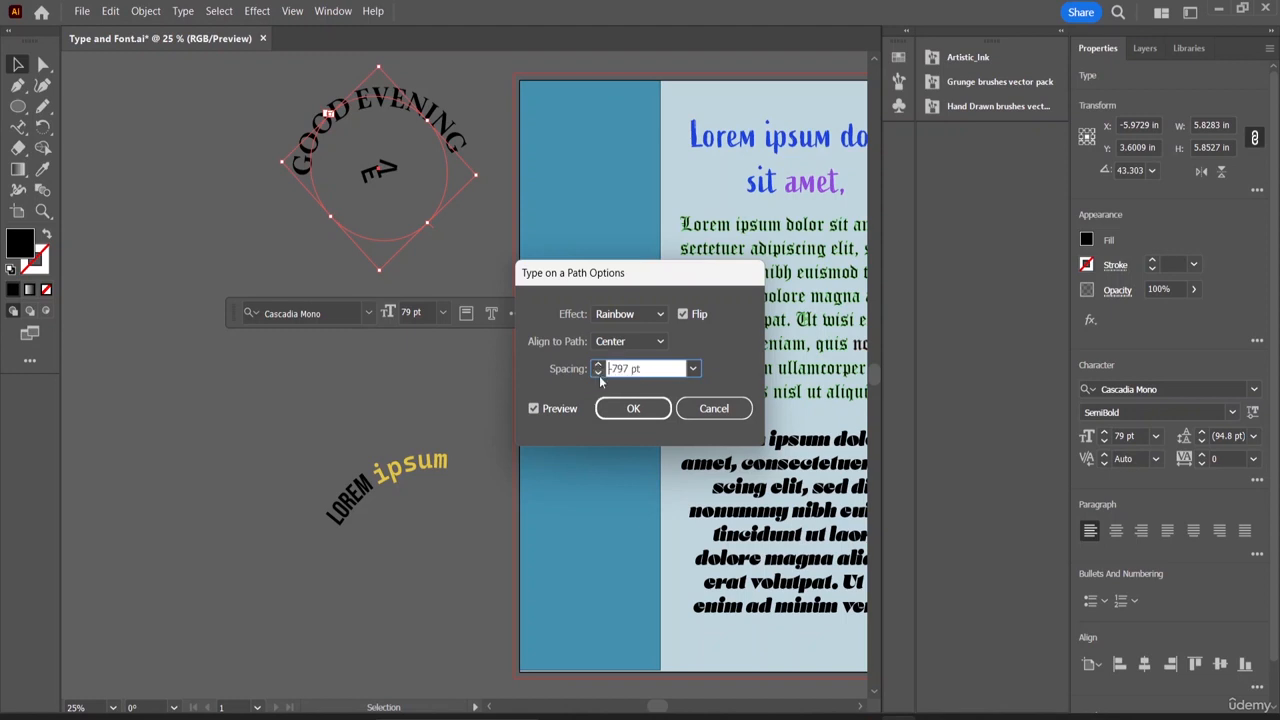
{"action": "left_click", "coordinate": [599, 375]}
{"action": "double_click", "coordinate": [643, 368]}
{"action": "key", "text": "BackSpace"}
{"action": "key", "text": "BackSpace"}
{"action": "key", "text": "BackSpace"}
{"action": "key", "text": "BackSpace"}
{"action": "key", "text": "BackSpace"}
{"action": "key", "text": "Return"}
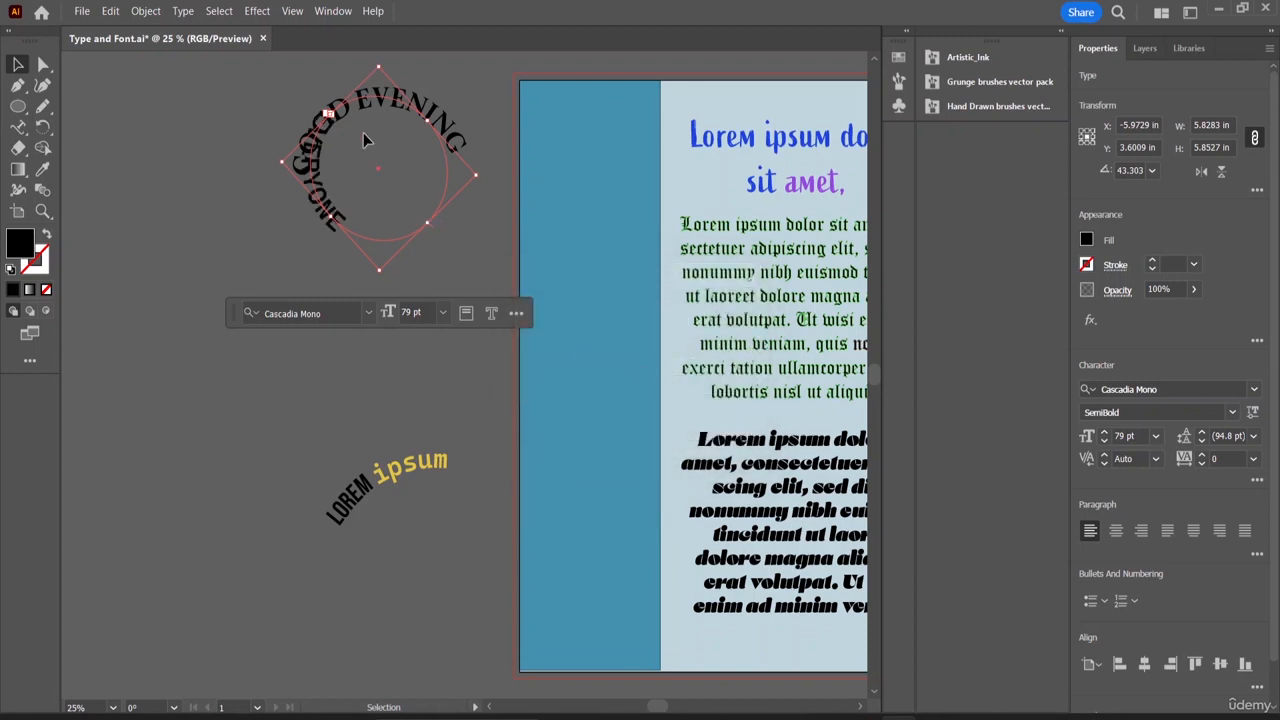
- Move the GOOD EVENING text up and to the left, off the ellipse that carries EVERYONE
{"action": "left_click_drag", "start_coordinate": [363, 132], "coordinate": [318, 163]}
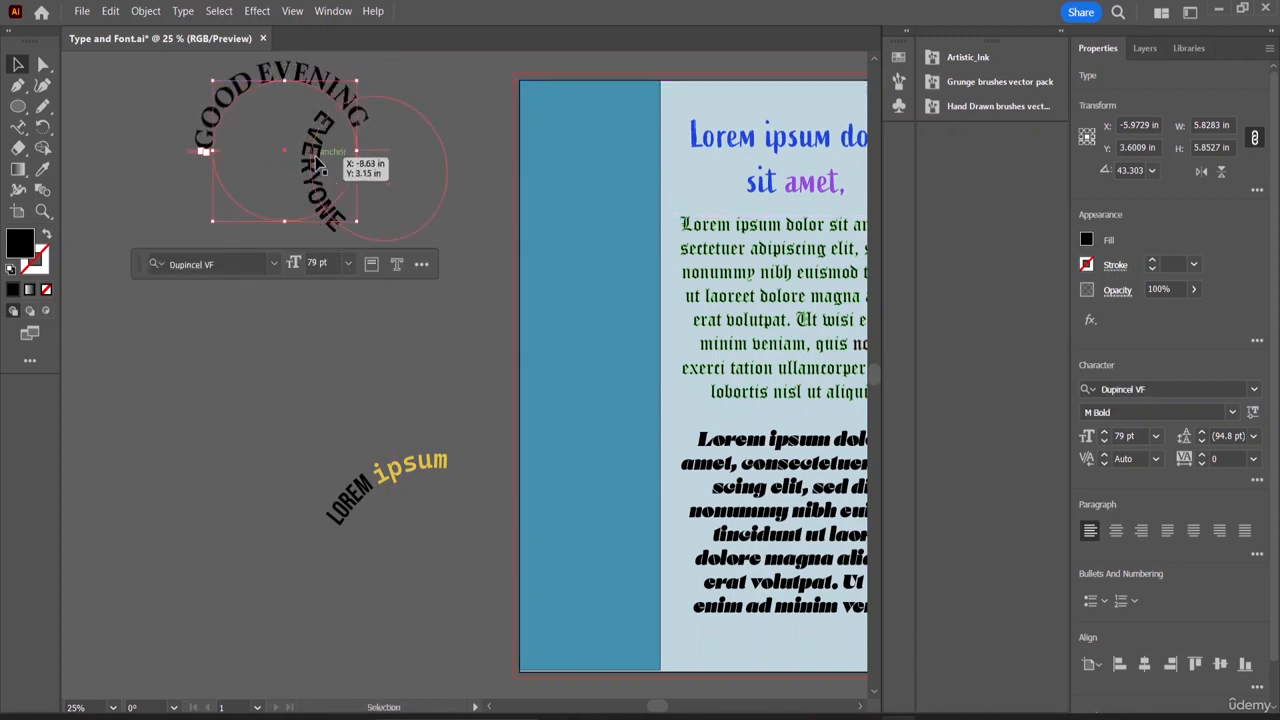
- Rotate the EVERYONE text to about 133.3° and move it beneath GOOD EVENING, completing the ring
{"action": "left_click", "coordinate": [301, 283]}
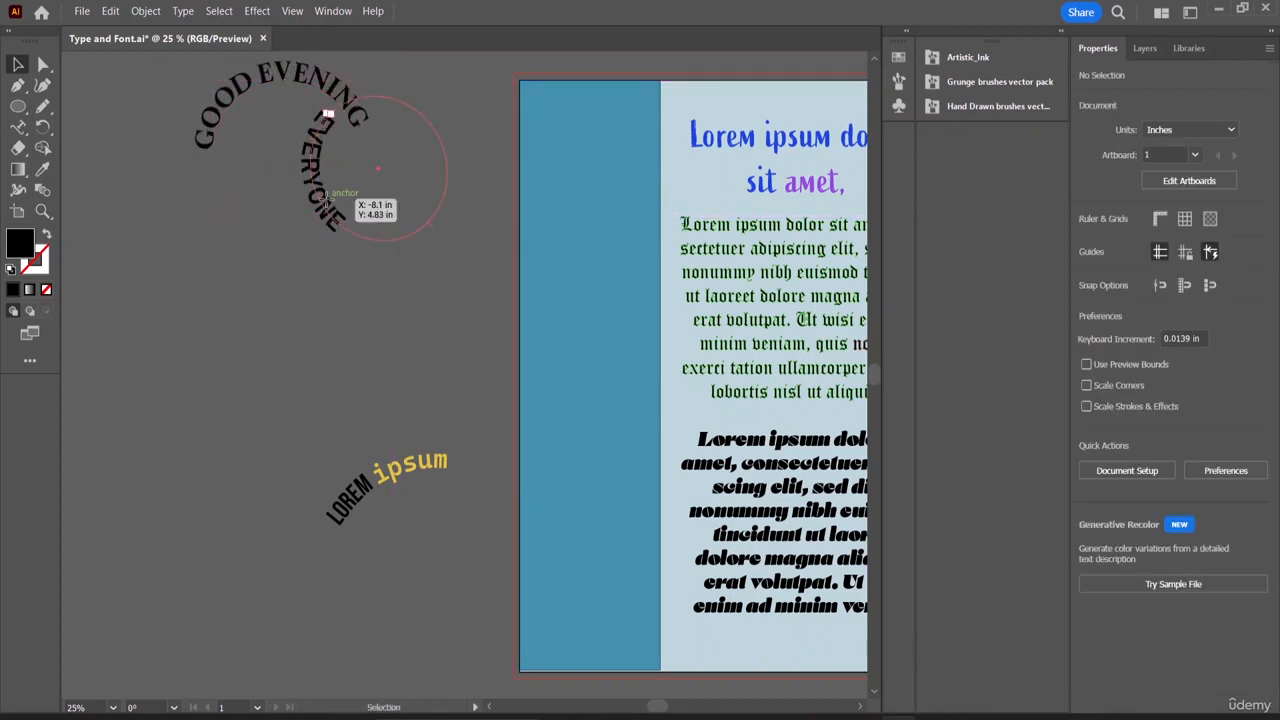
{"action": "left_click", "coordinate": [325, 195]}
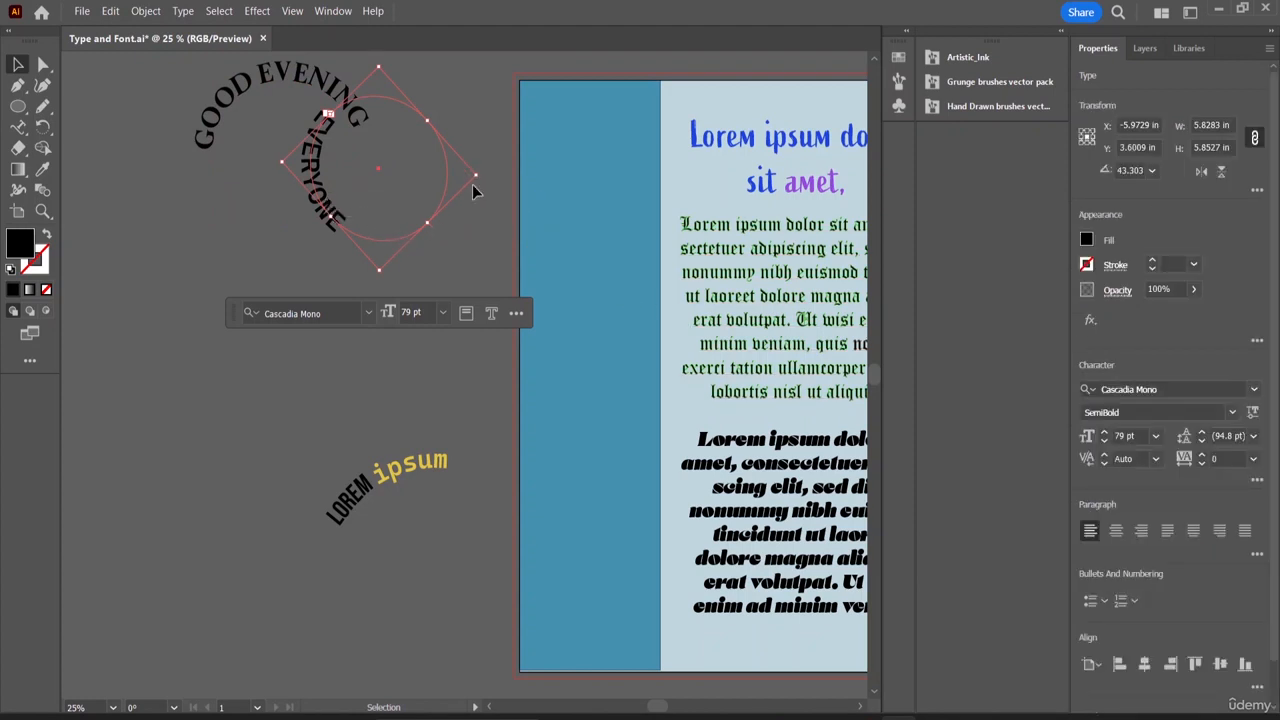
{"action": "left_click_drag", "start_coordinate": [483, 182], "coordinate": [480, 160]}
{"action": "left_click_drag", "start_coordinate": [461, 70], "coordinate": [410, 50]}
{"action": "scroll", "coordinate": [415, 497], "scroll_direction": "down", "scroll_amount": 1}
{"action": "left_click_drag", "start_coordinate": [384, 483], "coordinate": [300, 451]}
{"action": "left_click", "coordinate": [403, 419]}
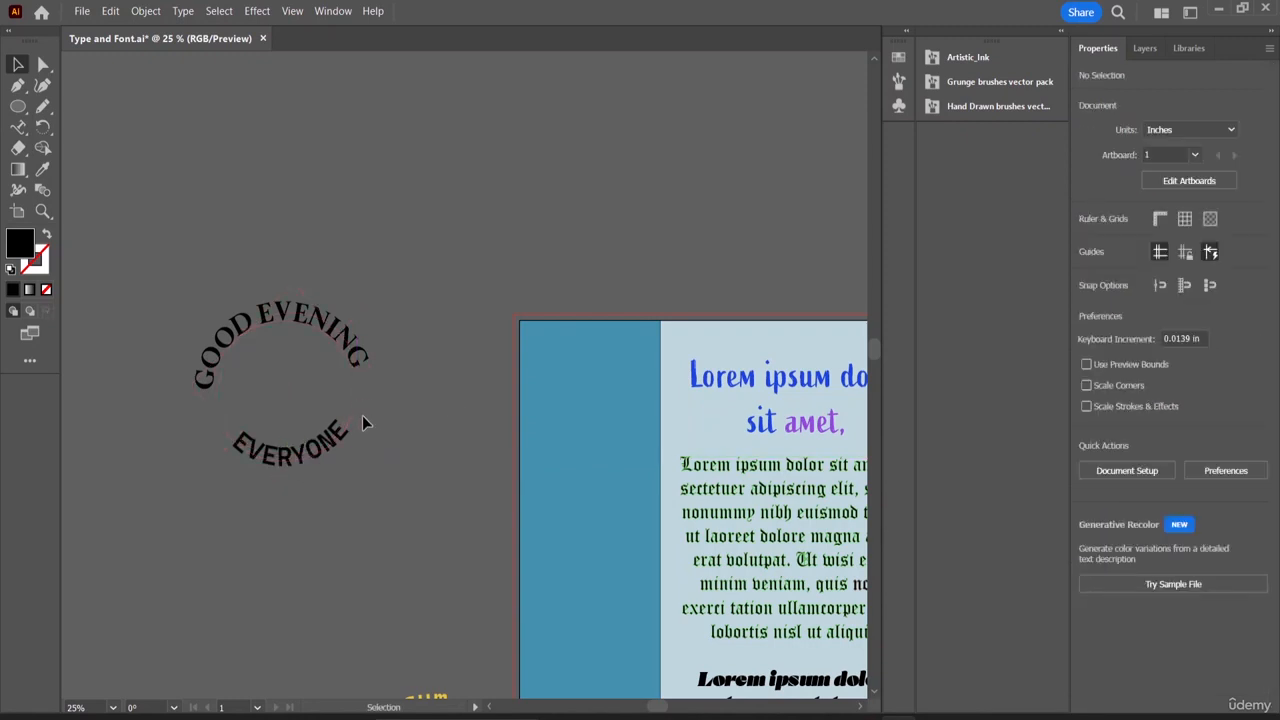
{"action": "left_click", "coordinate": [338, 436]}
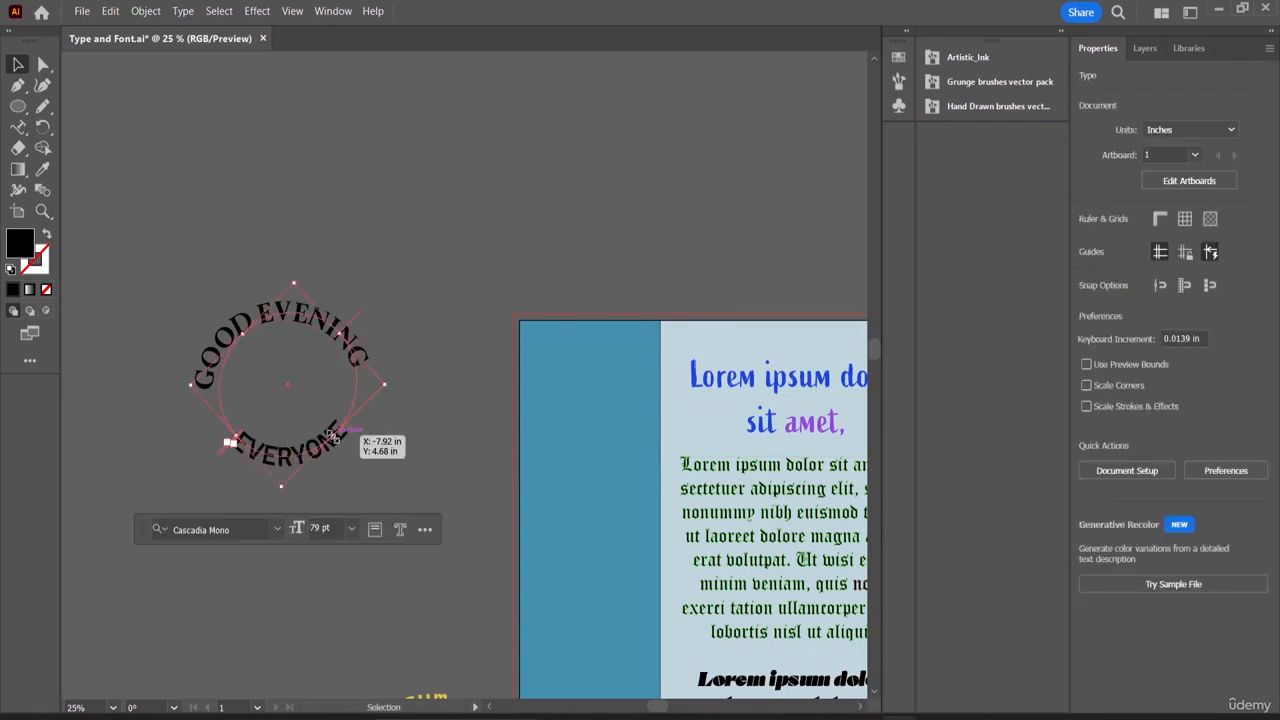
{"action": "left_click", "coordinate": [350, 322], "text": "shift"}
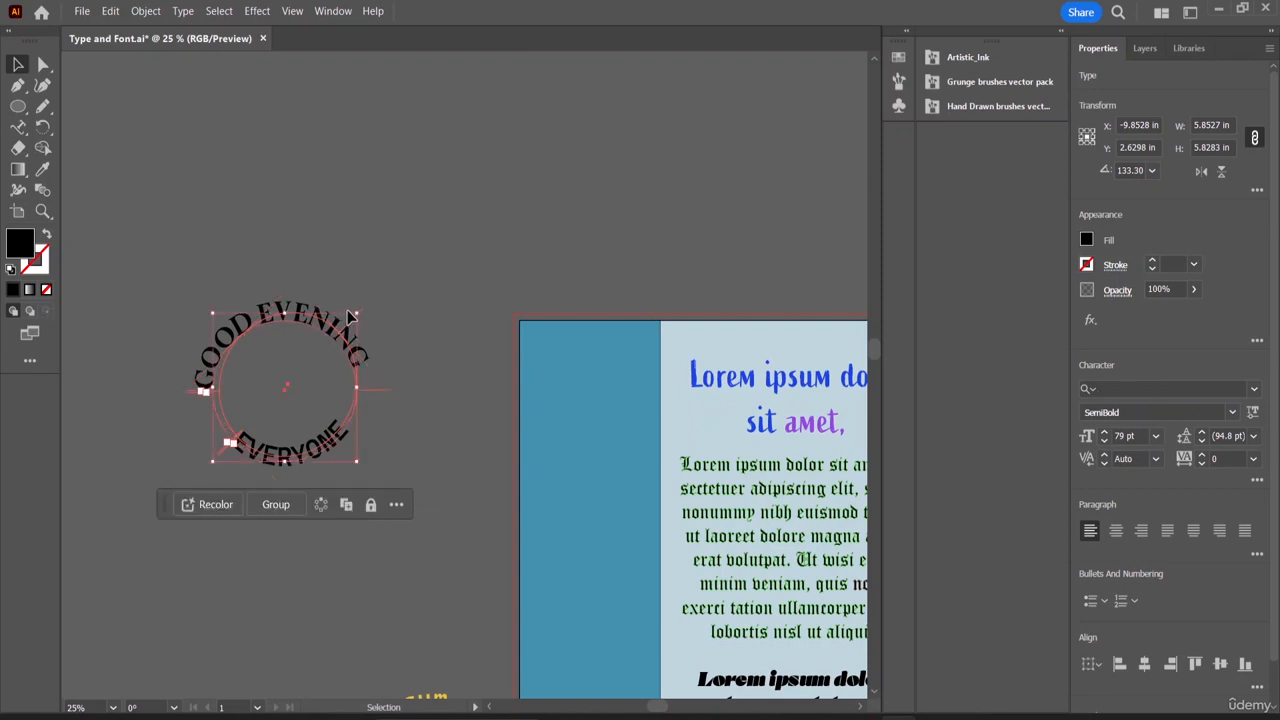
{"action": "left_click", "coordinate": [375, 395]}
{"action": "left_click", "coordinate": [338, 440]}
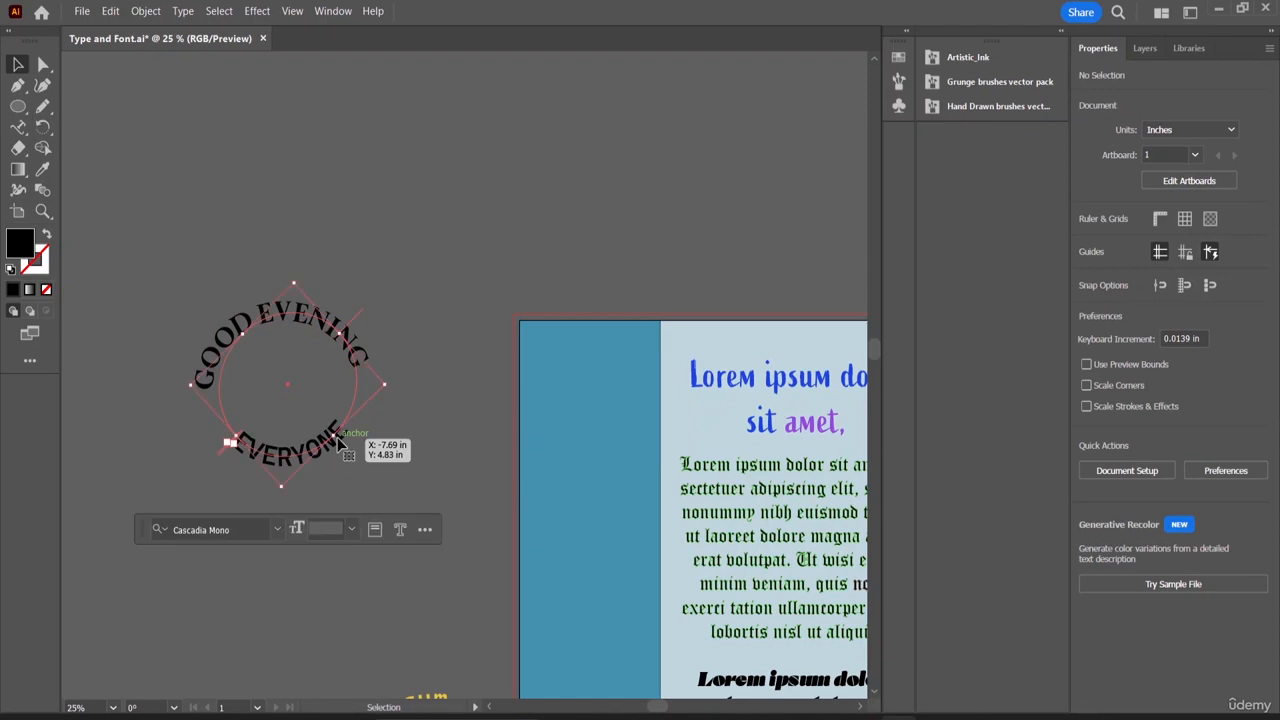
{"action": "double_click", "coordinate": [340, 440]}
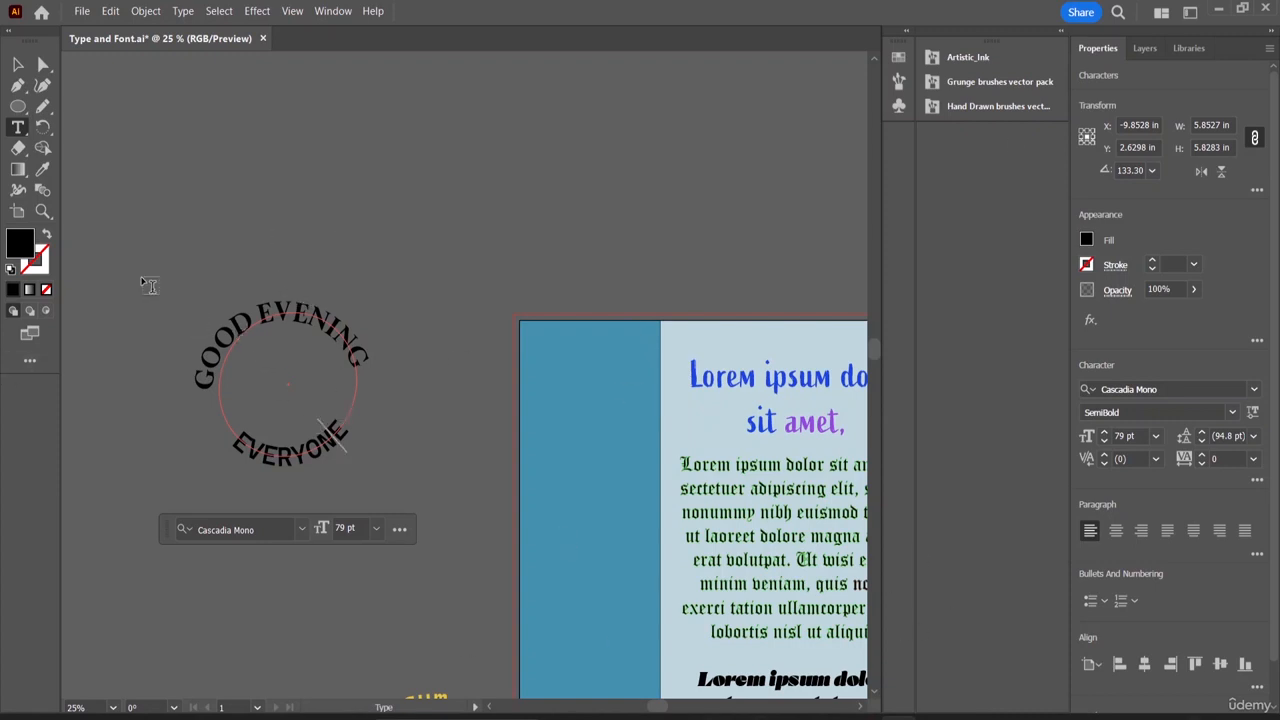
{"action": "double_click", "coordinate": [20, 64]}
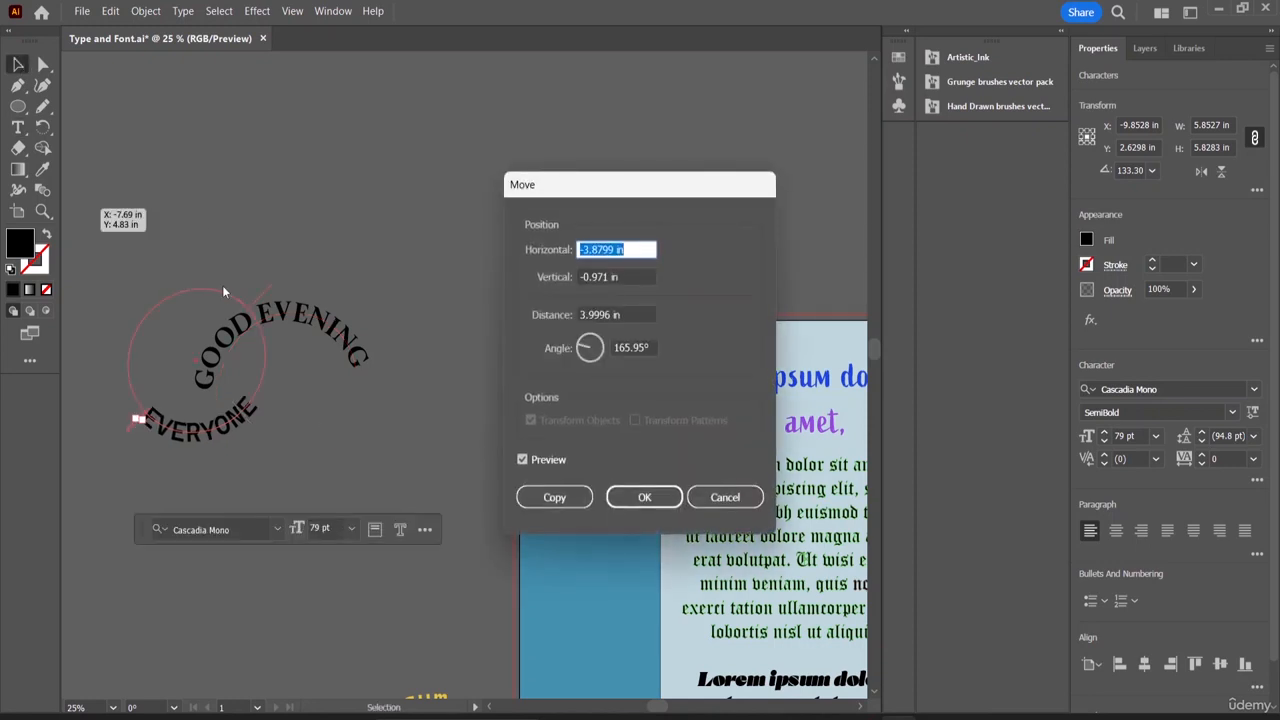
{"action": "left_click", "coordinate": [725, 497]}
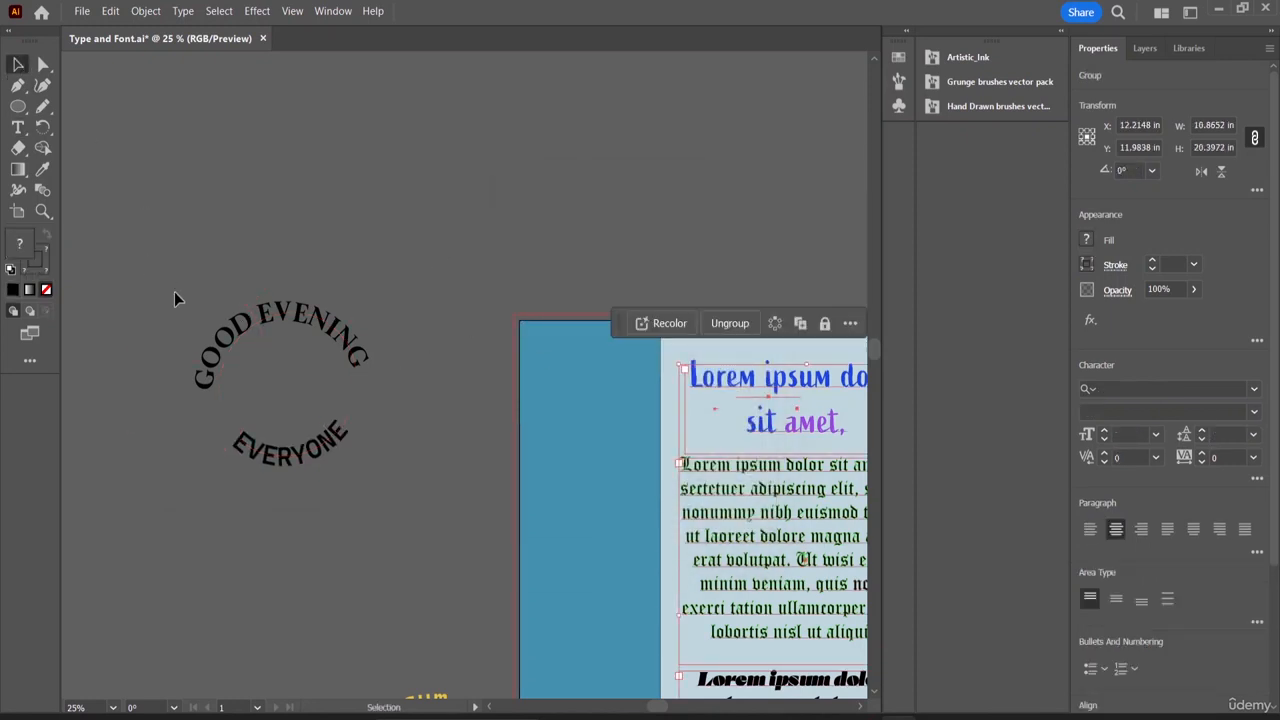
- Select the GOOD EVENING and EVERYONE texts together and move the ring above the poster
{"action": "left_click_drag", "start_coordinate": [385, 566], "coordinate": [385, 566]}
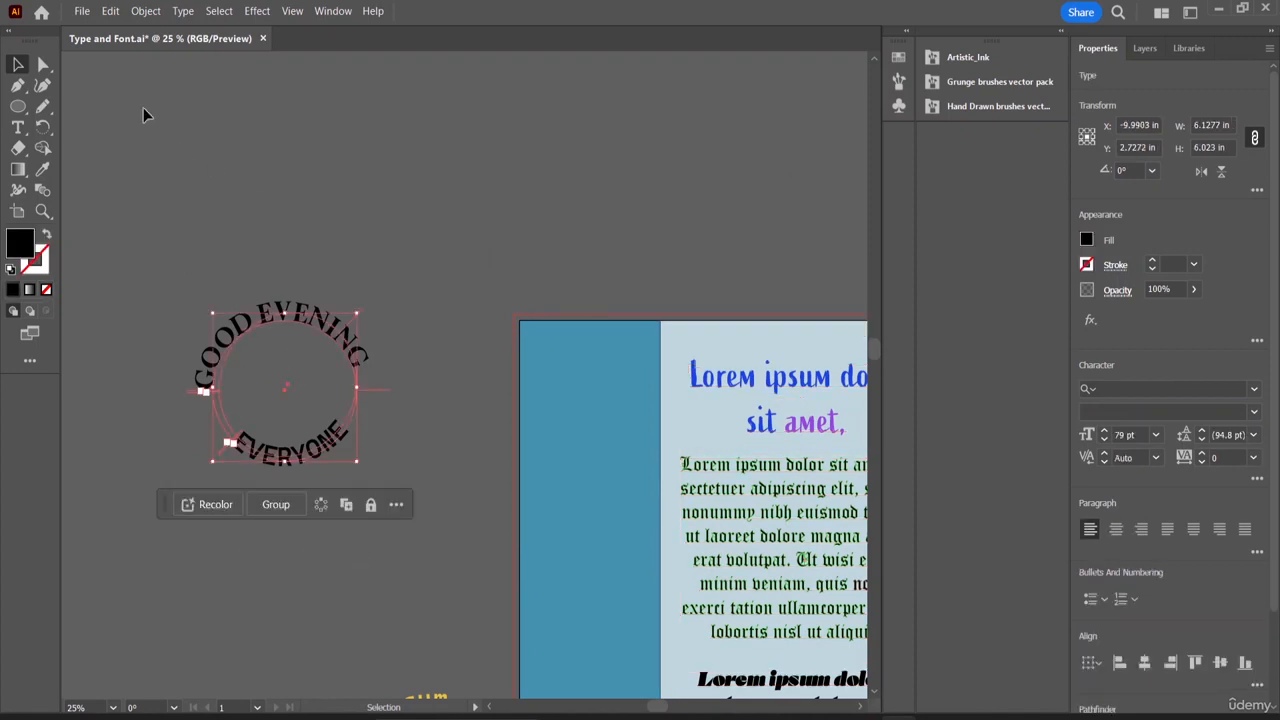
{"action": "left_click", "coordinate": [176, 11]}
{"action": "mouse_move", "coordinate": [232, 177]}
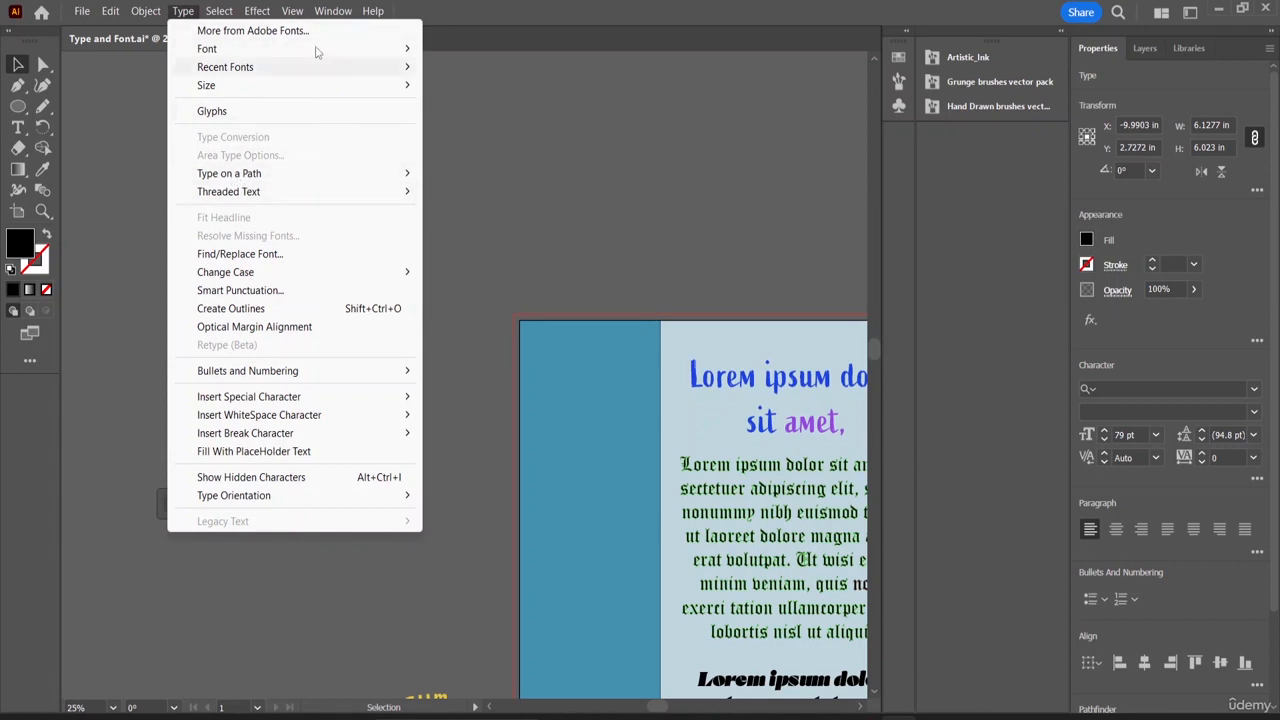
{"action": "left_click", "coordinate": [509, 107]}
{"action": "left_click", "coordinate": [269, 338]}
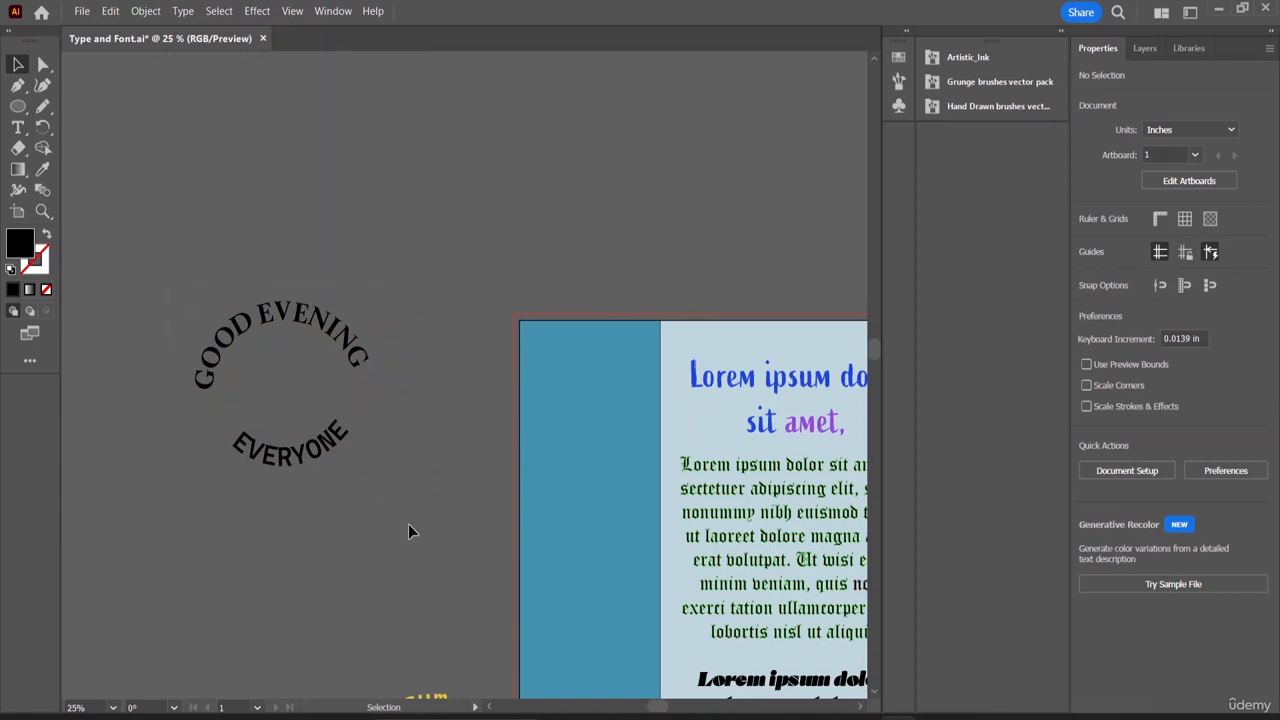
{"action": "left_click", "coordinate": [329, 391]}
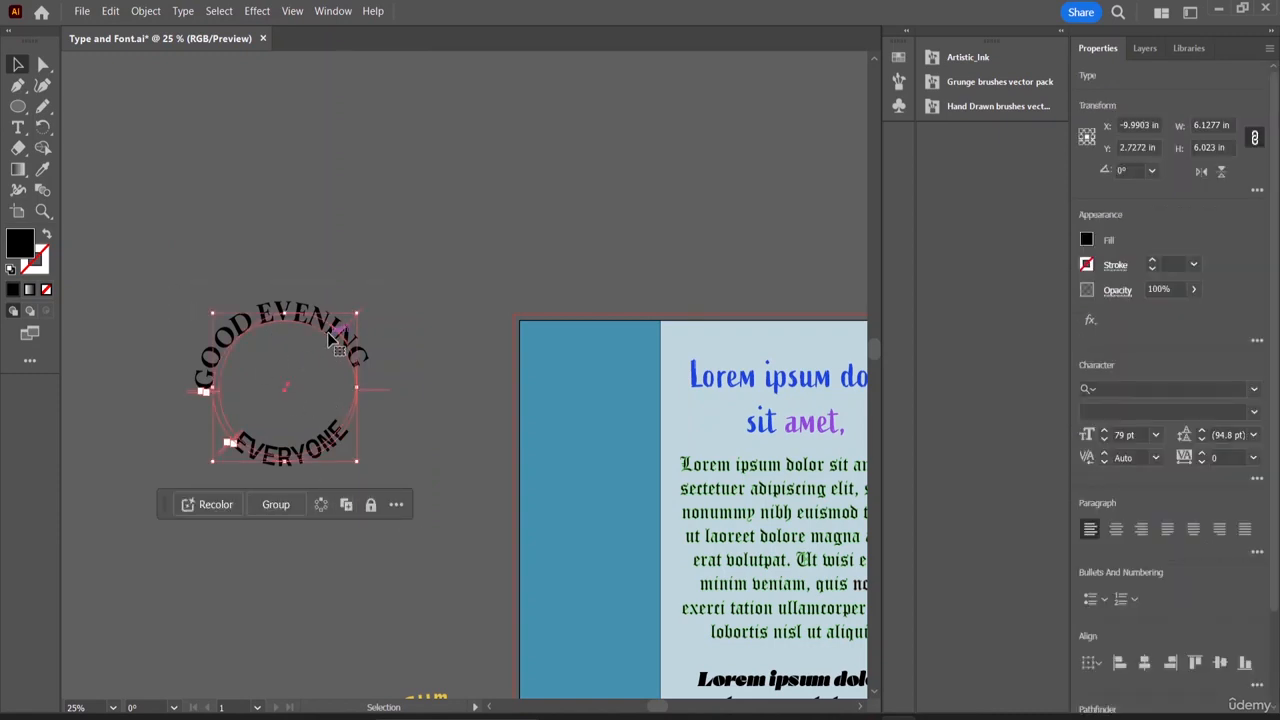
{"action": "left_click_drag", "start_coordinate": [329, 338], "coordinate": [694, 125]}
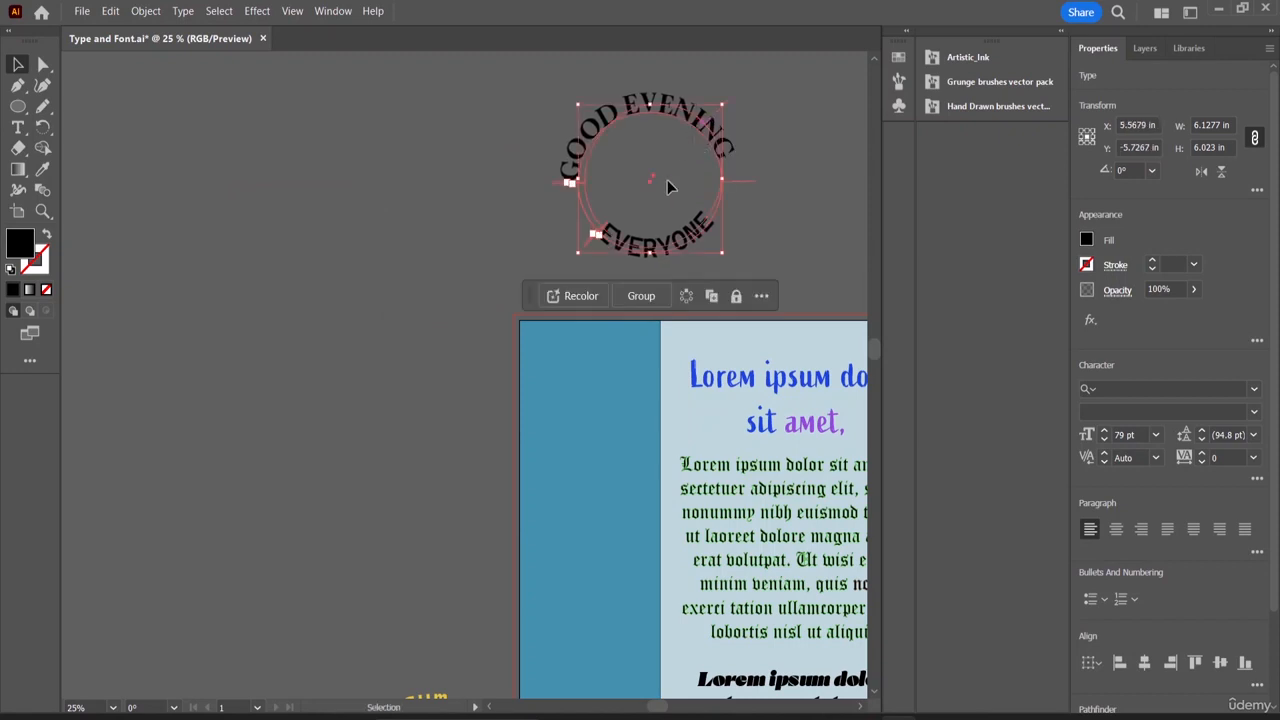
- Try the Skew and 3D Ribbon path effects on both ring texts
{"action": "left_click", "coordinate": [182, 12]}
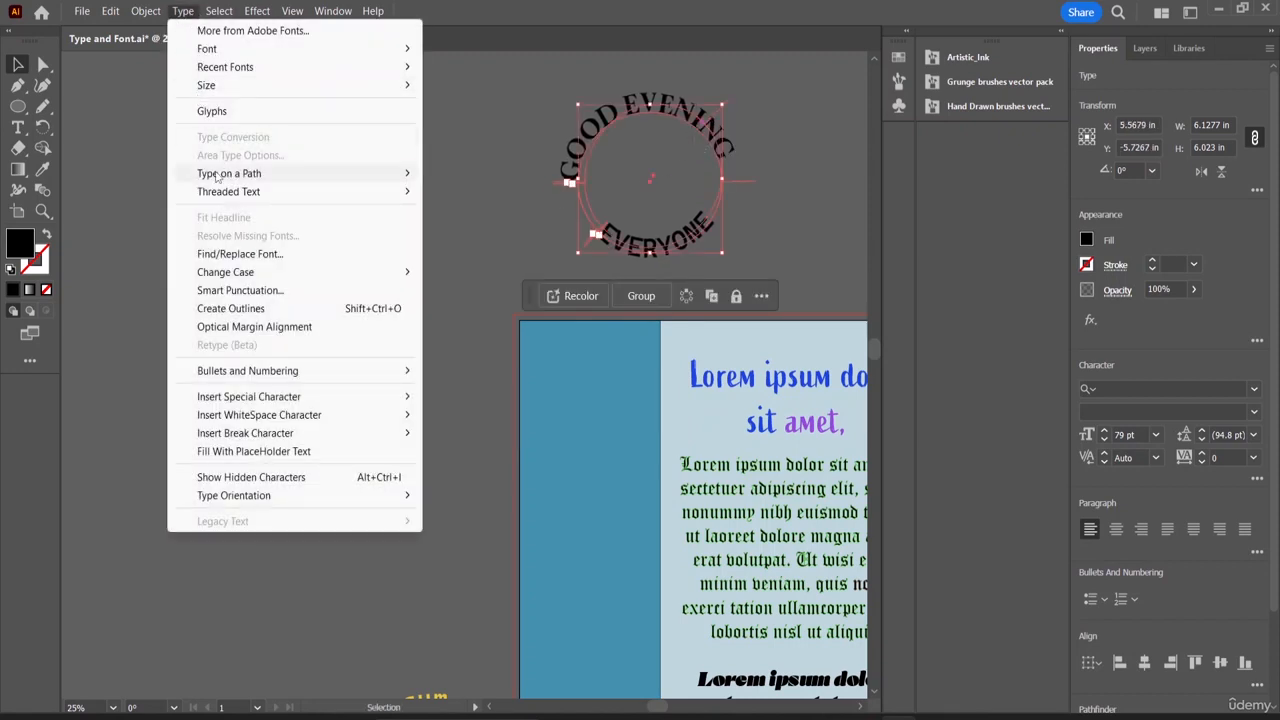
{"action": "mouse_move", "coordinate": [257, 174]}
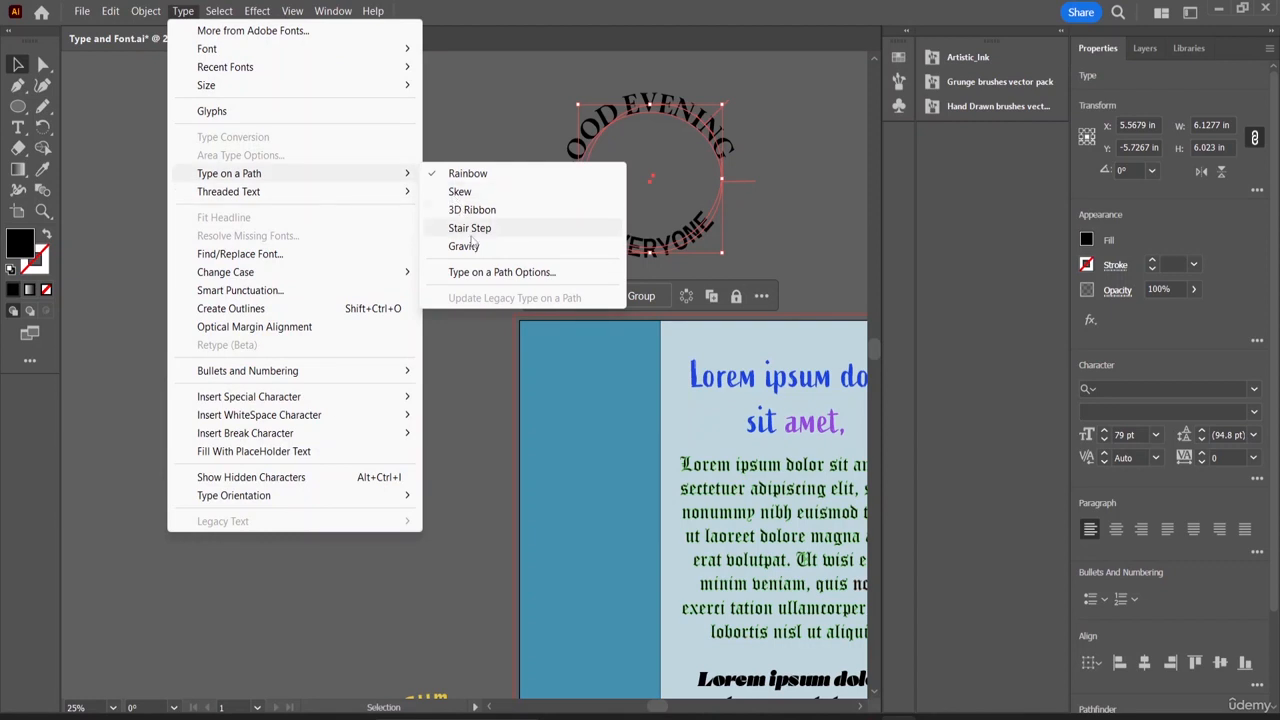
{"action": "left_click", "coordinate": [466, 192]}
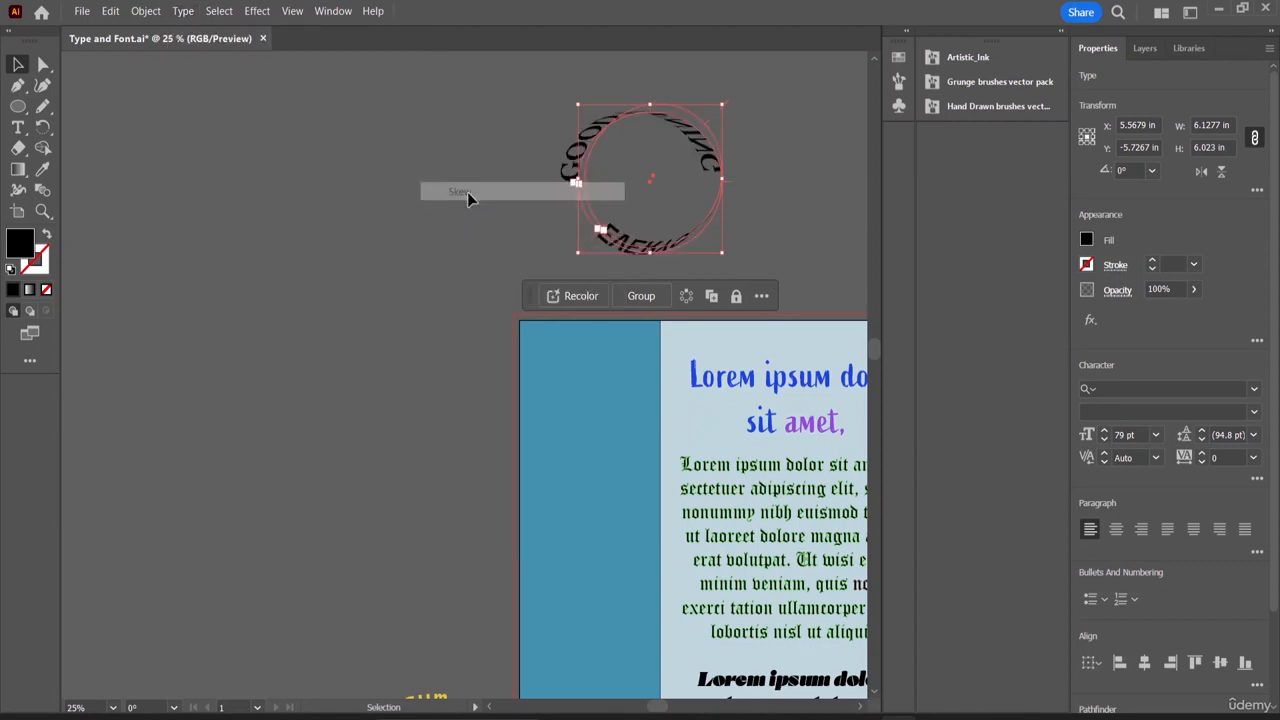
{"action": "left_click", "coordinate": [182, 11]}
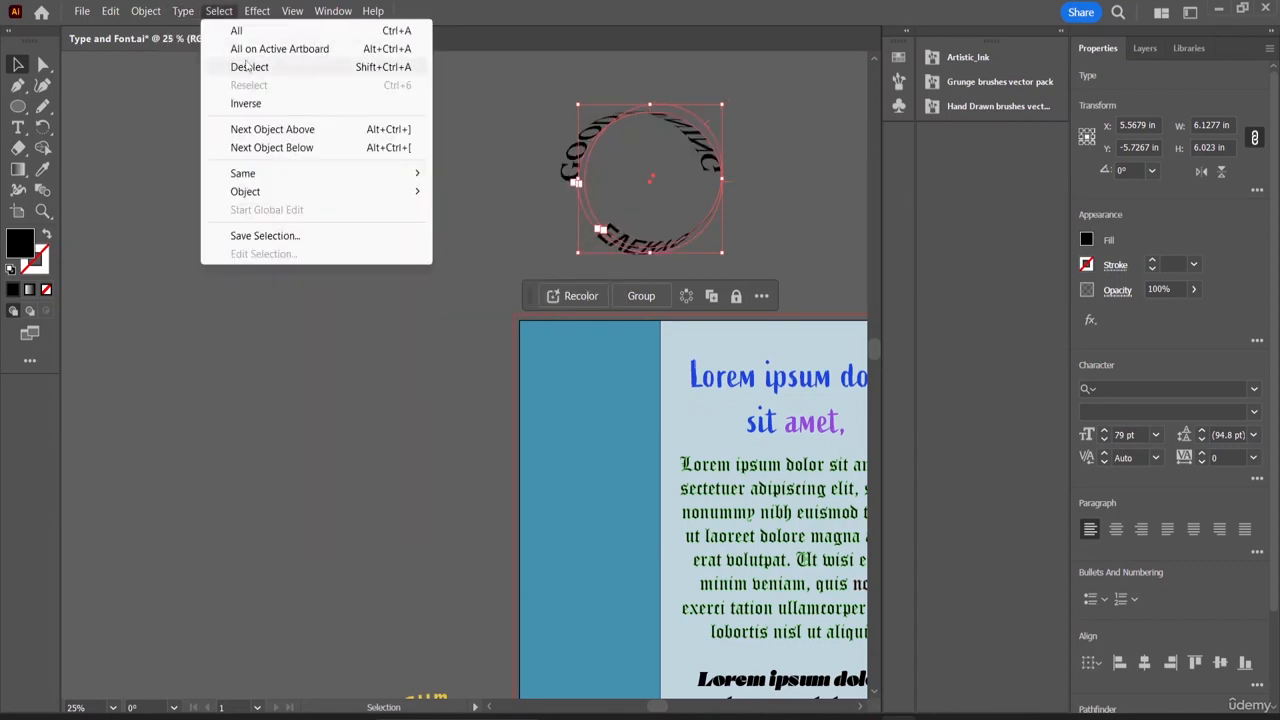
{"action": "mouse_move", "coordinate": [228, 176]}
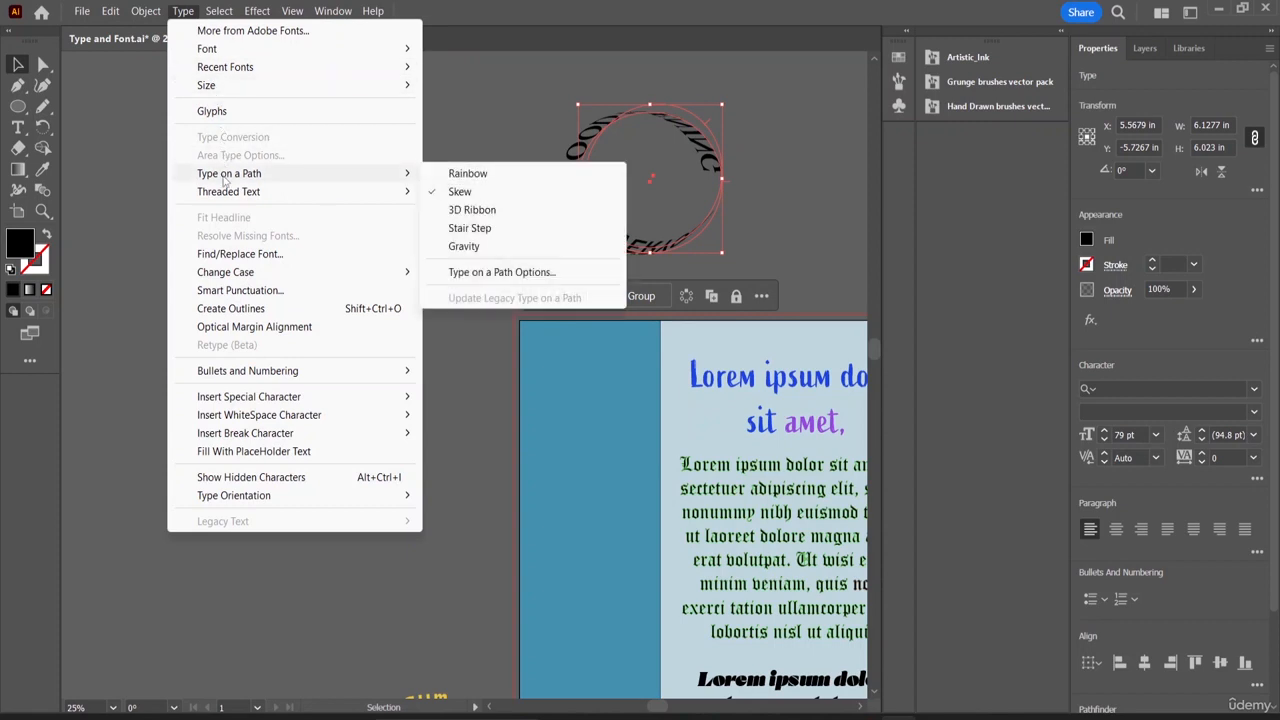
{"action": "left_click", "coordinate": [462, 212]}
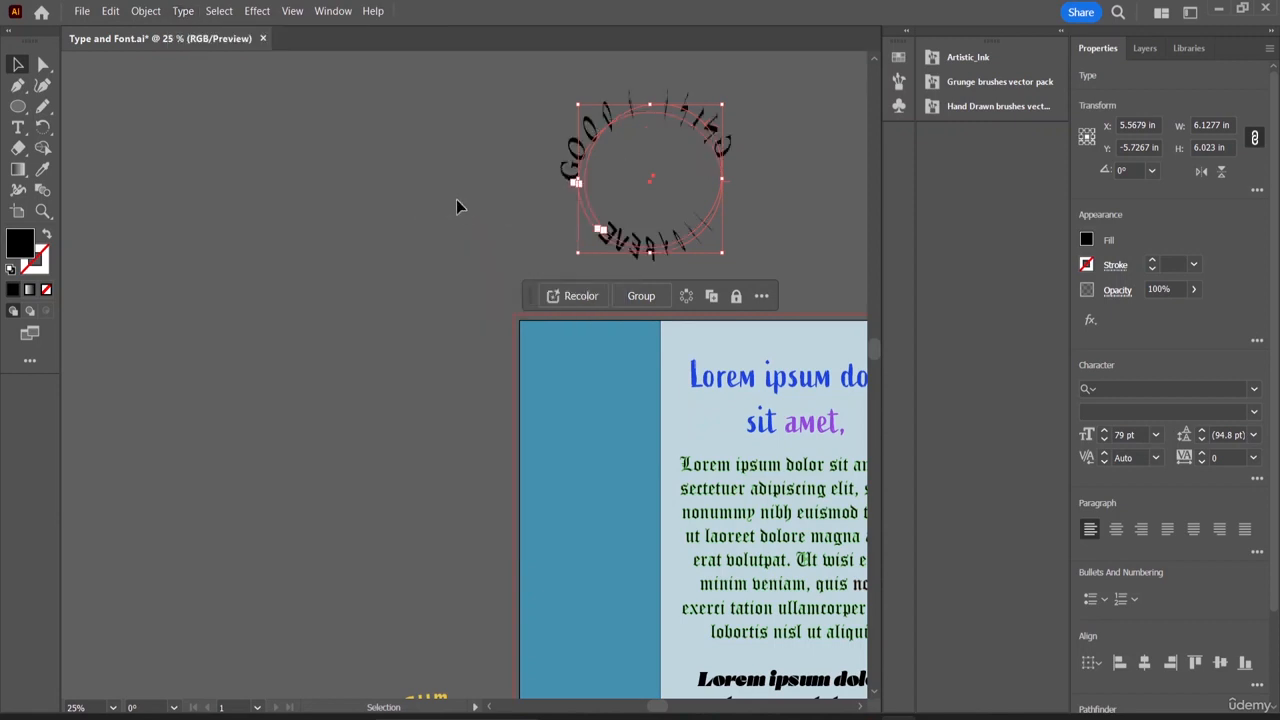
- Apply the Gravity path effect to the GOOD EVENING and EVERYONE texts
{"action": "left_click", "coordinate": [185, 12]}
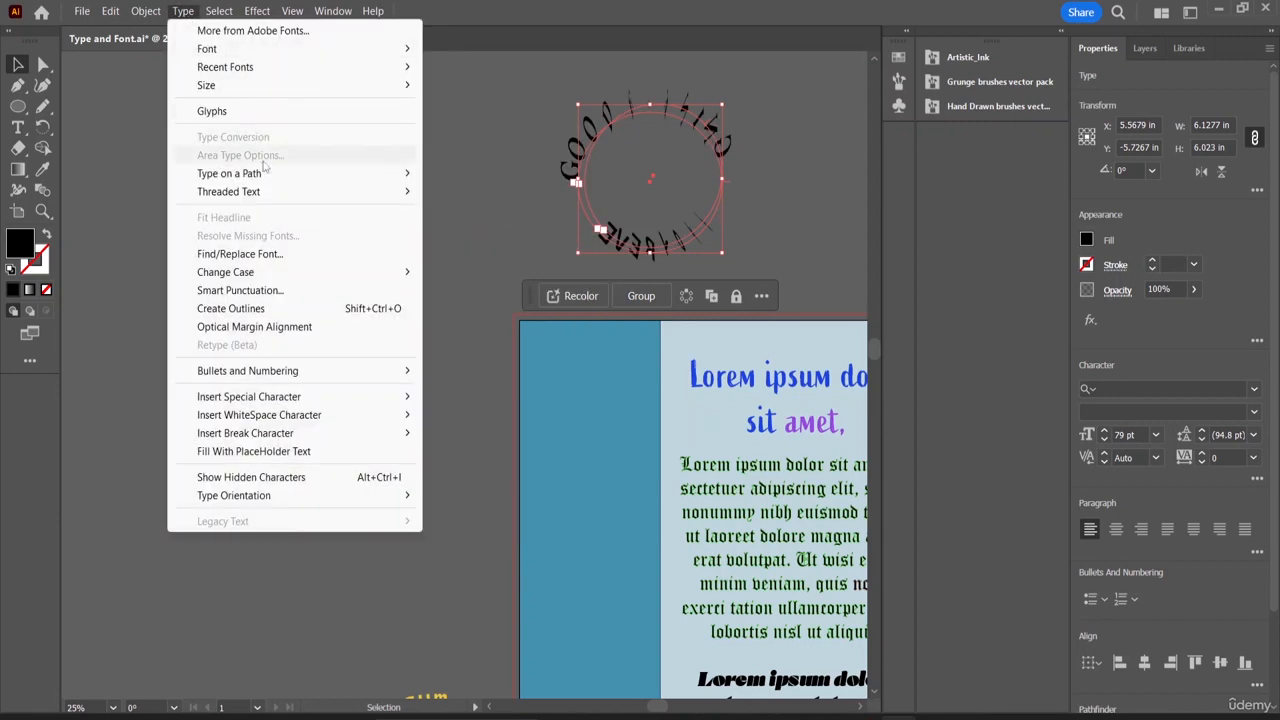
{"action": "mouse_move", "coordinate": [229, 175]}
{"action": "left_click", "coordinate": [505, 247]}
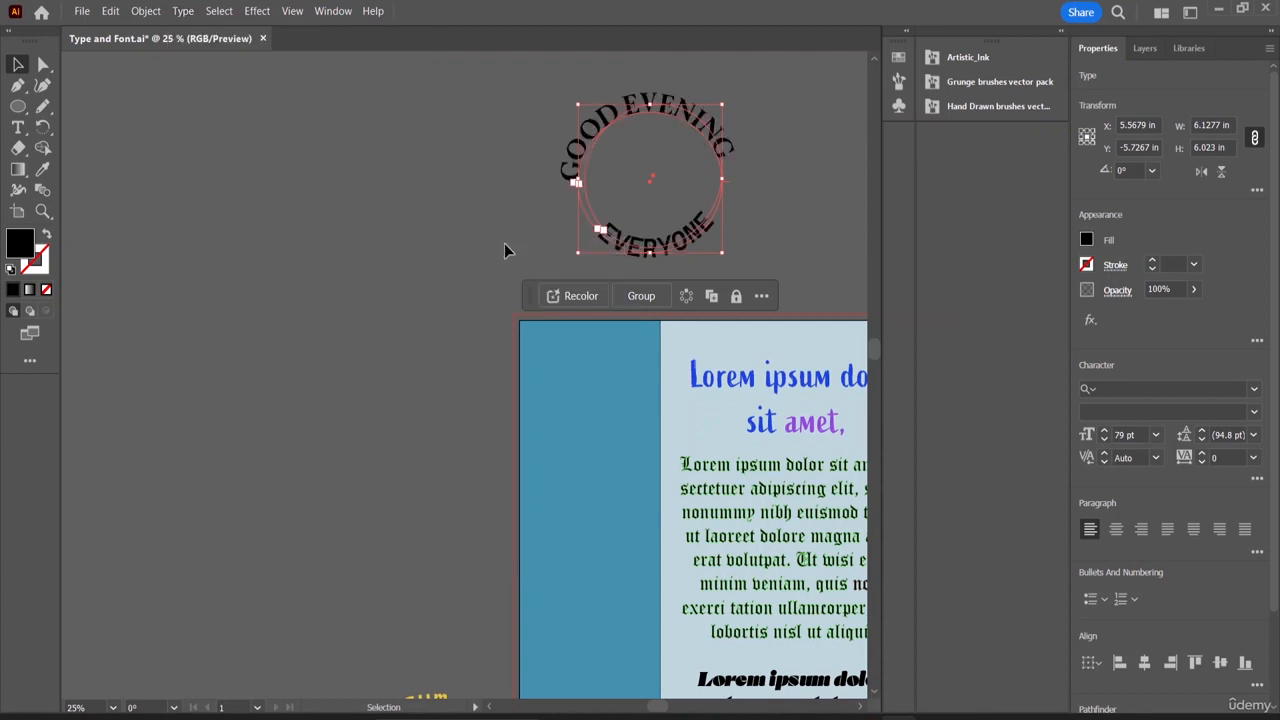
- Align both ring texts to the Center of their paths in the Type on a Path options
{"action": "left_click", "coordinate": [178, 12]}
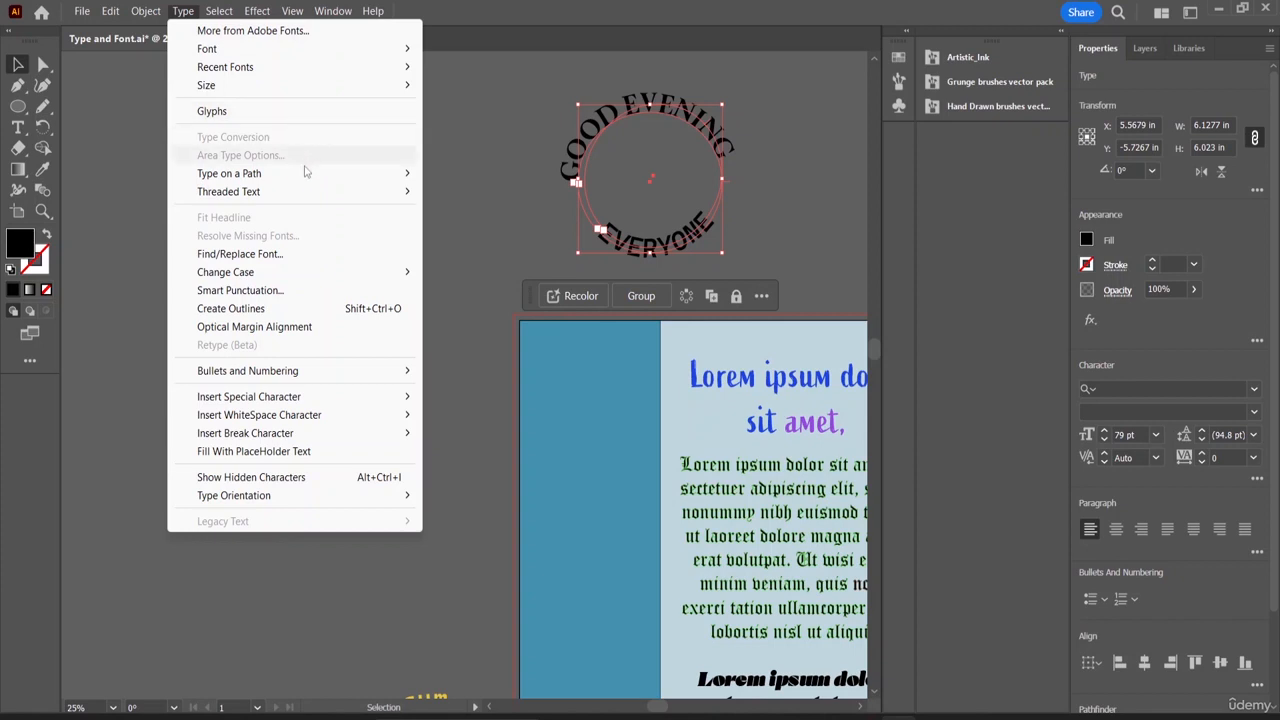
{"action": "mouse_move", "coordinate": [306, 174]}
{"action": "left_click", "coordinate": [495, 273]}
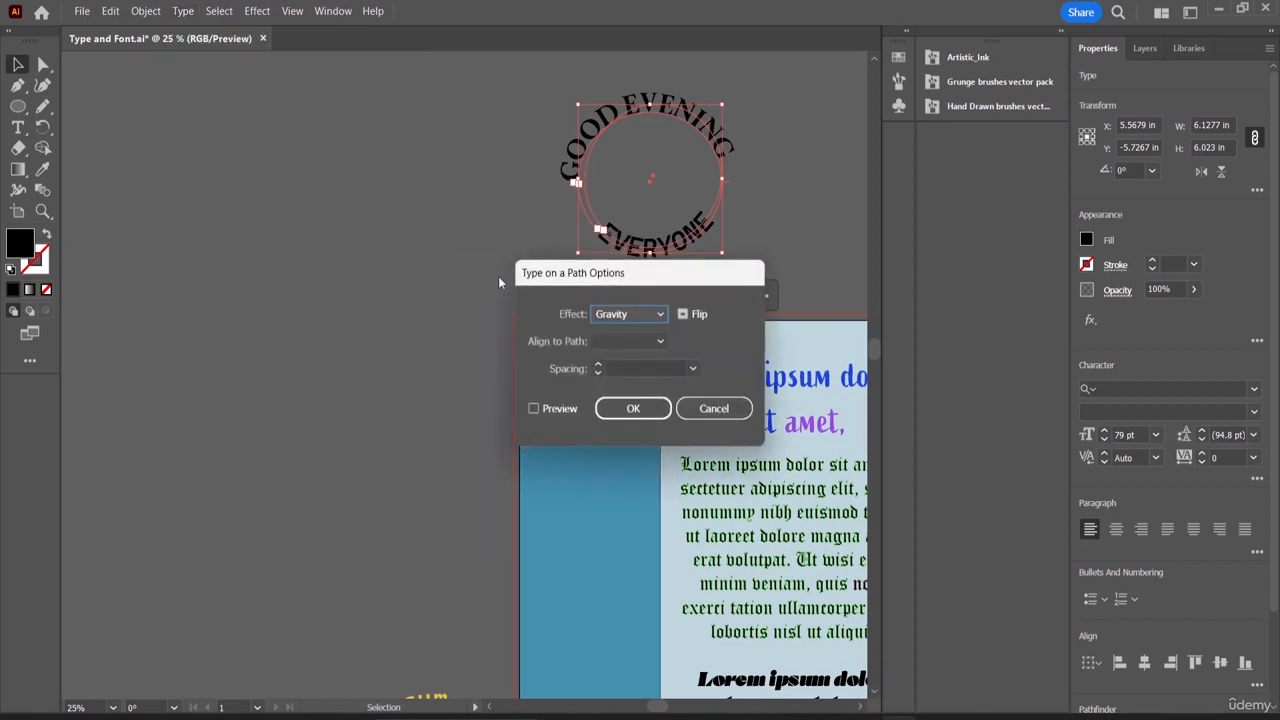
{"action": "left_click", "coordinate": [663, 342]}
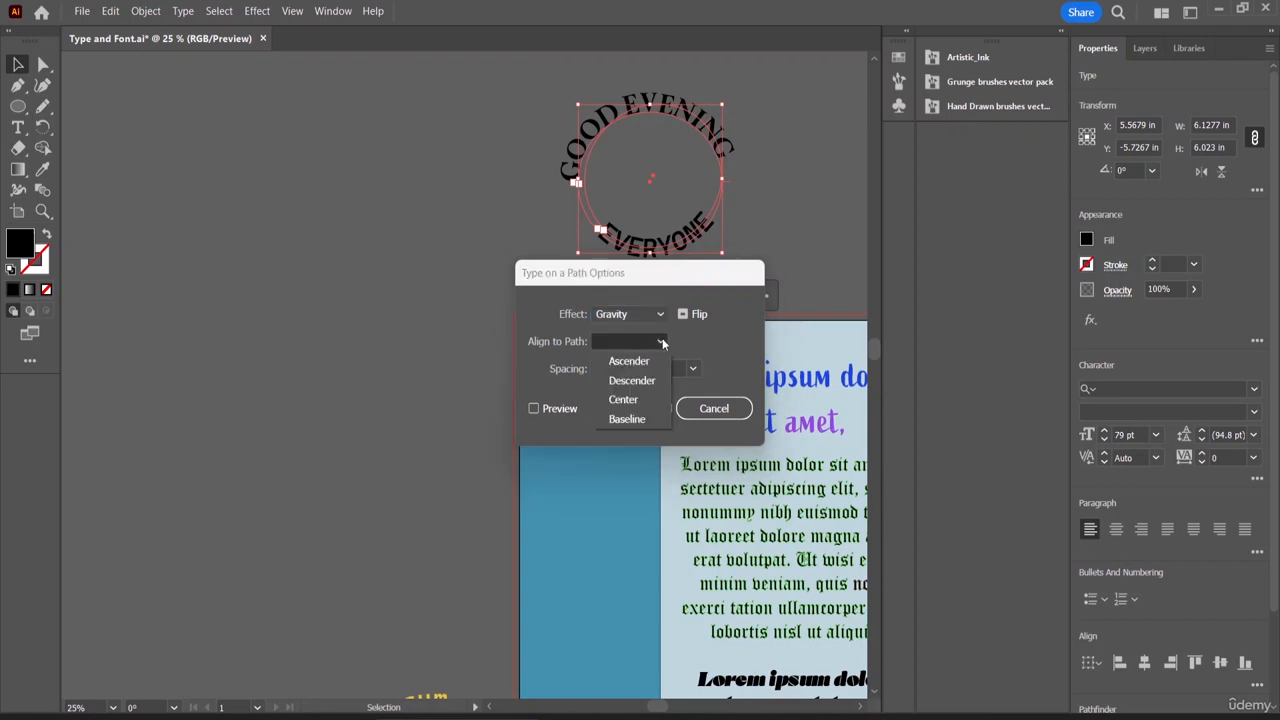
{"action": "left_click", "coordinate": [634, 400]}
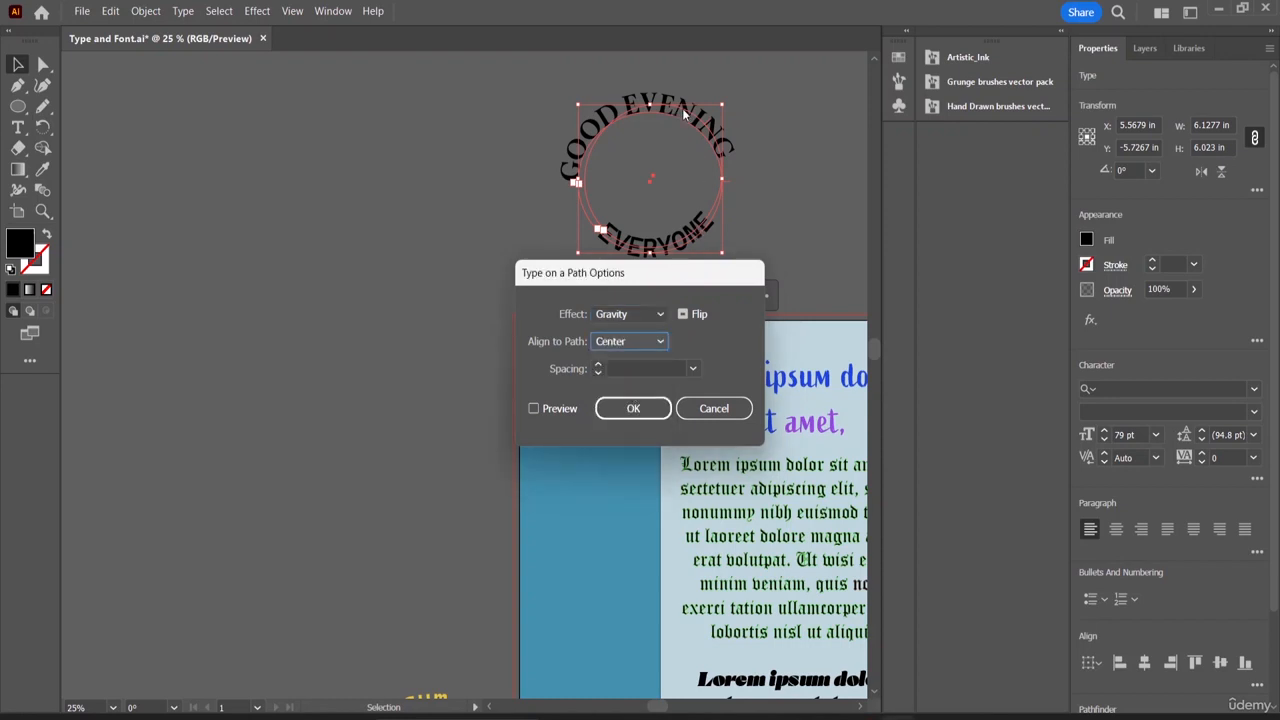
{"action": "left_click", "coordinate": [631, 409]}
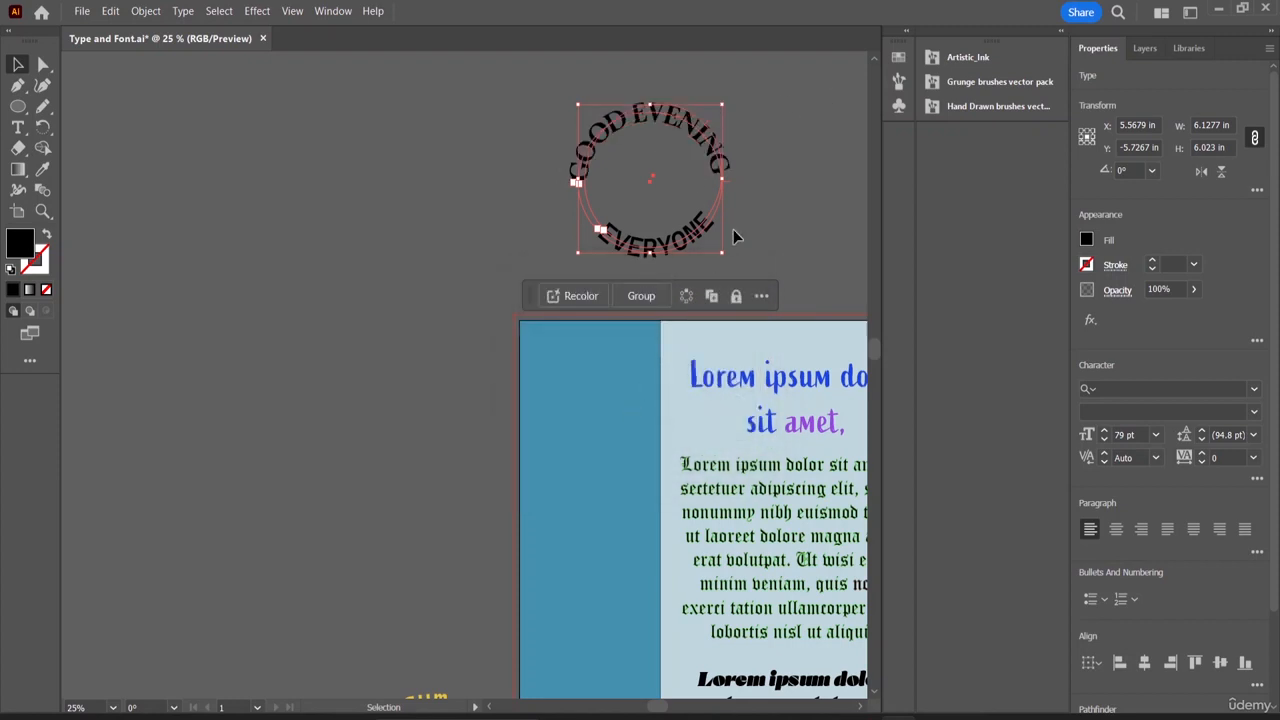
{"action": "left_click", "coordinate": [756, 206]}
{"action": "left_click", "coordinate": [640, 123]}
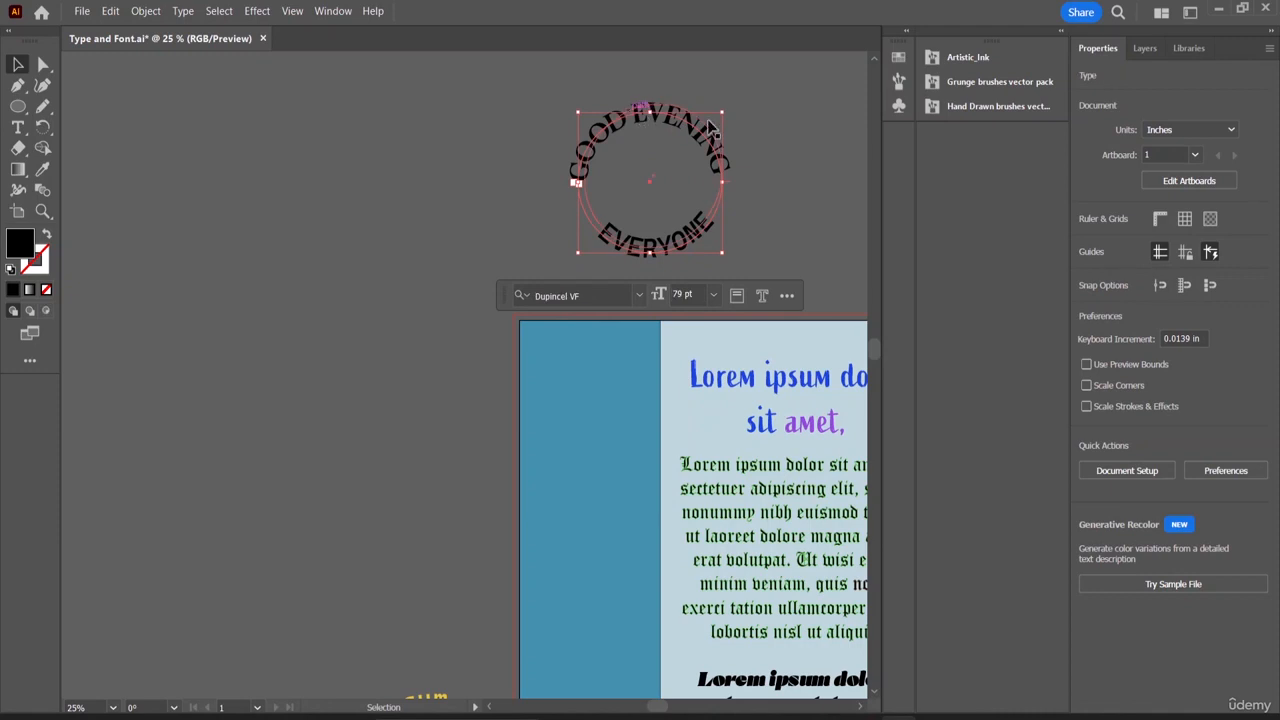
{"action": "left_click", "coordinate": [765, 165]}
{"action": "left_click", "coordinate": [660, 244]}
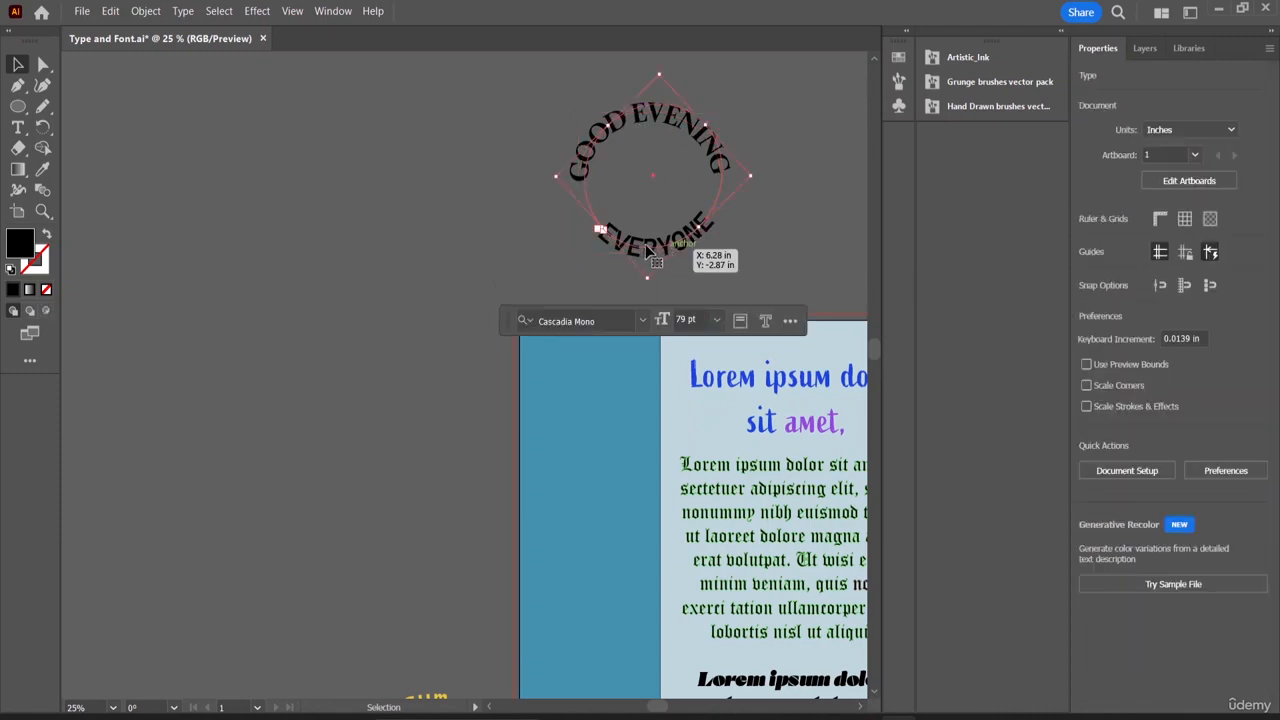
{"action": "left_click", "coordinate": [790, 156]}
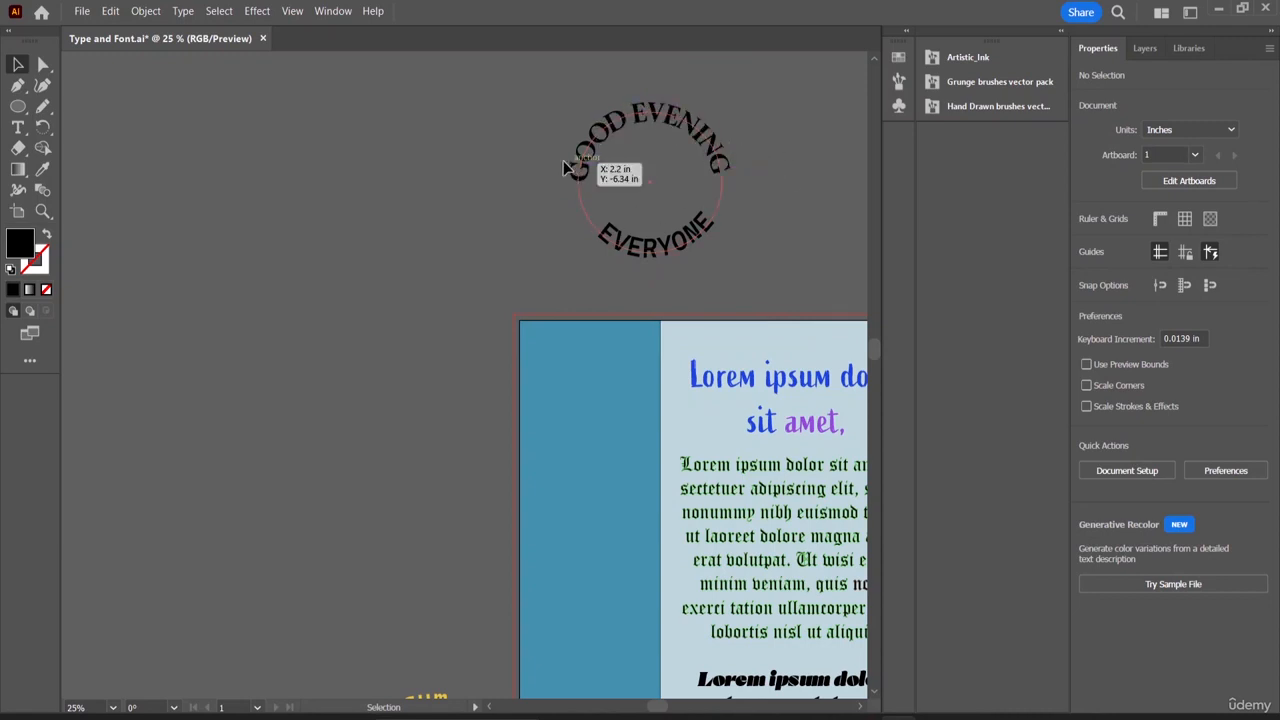
- Nudge the GOOD EVENING text slightly up and to the right, lining its circle up with the one carrying EVERYONE
{"action": "left_click", "coordinate": [601, 147]}
{"action": "double_click", "coordinate": [601, 147]}
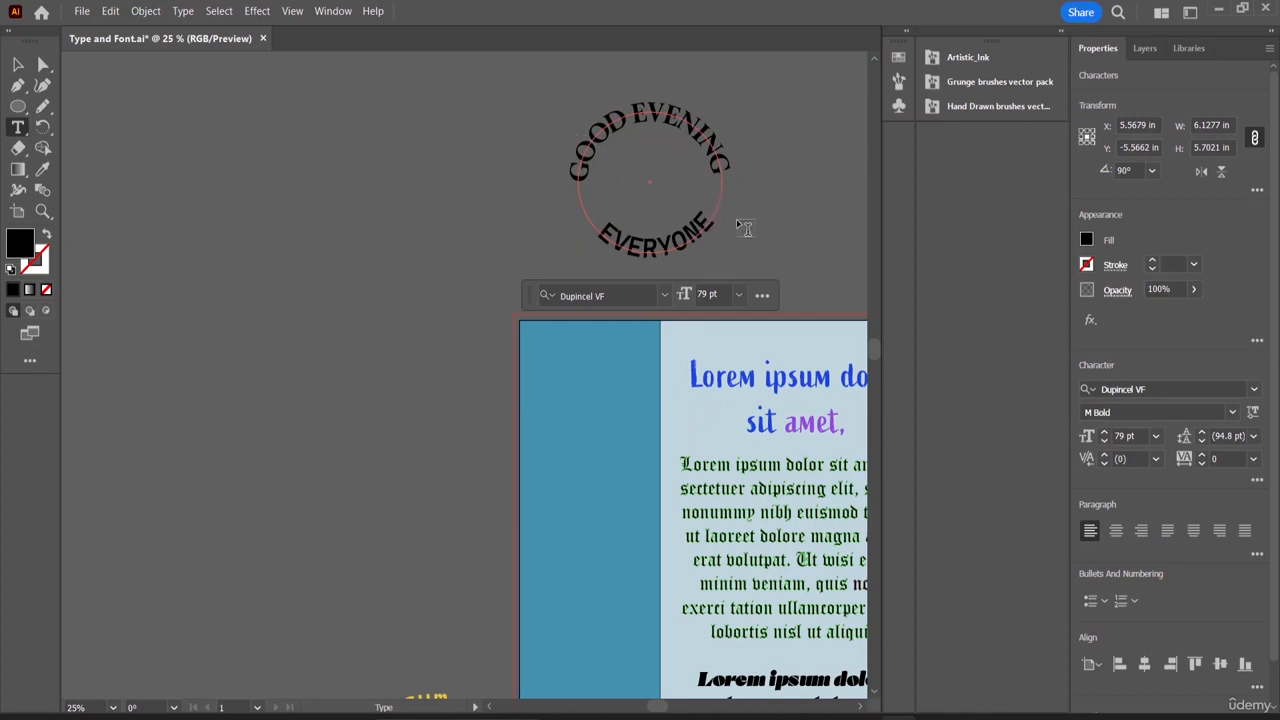
{"action": "left_click", "coordinate": [18, 65]}
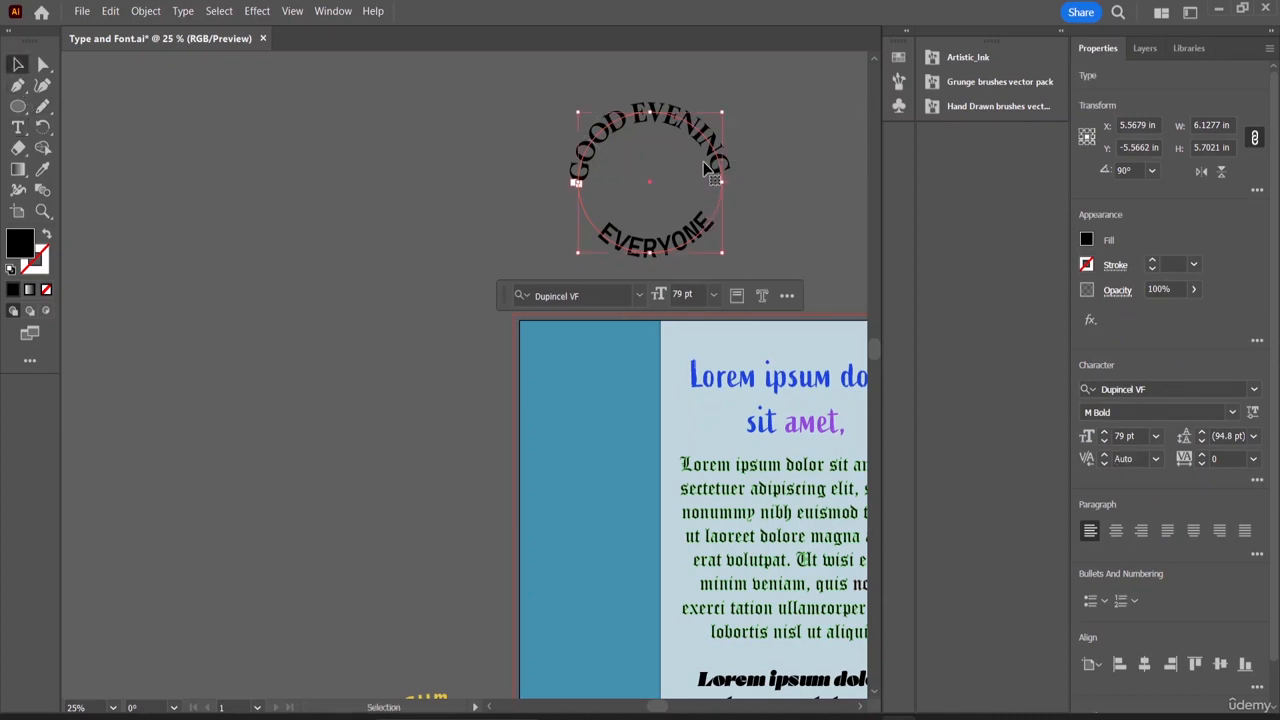
{"action": "mouse_move", "coordinate": [694, 131]}
{"action": "left_mouse_down"}
{"action": "mouse_move", "coordinate": [564, 148]}
{"action": "mouse_move", "coordinate": [700, 127]}
{"action": "left_mouse_up"}
{"action": "left_click", "coordinate": [816, 200]}
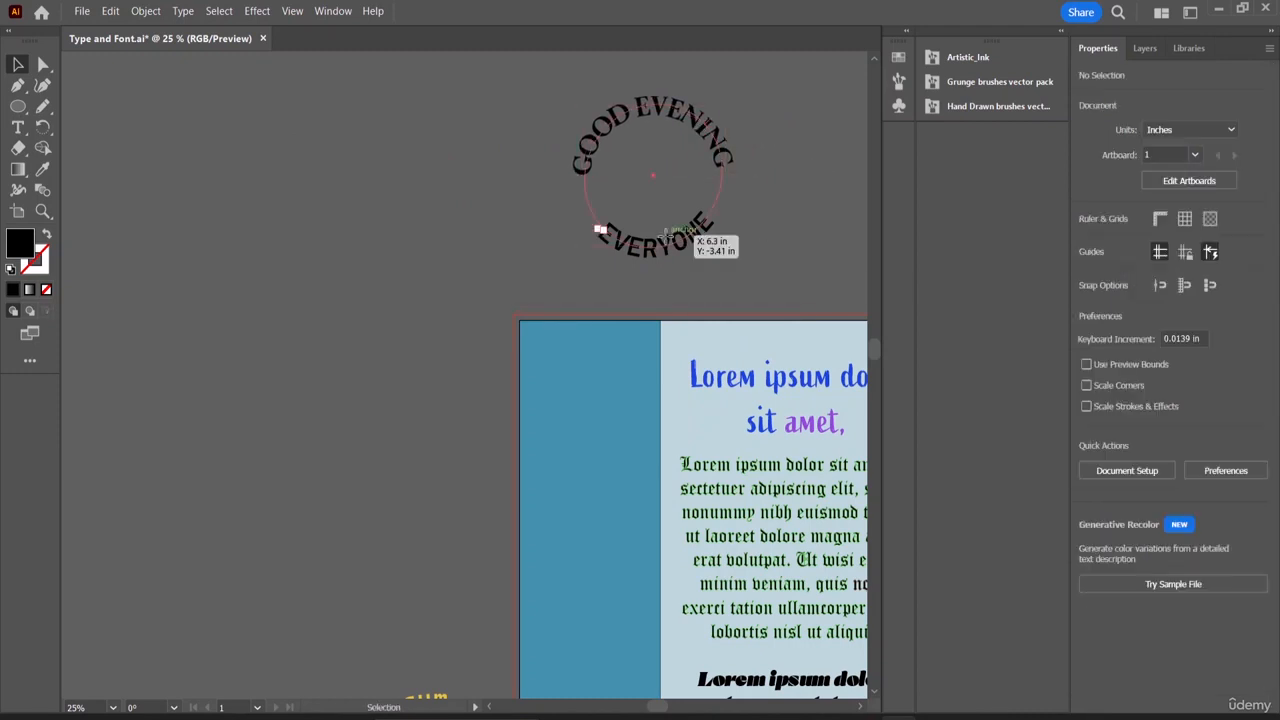
- Select both ring texts and move them down into the empty area to the left of the poster
{"action": "left_click", "coordinate": [677, 244]}
{"action": "left_click_drag", "start_coordinate": [785, 281], "coordinate": [787, 284]}
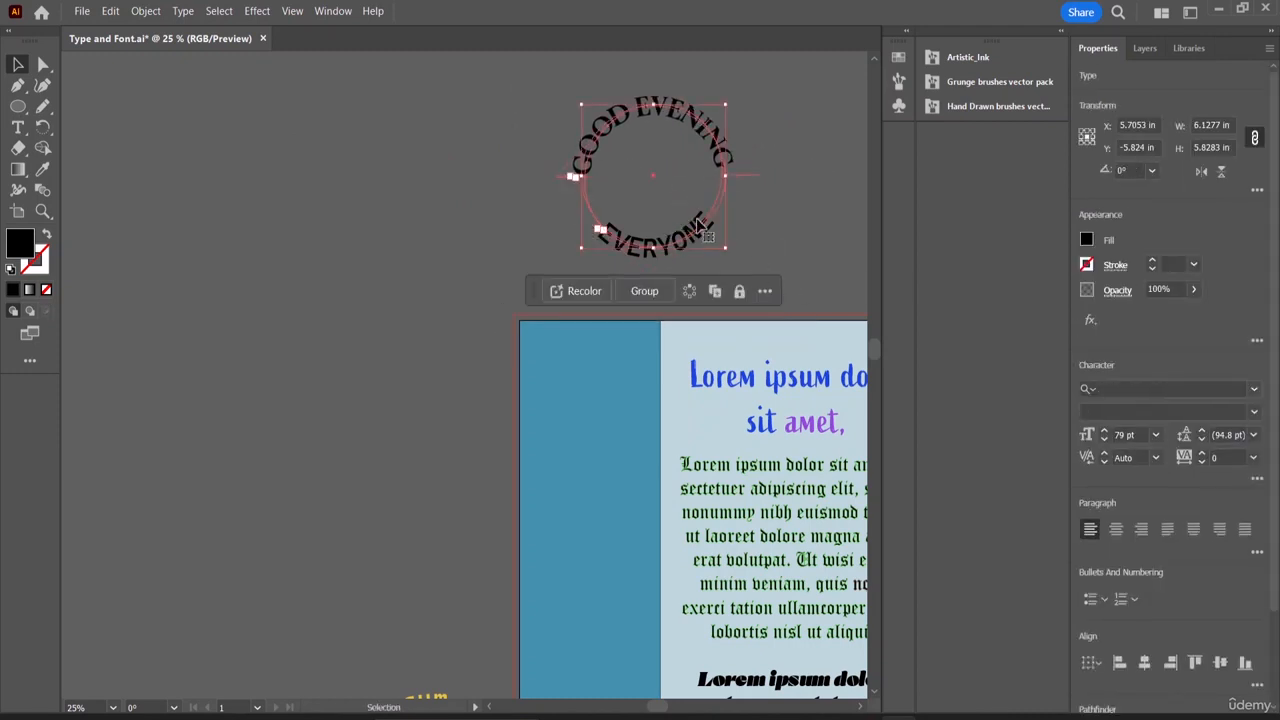
{"action": "left_click_drag", "start_coordinate": [651, 120], "coordinate": [192, 372]}
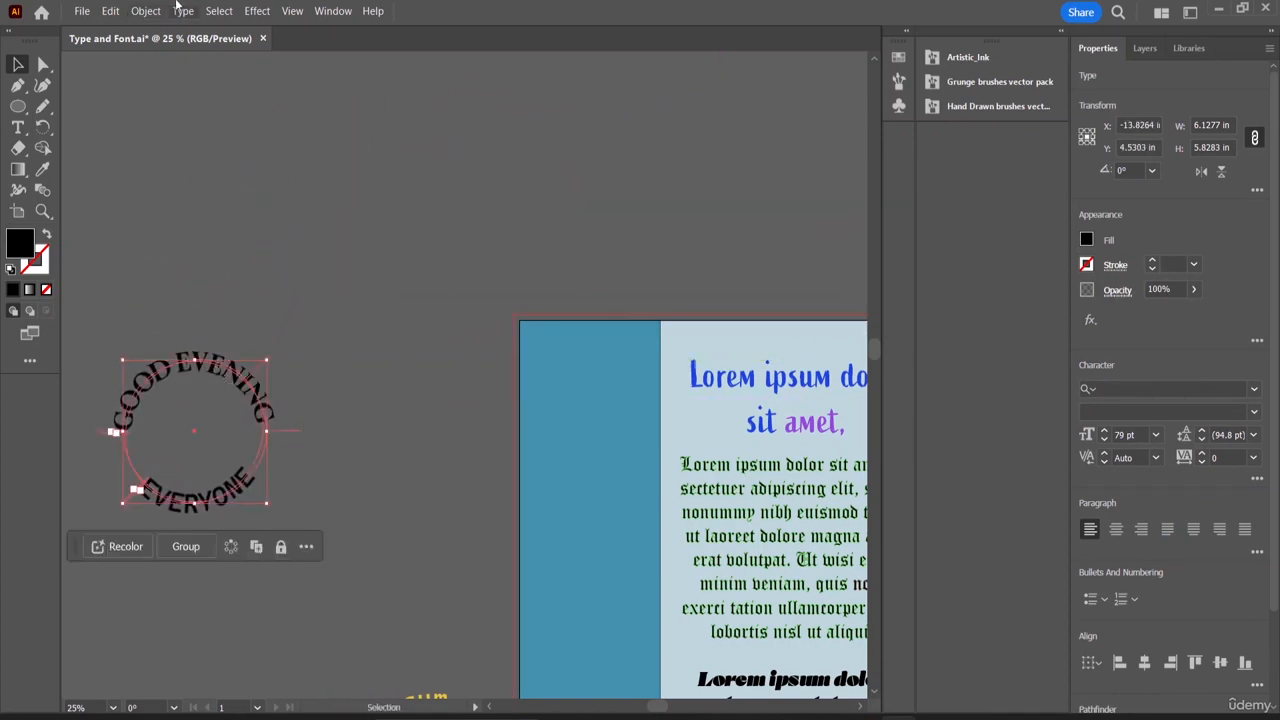
- Draw a five-pointed star about 4.6 in wide over the GOOD EVENING / EVERYONE ring with the Star tool
{"action": "left_click_drag", "start_coordinate": [18, 106], "coordinate": [92, 120]}
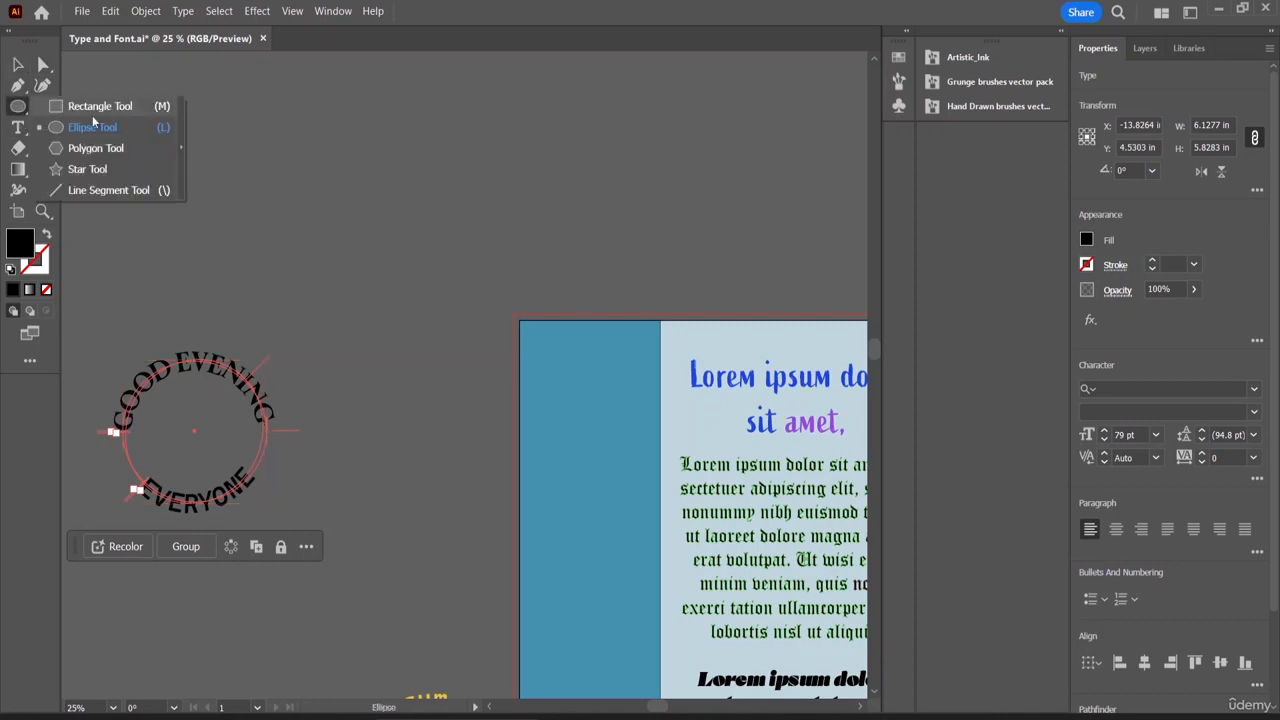
{"action": "left_click", "coordinate": [103, 172]}
{"action": "left_click_drag", "start_coordinate": [160, 400], "coordinate": [150, 345]}
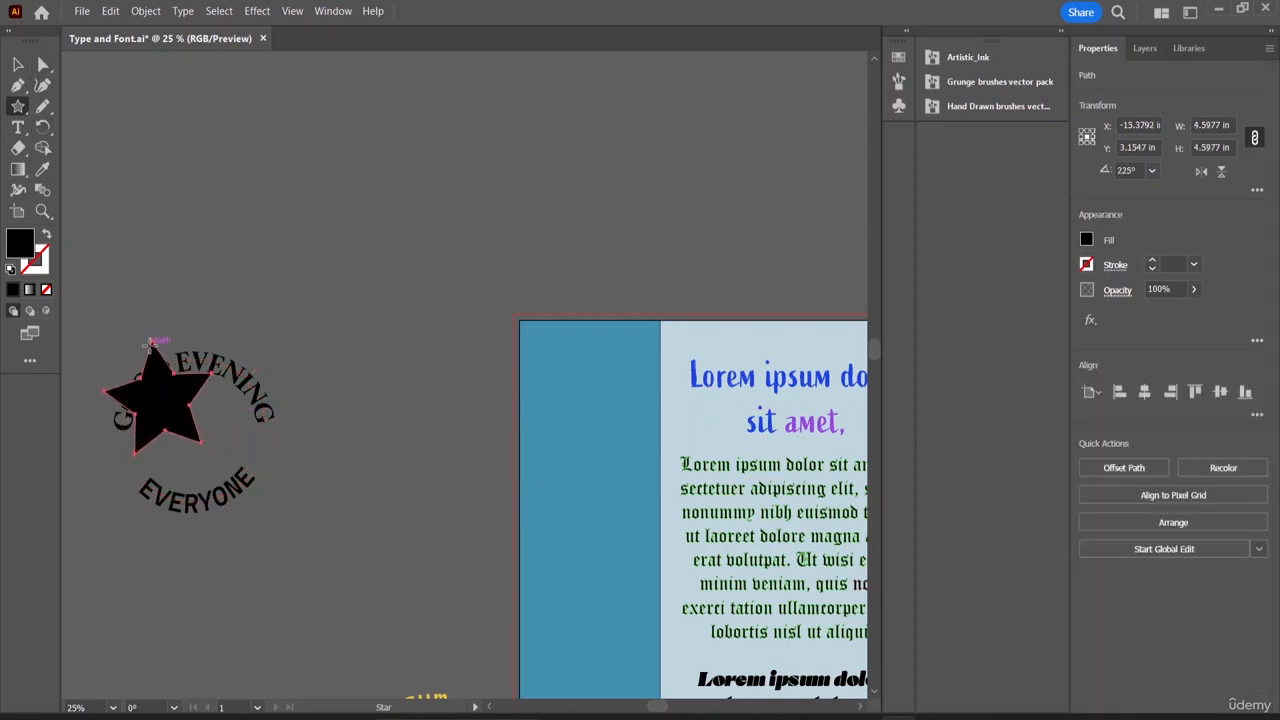
{"action": "key", "text": "v"}
{"action": "key", "text": "Return"}
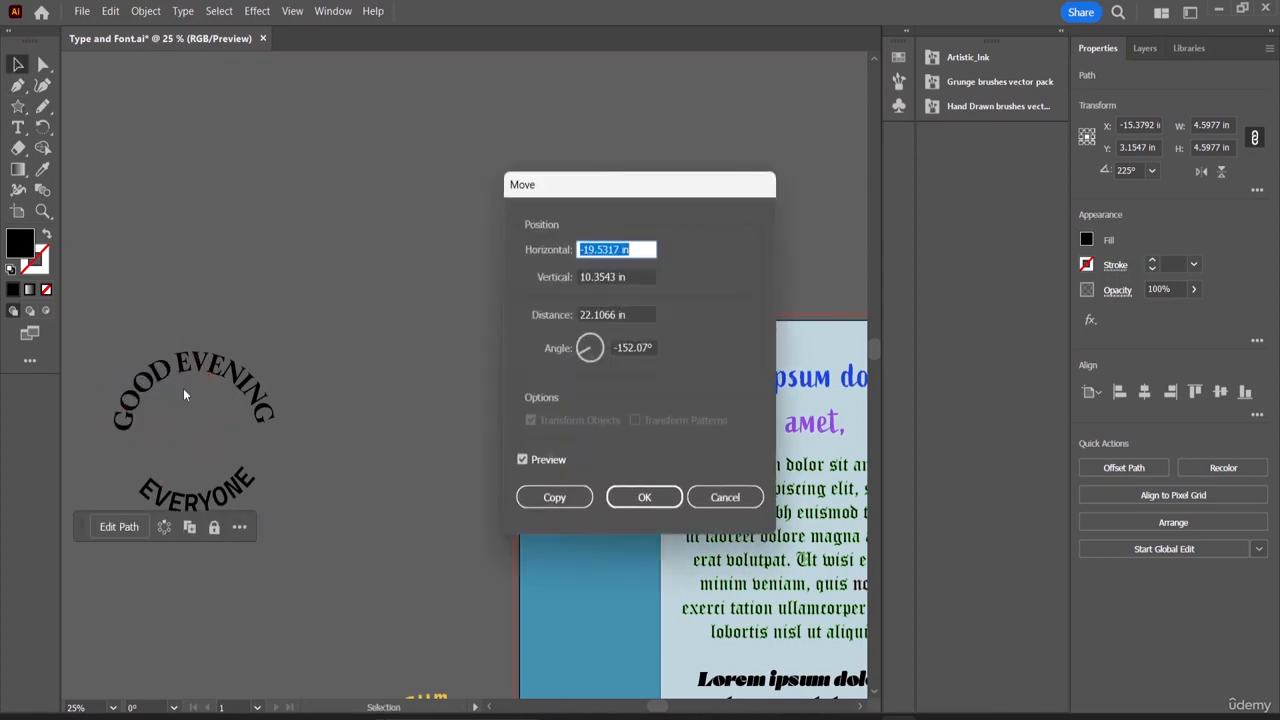
{"action": "left_click", "coordinate": [725, 497]}
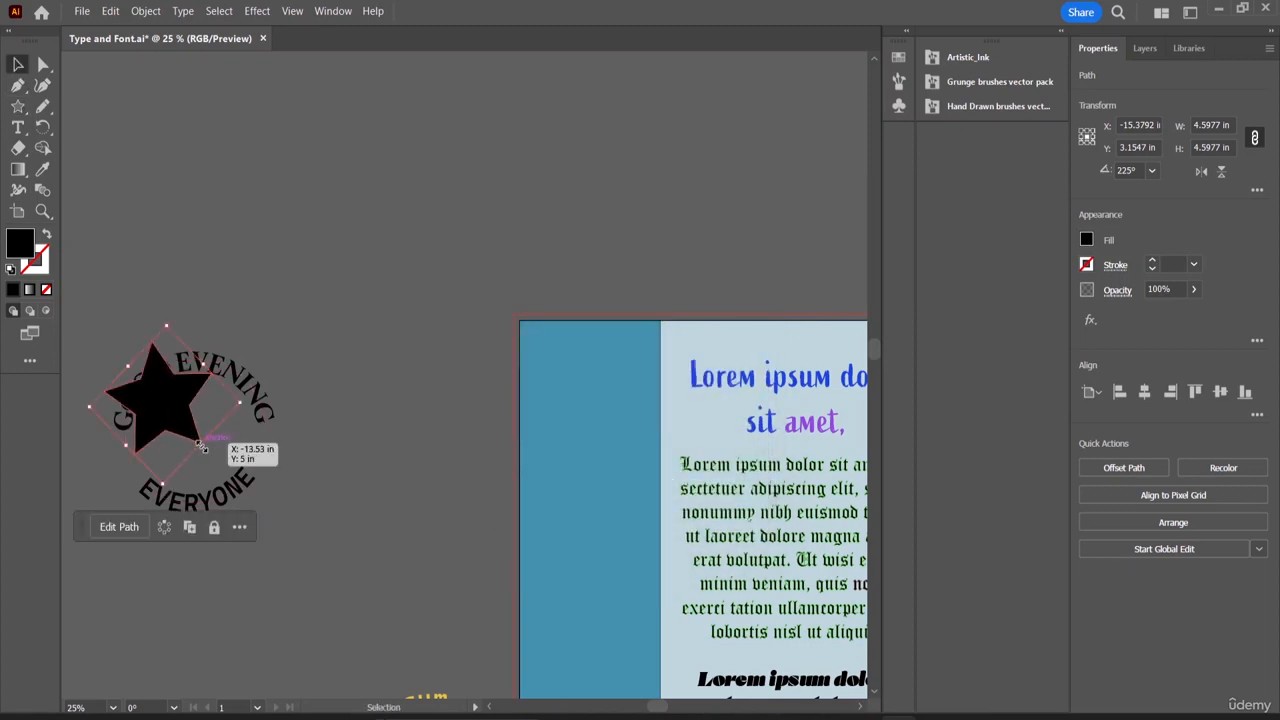
- Reduce the star to about 2.7 in wide and place it upright in the middle of the text ring
{"action": "left_click_drag", "start_coordinate": [203, 447], "coordinate": [228, 362]}
{"action": "left_click", "coordinate": [243, 329]}
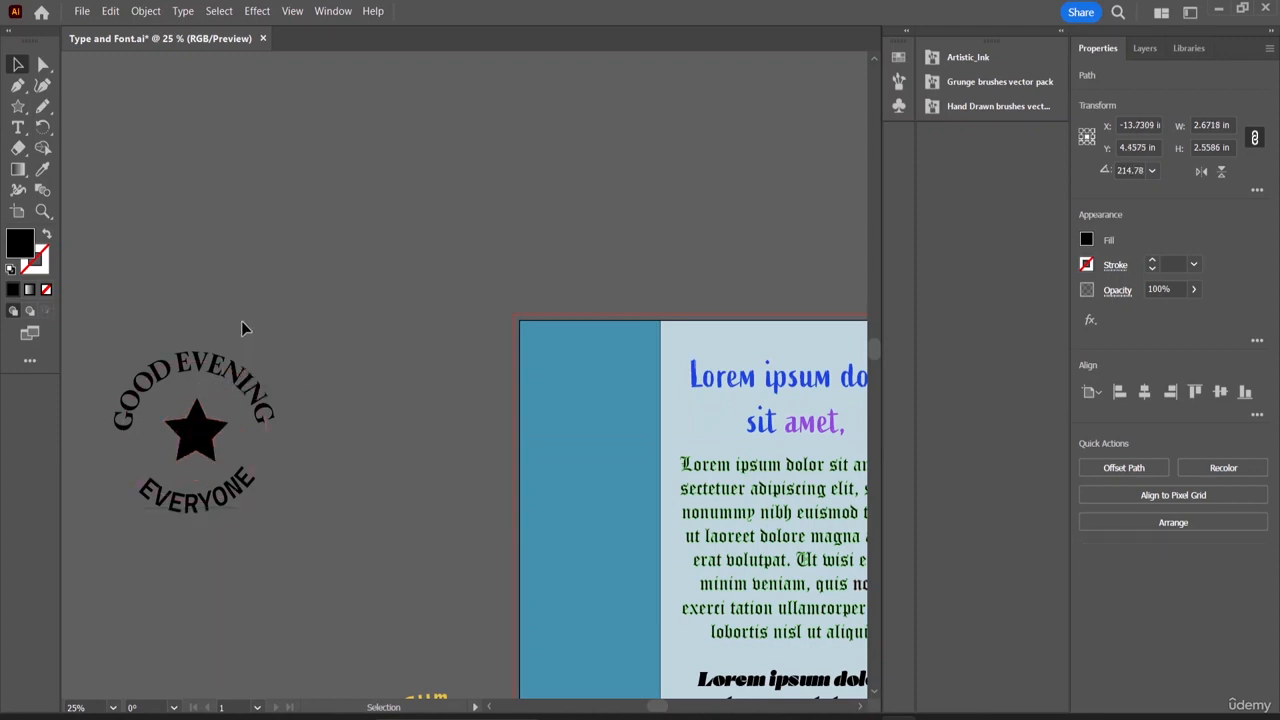
{"action": "left_click", "coordinate": [244, 490]}
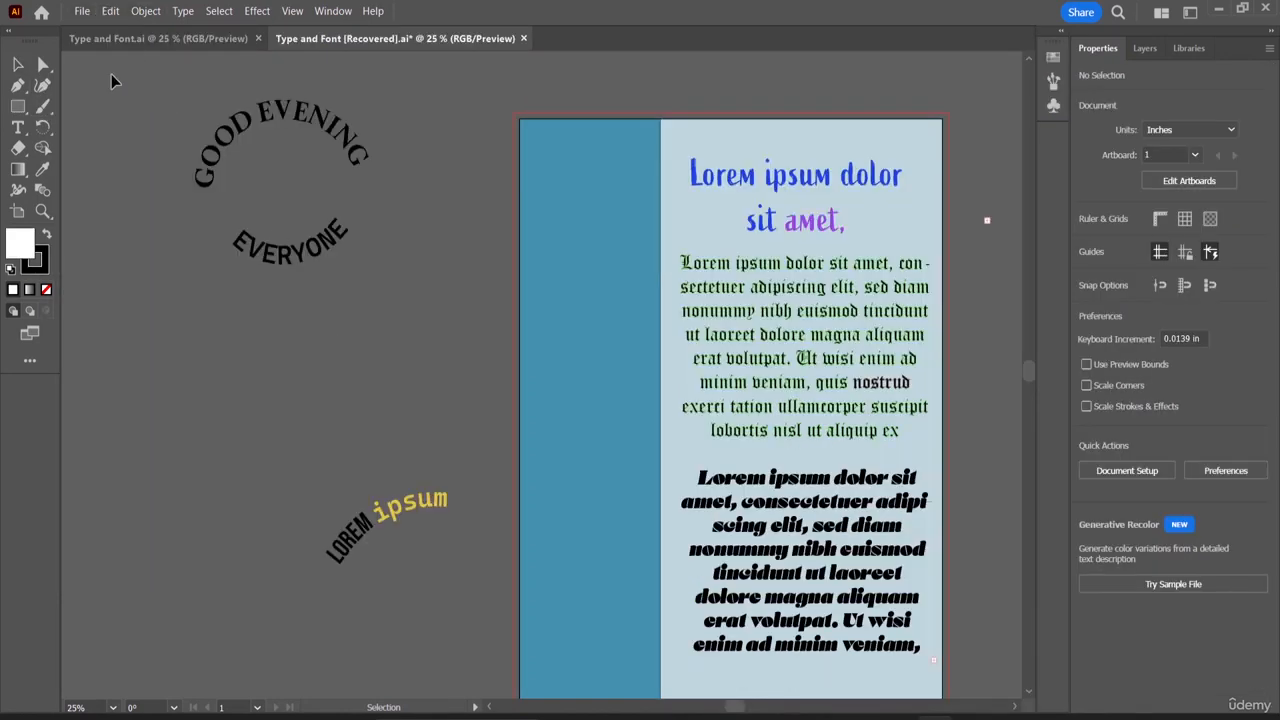
- In the recovered document, draw a star about 2.35 in wide and place it in the centre of the GOOD EVENING / EVERYONE ring
{"action": "left_click", "coordinate": [14, 63]}
{"action": "left_click", "coordinate": [18, 106]}
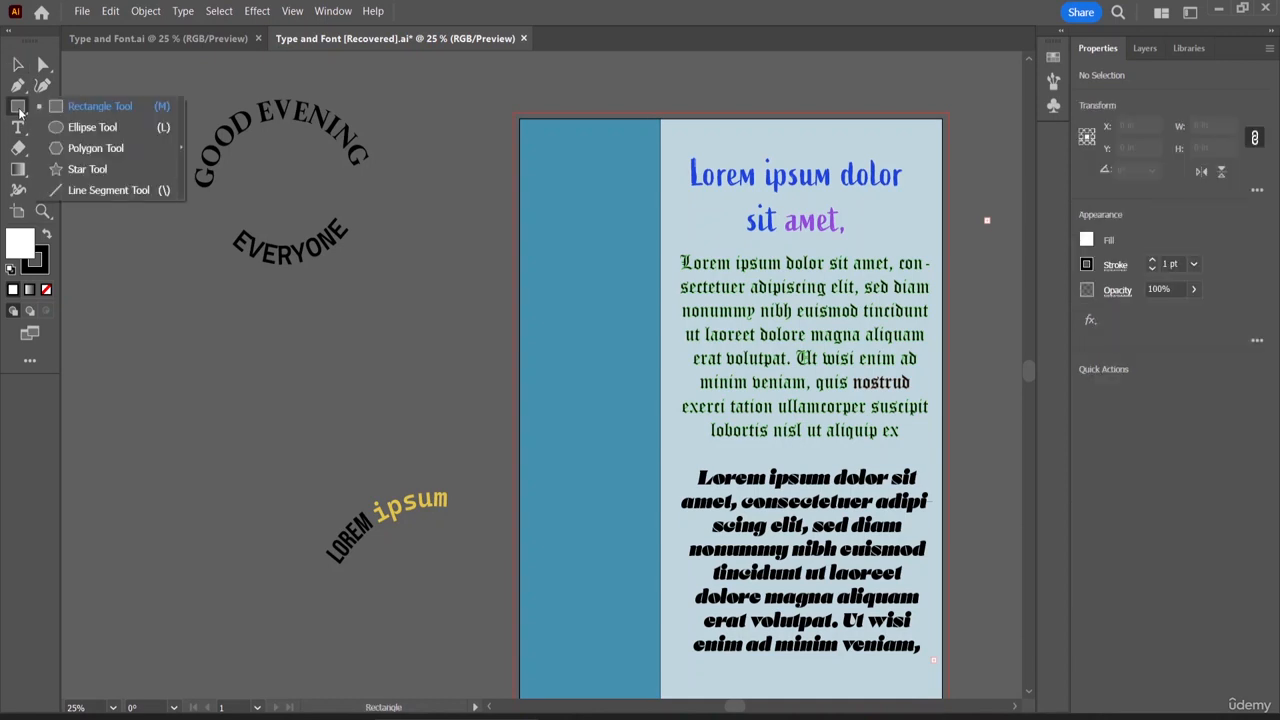
{"action": "left_click", "coordinate": [84, 169]}
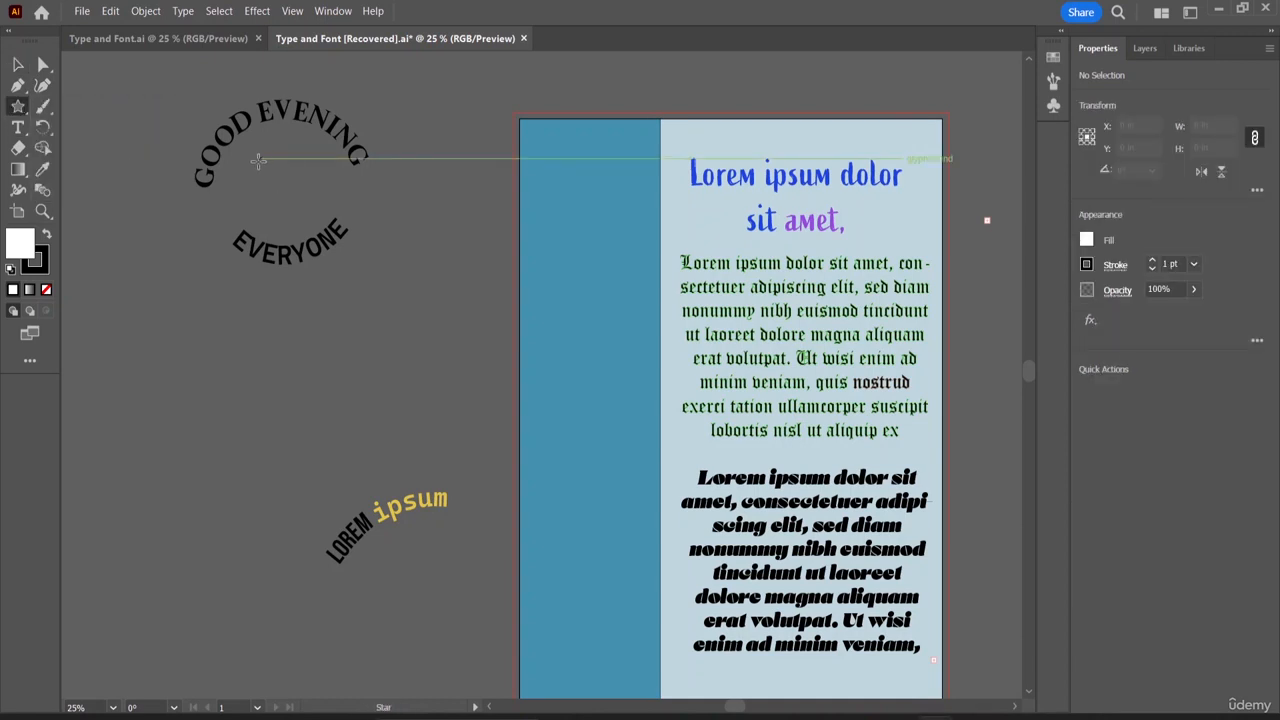
{"action": "left_click_drag", "start_coordinate": [260, 157], "coordinate": [277, 182]}
{"action": "left_click", "coordinate": [16, 63]}
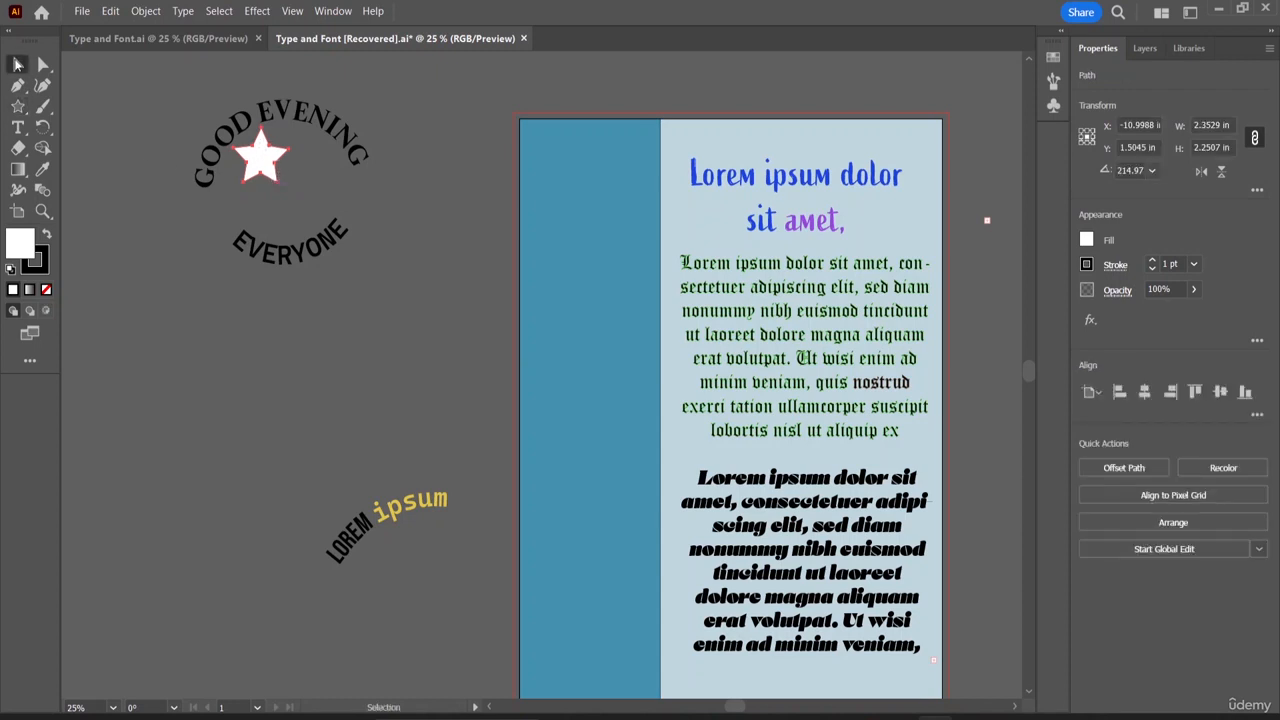
{"action": "left_click_drag", "start_coordinate": [270, 157], "coordinate": [288, 183]}
{"action": "left_click", "coordinate": [425, 205]}
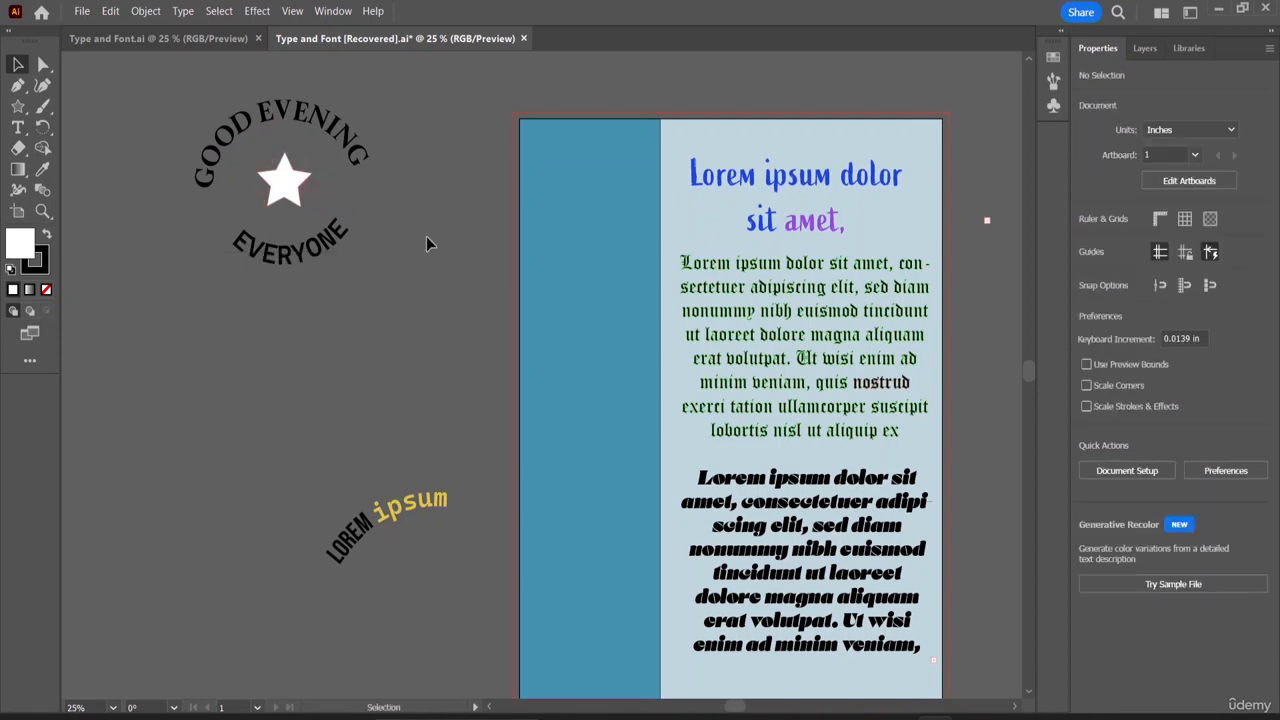
- Fill the star inside the ring with a dark brown swatch
{"action": "left_click", "coordinate": [298, 192]}
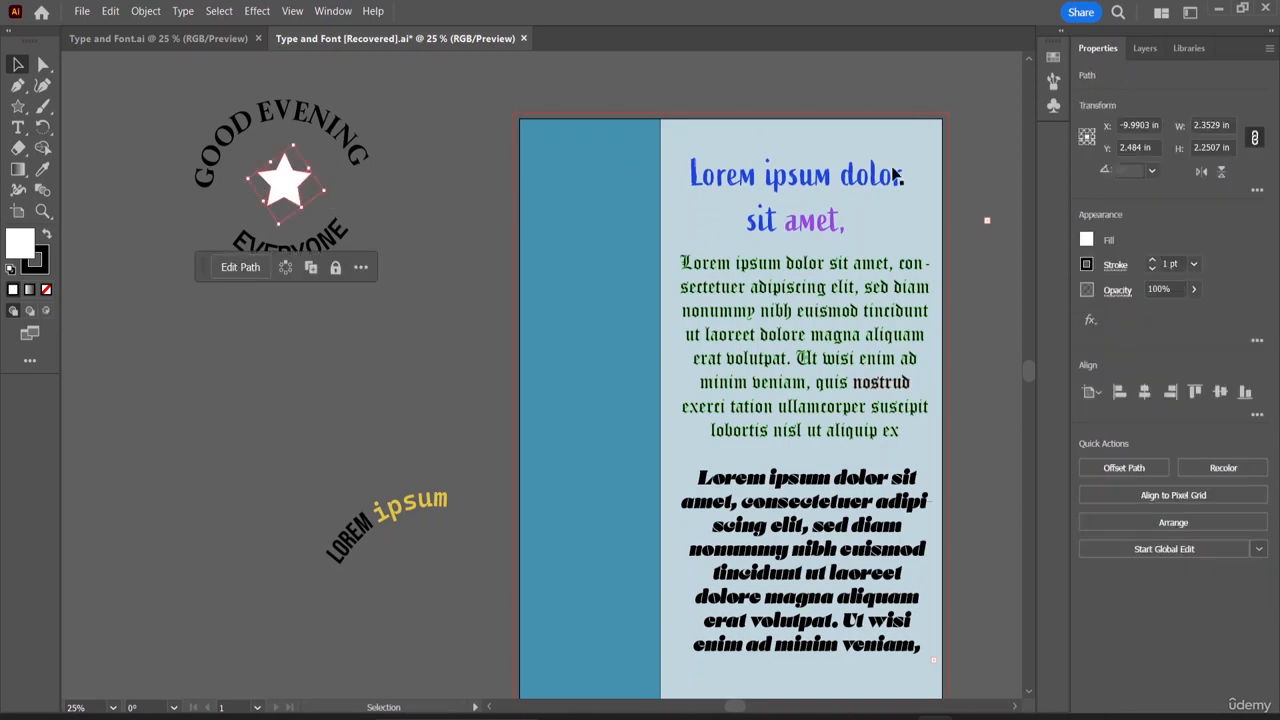
{"action": "left_click", "coordinate": [1087, 241]}
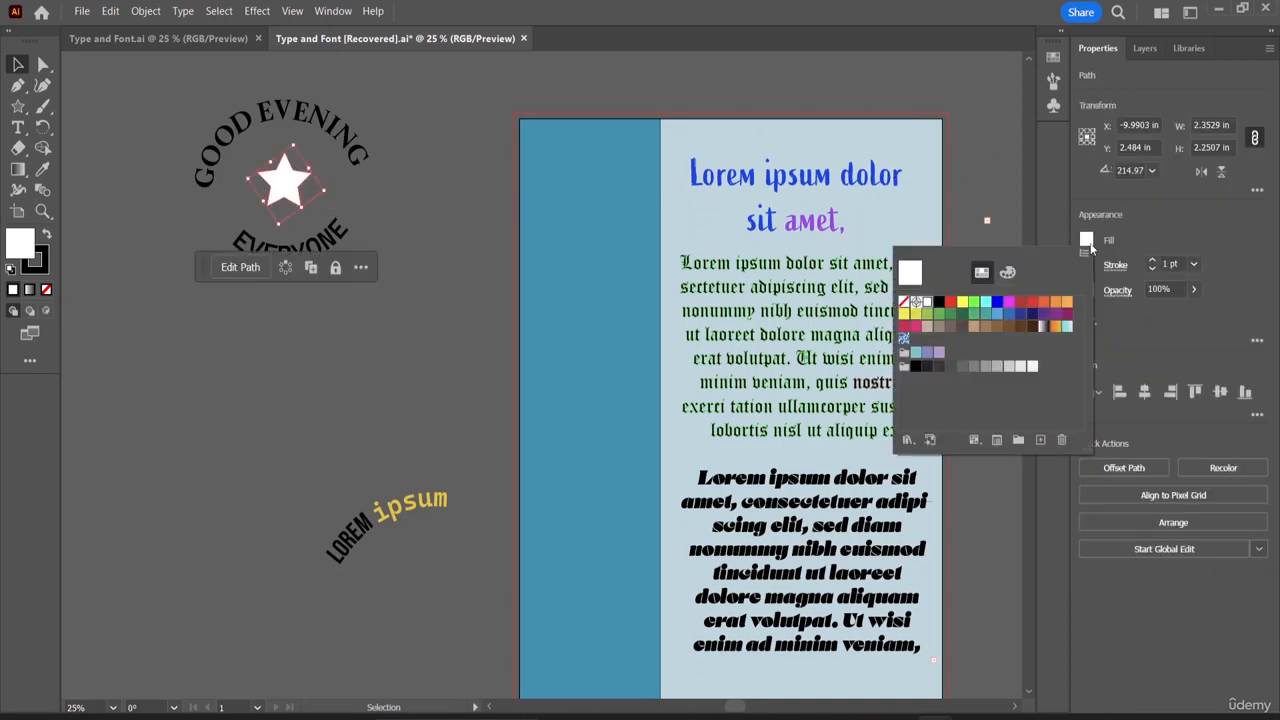
{"action": "left_click", "coordinate": [987, 303]}
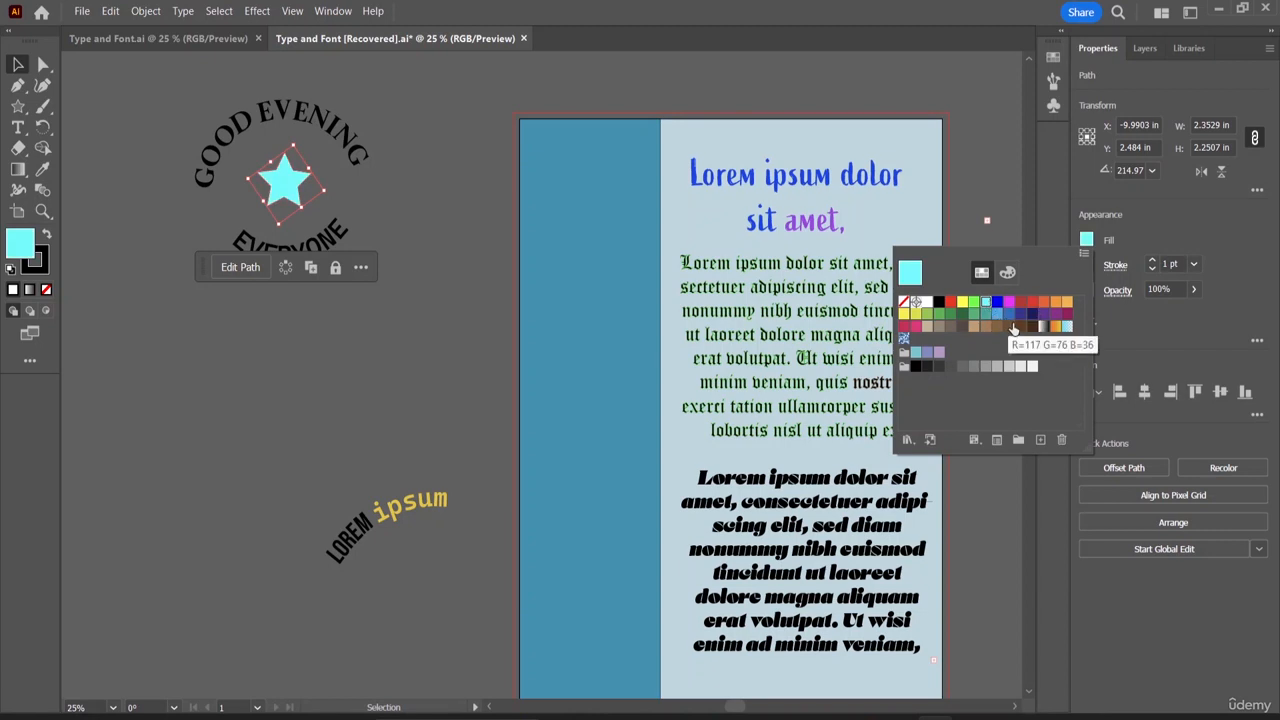
{"action": "left_click", "coordinate": [1019, 327]}
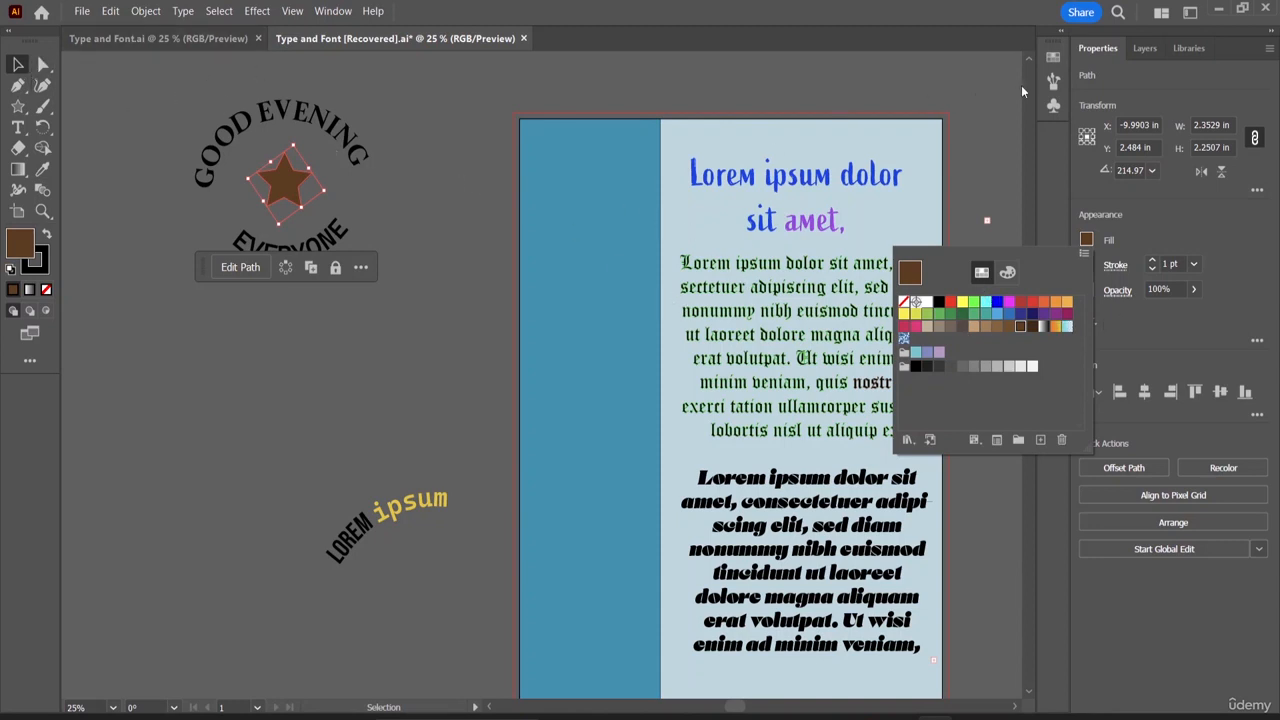
- Move both ring texts and the star onto the poster's blue band and scale them down to about 3.8 in wide
{"action": "scroll", "coordinate": [778, 145], "scroll_direction": "up", "scroll_amount": 5}
{"action": "scroll", "coordinate": [632, 310], "scroll_direction": "down", "scroll_amount": 2}
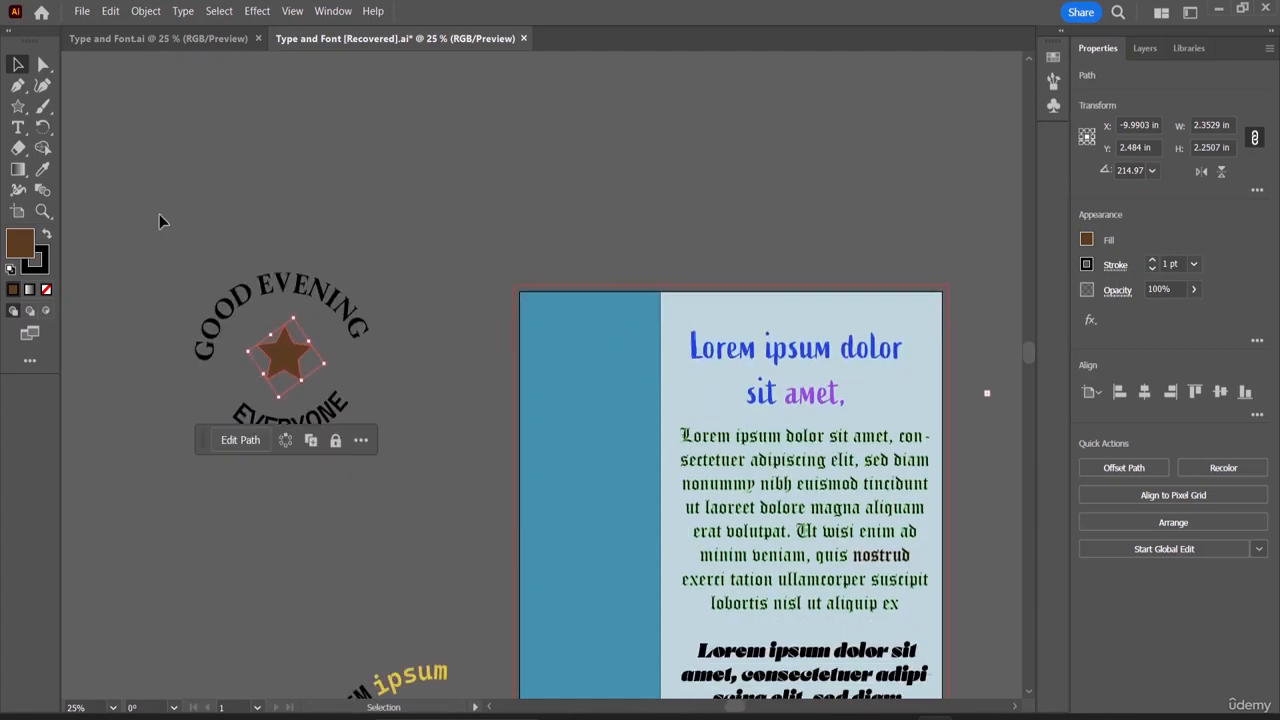
{"action": "left_click_drag", "start_coordinate": [395, 492], "coordinate": [402, 499]}
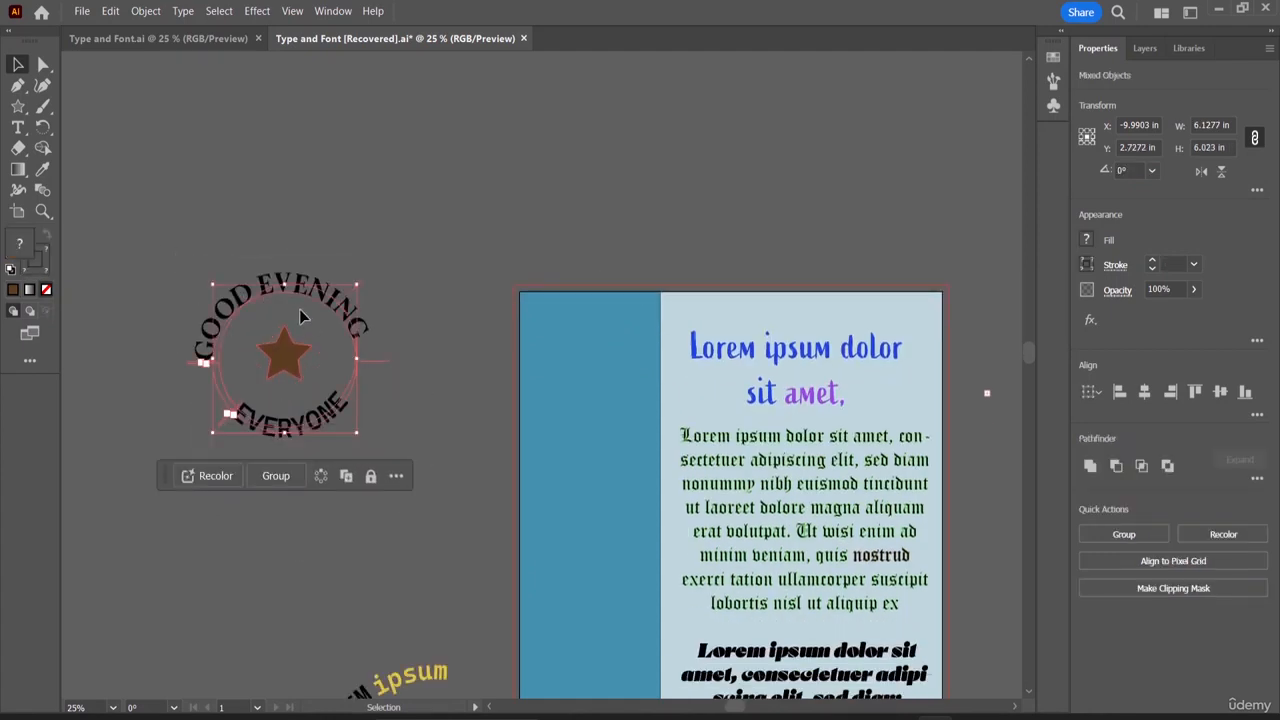
{"action": "left_click_drag", "start_coordinate": [300, 300], "coordinate": [602, 341]}
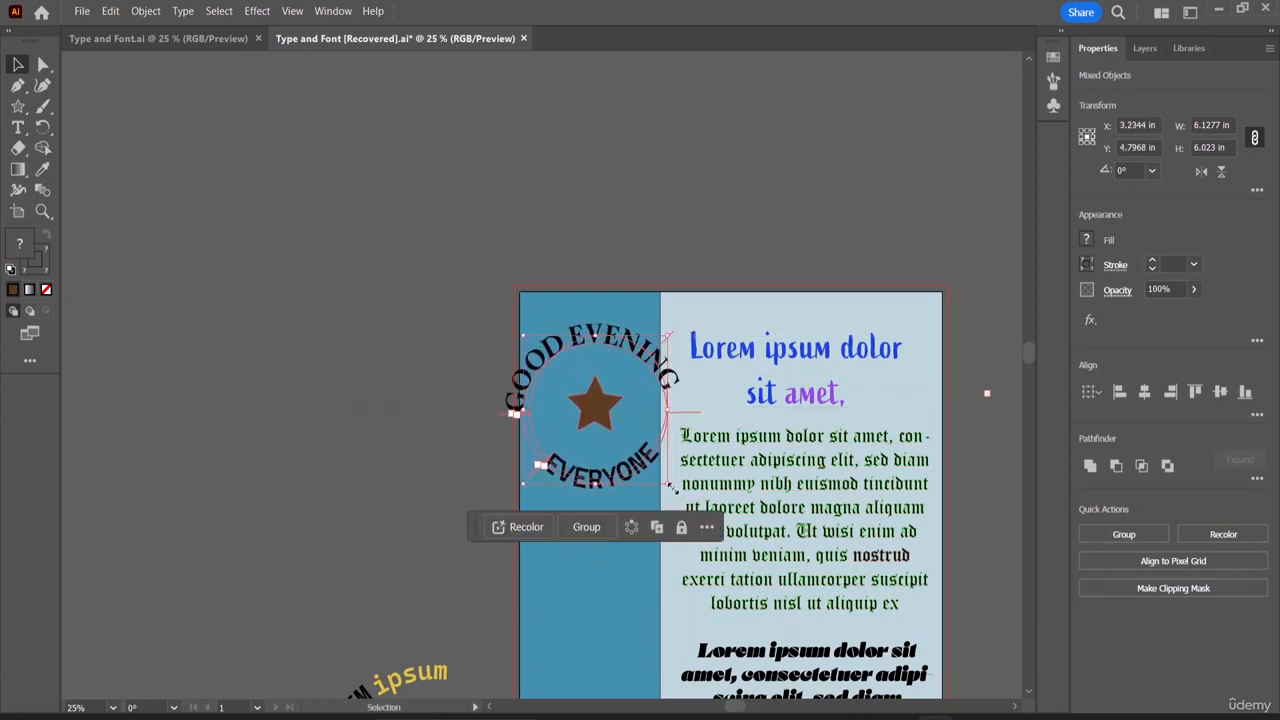
{"action": "left_click_drag", "start_coordinate": [676, 490], "coordinate": [608, 425]}
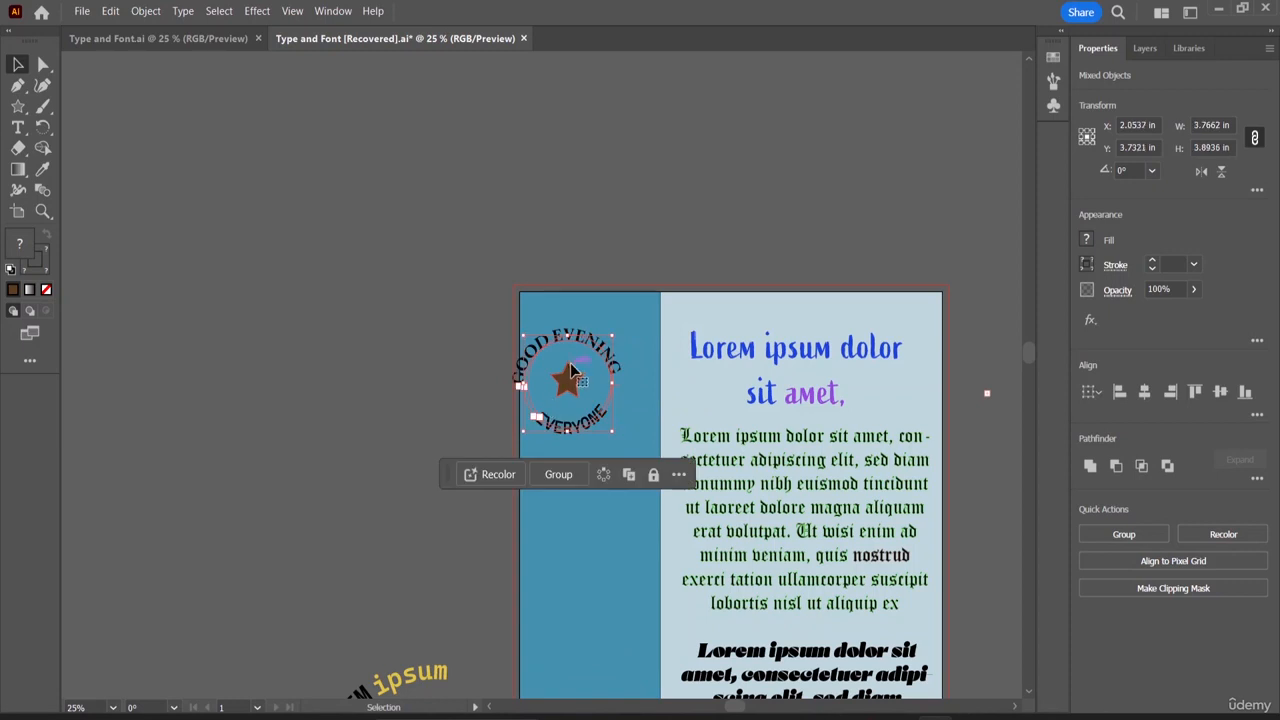
{"action": "key", "text": "ctrl+shift+a"}
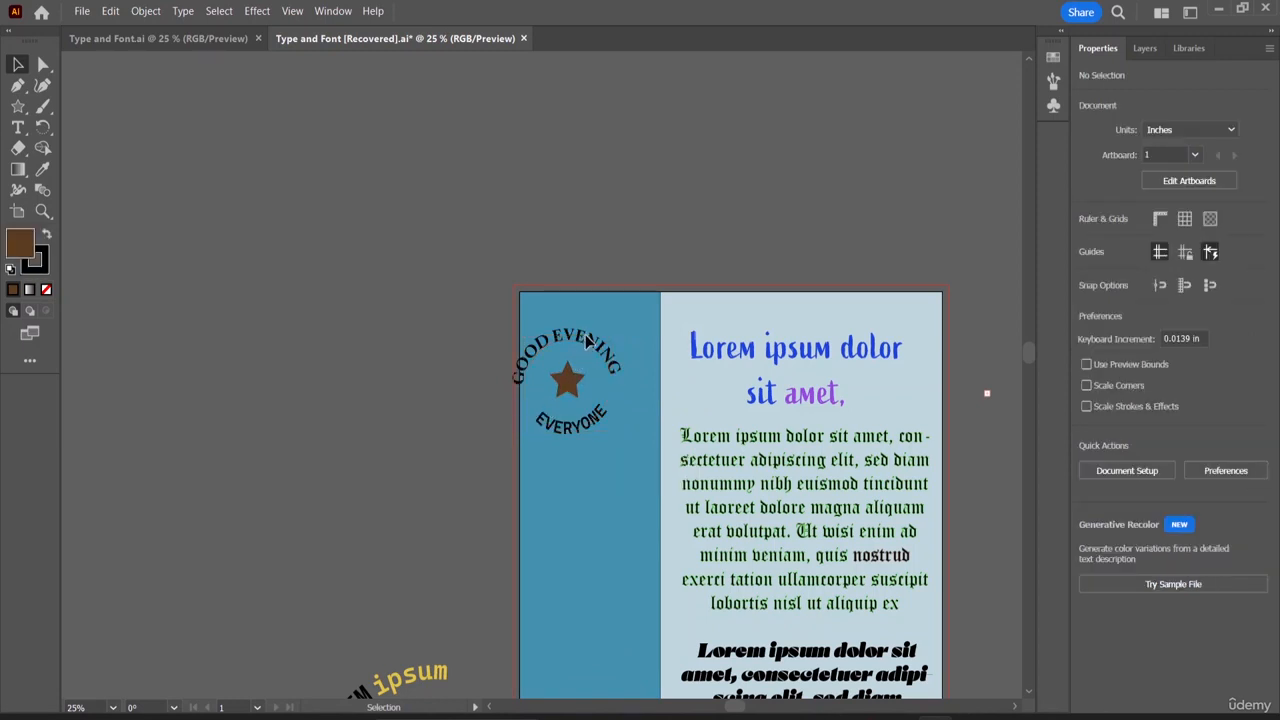
- Arrange the ring texts and star fully inside the top of the blue band and group them
{"action": "left_click", "coordinate": [590, 340]}
{"action": "left_click_drag", "start_coordinate": [612, 334], "coordinate": [586, 377]}
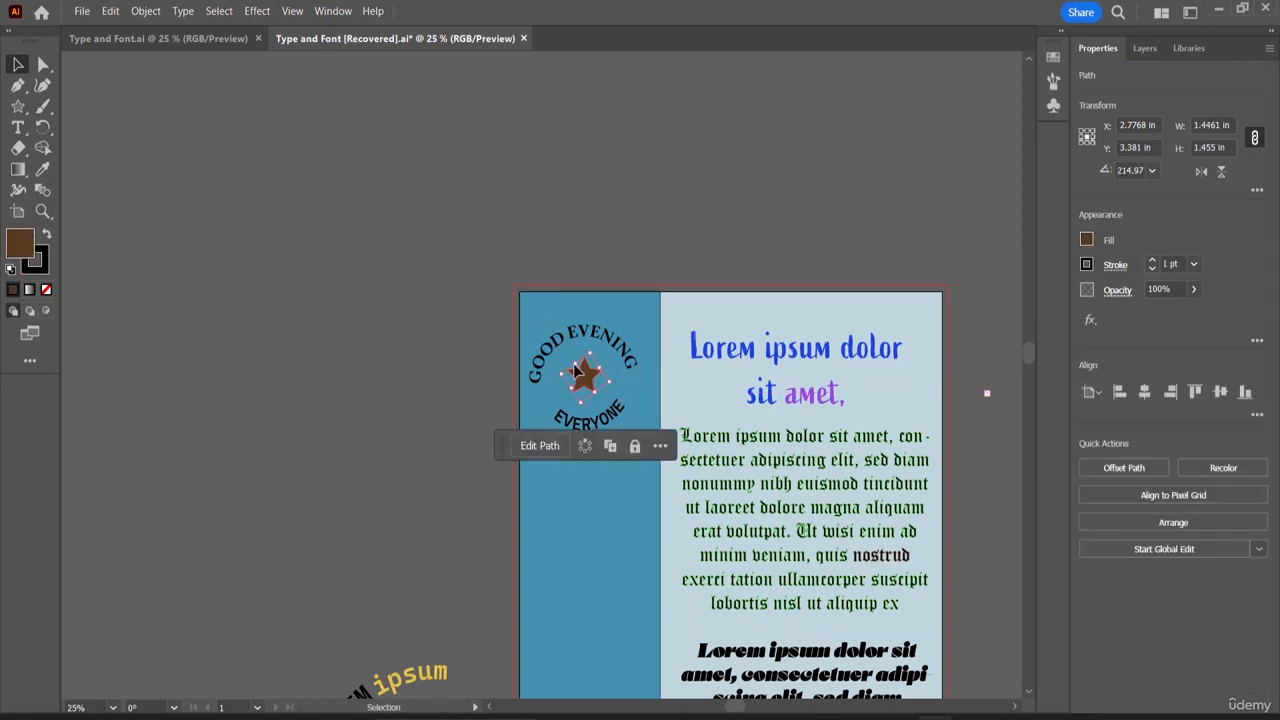
{"action": "left_click", "coordinate": [539, 329], "text": "shift"}
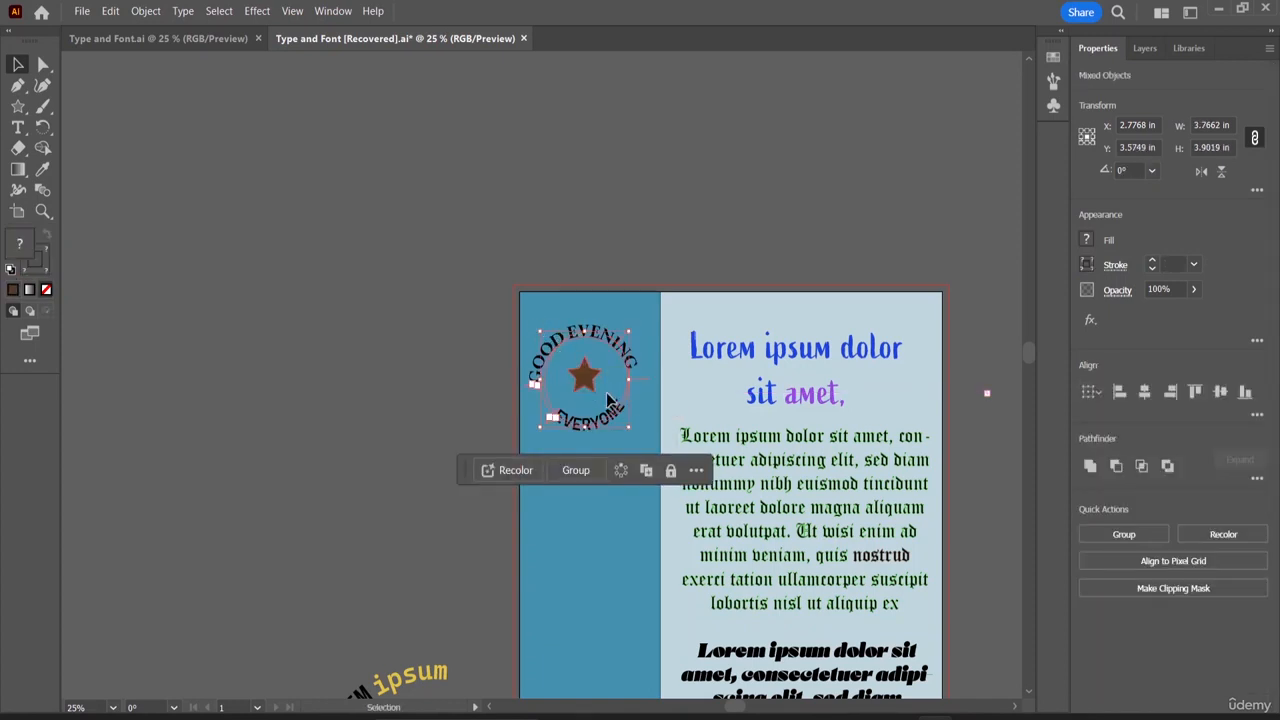
{"action": "left_click", "coordinate": [585, 471]}
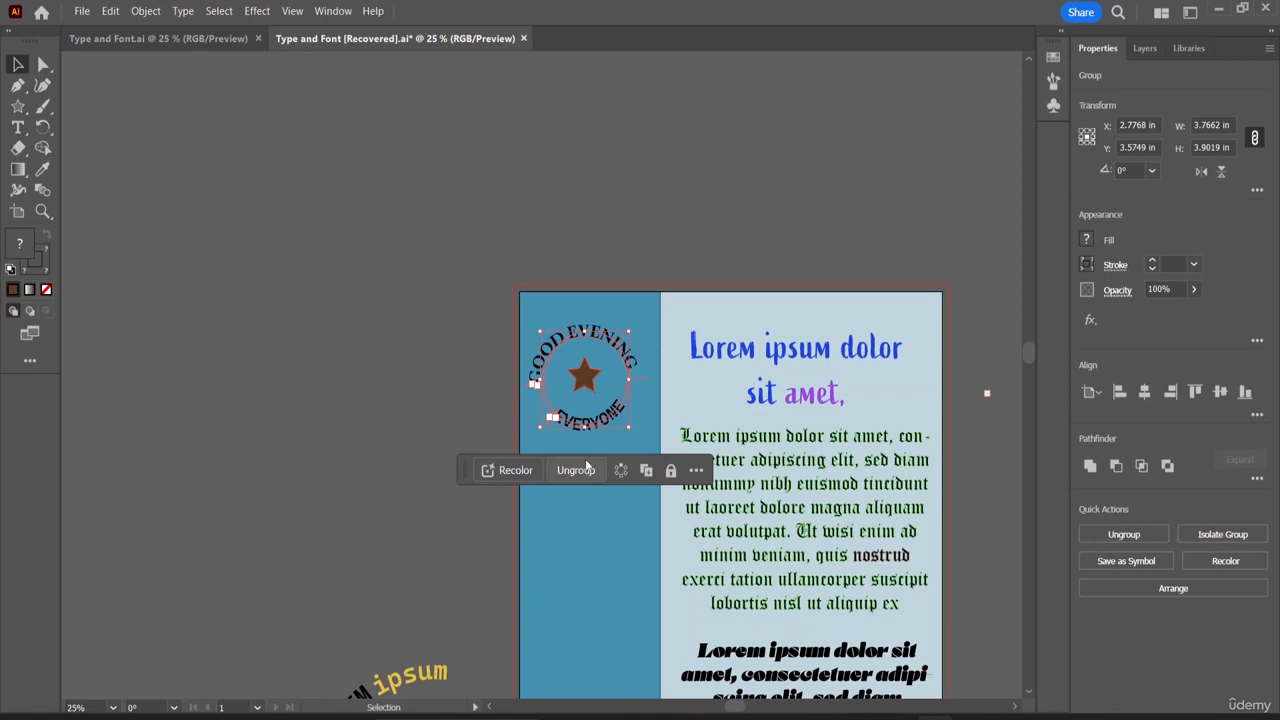
{"action": "left_click", "coordinate": [564, 229]}
- Move the curved LOREM ipsum text to the bottom of the poster's blue band
{"action": "scroll", "coordinate": [577, 391], "scroll_direction": "down", "scroll_amount": 2}
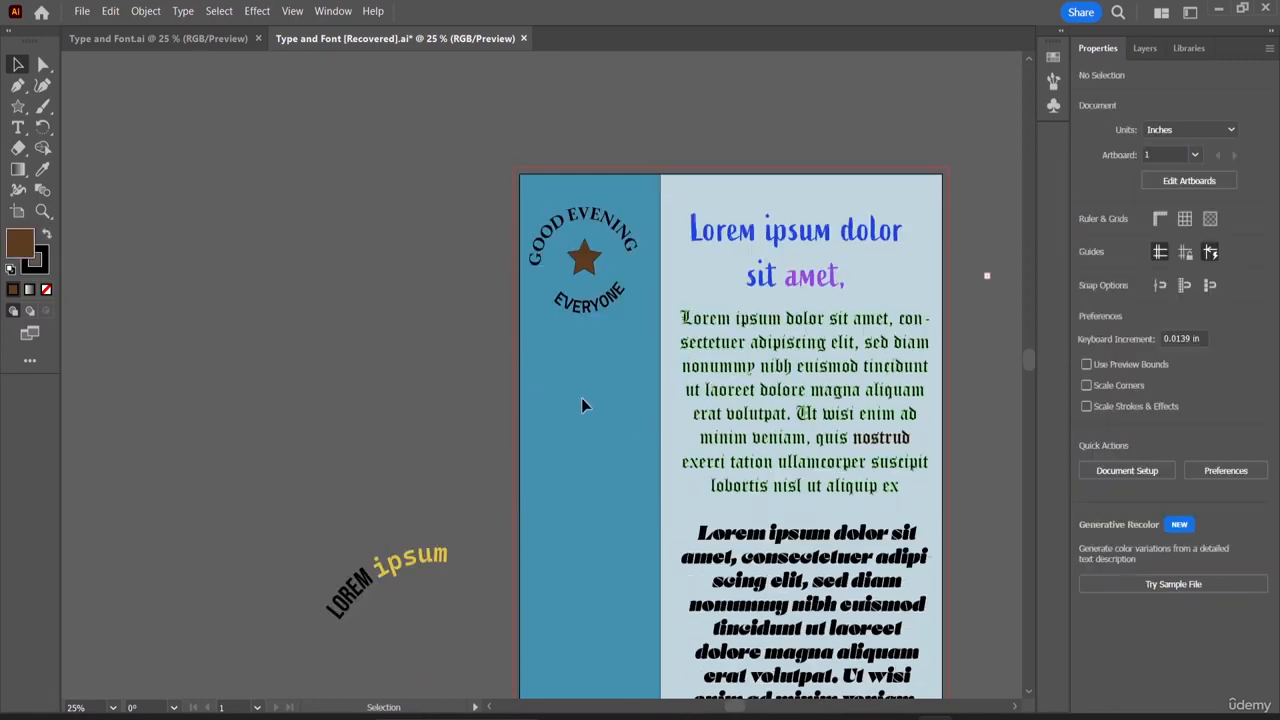
{"action": "left_click_drag", "start_coordinate": [372, 591], "coordinate": [572, 666]}
{"action": "left_click_drag", "start_coordinate": [1029, 362], "coordinate": [1033, 381]}
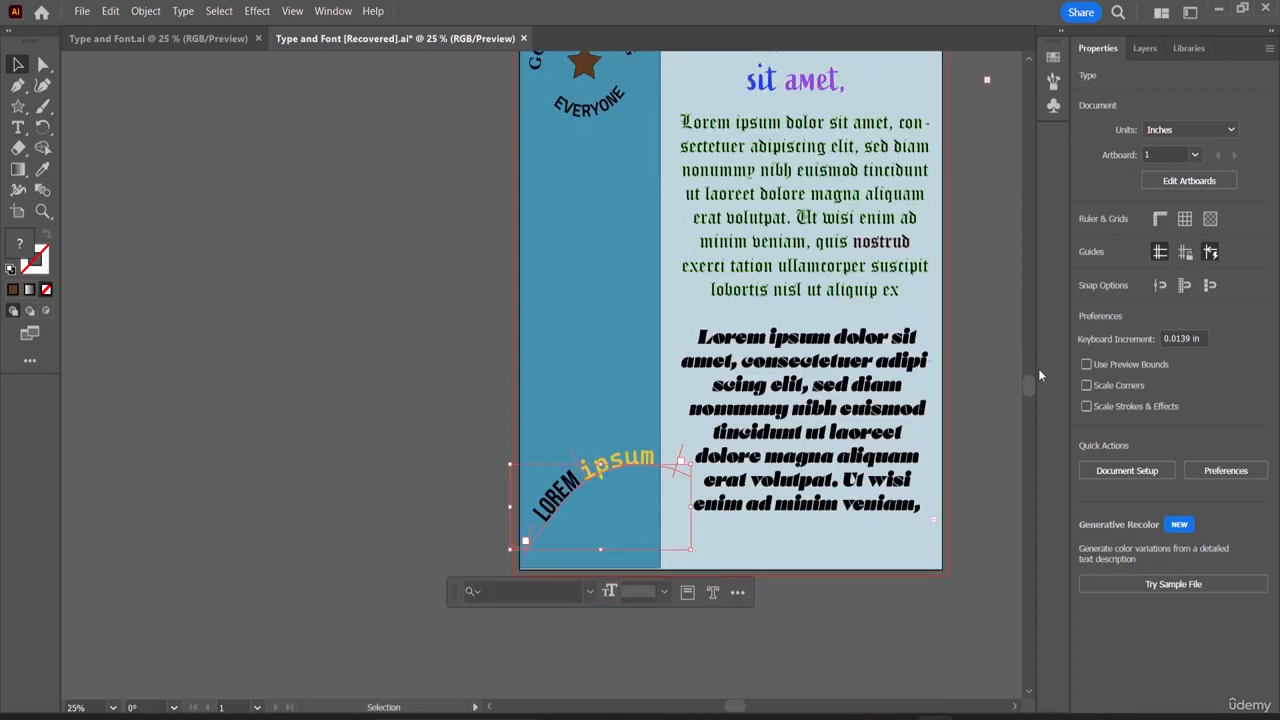
{"action": "left_click_drag", "start_coordinate": [587, 478], "coordinate": [583, 520]}
{"action": "left_click", "coordinate": [616, 410]}
- Isolate the grouped ring badge and select its EVERYONE text
{"action": "scroll", "coordinate": [616, 412], "scroll_direction": "up", "scroll_amount": 3}
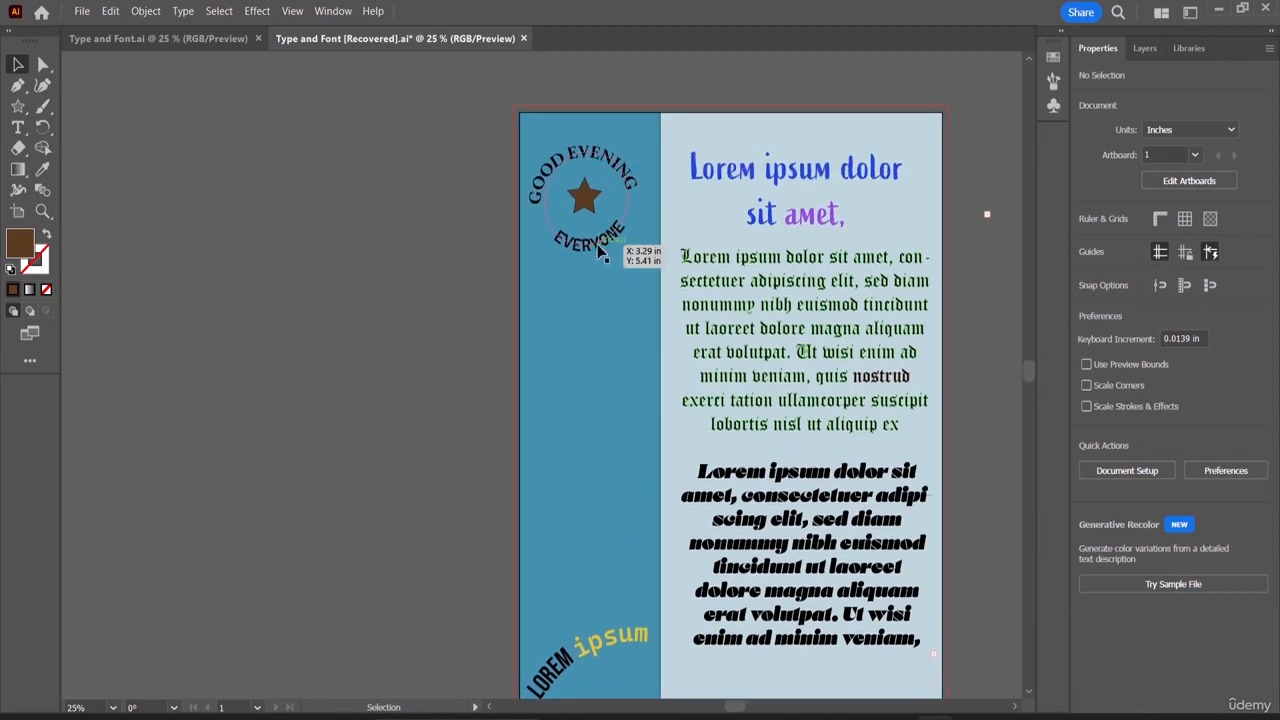
{"action": "left_click", "coordinate": [183, 11]}
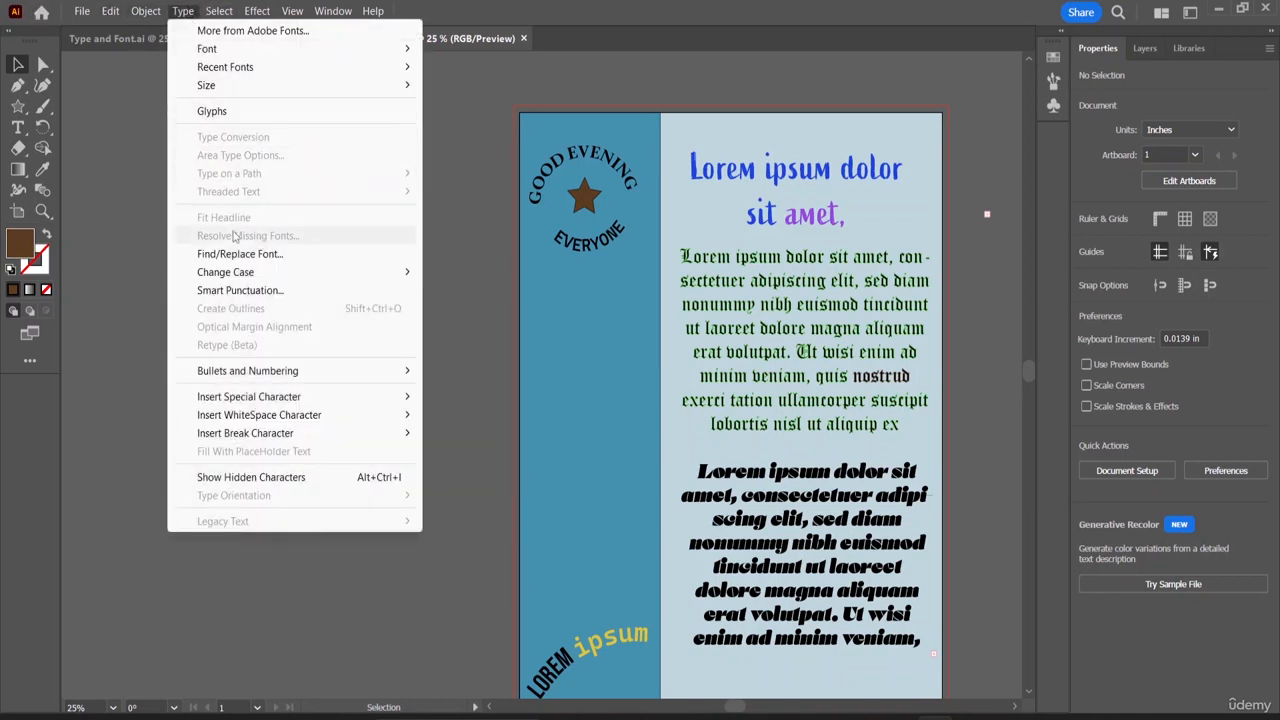
{"action": "left_click", "coordinate": [591, 251]}
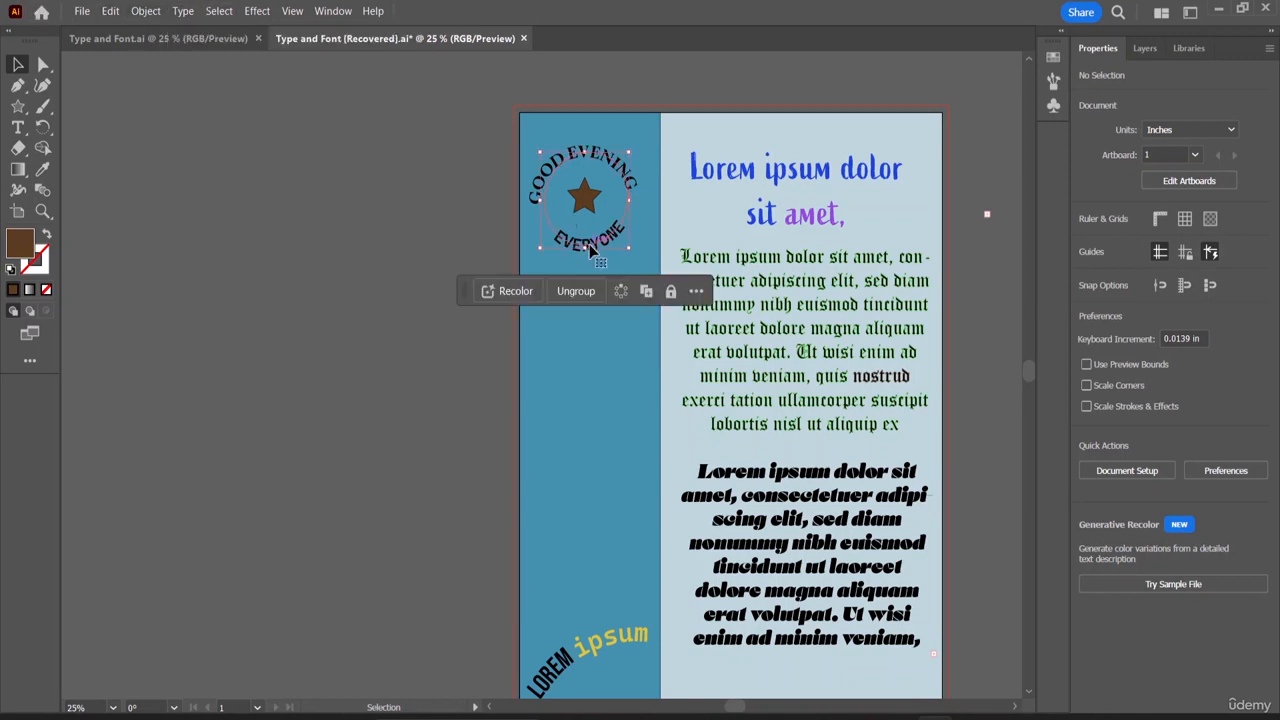
{"action": "double_click", "coordinate": [591, 251]}
{"action": "left_click", "coordinate": [183, 11]}
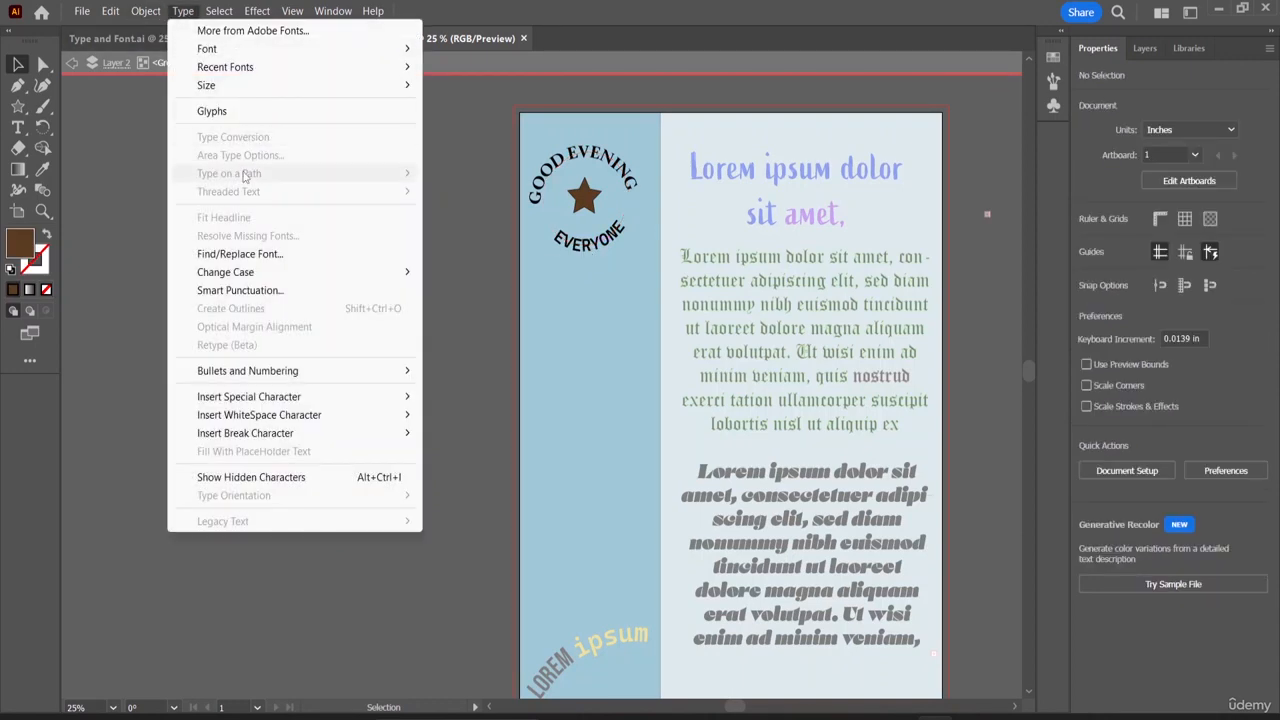
{"action": "left_click", "coordinate": [576, 257]}
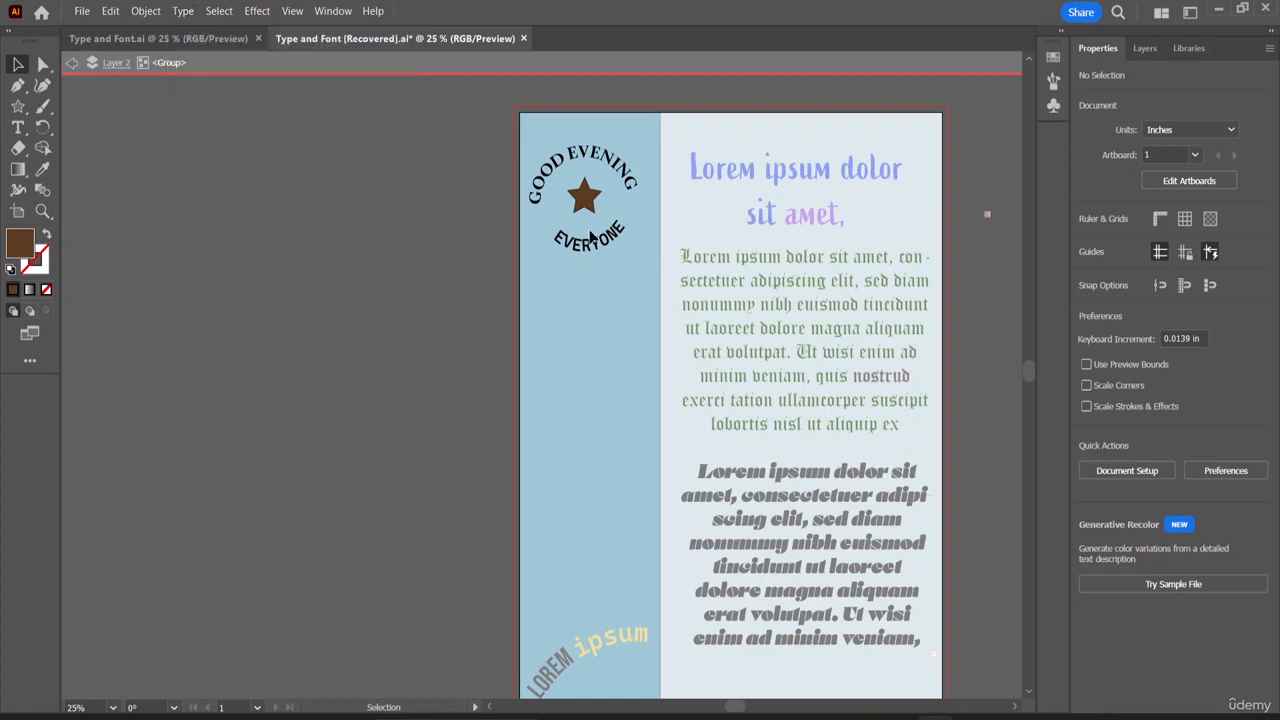
{"action": "left_click", "coordinate": [592, 244]}
- Set the EVERYONE text's path spacing to 36 pt in Type on a Path Options, with the preview on
{"action": "left_click", "coordinate": [183, 11]}
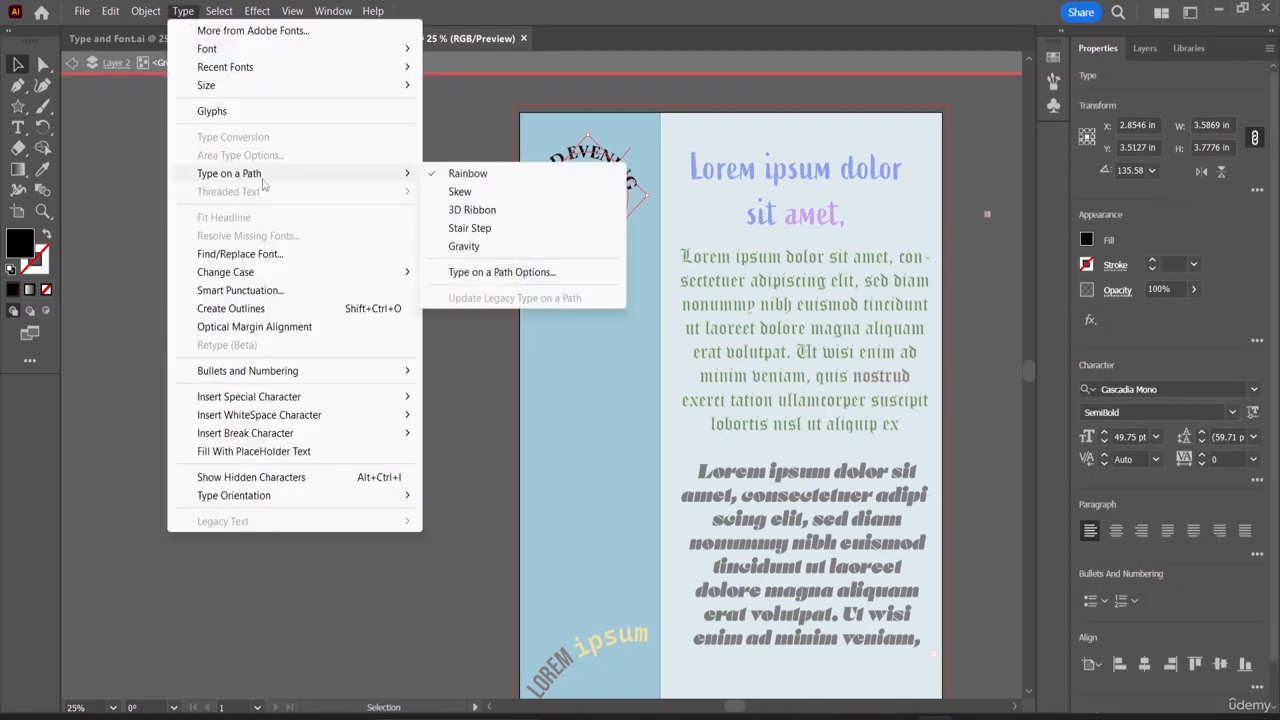
{"action": "mouse_move", "coordinate": [357, 176]}
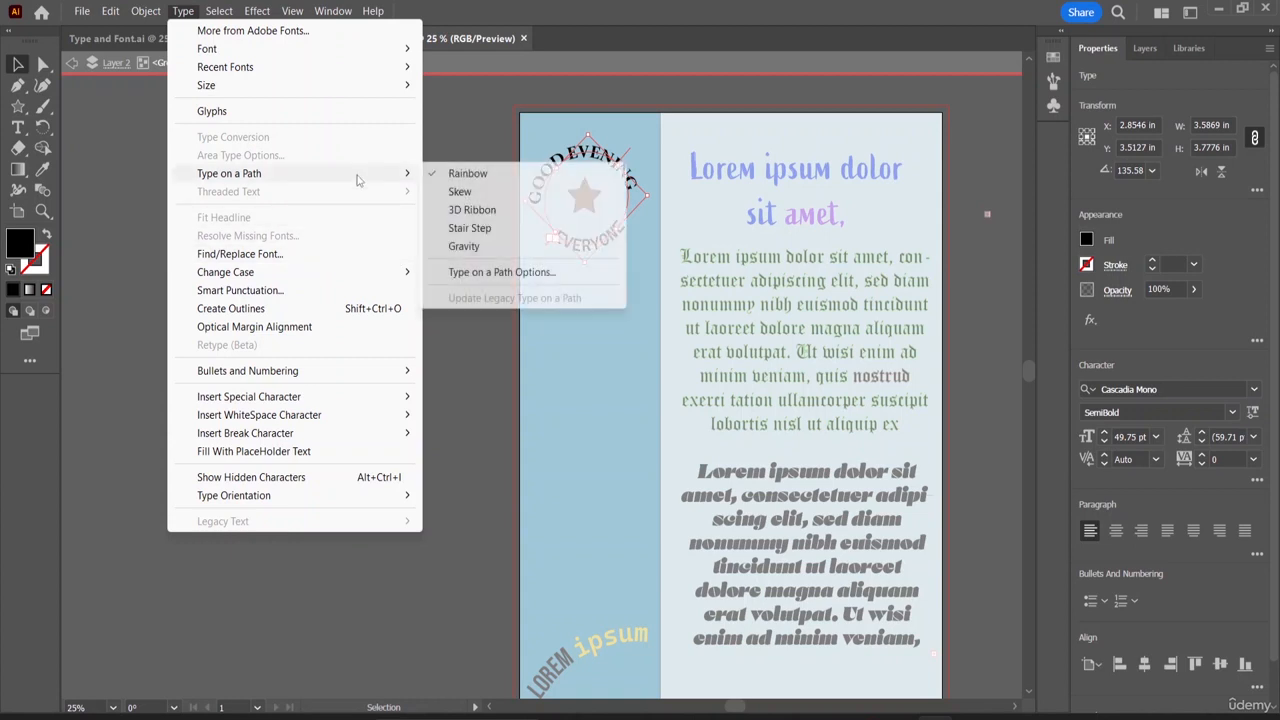
{"action": "left_click", "coordinate": [485, 272]}
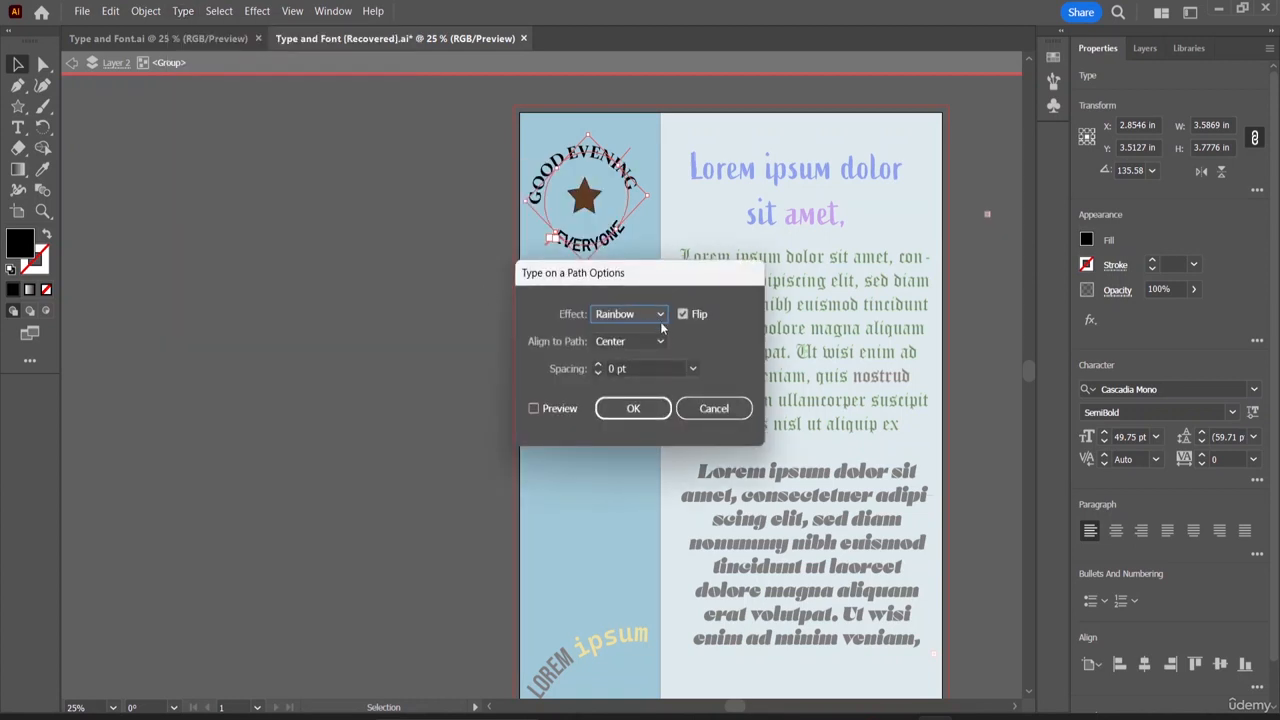
{"action": "left_click", "coordinate": [600, 366]}
{"action": "left_click", "coordinate": [600, 366]}
{"action": "left_click", "coordinate": [600, 366]}
{"action": "left_click", "coordinate": [600, 366]}
{"action": "left_click", "coordinate": [600, 366]}
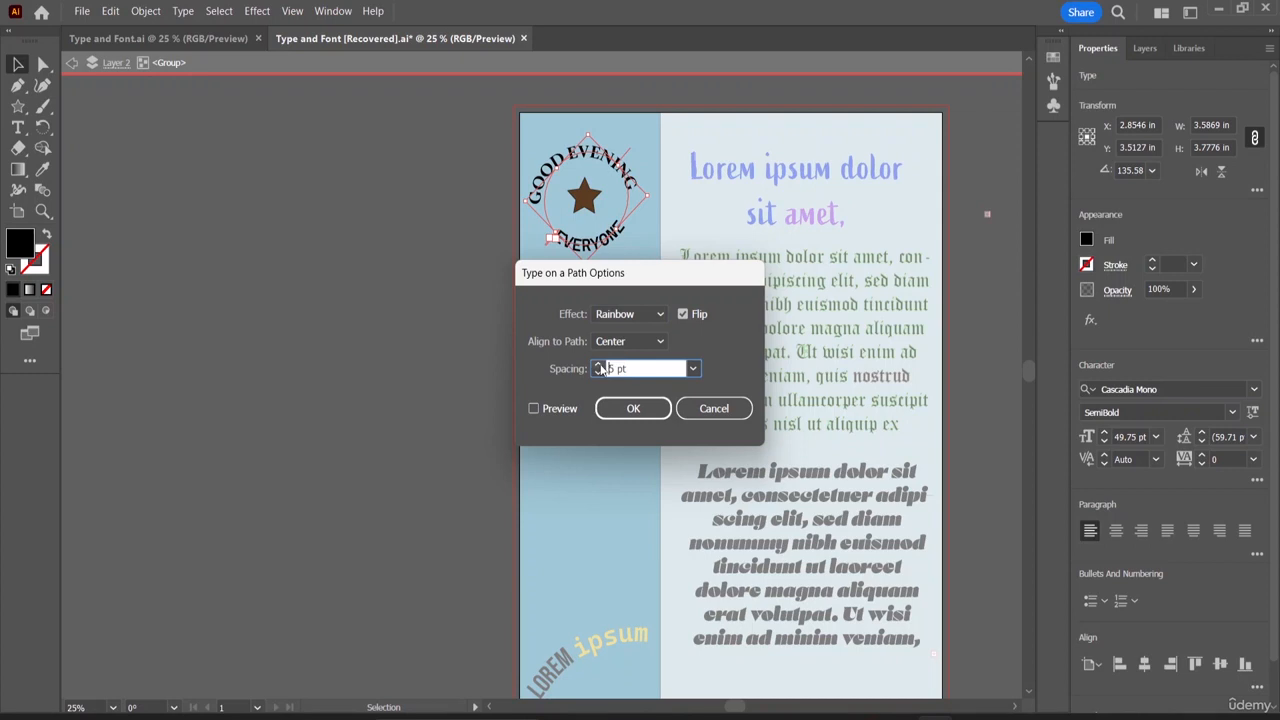
{"action": "left_click", "coordinate": [534, 409]}
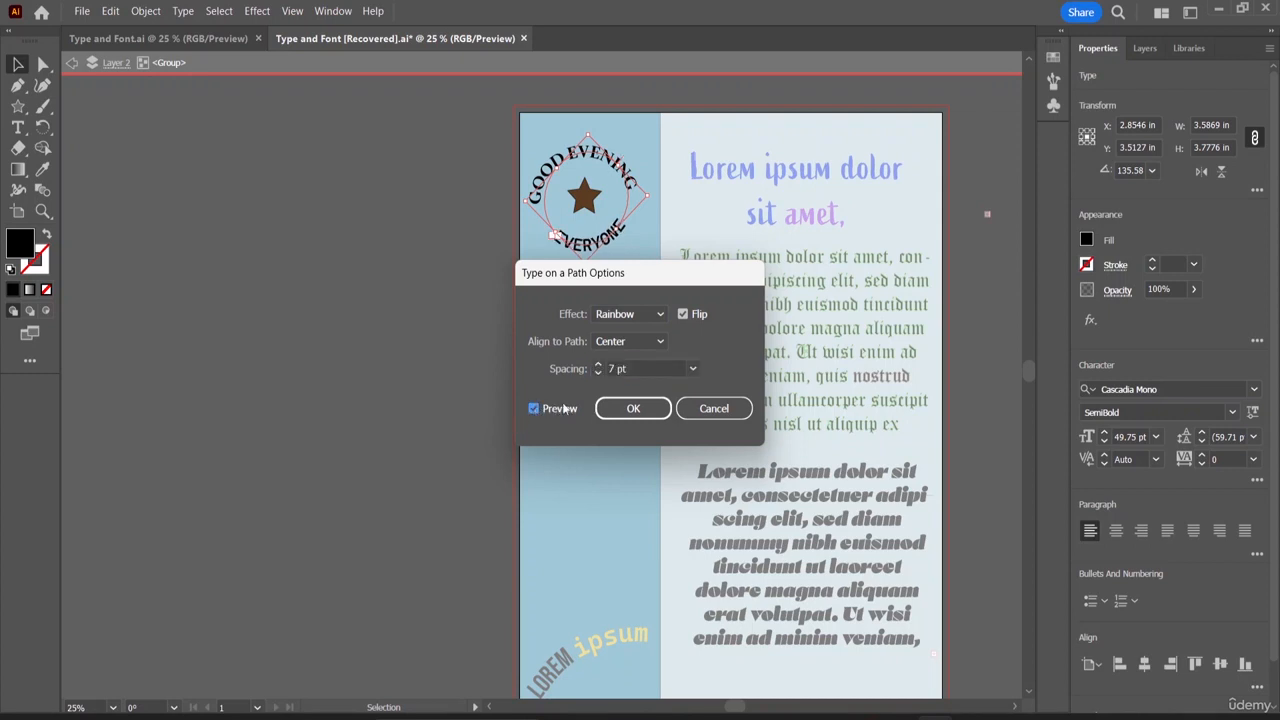
{"action": "left_click", "coordinate": [599, 367]}
{"action": "left_click", "coordinate": [599, 367]}
{"action": "left_click", "coordinate": [599, 367]}
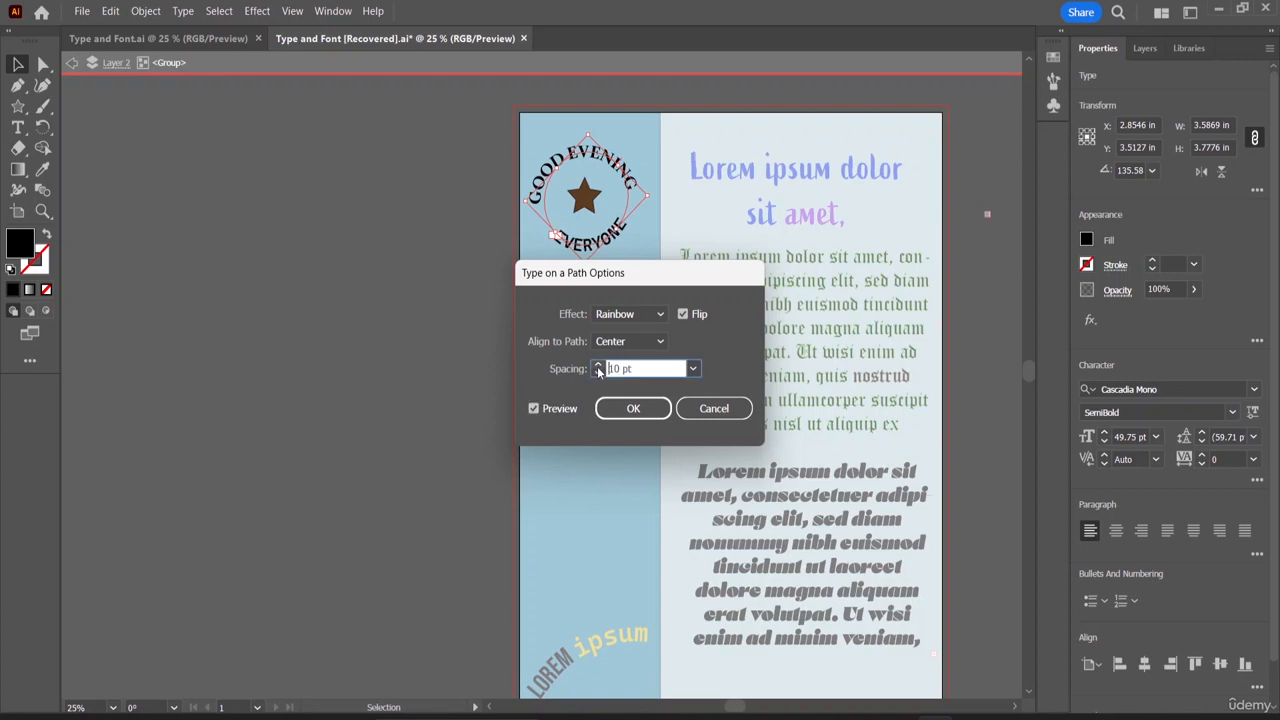
{"action": "left_click", "coordinate": [598, 367]}
{"action": "left_click", "coordinate": [598, 367]}
{"action": "left_click", "coordinate": [598, 367]}
{"action": "left_click", "coordinate": [598, 367]}
{"action": "left_click", "coordinate": [598, 367]}
{"action": "left_click", "coordinate": [598, 366]}
{"action": "left_click", "coordinate": [598, 366]}
{"action": "left_click", "coordinate": [598, 366]}
{"action": "left_click", "coordinate": [598, 366]}
{"action": "left_click", "coordinate": [598, 366]}
{"action": "left_click", "coordinate": [598, 366]}
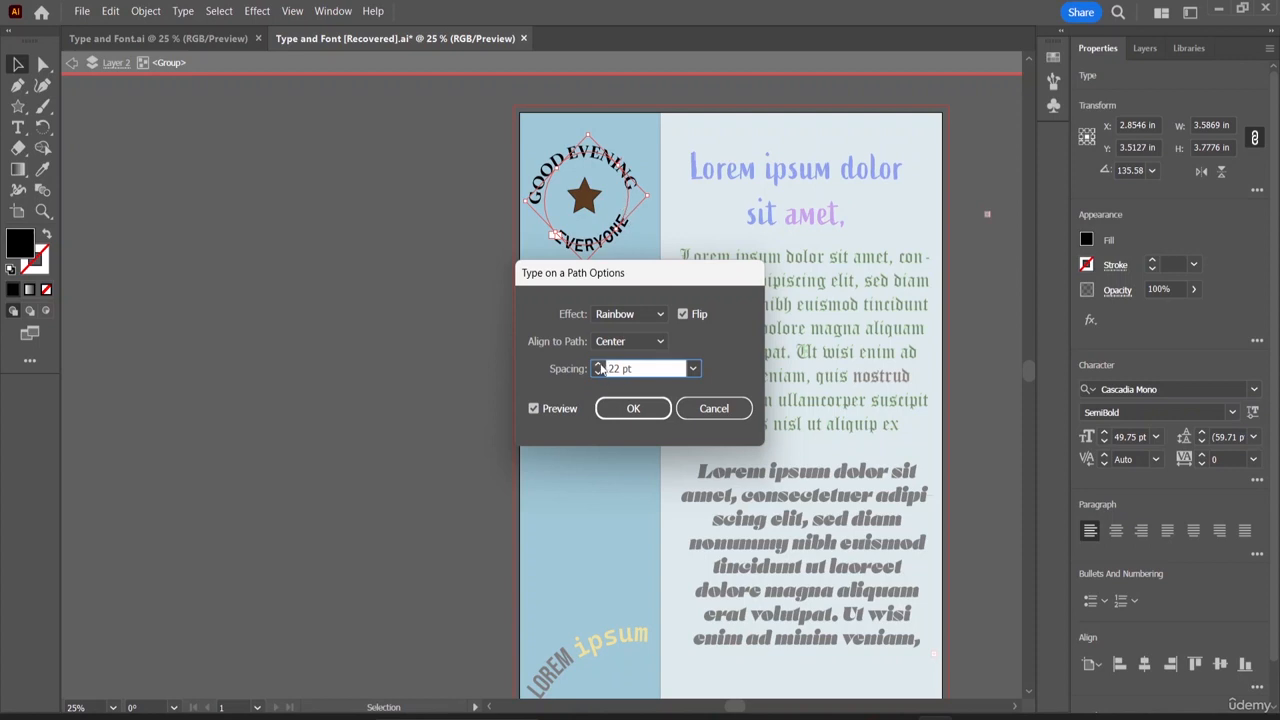
{"action": "left_click", "coordinate": [598, 366]}
{"action": "left_click", "coordinate": [598, 366]}
{"action": "left_click", "coordinate": [598, 366]}
{"action": "left_click", "coordinate": [598, 366]}
{"action": "left_click", "coordinate": [598, 366]}
{"action": "left_click", "coordinate": [598, 366]}
{"action": "left_click", "coordinate": [598, 366]}
{"action": "left_click", "coordinate": [599, 366]}
{"action": "left_click", "coordinate": [599, 366]}
{"action": "left_click", "coordinate": [599, 366]}
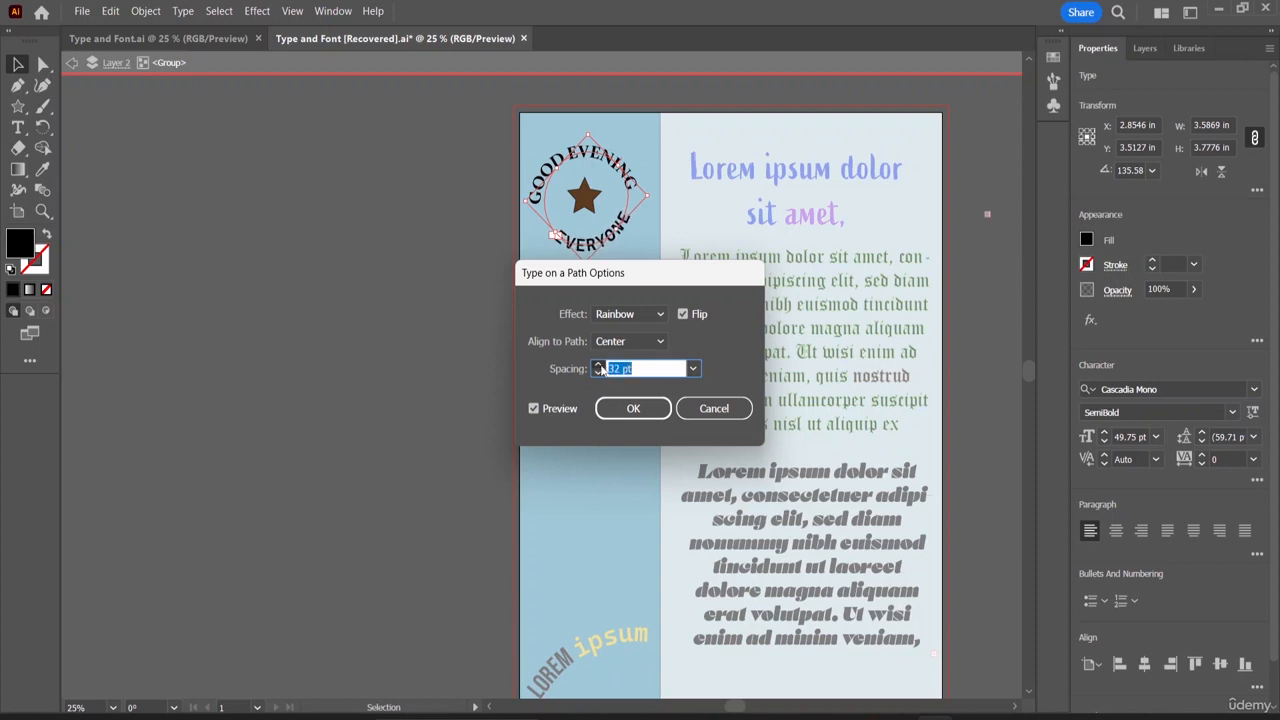
{"action": "left_click", "coordinate": [599, 366]}
{"action": "left_click", "coordinate": [599, 366]}
{"action": "left_click", "coordinate": [599, 366]}
{"action": "left_click", "coordinate": [599, 366]}
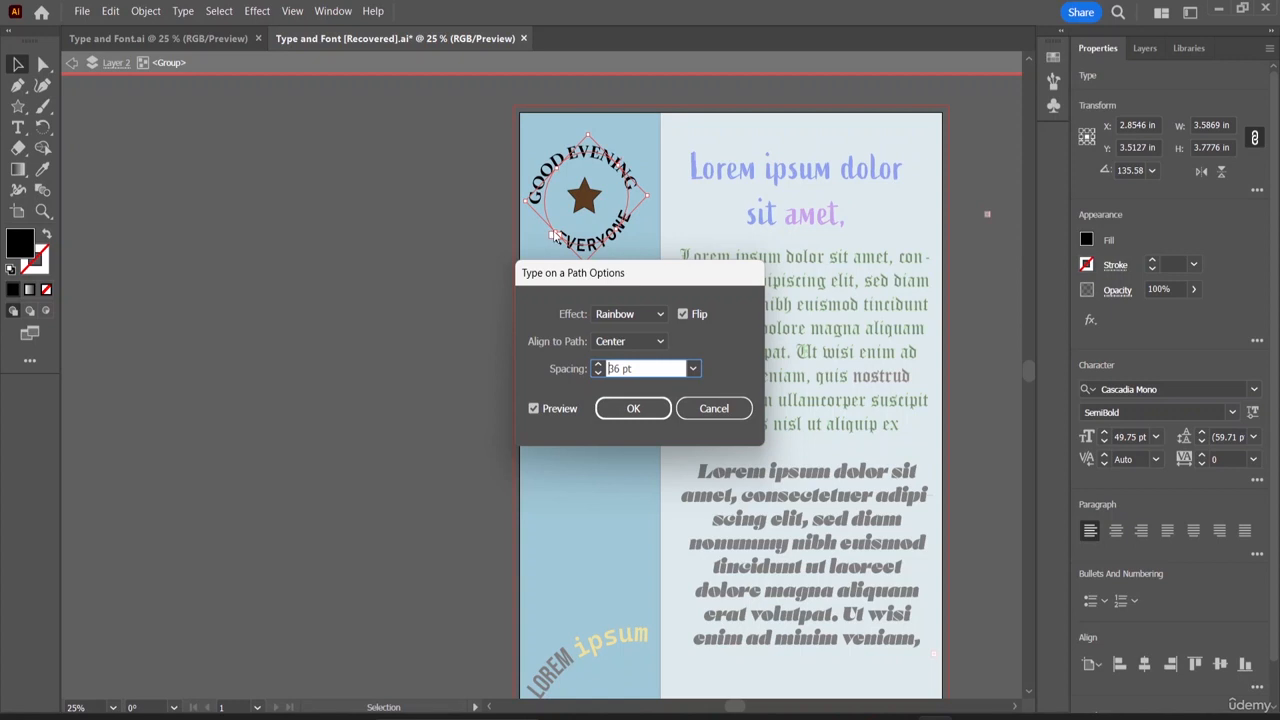
{"action": "left_click", "coordinate": [633, 408]}
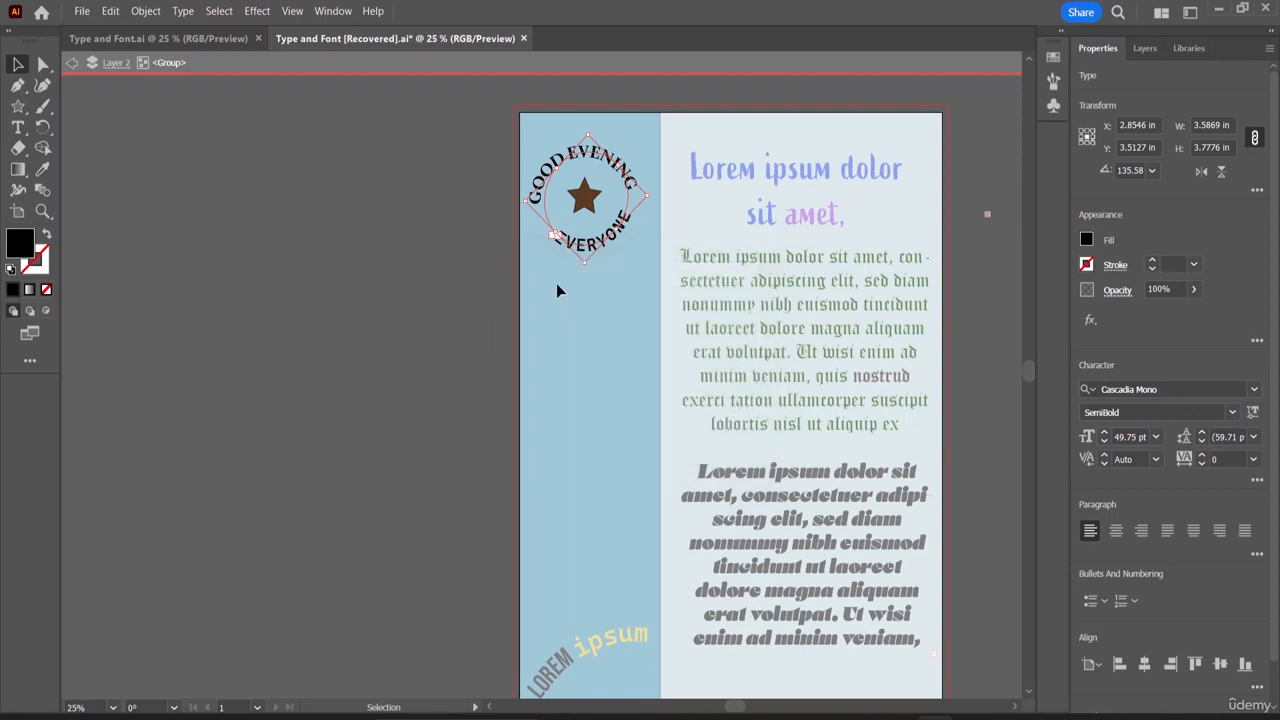
{"action": "left_click", "coordinate": [557, 290]}
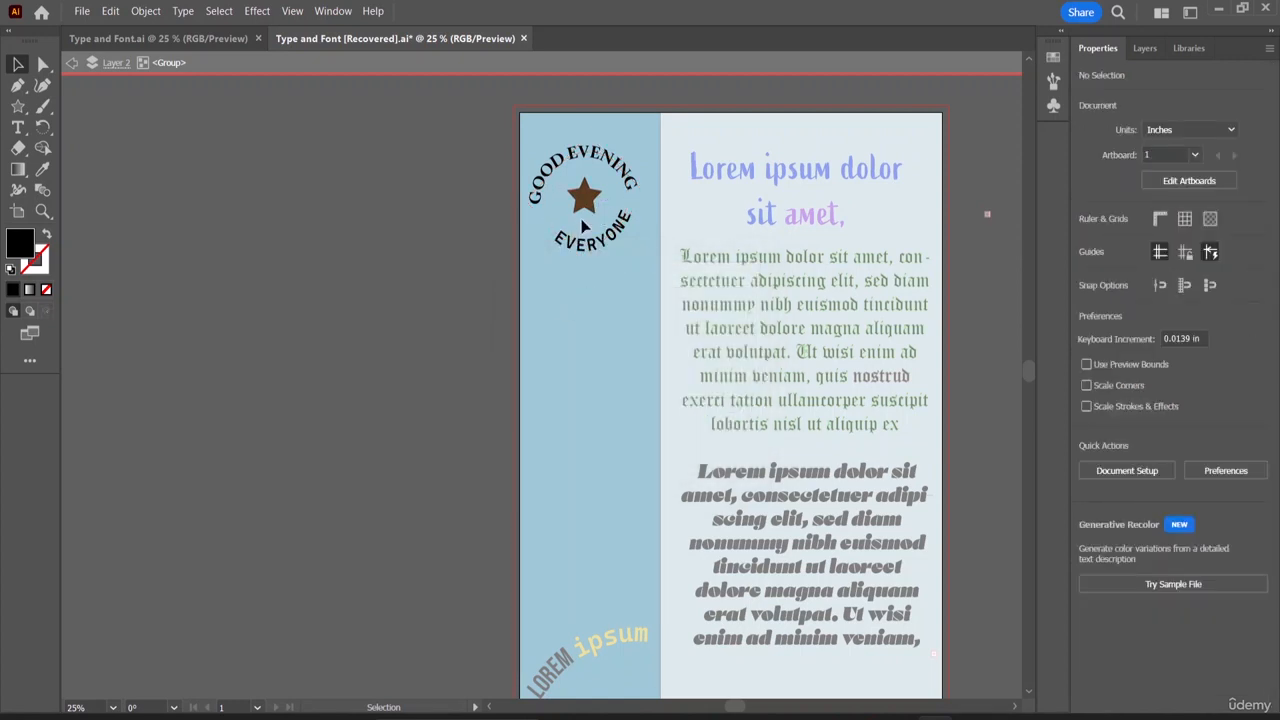
- Shift the EVERYONE text to X 2.77 in and rotate it to about 119.5° so it sits centred below the star
{"action": "left_click_drag", "start_coordinate": [584, 247], "coordinate": [584, 247]}
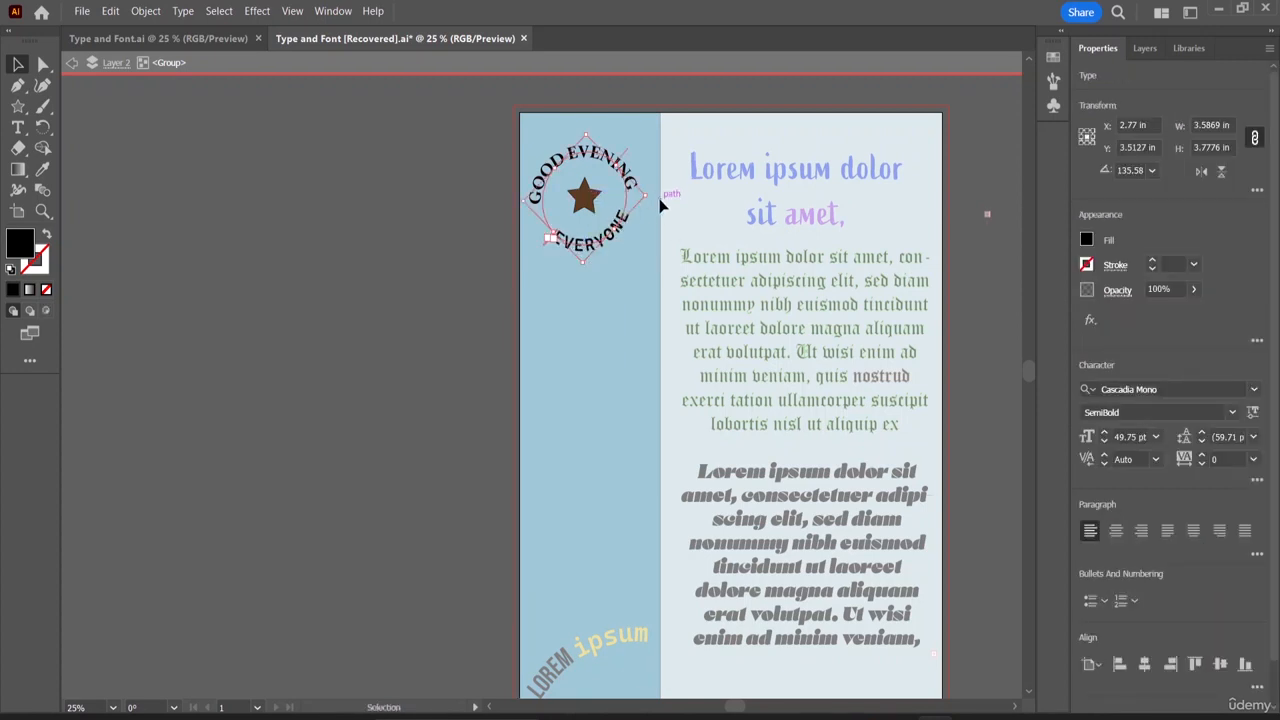
{"action": "left_click_drag", "start_coordinate": [655, 196], "coordinate": [647, 217]}
{"action": "left_click", "coordinate": [628, 286]}
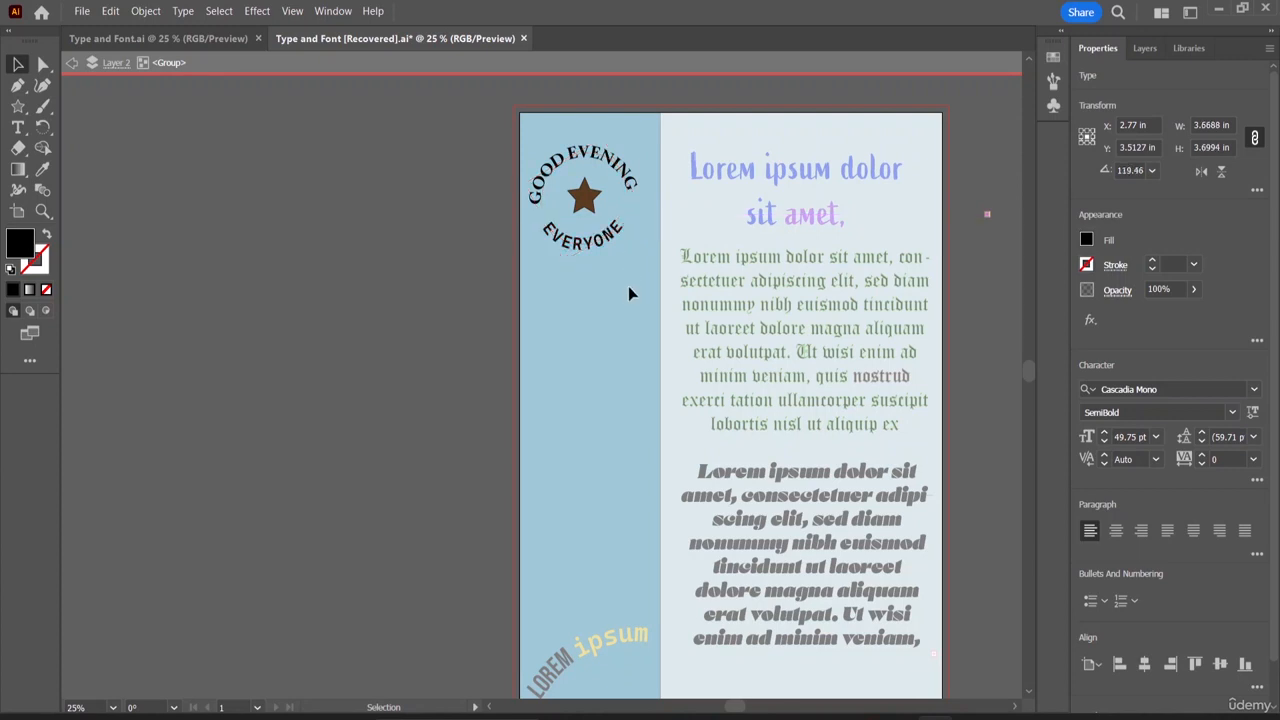
- Rotate the GOOD EVENING text slightly so its arc sits level above the star
{"action": "left_click", "coordinate": [629, 178]}
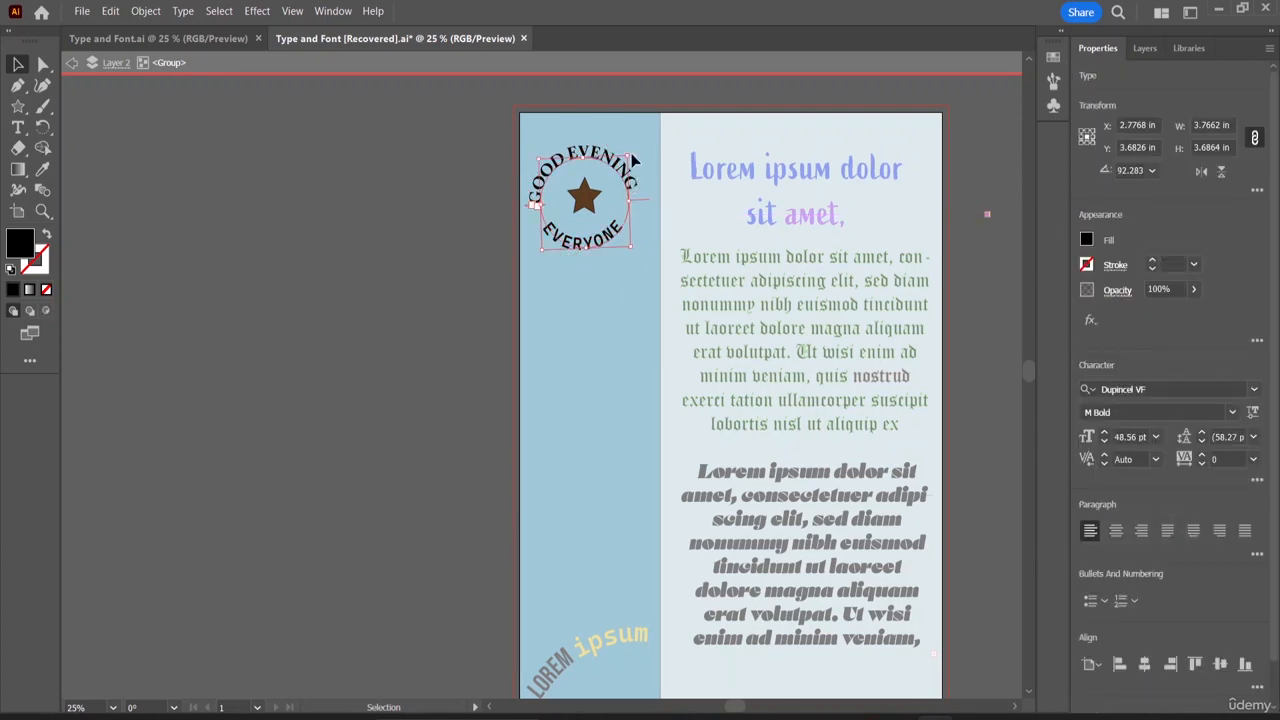
{"action": "left_click", "coordinate": [632, 148]}
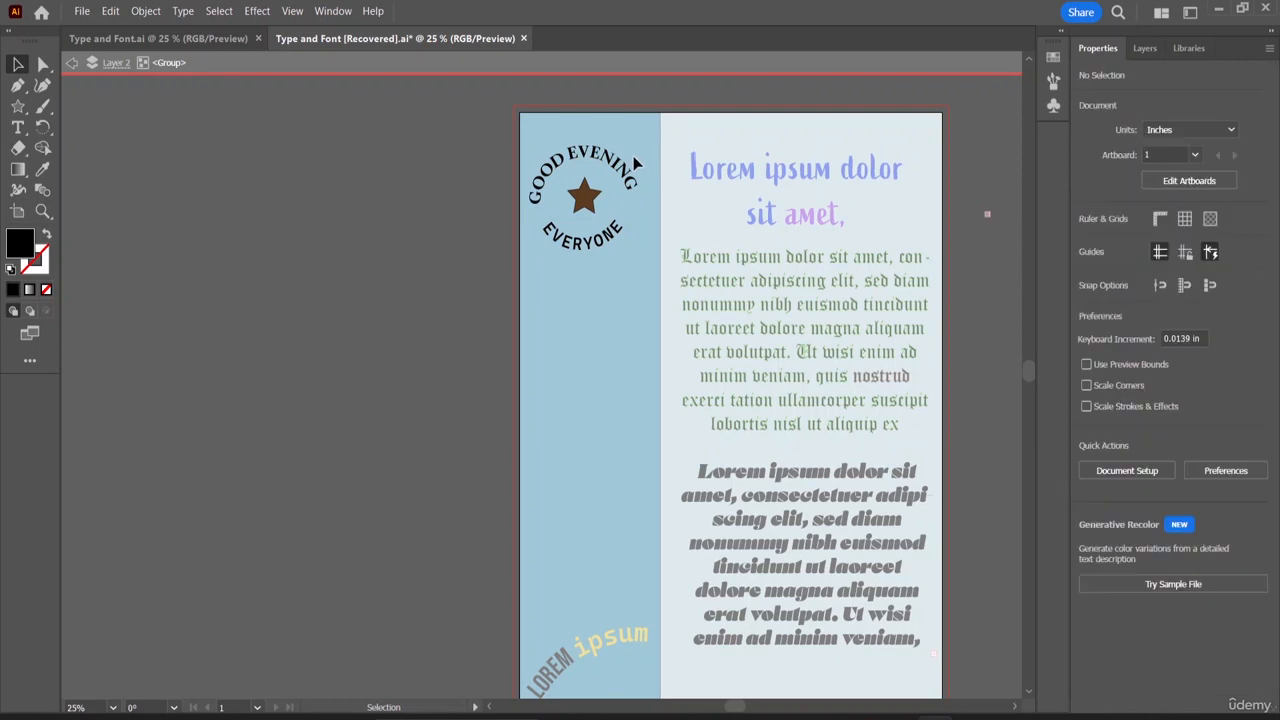
{"action": "left_click", "coordinate": [623, 163]}
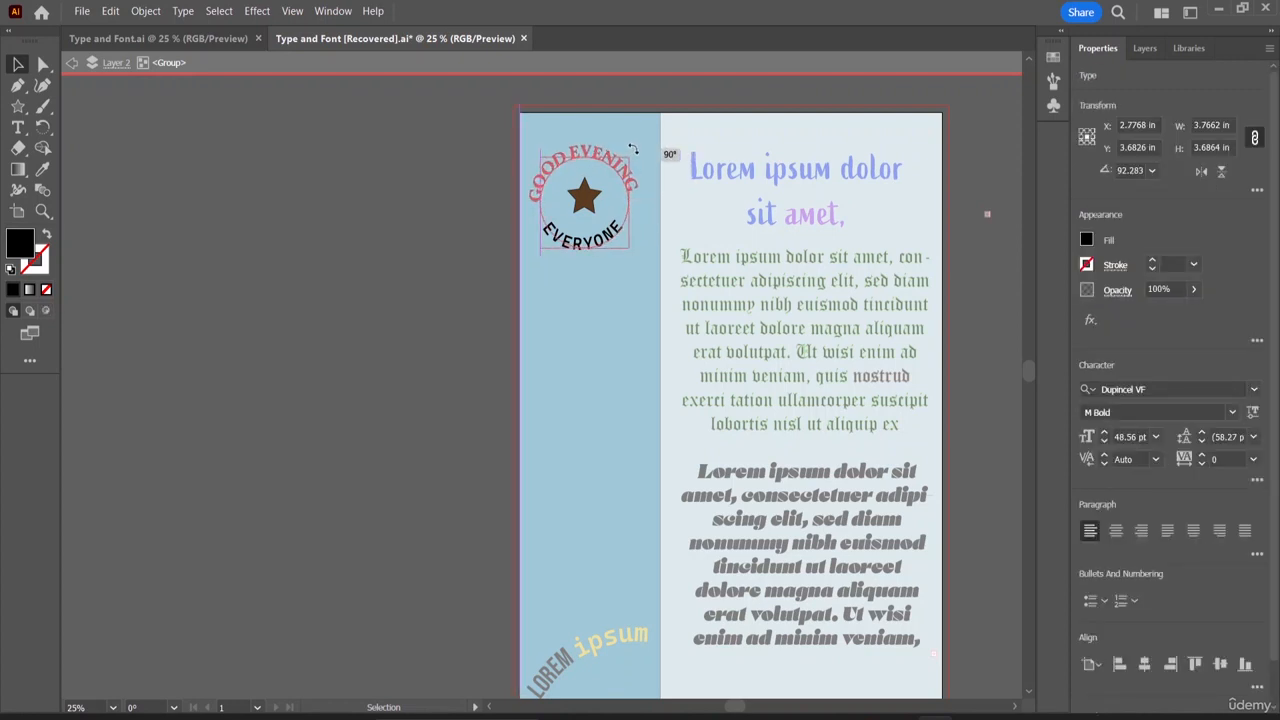
{"action": "left_click", "coordinate": [623, 310]}
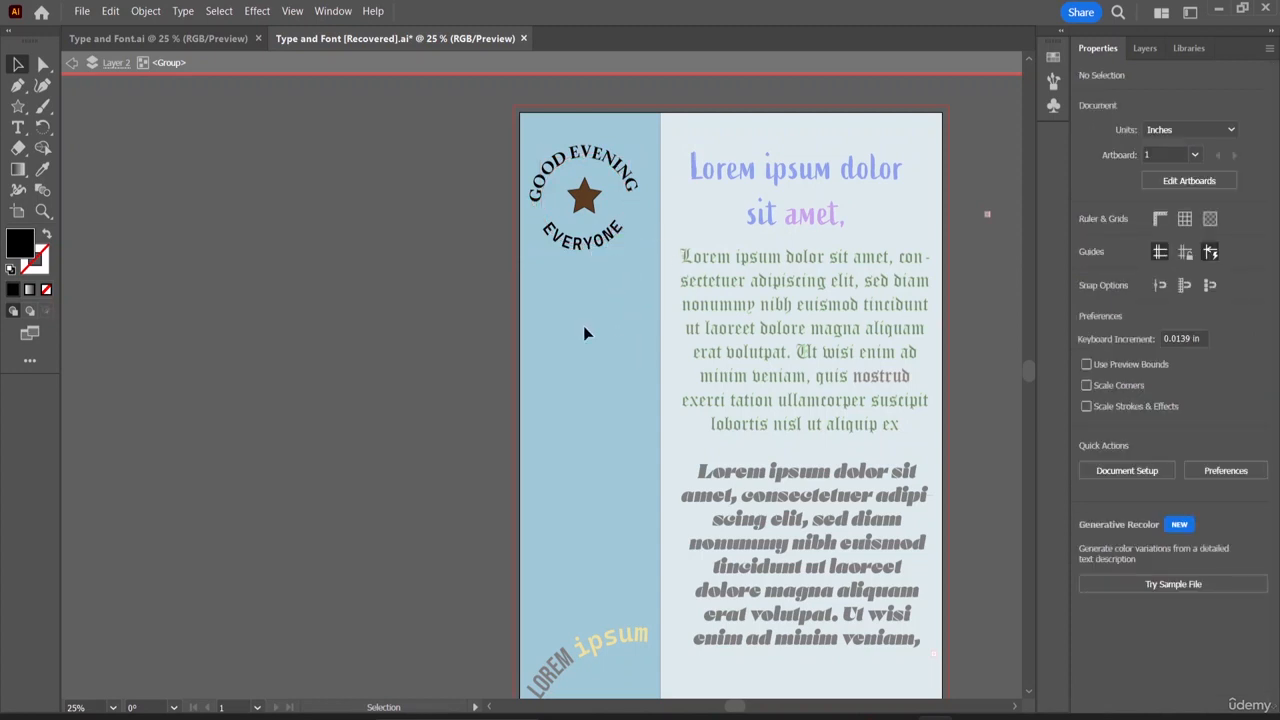
- Exit the ring badge group's isolation and review the whole poster
{"action": "double_click", "coordinate": [435, 216]}
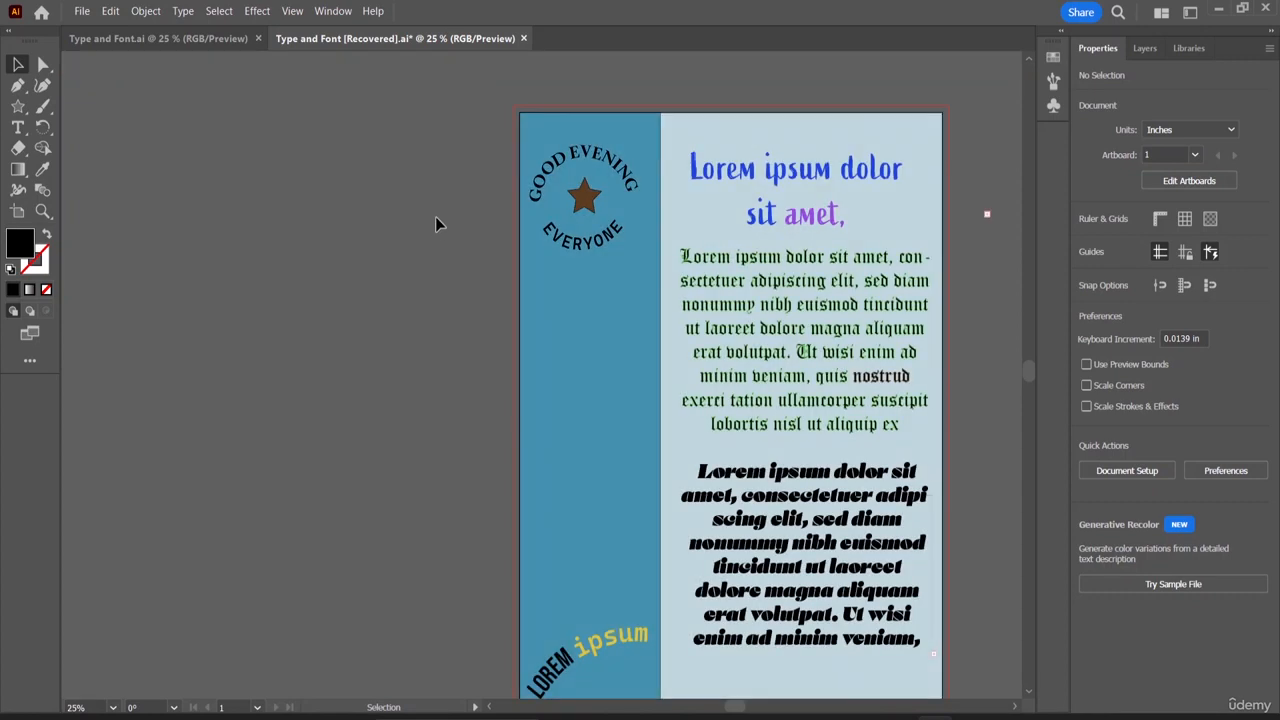
{"action": "scroll", "coordinate": [703, 352], "scroll_direction": "down", "scroll_amount": 2}
{"action": "scroll", "coordinate": [695, 346], "scroll_direction": "up", "scroll_amount": 2}
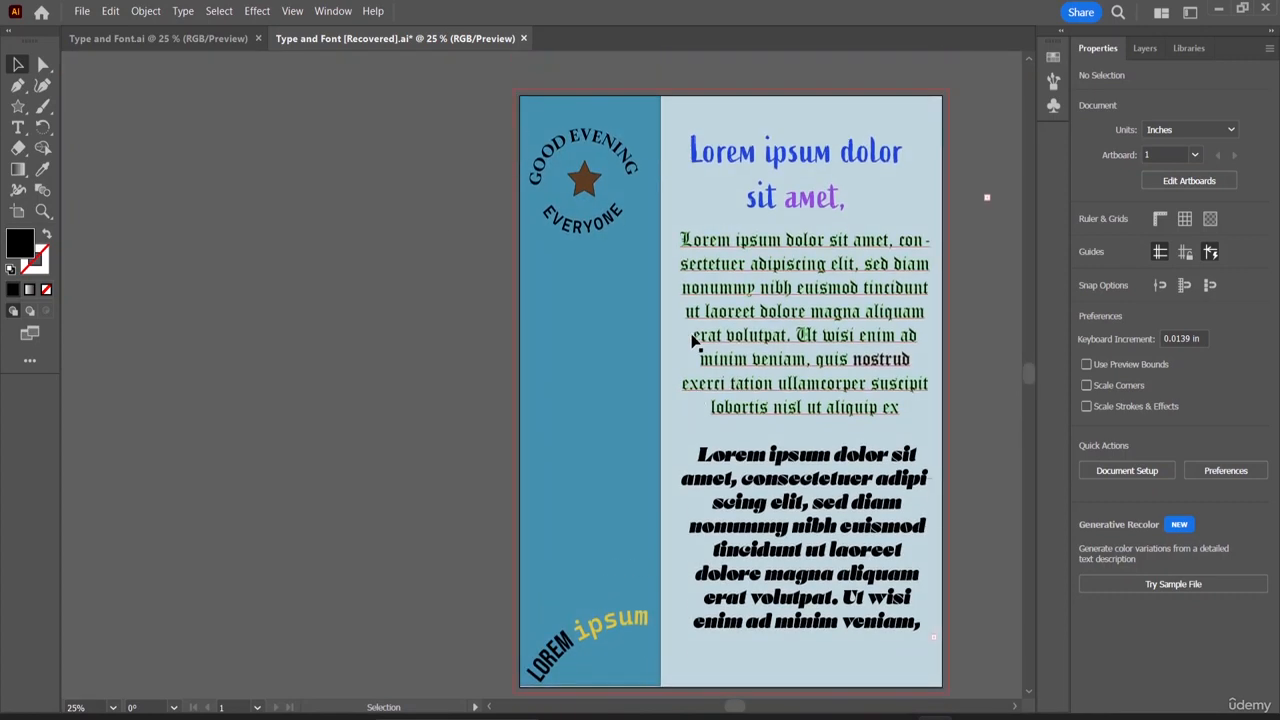